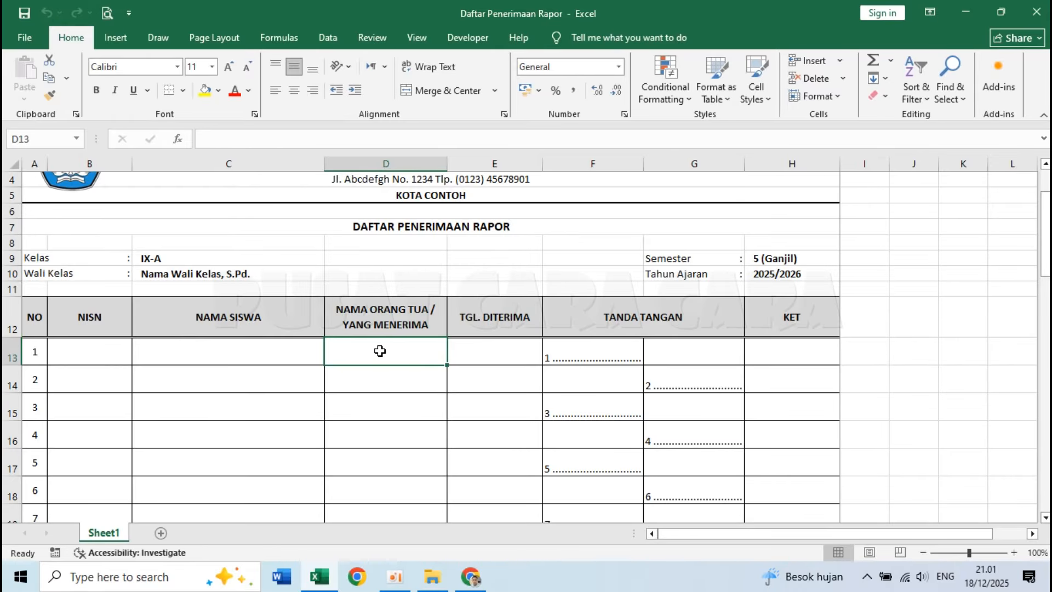
Examine the finished Daftar Penerimaan Rapor sheet, including its table layout, signature formula and all print preview pages.
click(501, 357)
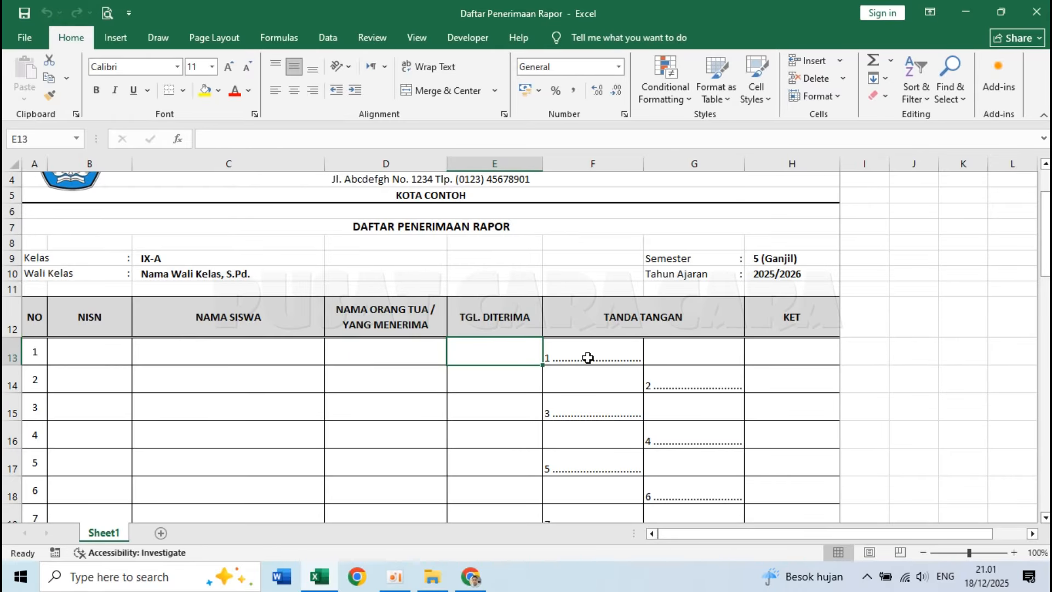
click(603, 354)
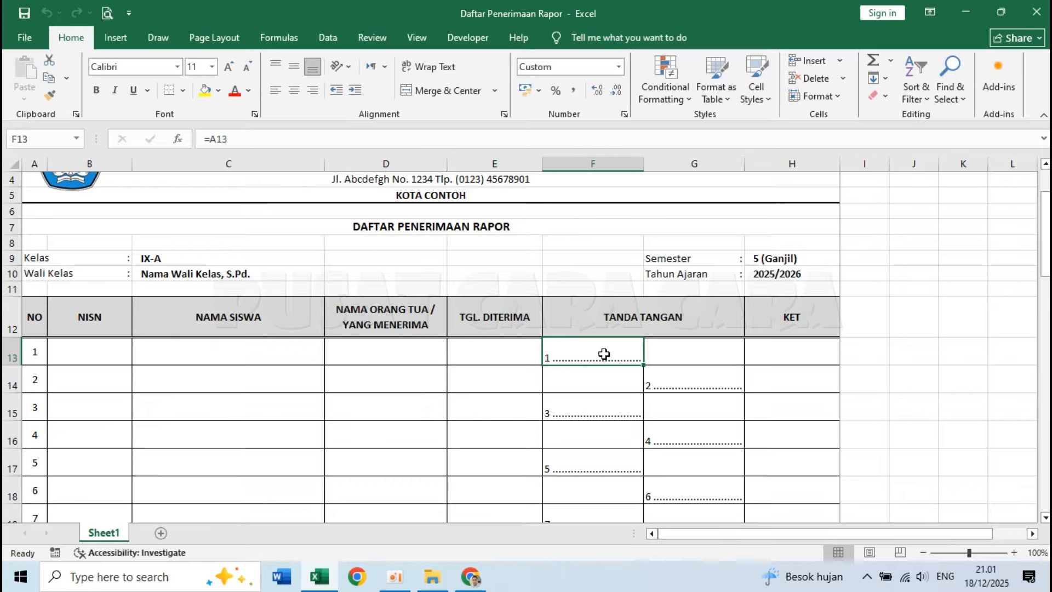
scroll(509, 336, up, 1)
scroll(386, 328, down, 5)
scroll(385, 328, up, 5)
click(107, 11)
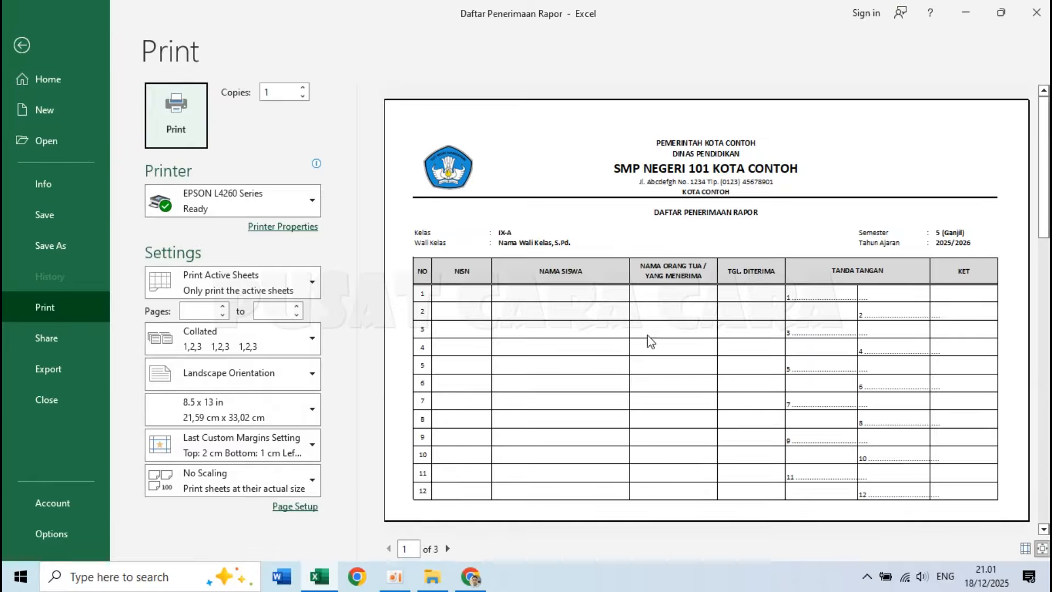
click(447, 549)
click(448, 549)
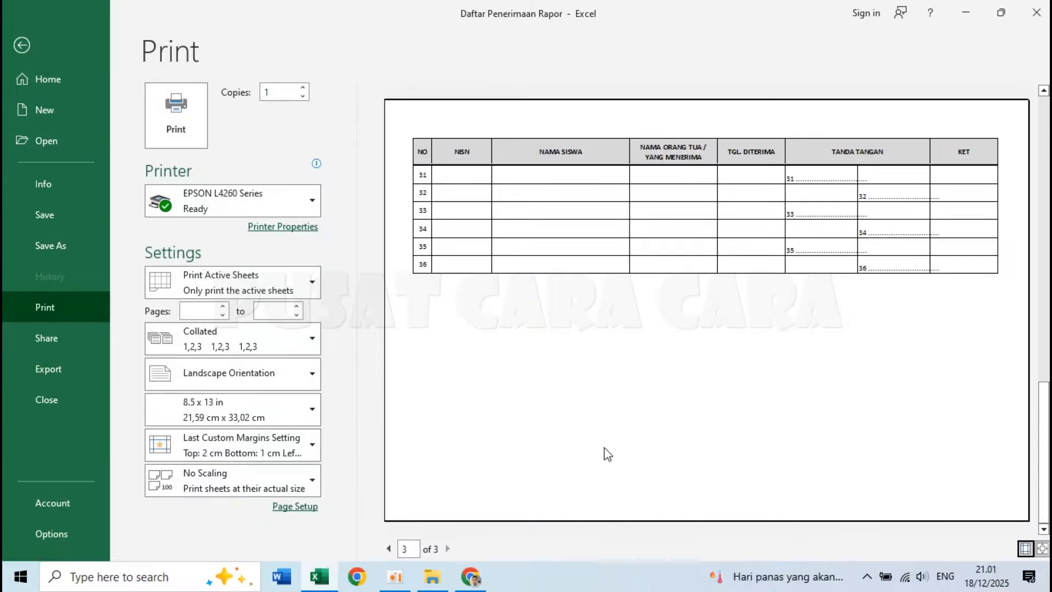
key(Escape)
click(735, 191)
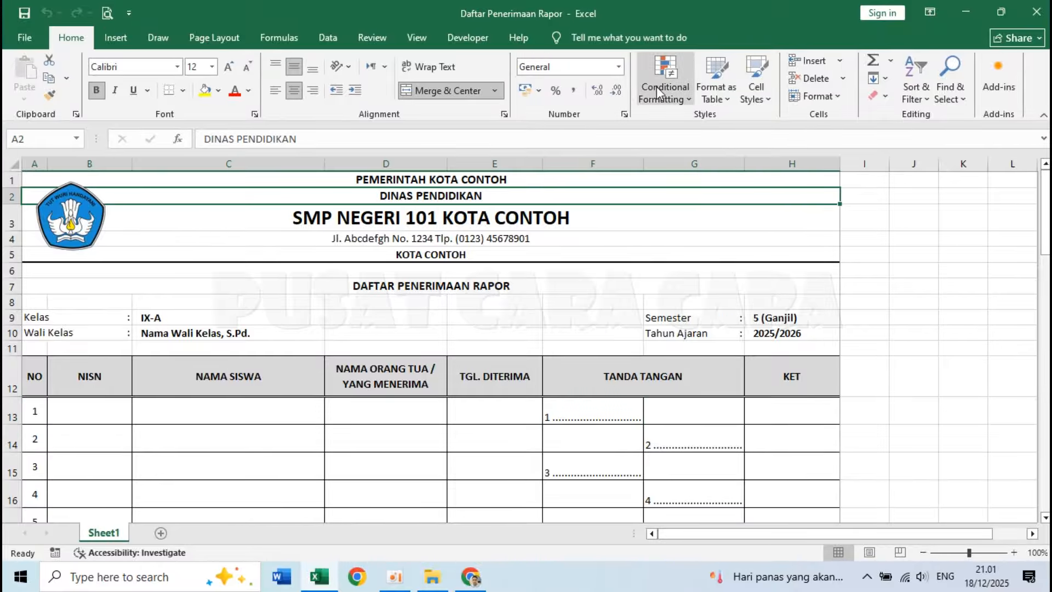
Create a new blank workbook and vertically middle-align every cell on the sheet.
key(ctrl+n)
click(899, 260)
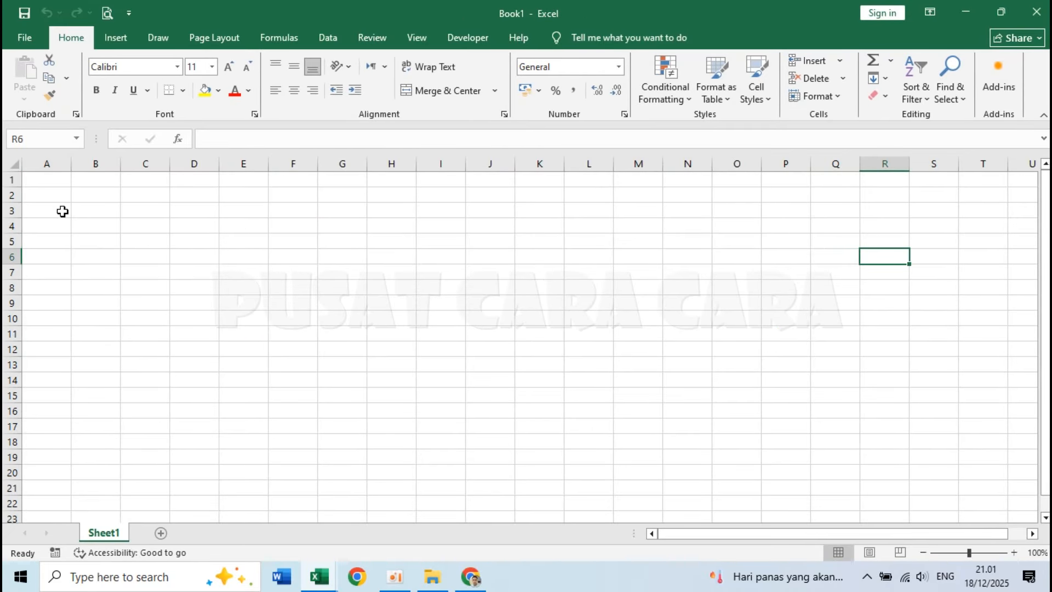
click(15, 163)
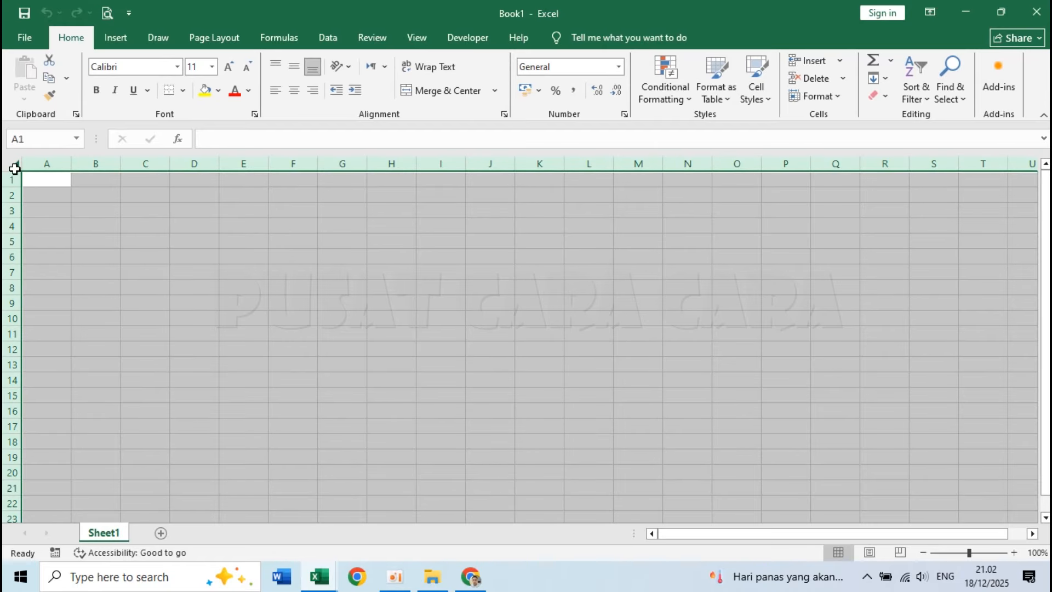
click(293, 68)
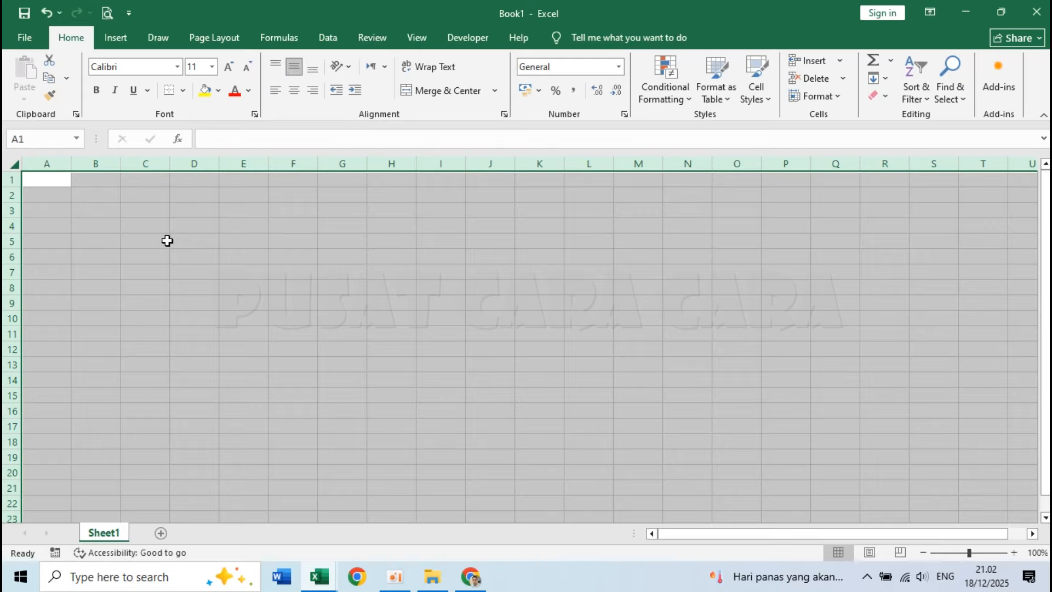
click(168, 241)
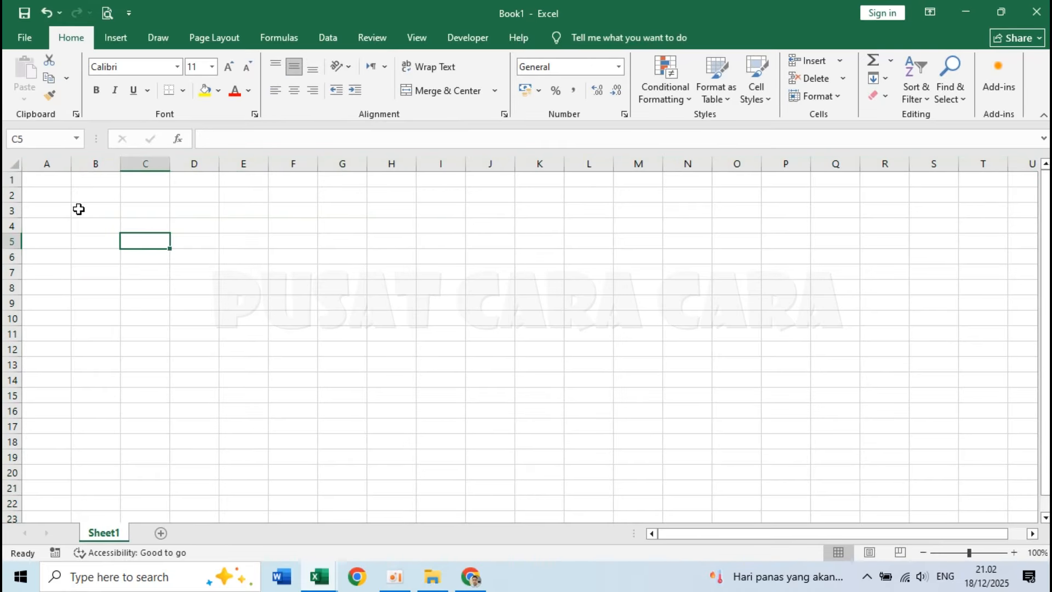
click(42, 181)
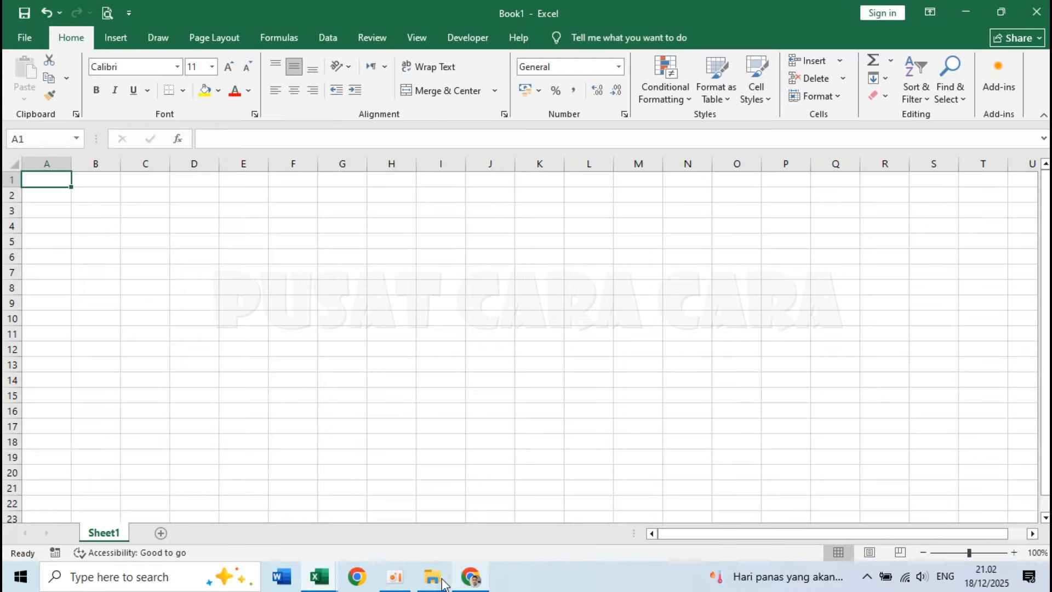
Check the column headings in the Daftar Penerimaan Rapor workbook and return to Book1.
click(320, 577)
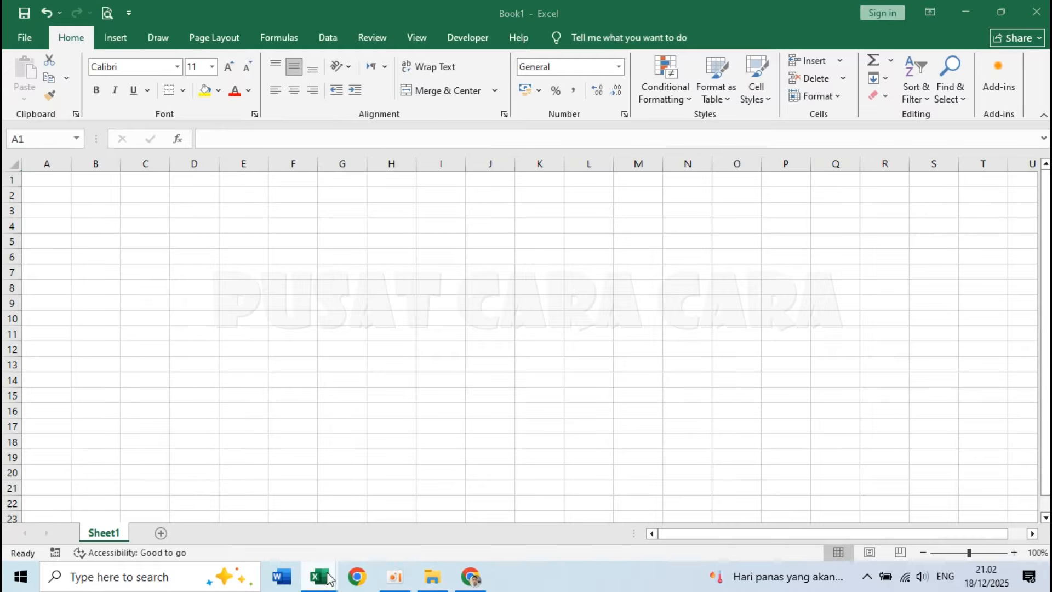
mouse_move(318, 580)
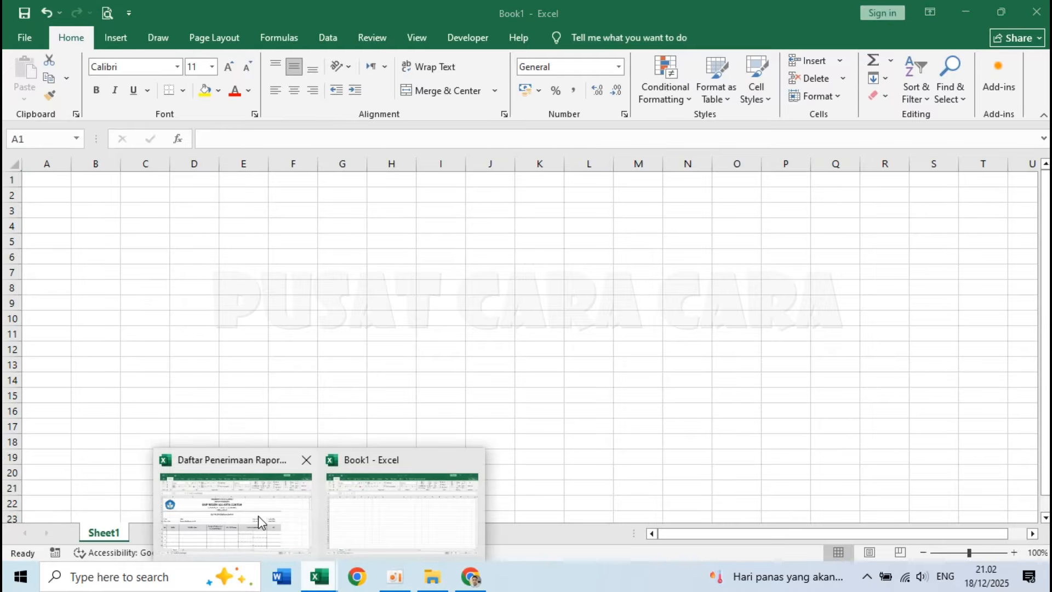
click(261, 520)
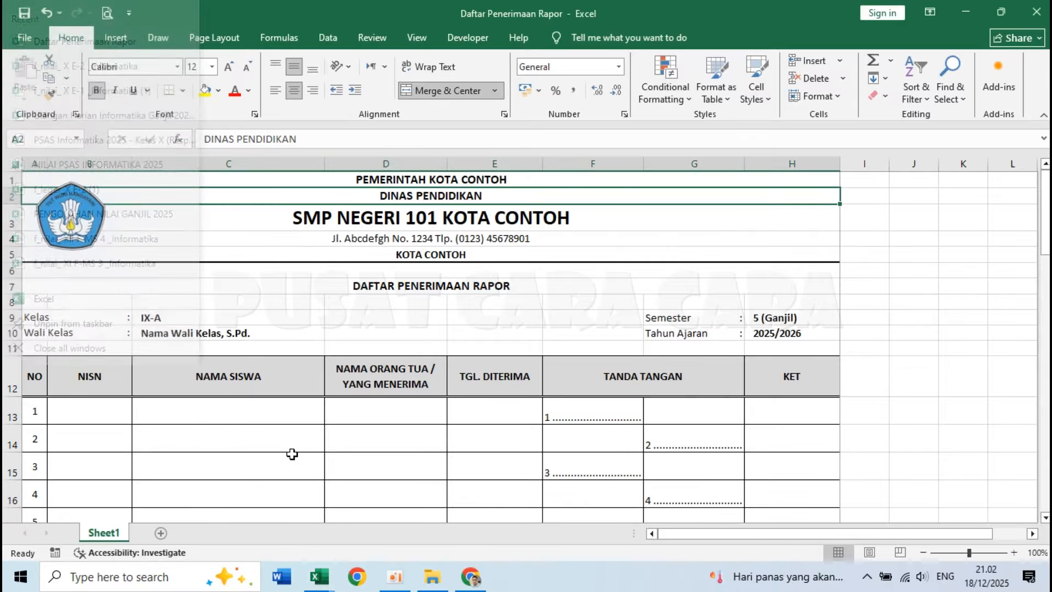
mouse_move(331, 584)
click(383, 537)
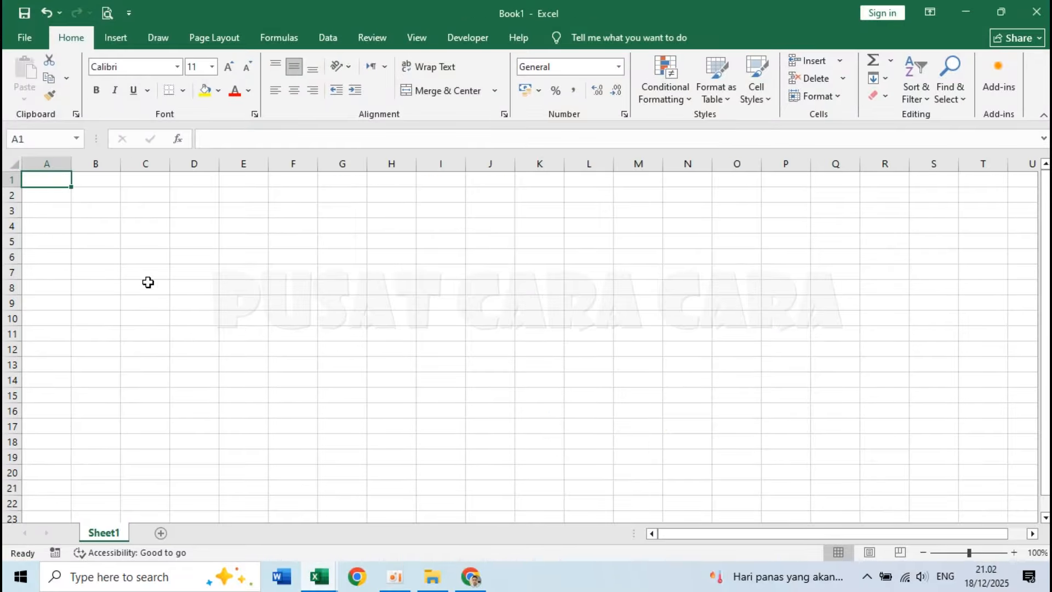
Enter the table headings NO in A1 and NISN in B1.
ctrl+scroll(217, 227, up, 3)
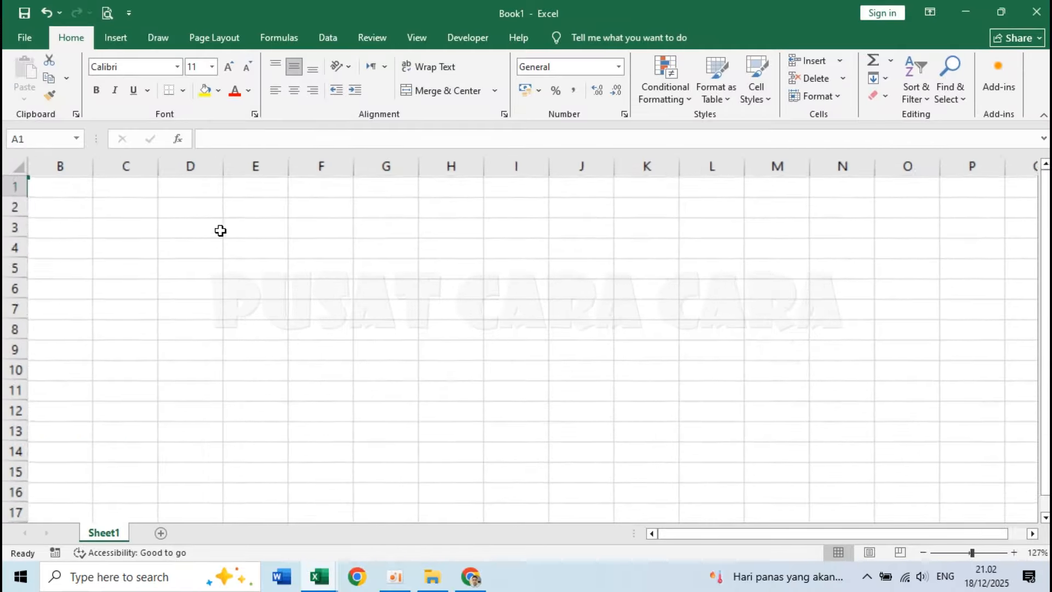
click(179, 214)
key(ctrl+Home)
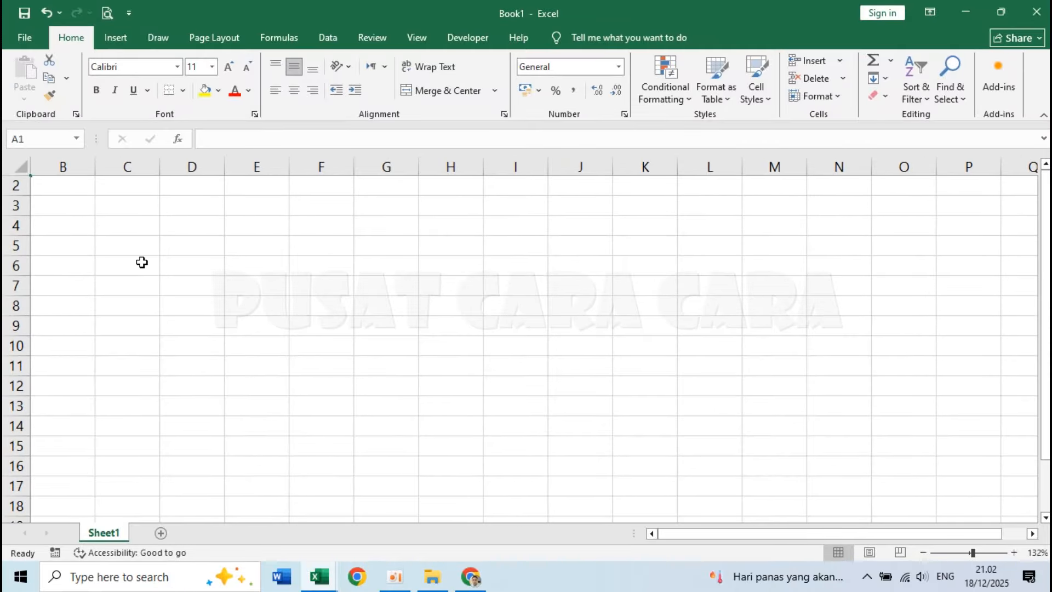
ctrl+scroll(142, 263, up, 1)
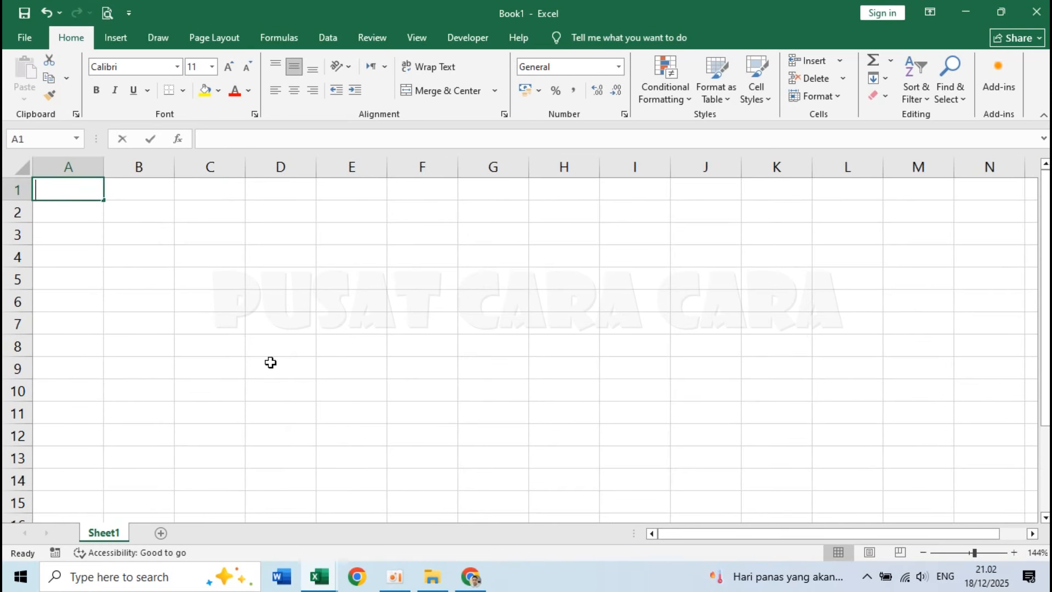
text(NO)
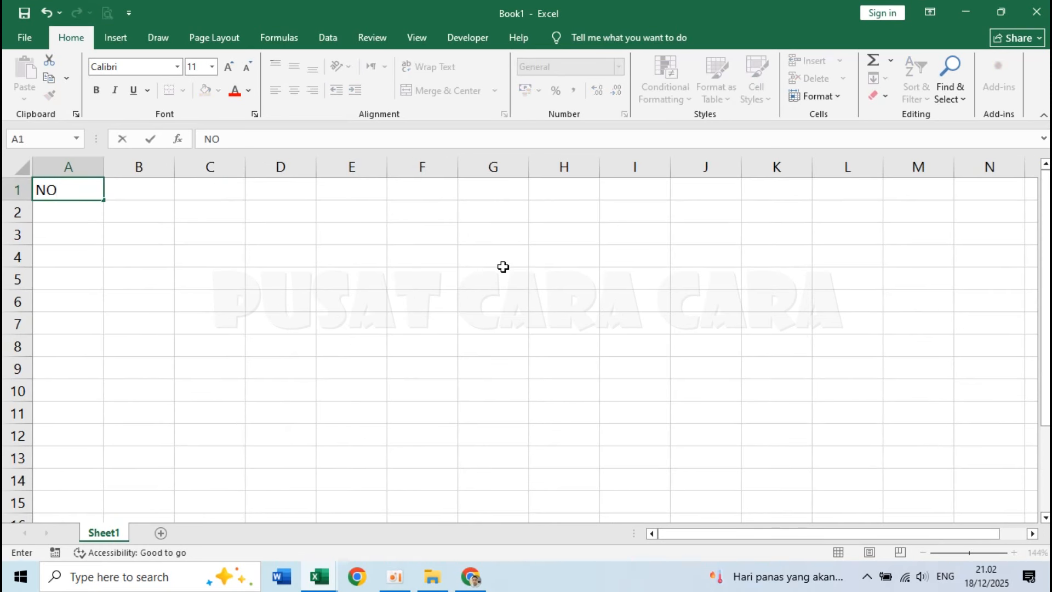
key(Tab)
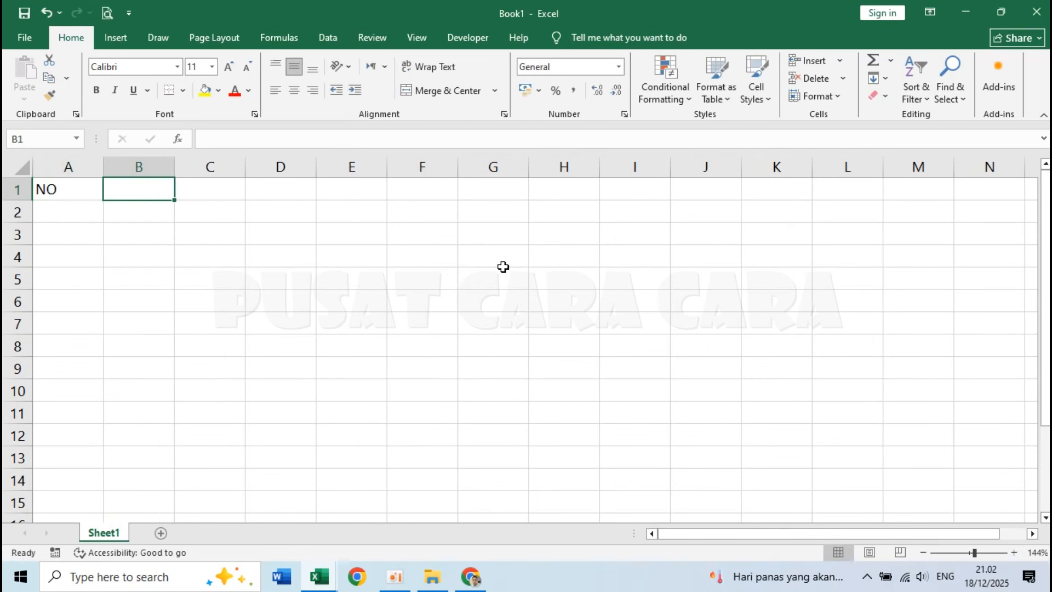
text(NISN)
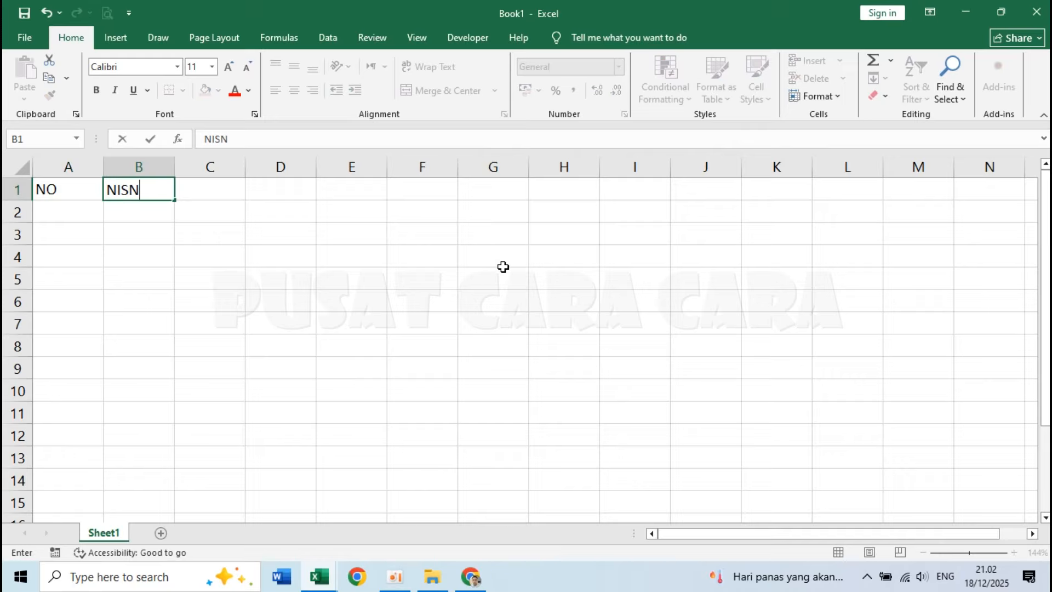
key(Tab)
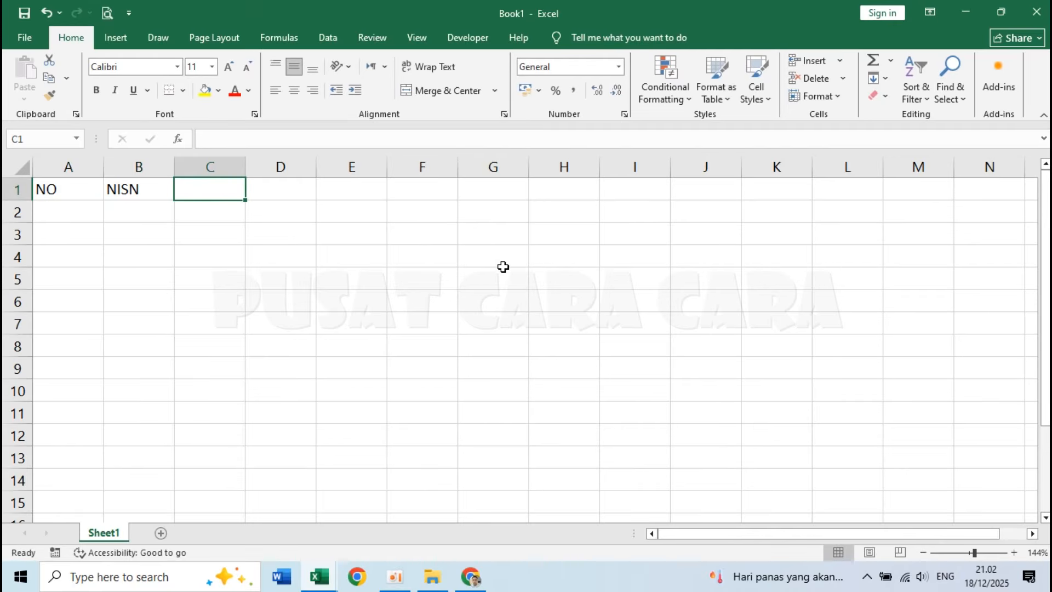
Enter the headings NAMA SISWA in C1 and NAMA ORANG TUA / PENERIMA in D1.
text(NAMA SISWA)
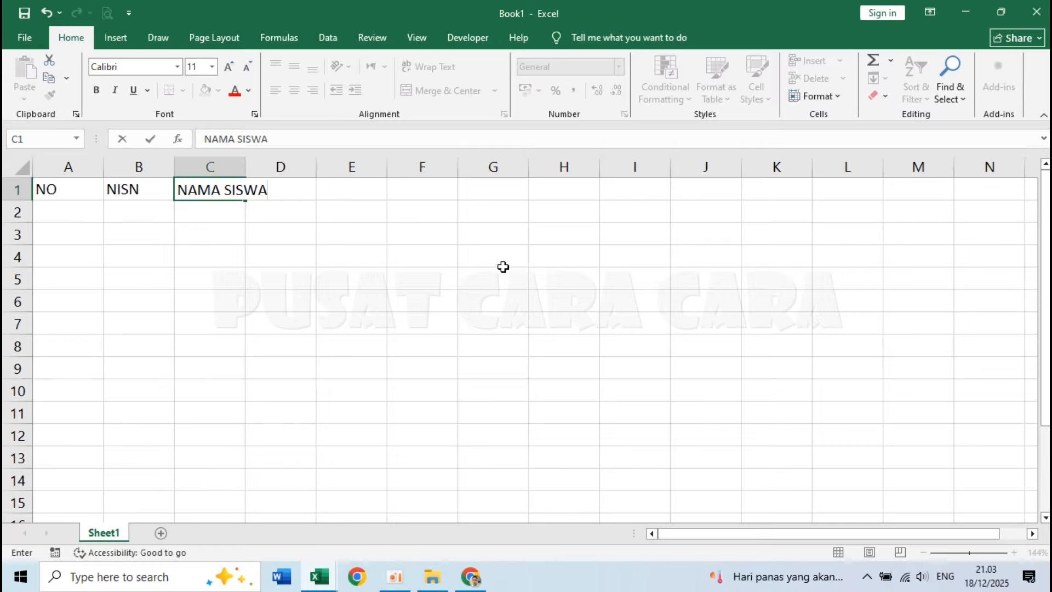
key(Tab)
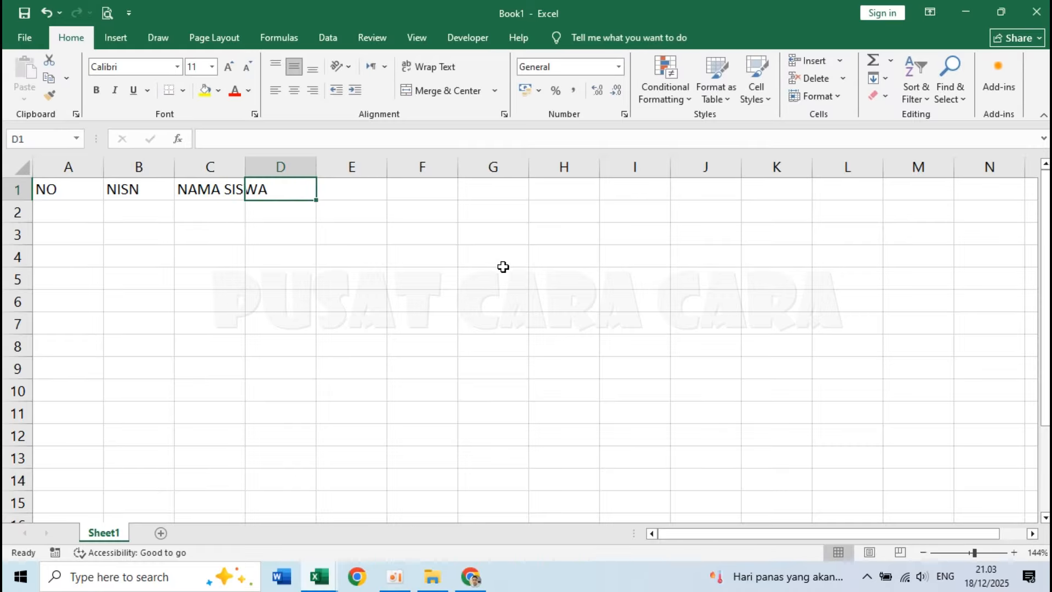
text(NAMA O)
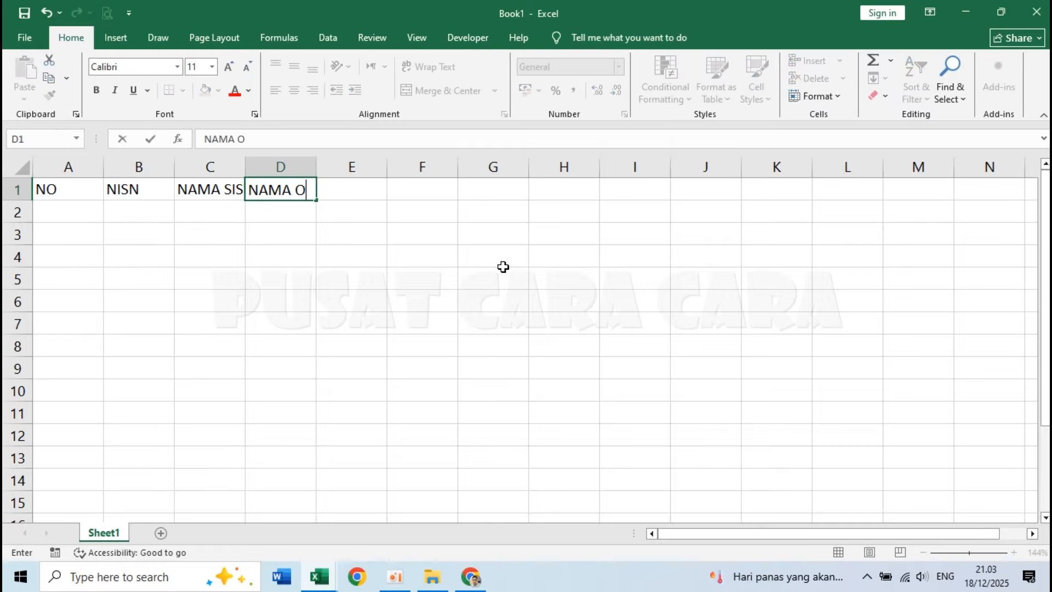
text(RANG TUA/)
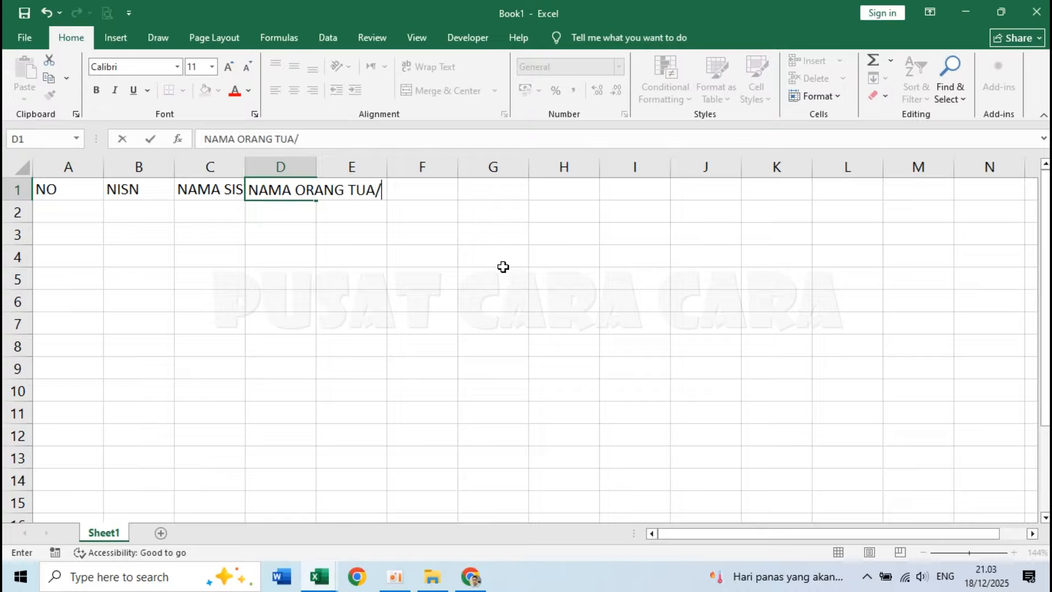
key(BackSpace)
text(/ PENERIMA)
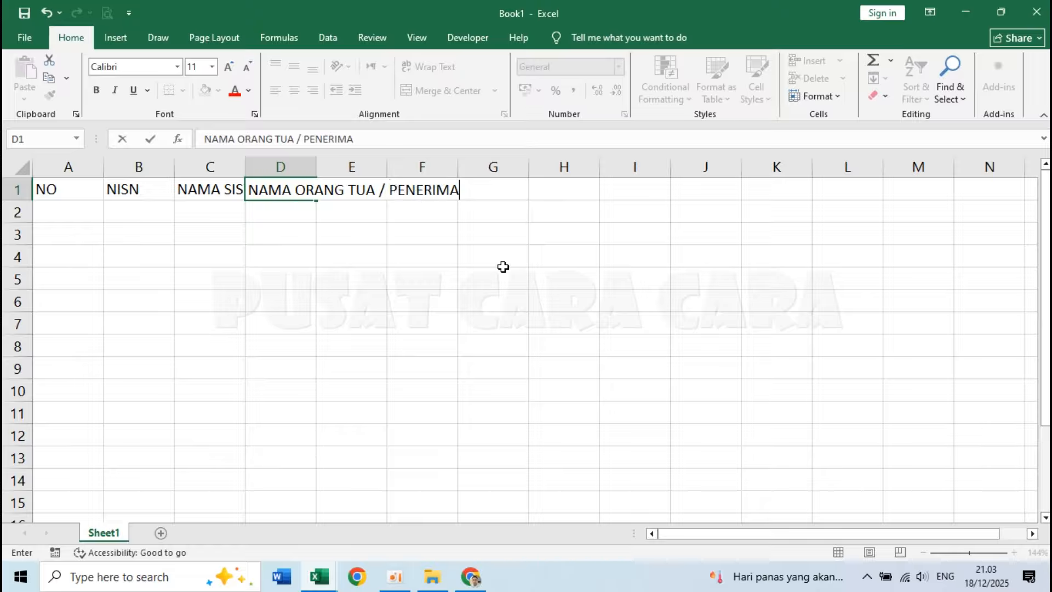
key(Tab)
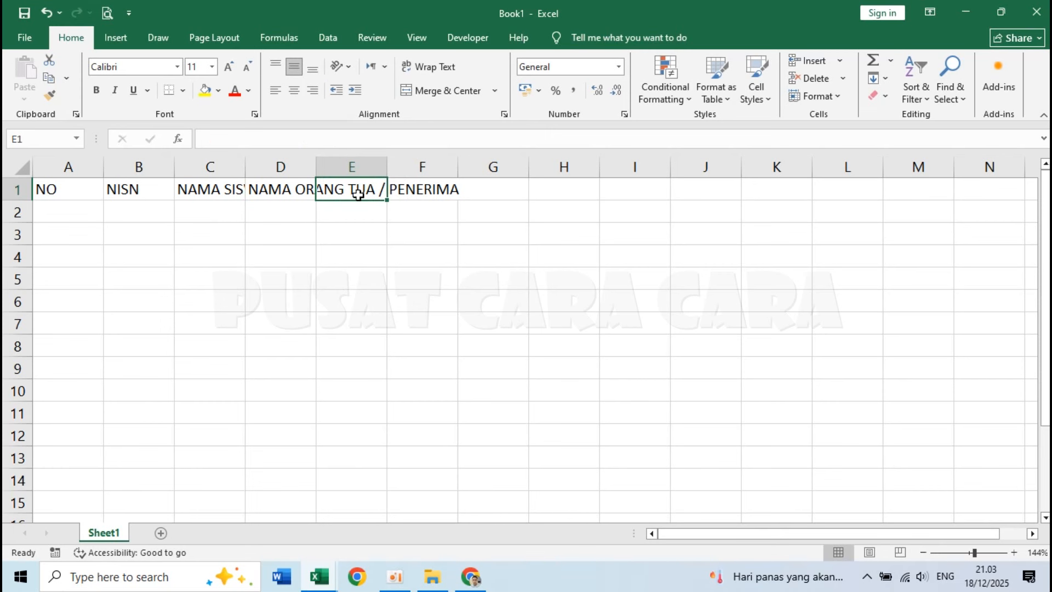
Enter the remaining headings TGL. DITERIMA in E1, TANDA TANGAN in F1 and KET. in H1, leaving G1 empty.
text(TG)
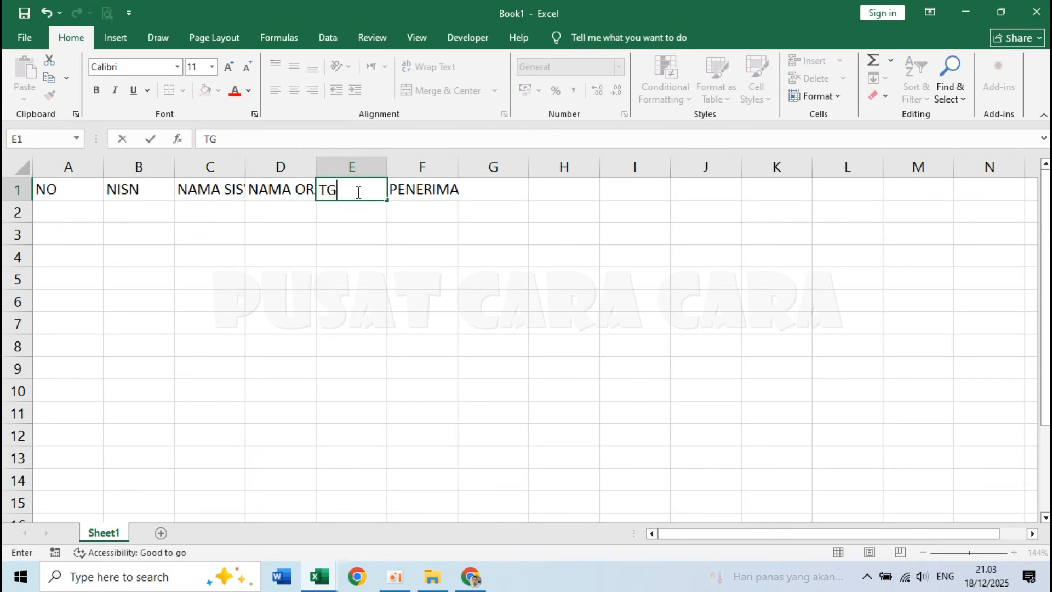
text(L. DITERIMA)
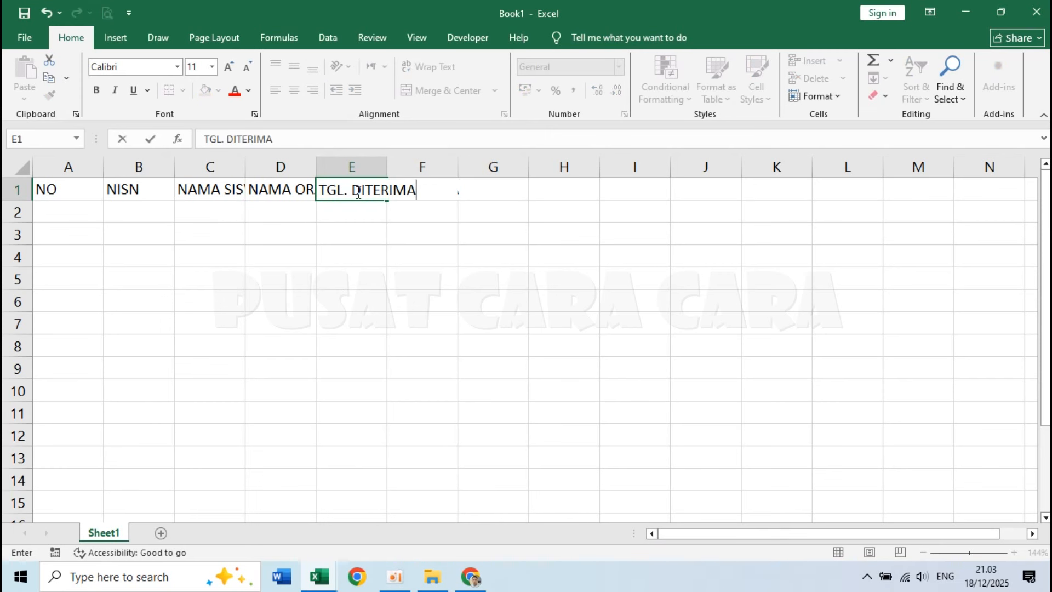
key(Tab)
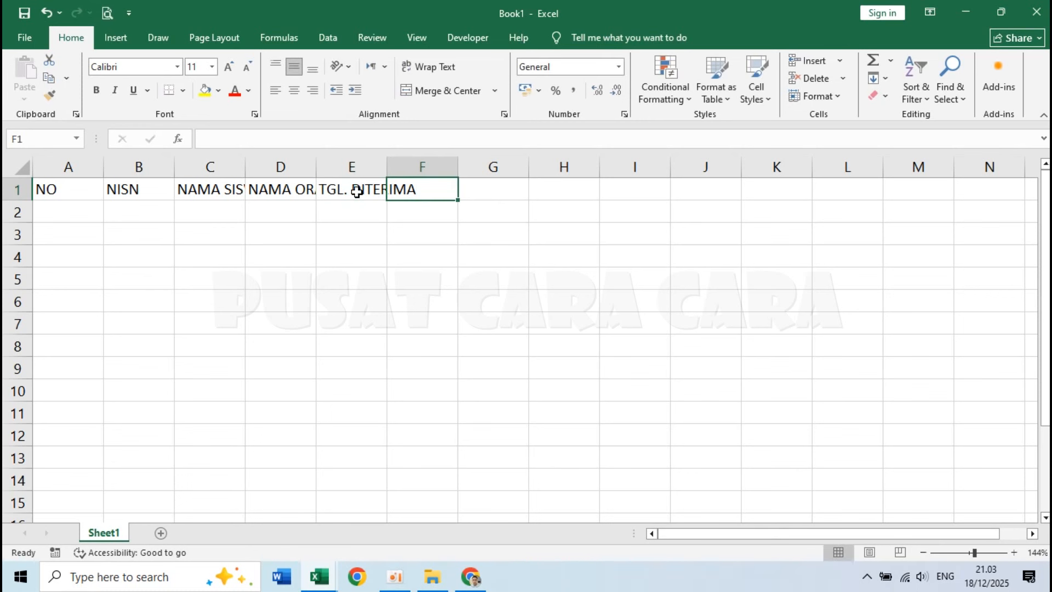
text(TANDA TANGAN)
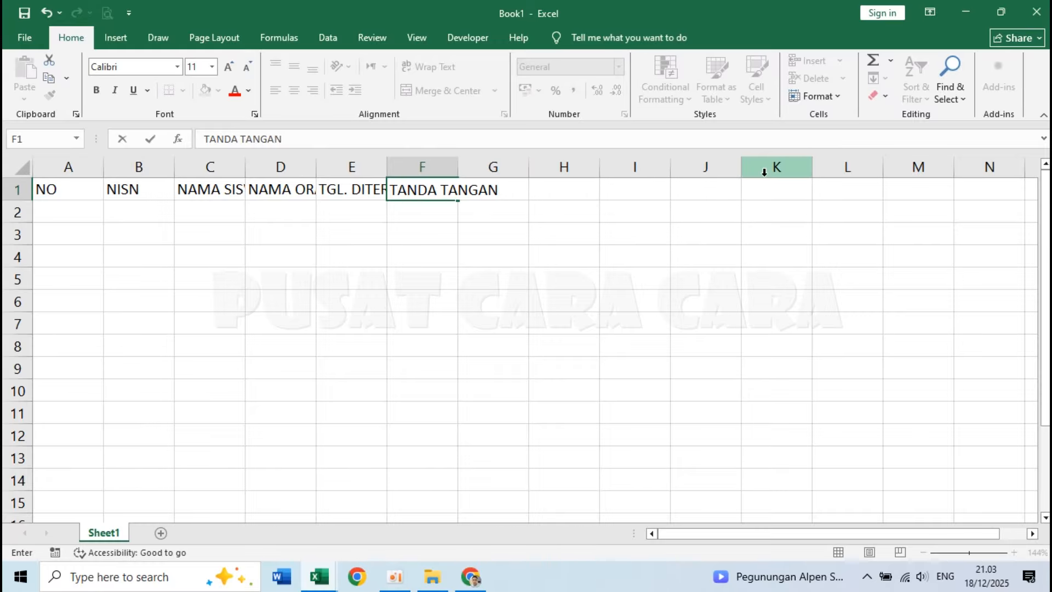
key(Tab)
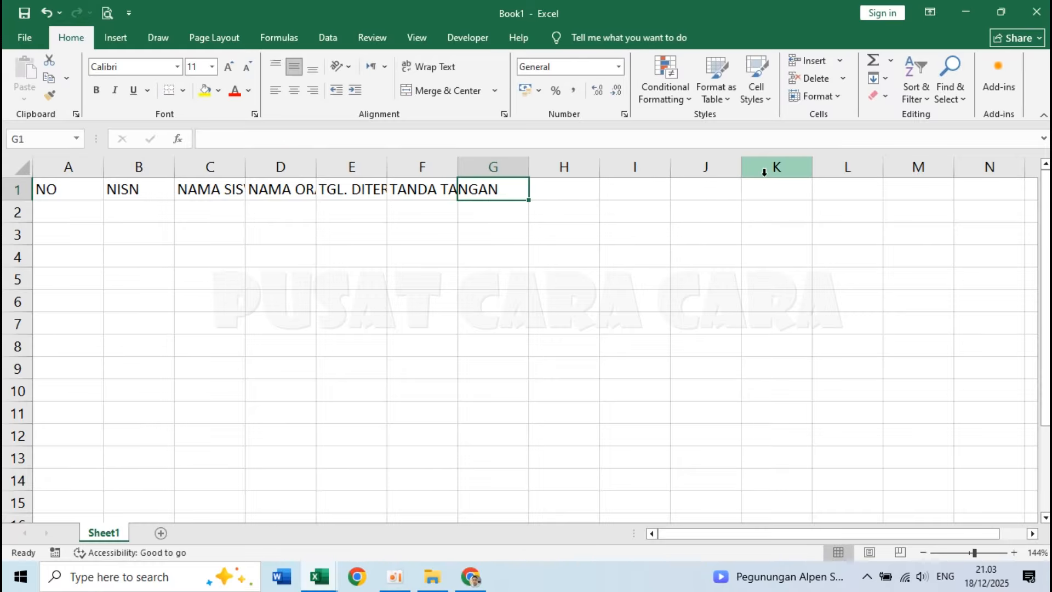
key(Tab)
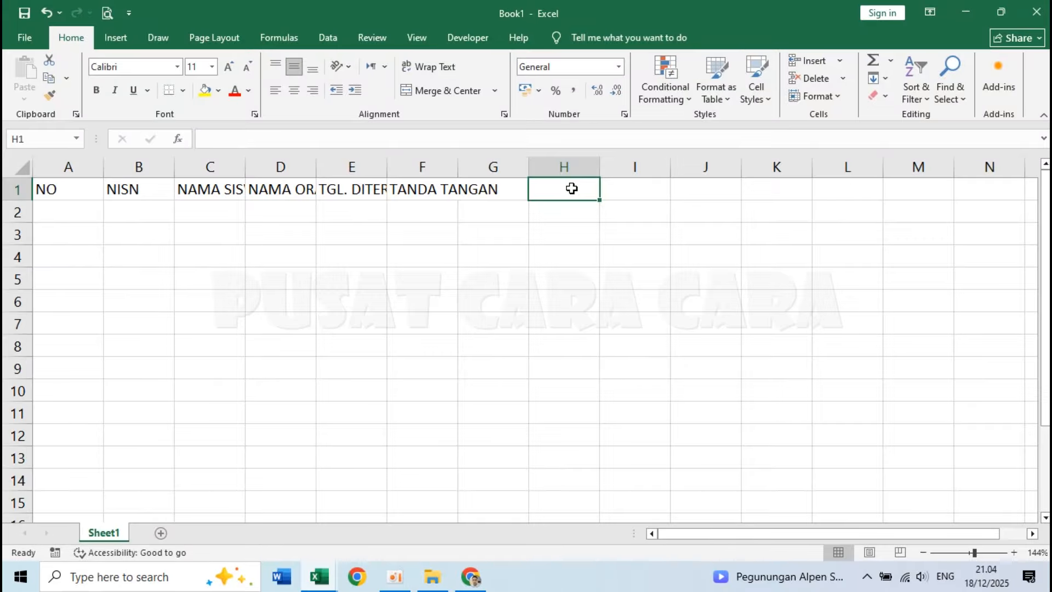
text(KET.)
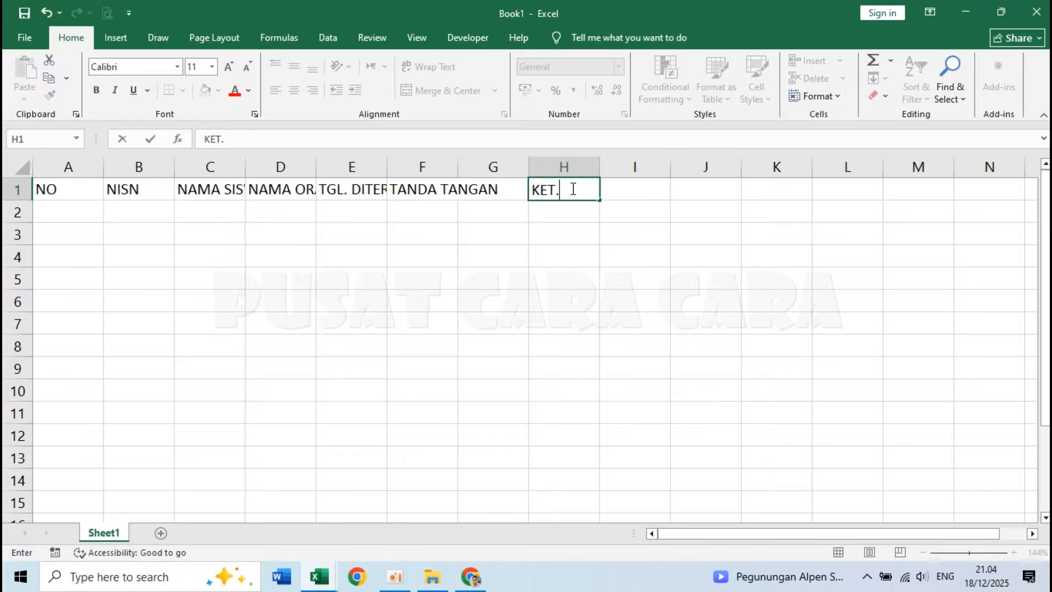
key(Return)
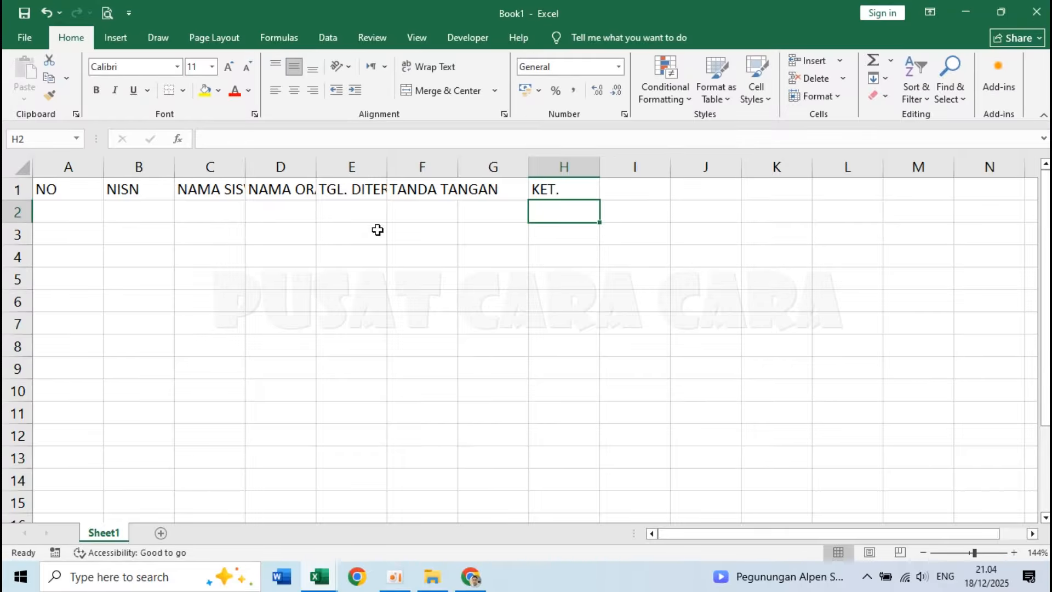
click(127, 213)
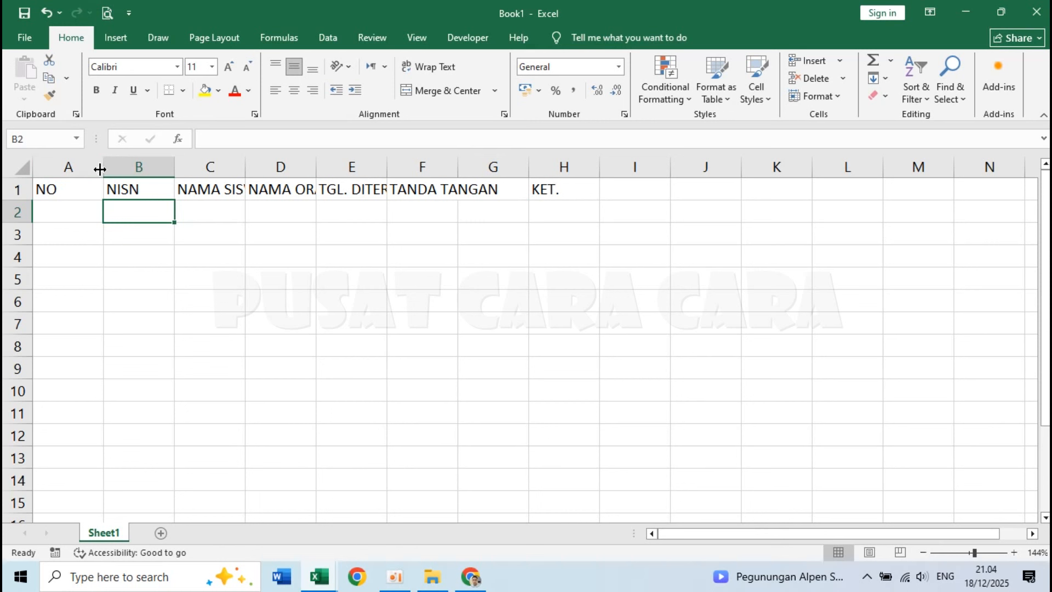
drag(101, 169, 63, 166)
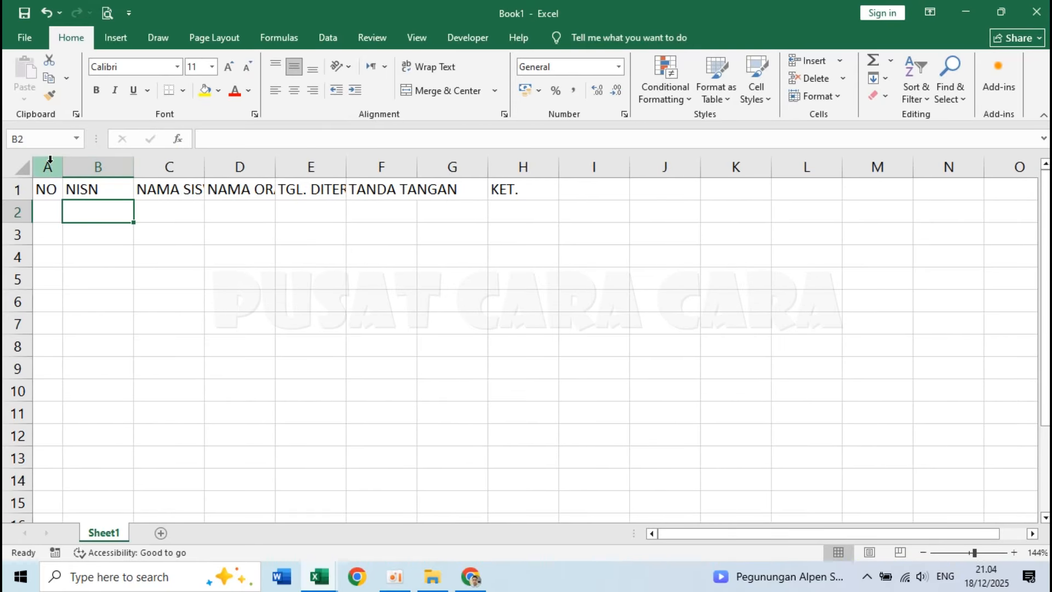
click(108, 249)
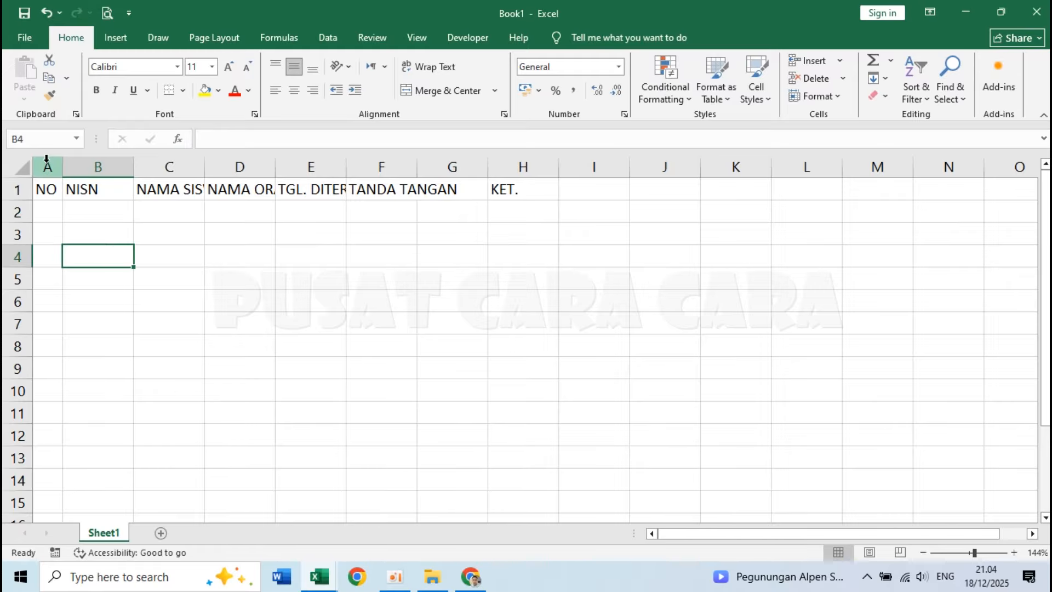
key(ctrl+z)
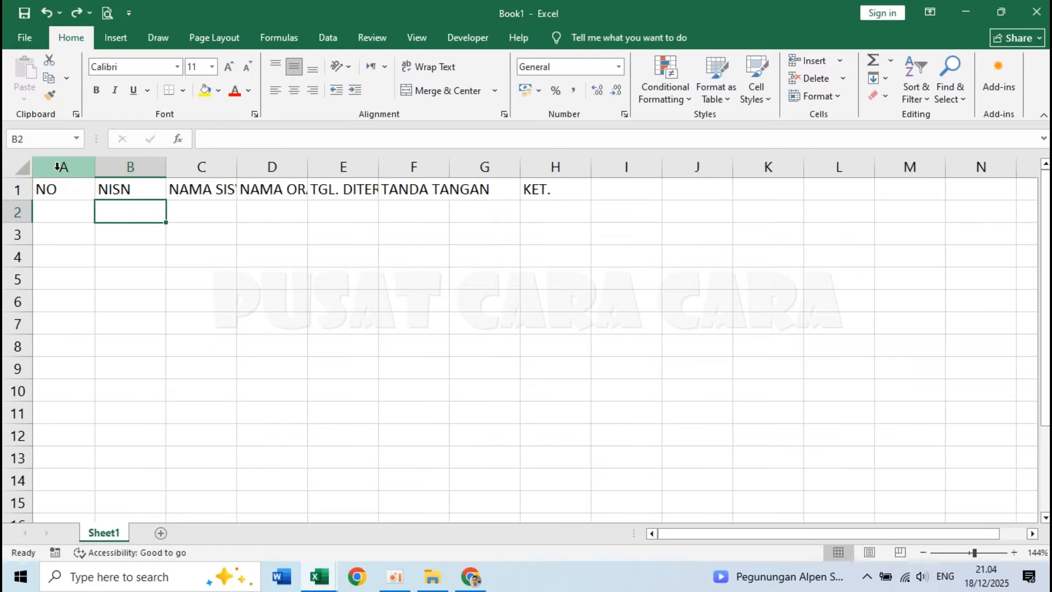
Set the width of column A, headed NO, to 4.
click(57, 166)
right_click(52, 168)
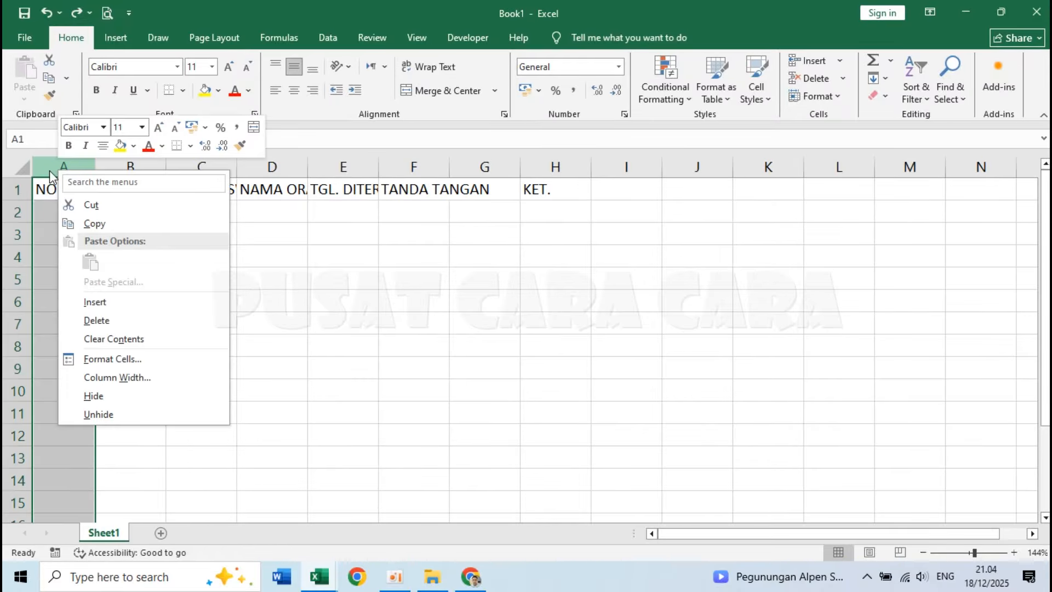
click(55, 164)
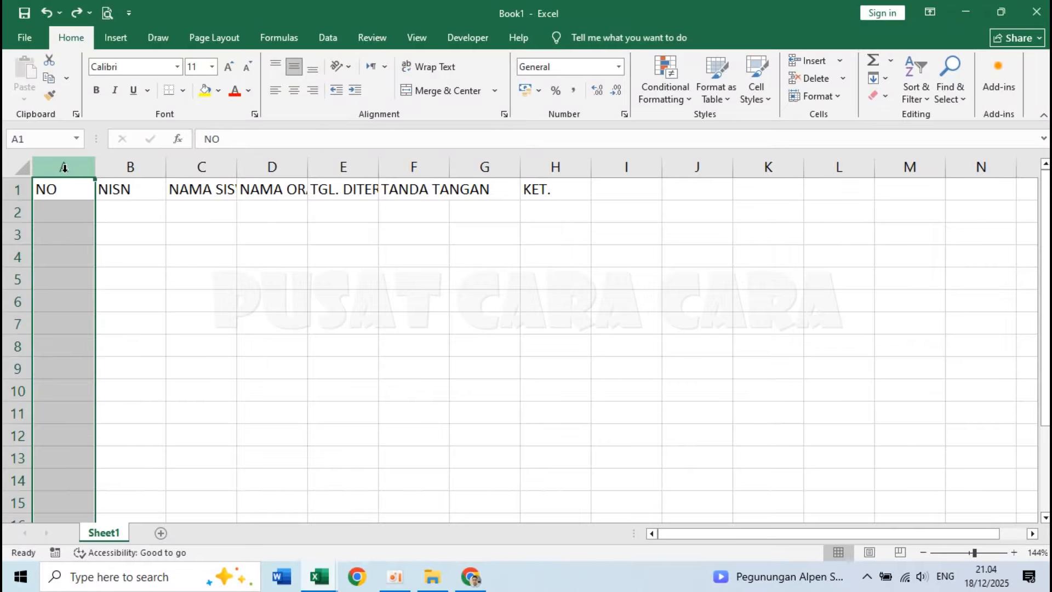
right_click(63, 167)
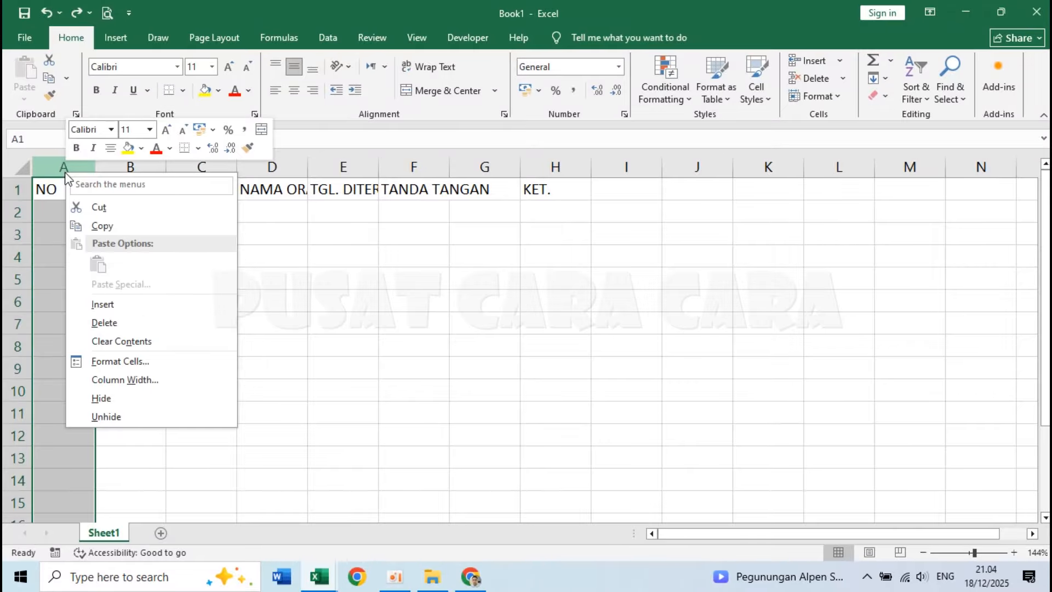
click(132, 380)
text(4)
click(131, 418)
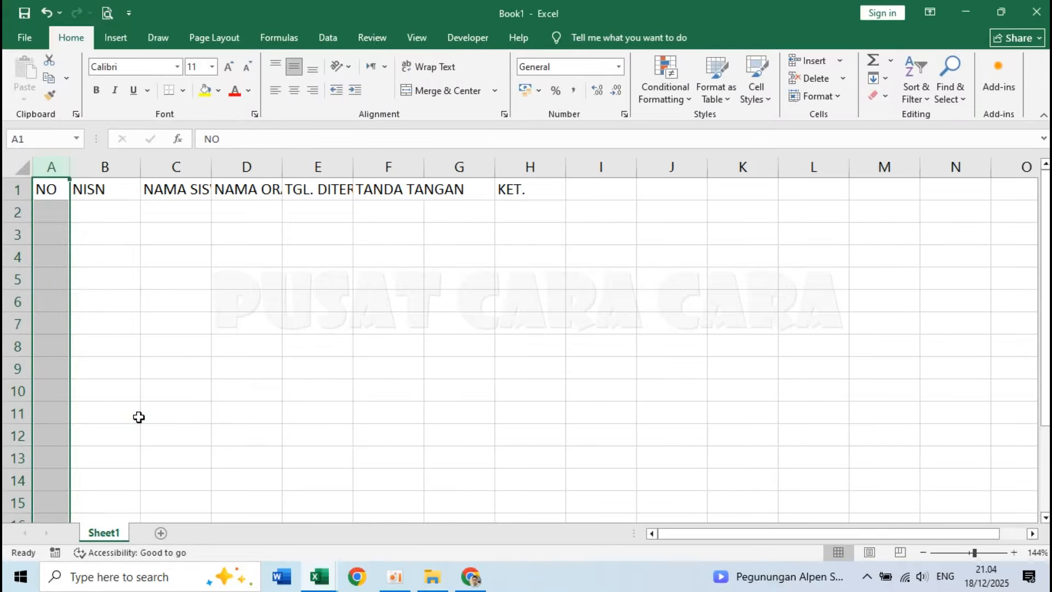
click(153, 239)
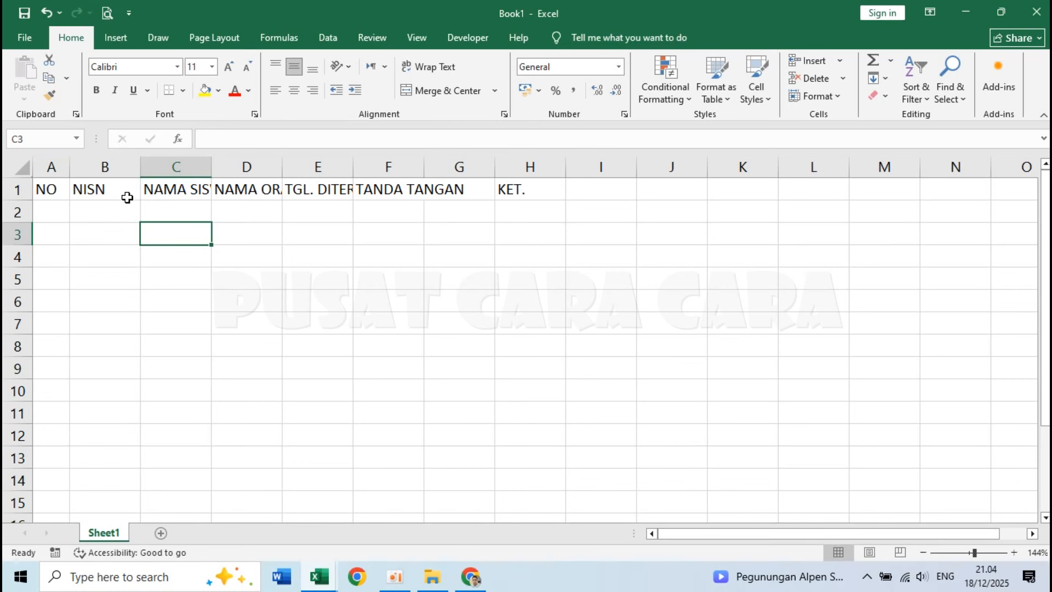
Set the width of column B, headed NISN, to 15.
right_click(107, 166)
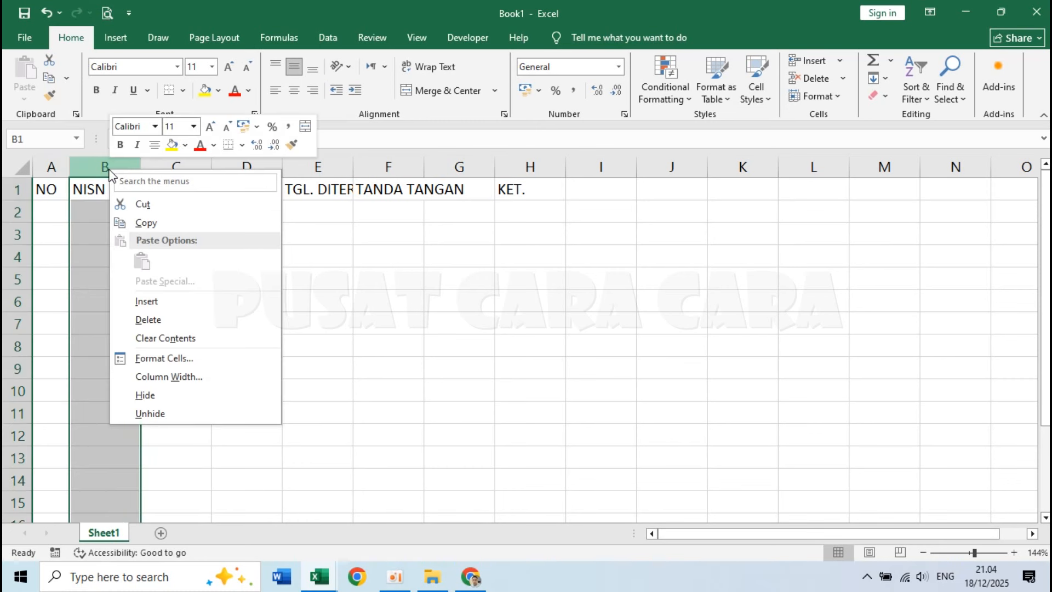
click(186, 375)
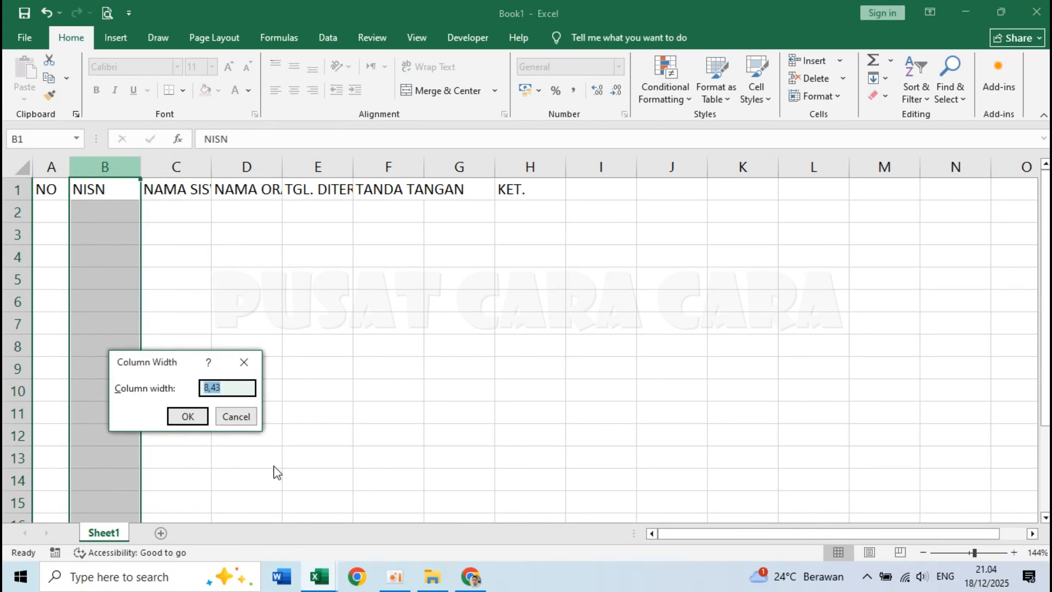
text(15)
key(Return)
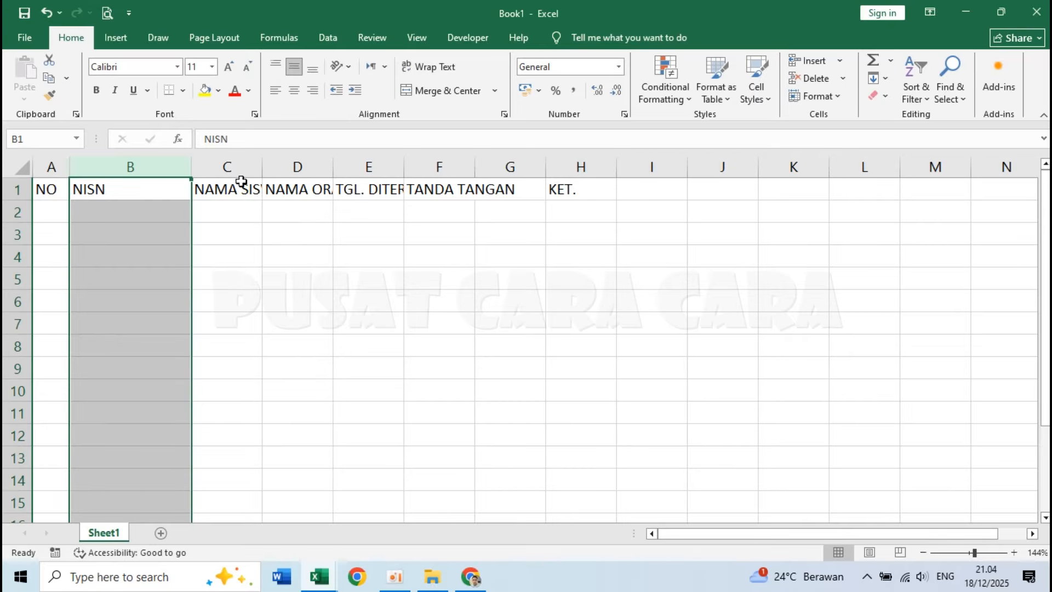
Set the width of column C, headed NAMA SISWA, to 35.
right_click(237, 171)
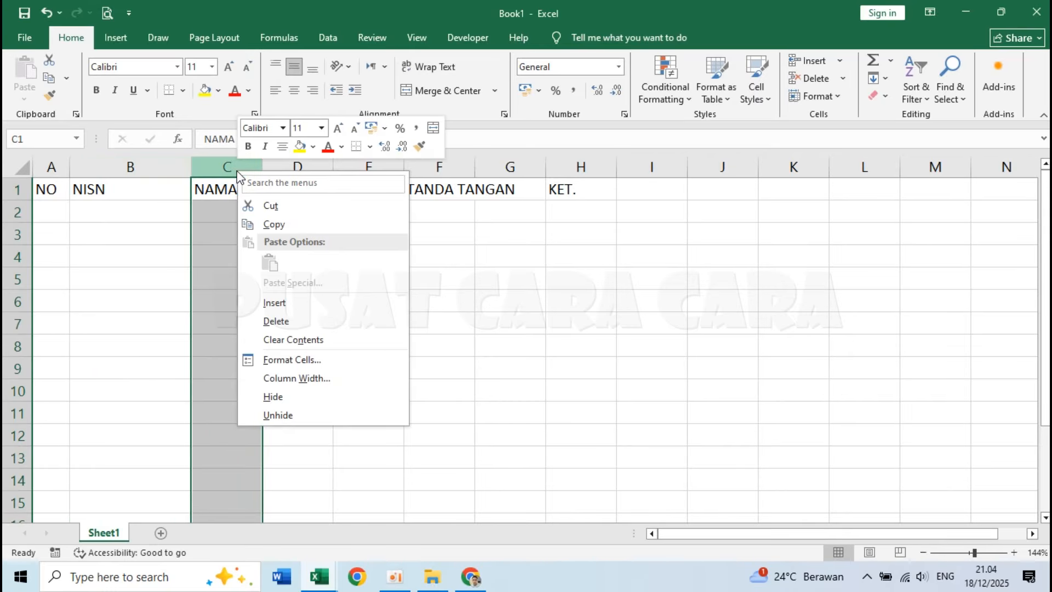
click(302, 378)
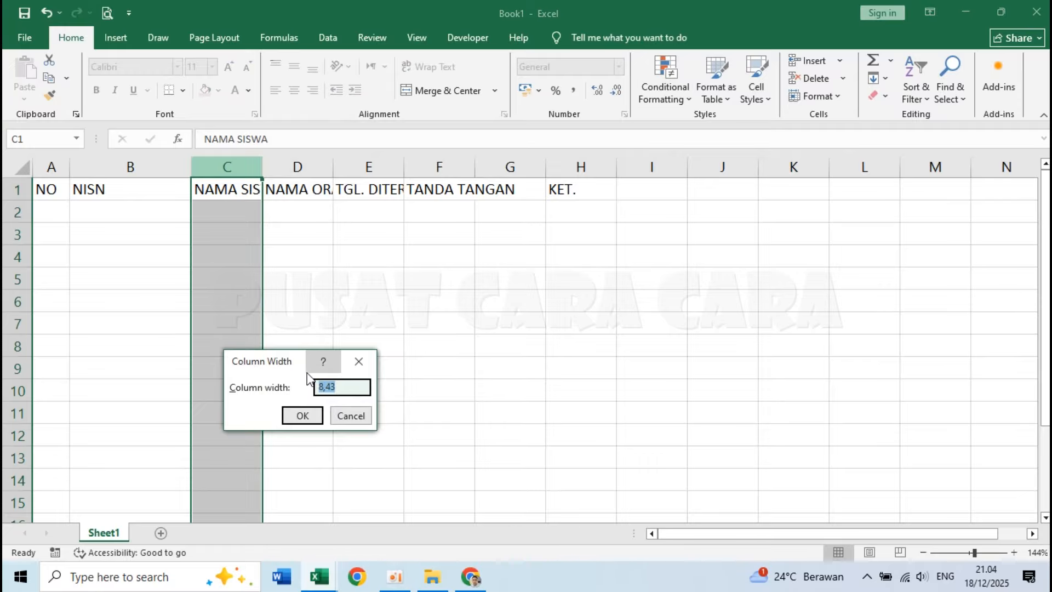
text(35)
key(Return)
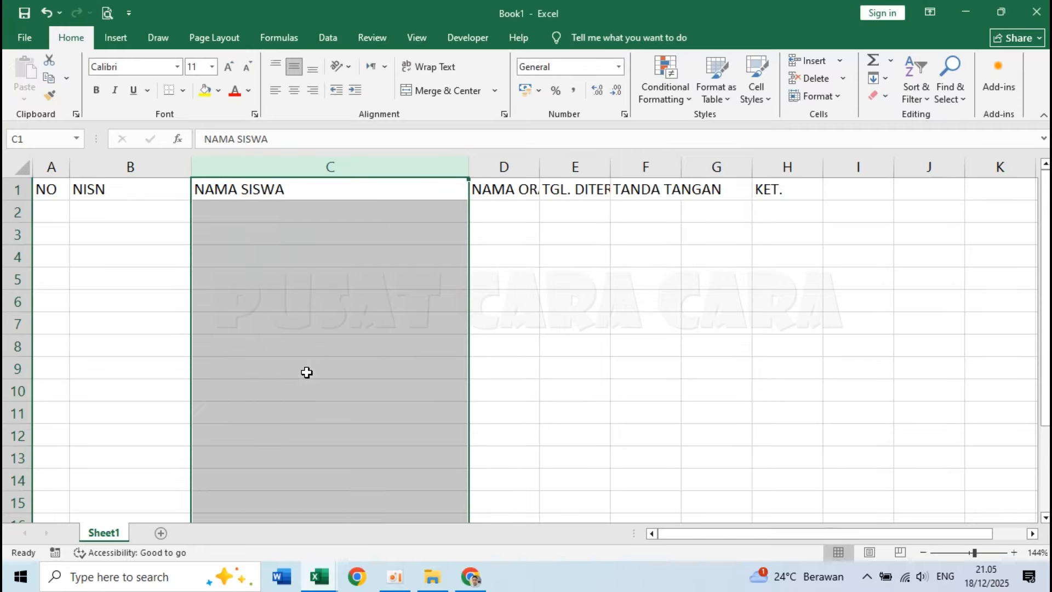
Widen column D, headed NAMA ORANG TUA / PENERIMA, to about two and a half times the default column width.
click(512, 167)
right_click(514, 168)
click(597, 379)
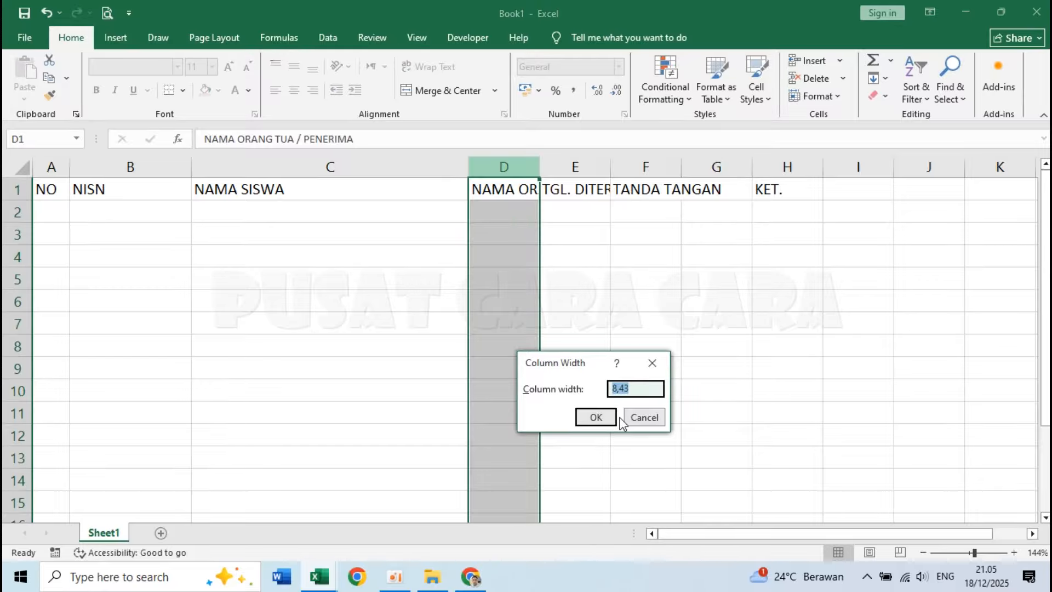
text(22)
click(612, 417)
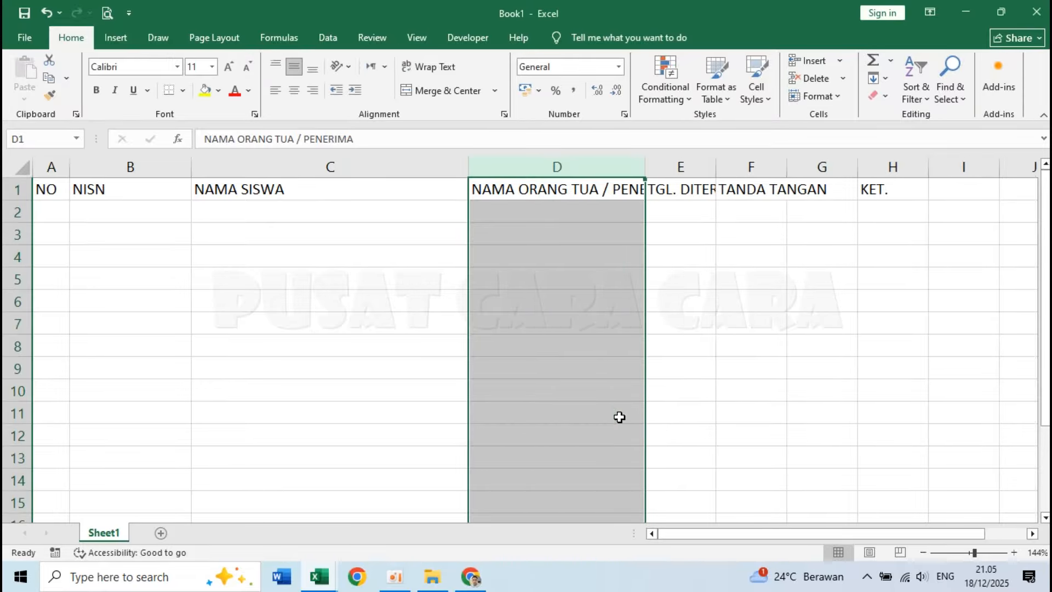
click(666, 213)
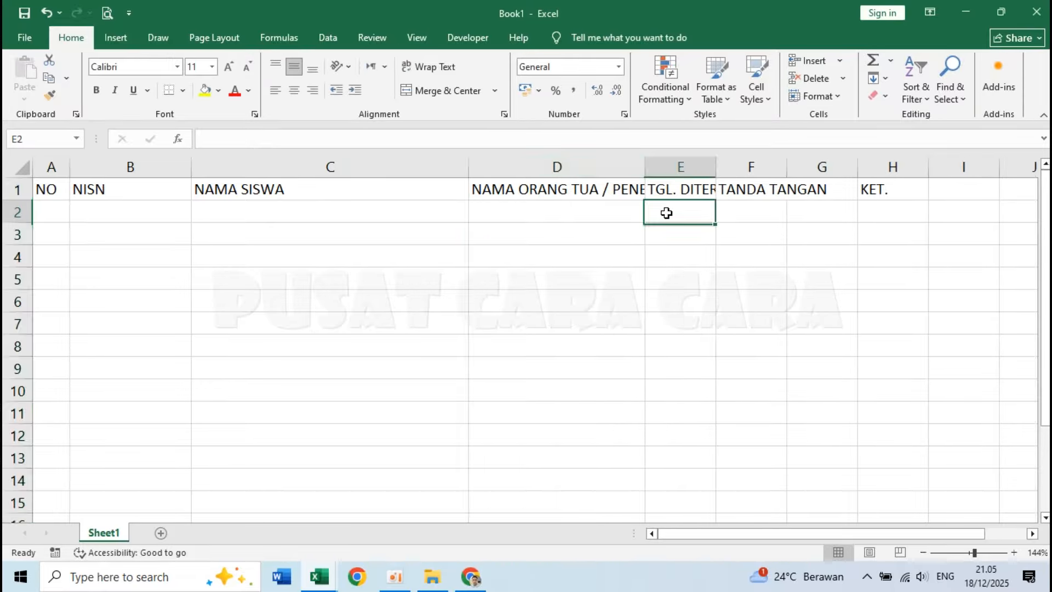
Set the width of column E, headed TGL. DITERIMA, to 17.
click(683, 160)
right_click(682, 160)
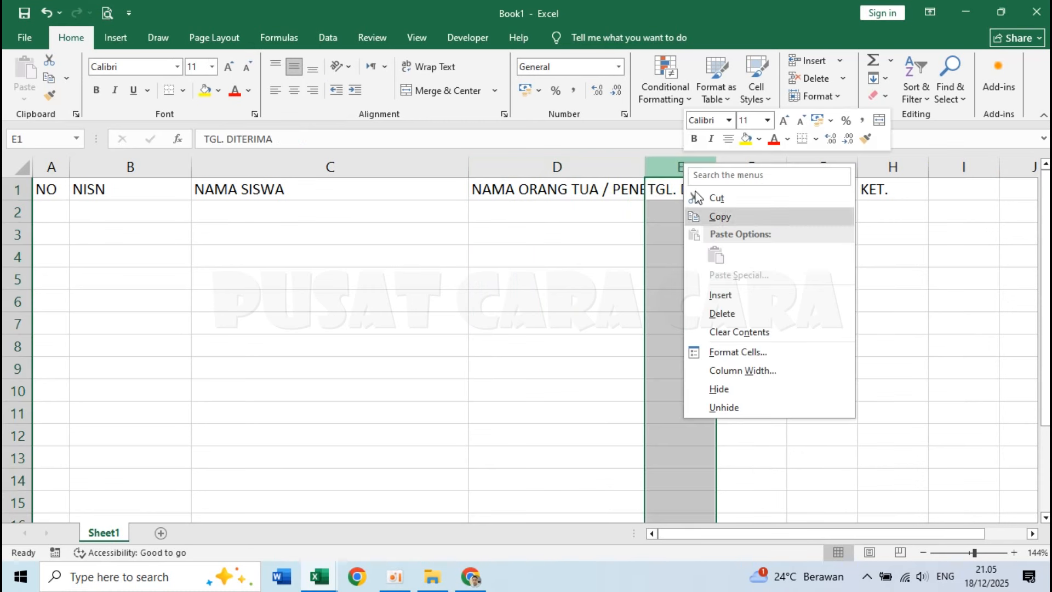
click(762, 370)
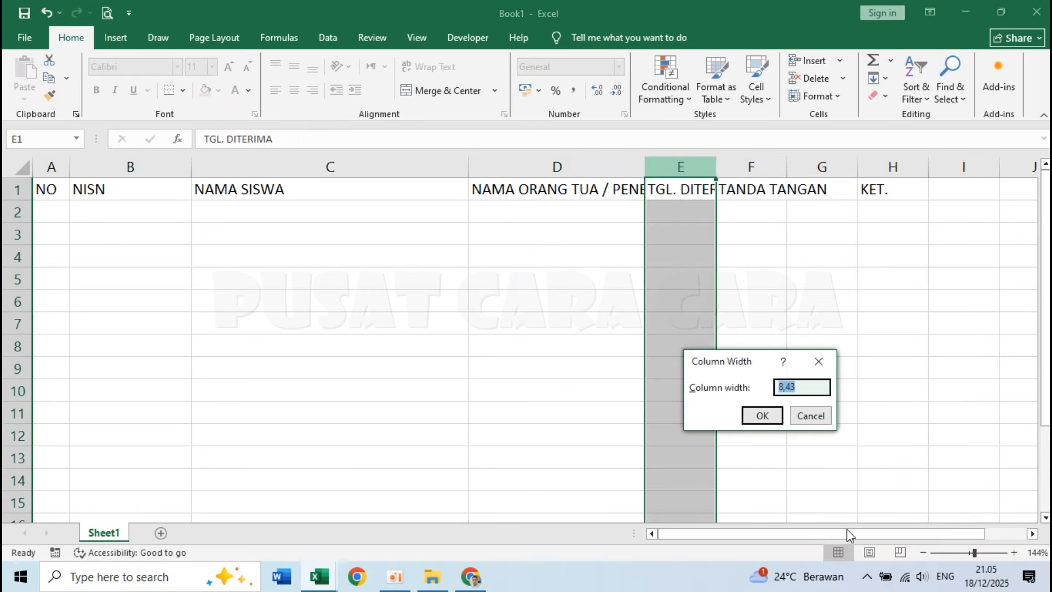
text(17)
key(Return)
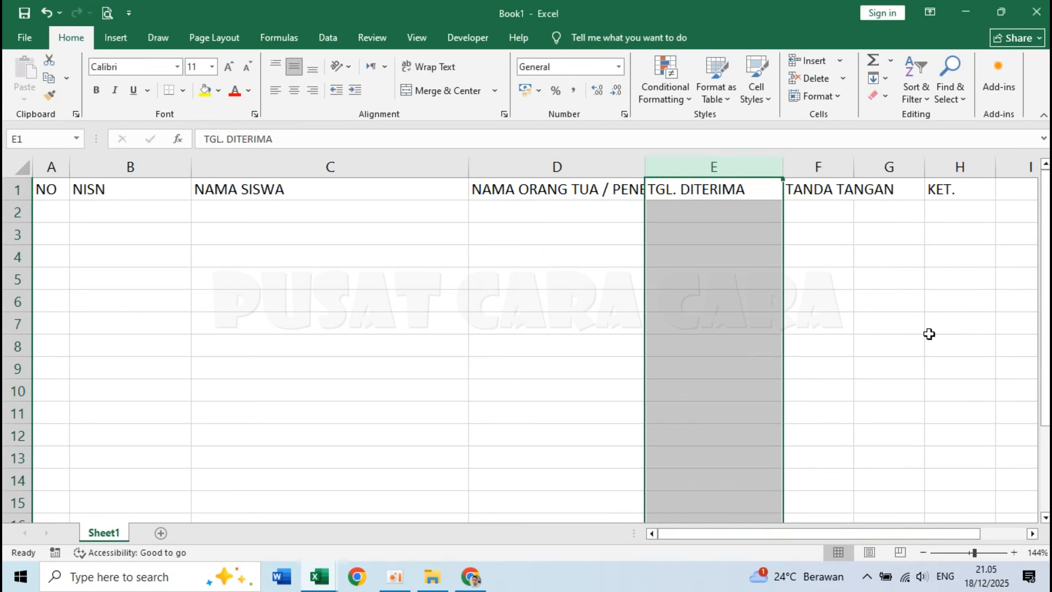
Set the width of columns F to H, from TANDA TANGAN to KET., to 18.
click(863, 274)
drag(964, 534, 1010, 535)
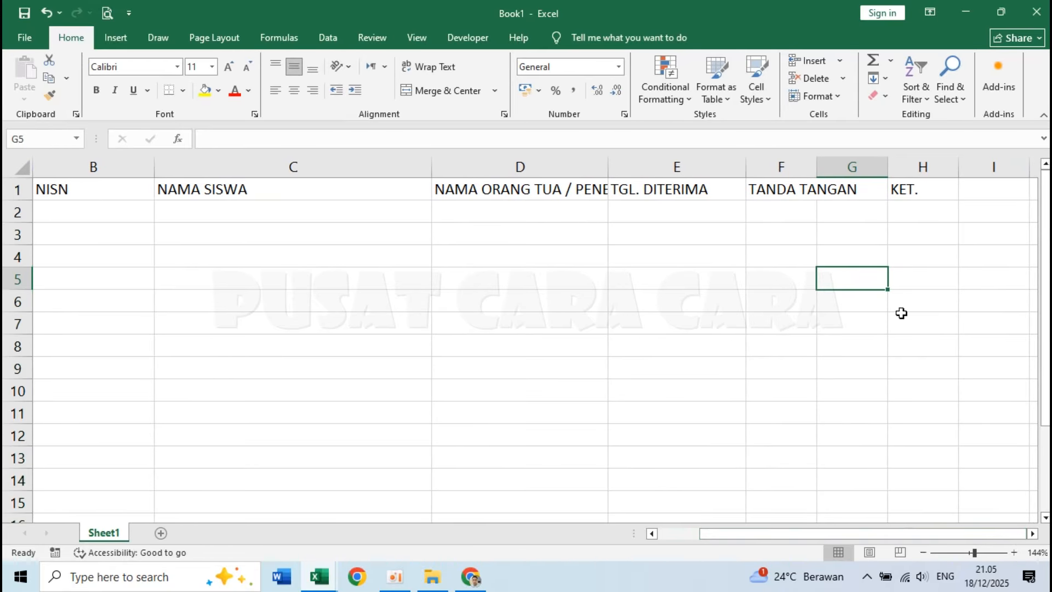
drag(790, 161, 913, 164)
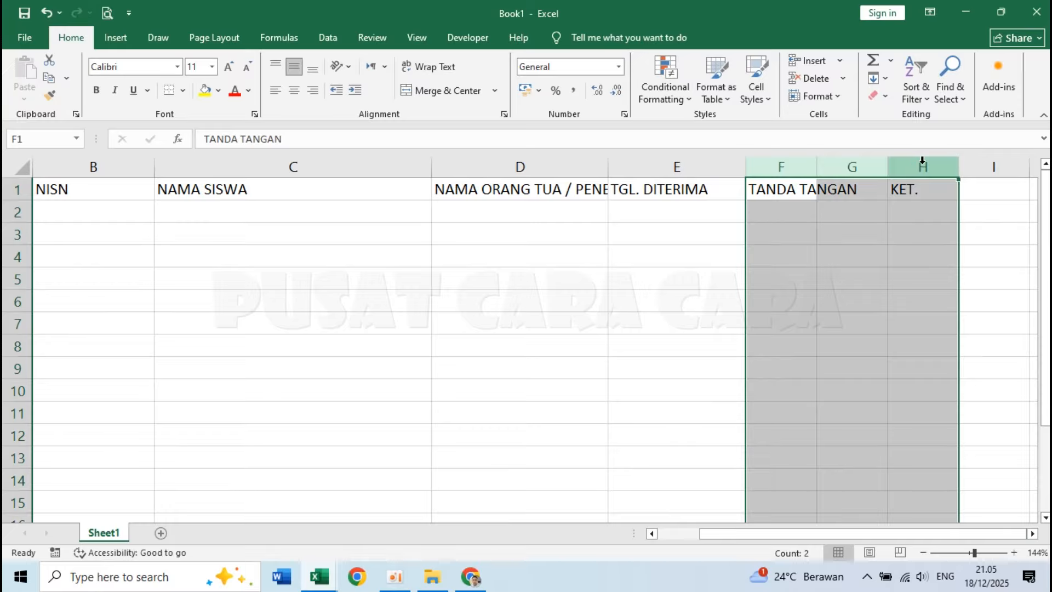
right_click(923, 161)
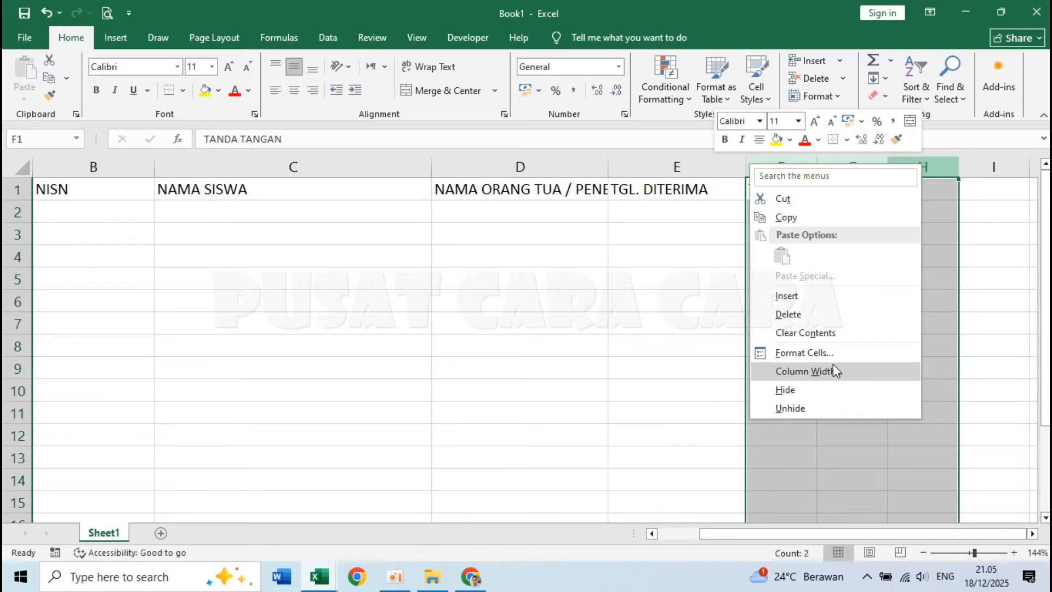
click(805, 371)
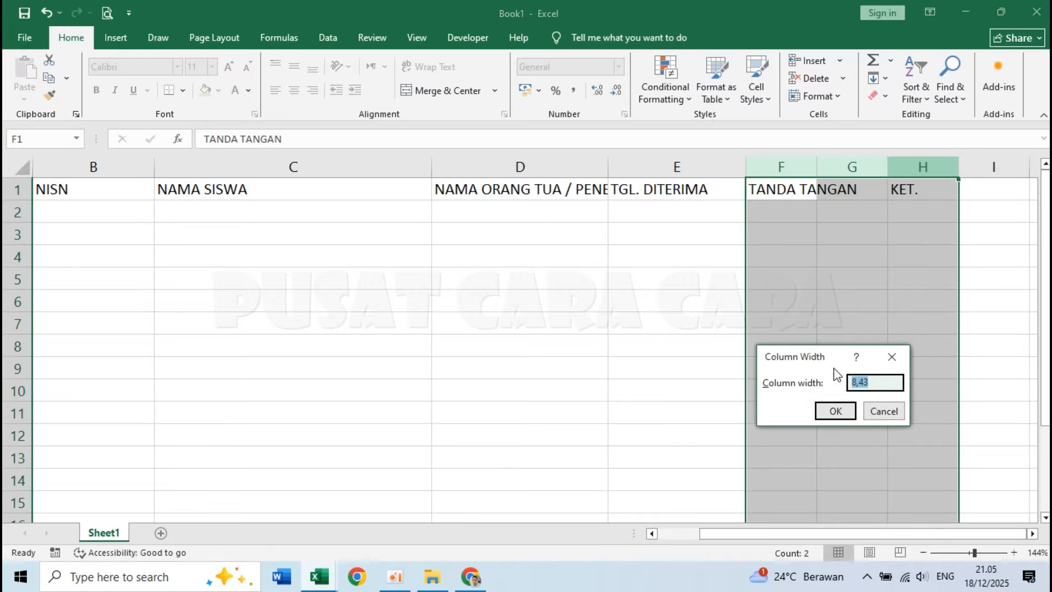
text(18)
click(835, 411)
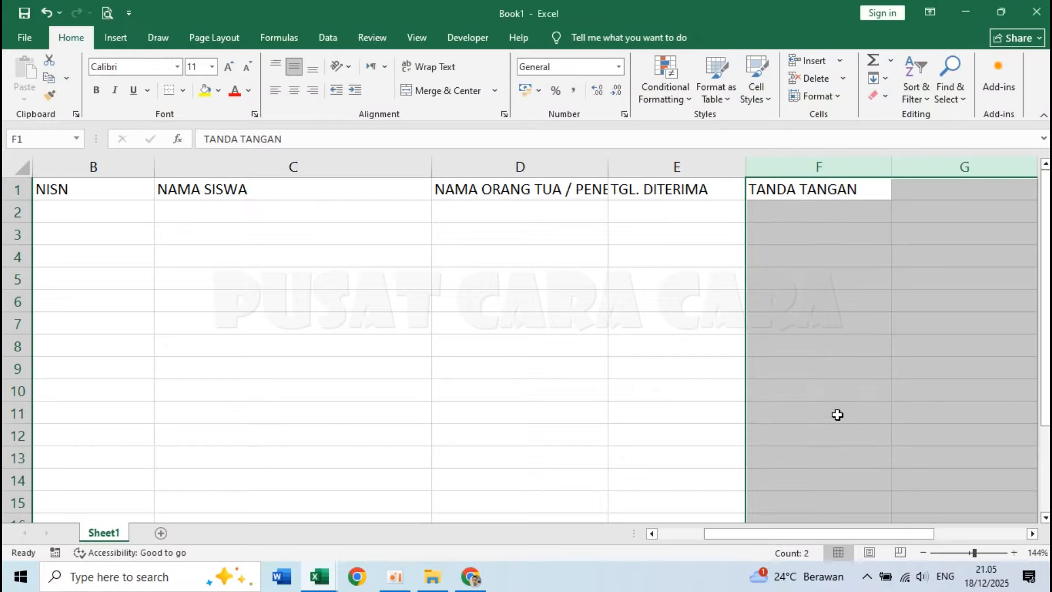
Set the width of columns F to H to 16.
right_click(828, 163)
click(877, 372)
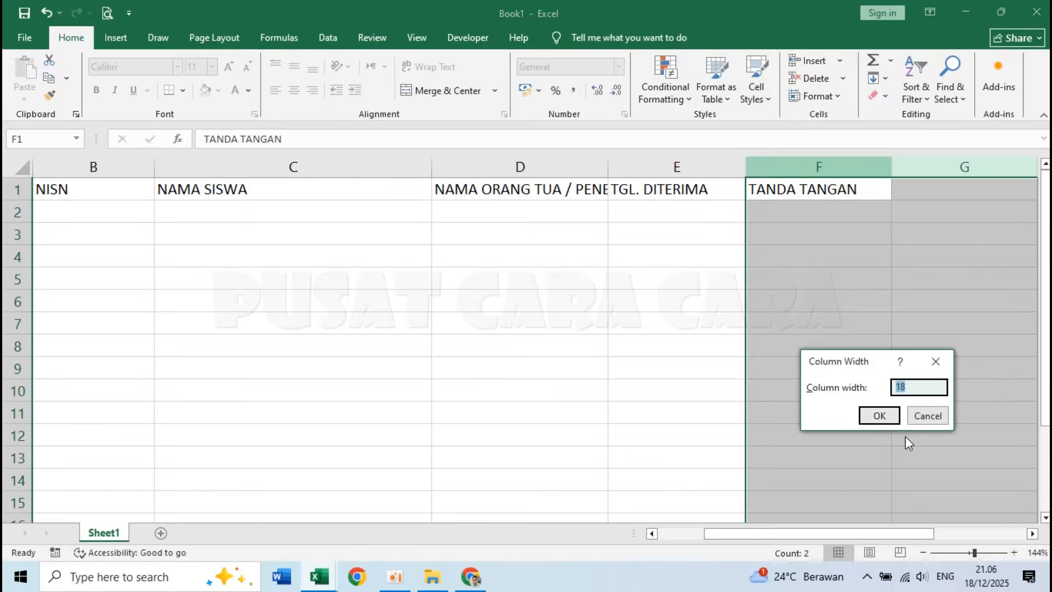
text(16)
click(898, 422)
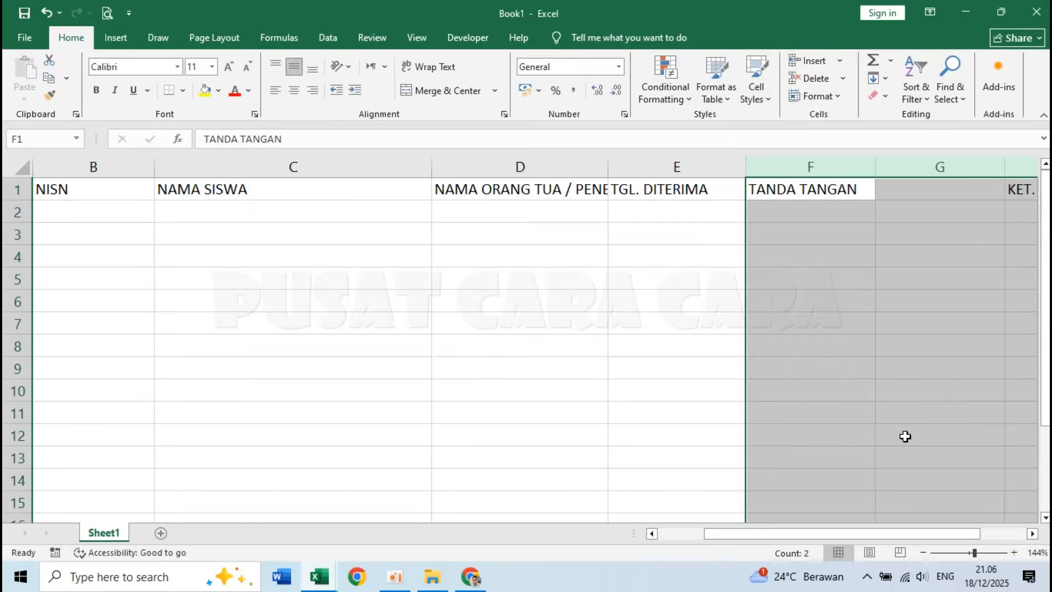
click(778, 346)
click(371, 261)
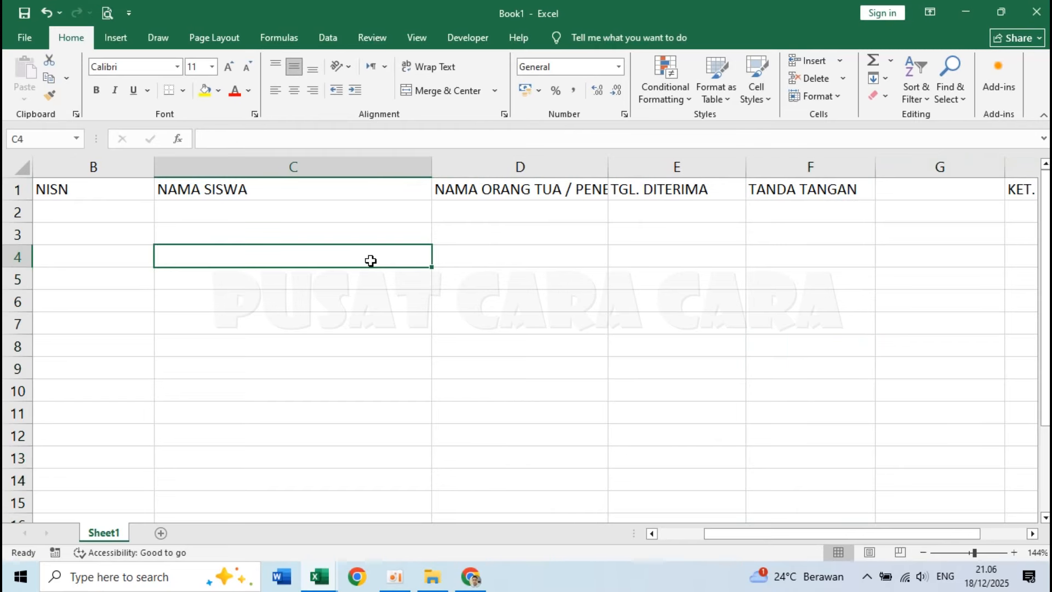
Set the height of heading row 1 to 40.
scroll(115, 229, down, 3)
click(184, 281)
scroll(163, 243, up, 3)
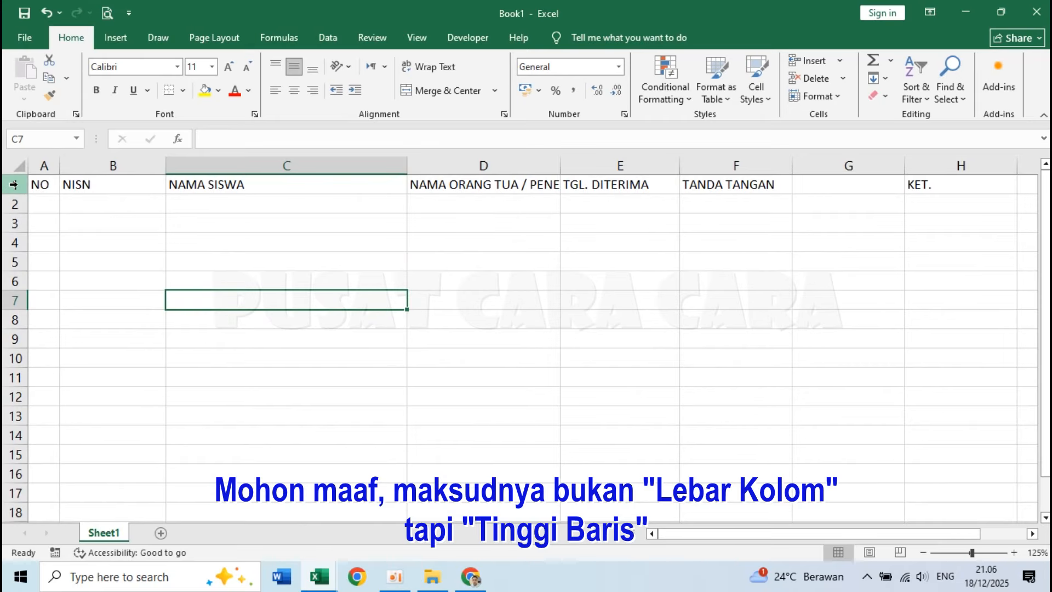
click(14, 185)
right_click(15, 187)
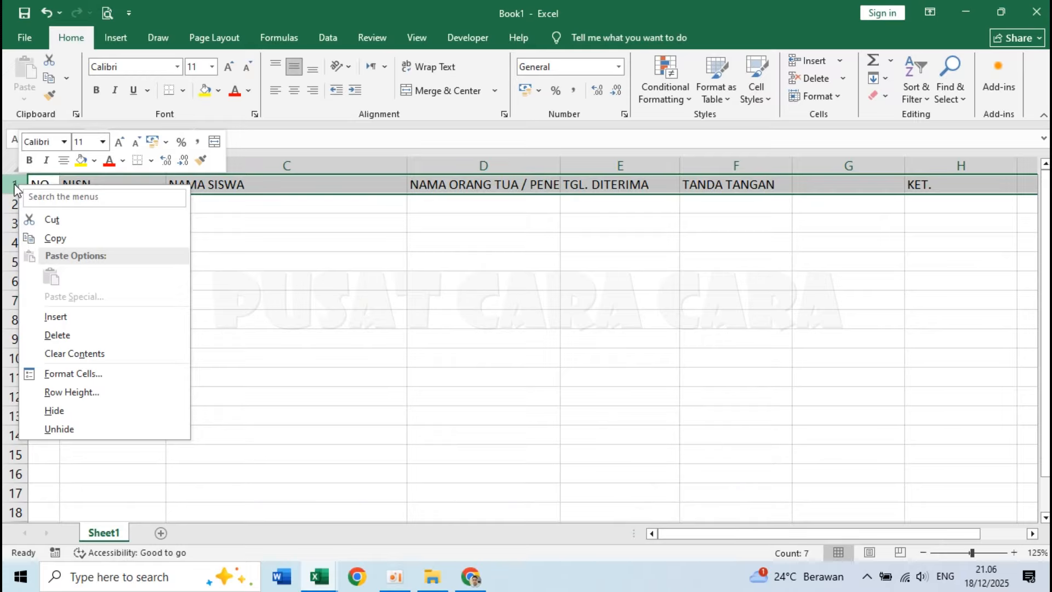
click(77, 392)
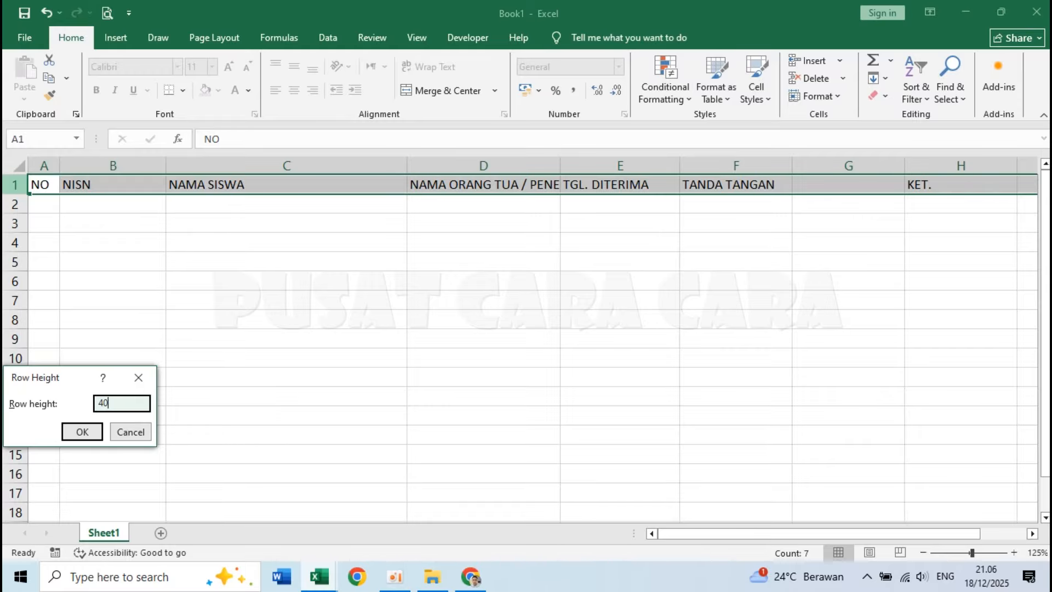
key(Return)
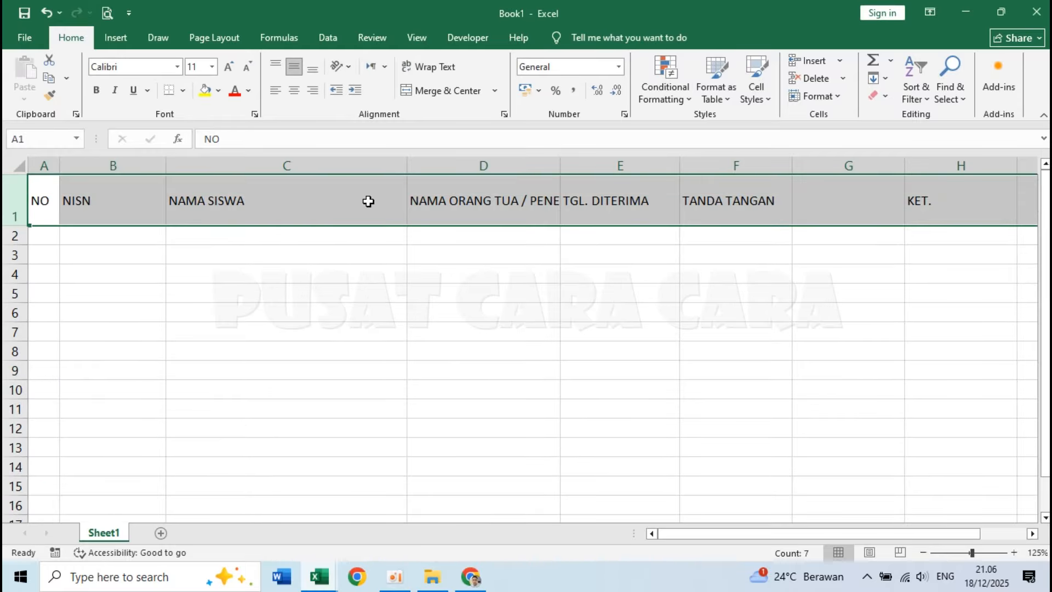
Set the height of heading row 1 to 35.
right_click(8, 203)
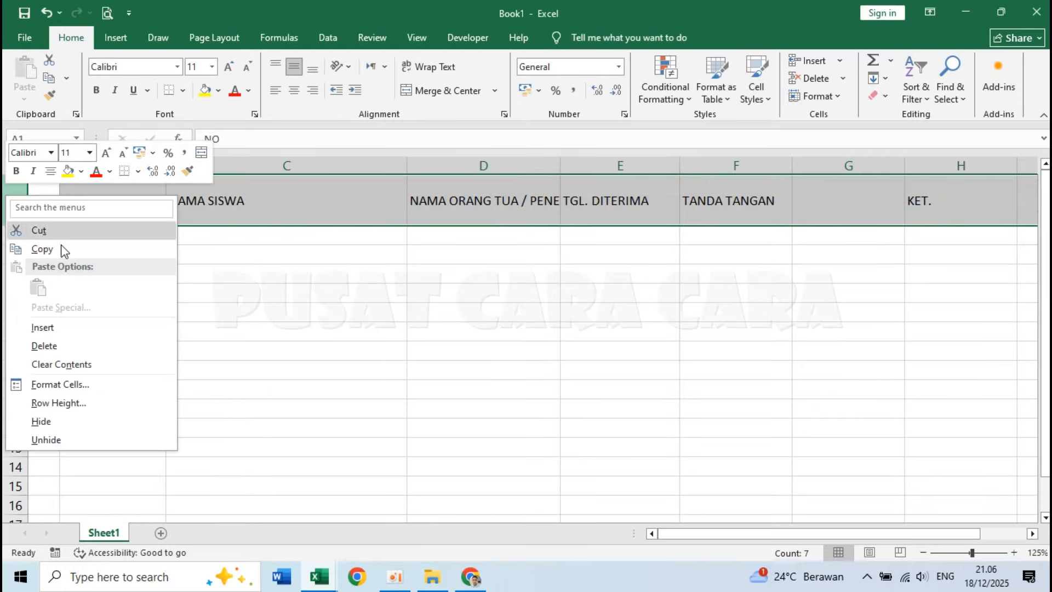
click(82, 405)
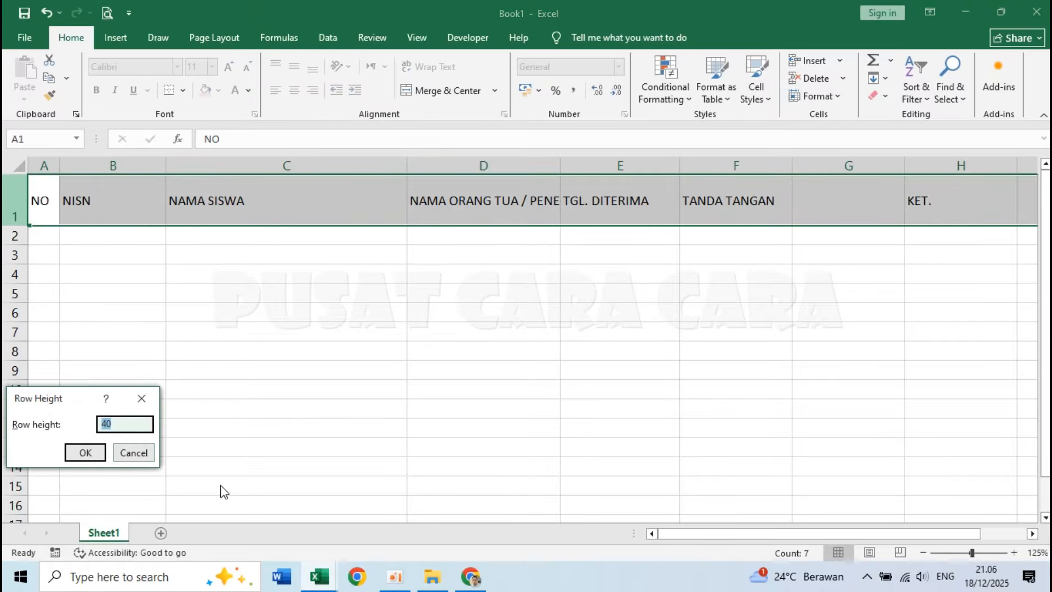
text(35)
key(Return)
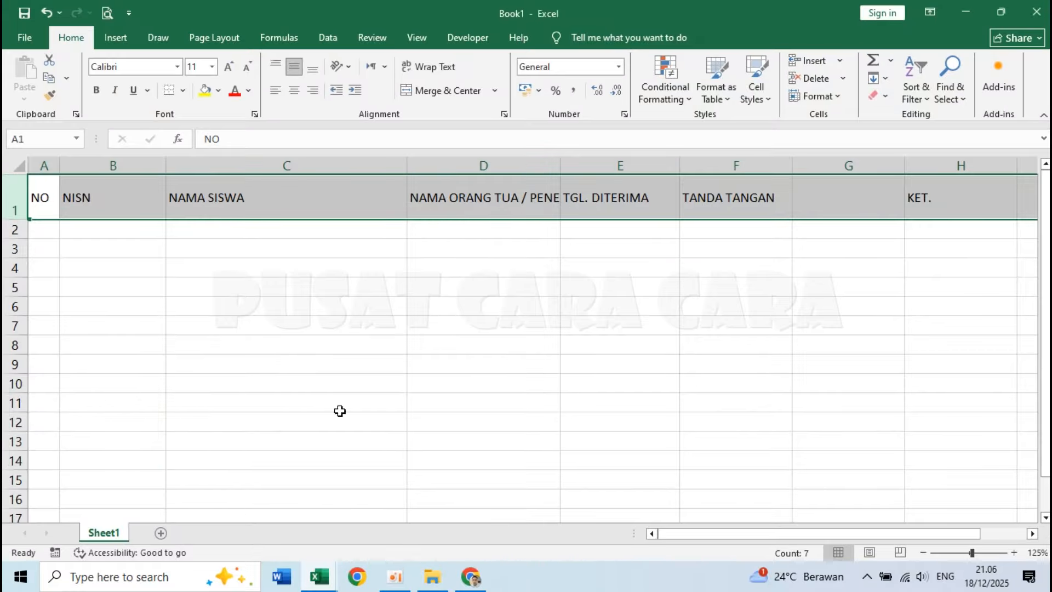
click(357, 287)
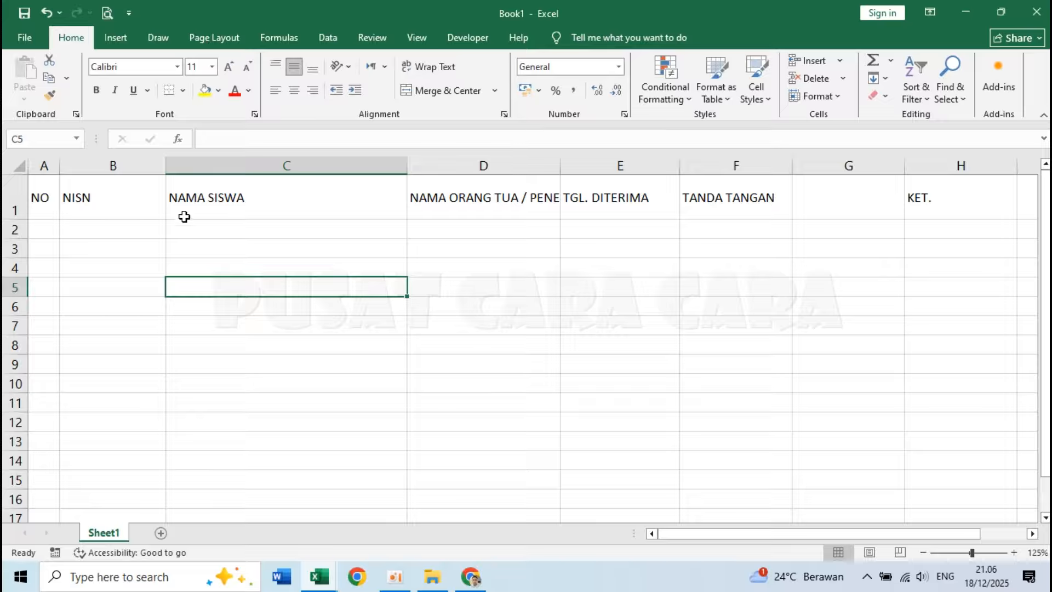
Centre the headings in A1:H1 horizontally.
drag(50, 189, 923, 187)
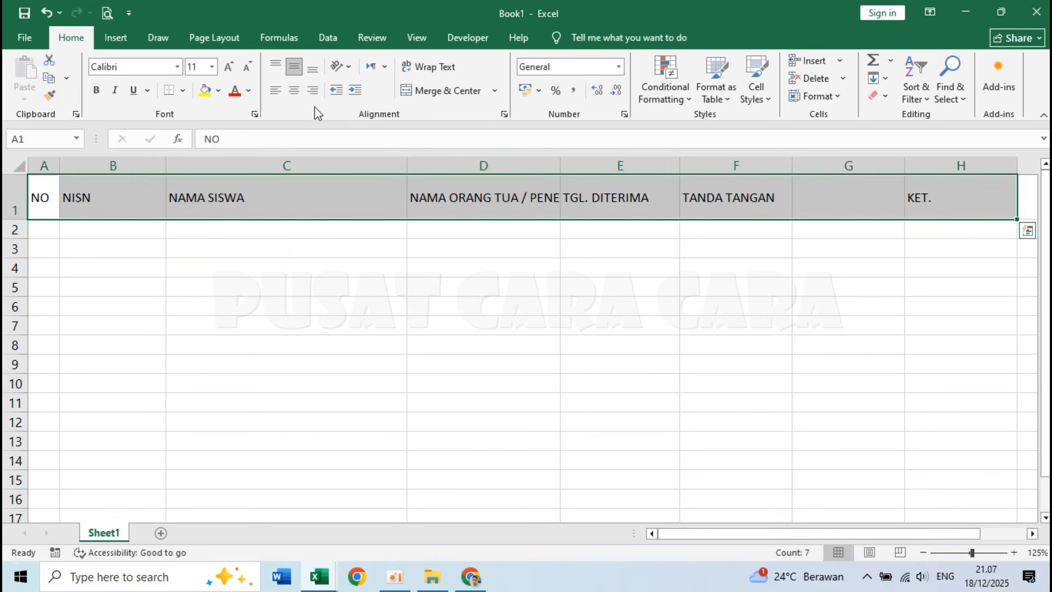
click(294, 91)
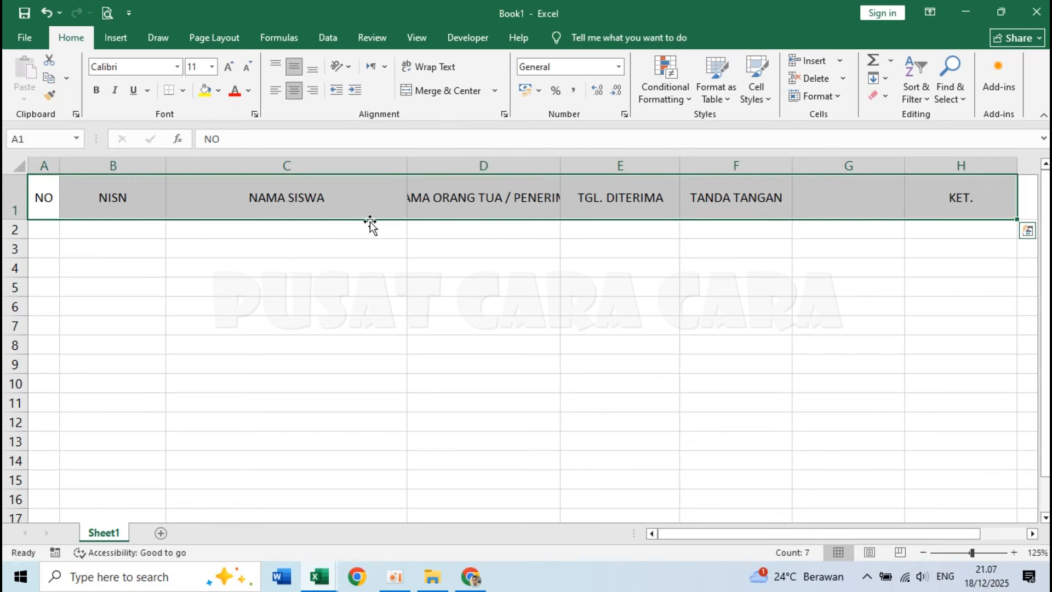
click(426, 284)
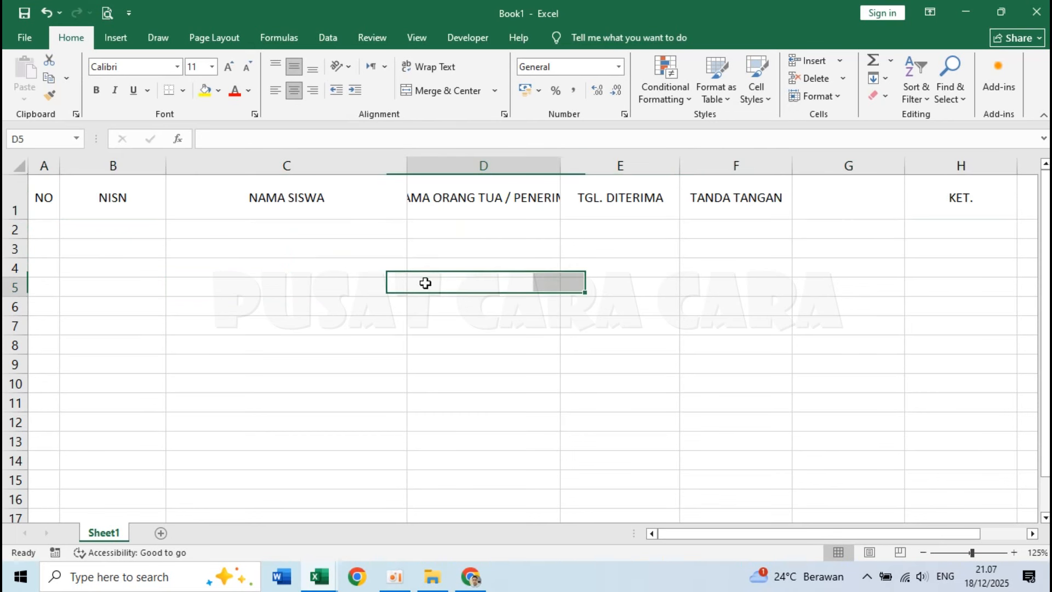
Wrap the text of the NAMA ORANG TUA / PENERIMA heading in D1.
click(450, 200)
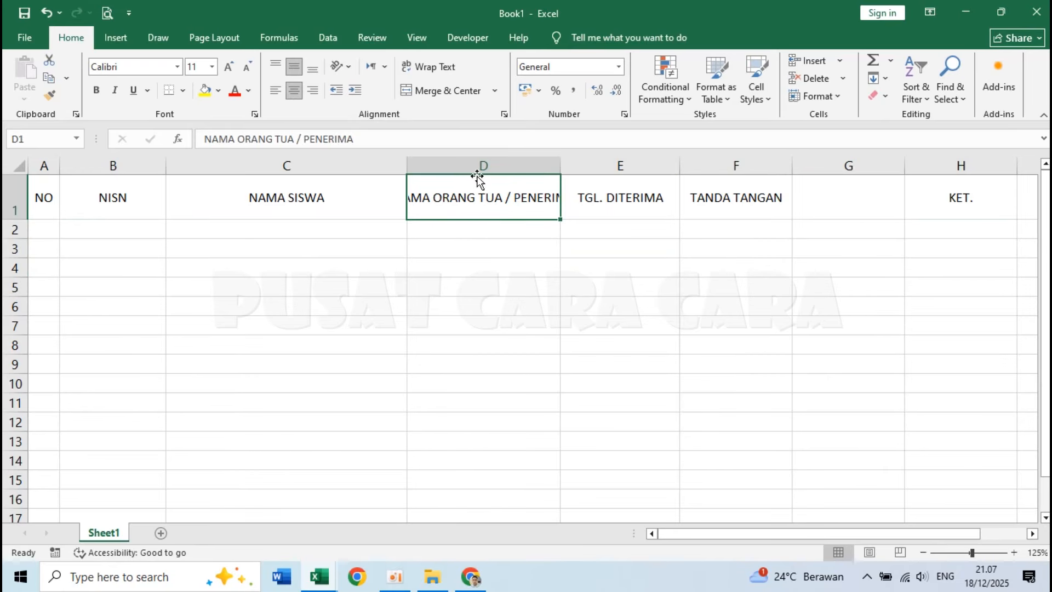
click(463, 280)
click(472, 188)
click(435, 68)
click(477, 235)
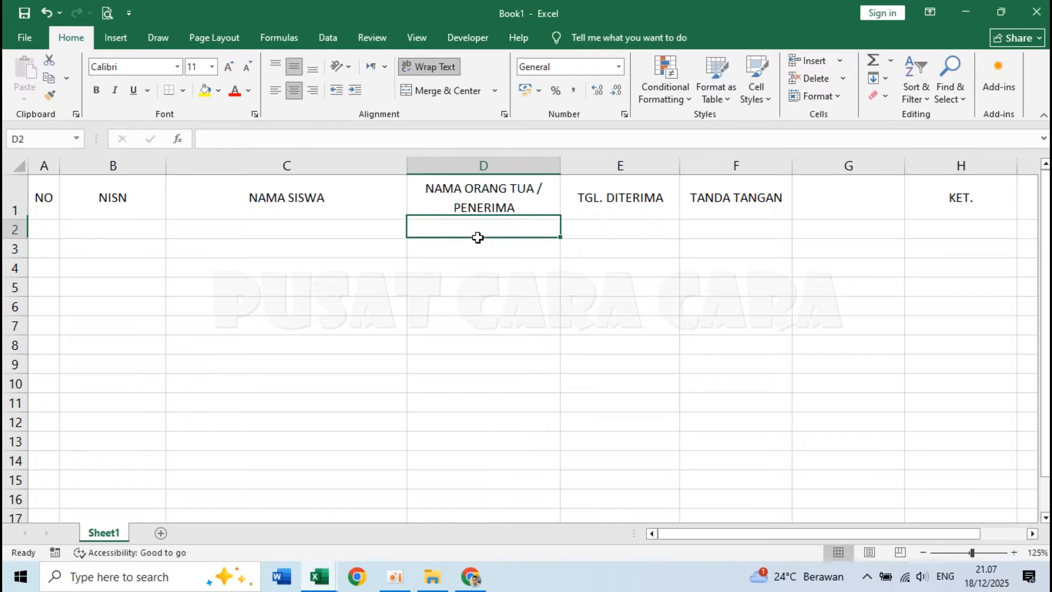
Merge and centre the TANDA TANGAN heading across F1:G1.
click(731, 195)
drag(731, 196, 812, 195)
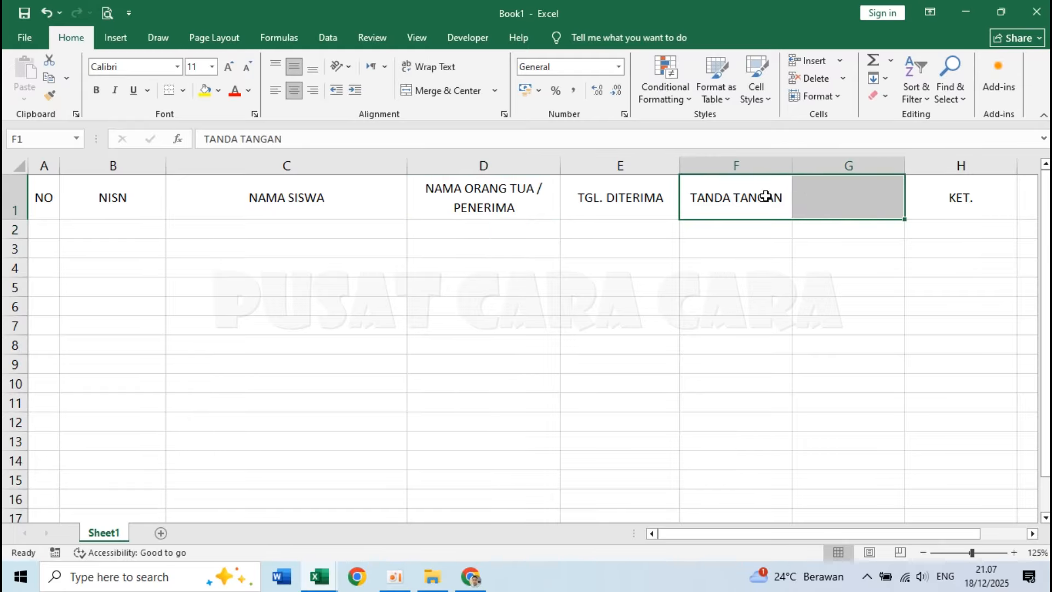
click(727, 195)
mouse_move(728, 196)
mouse_down()
mouse_move(843, 197)
mouse_move(840, 207)
mouse_up()
click(448, 93)
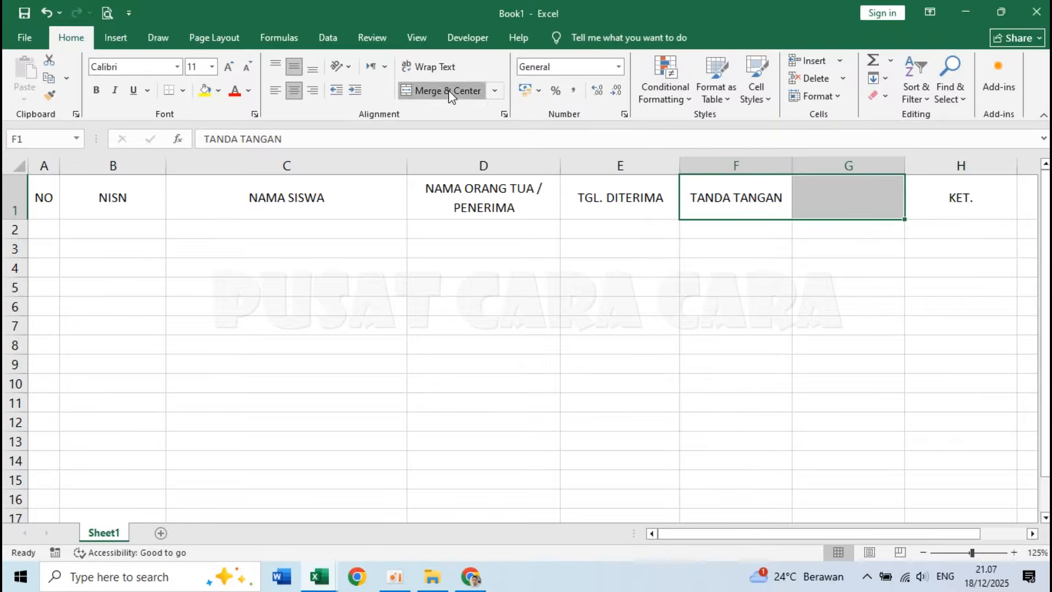
click(812, 250)
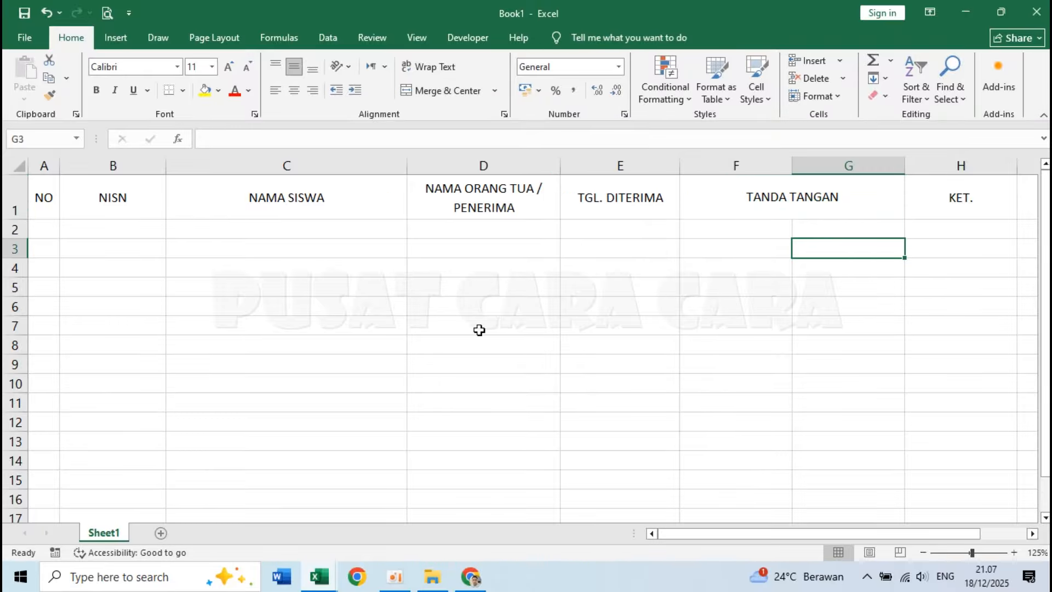
click(373, 282)
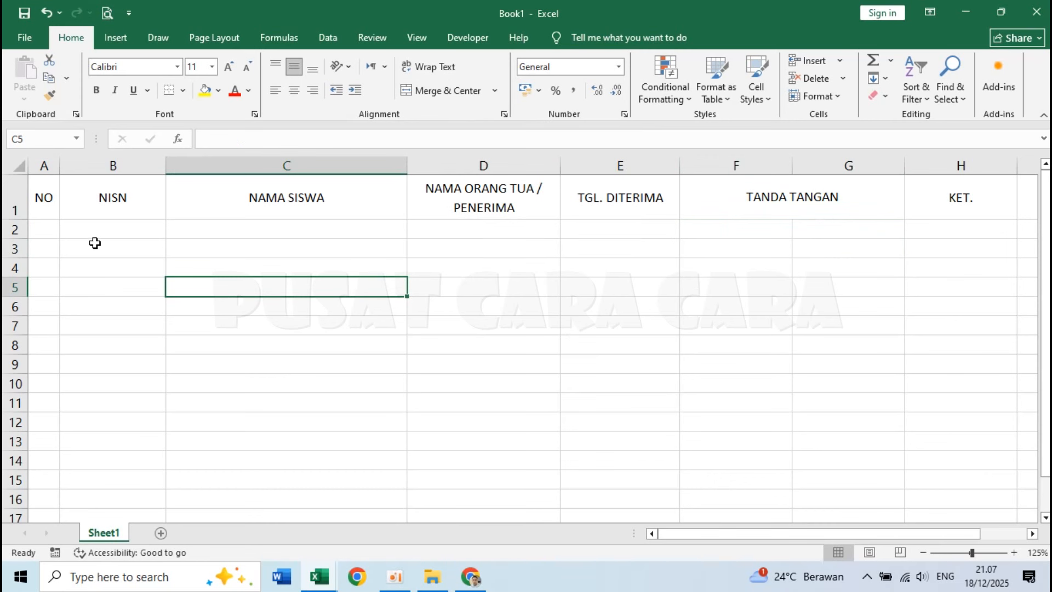
Enter the first two row numbers, 1 and 2, in A2 and A3 under the NO heading.
click(44, 227)
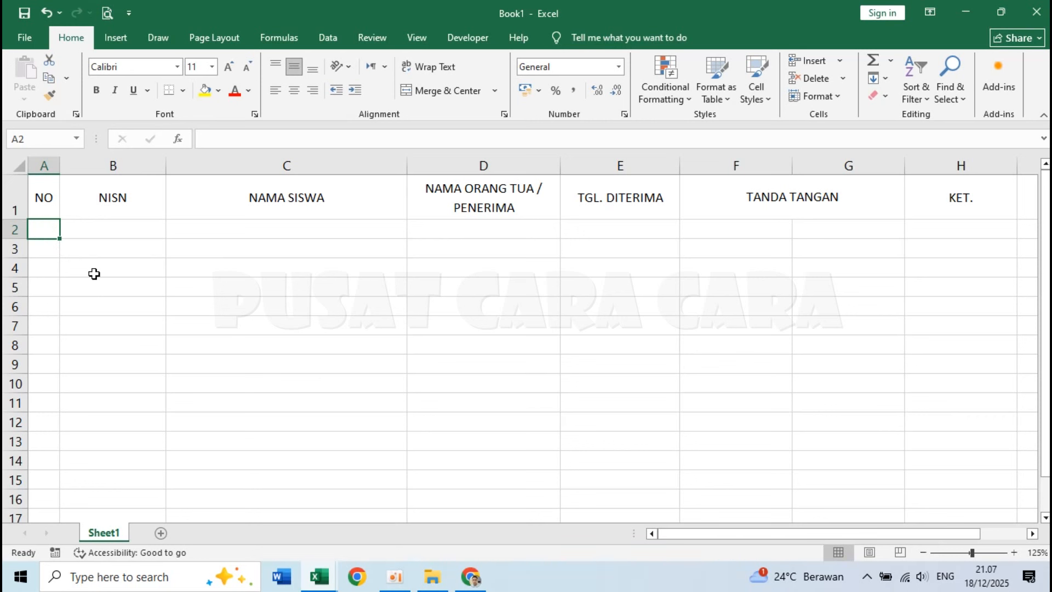
text(1)
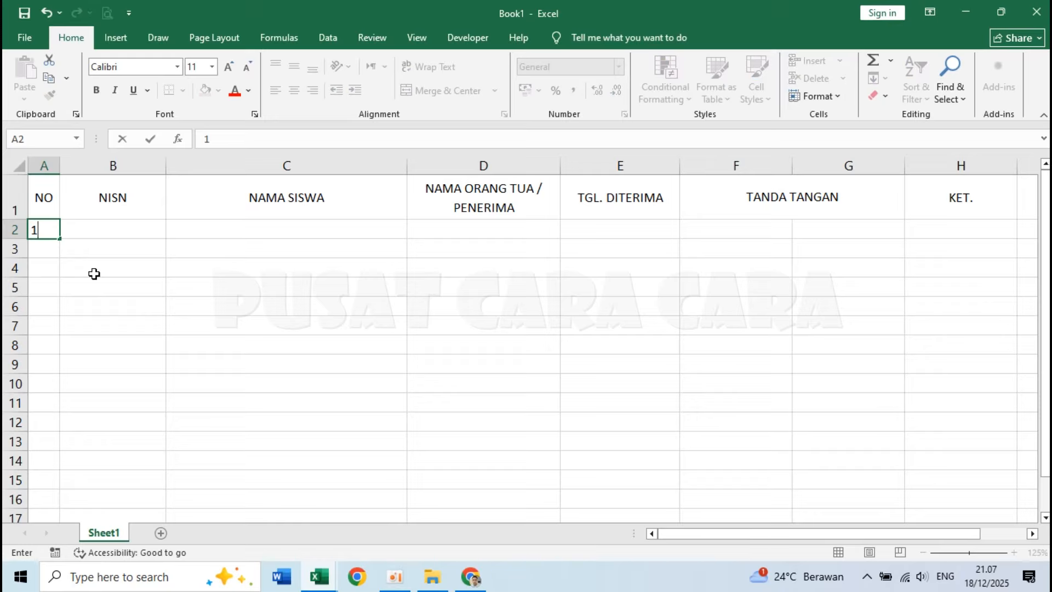
key(Return)
text(2)
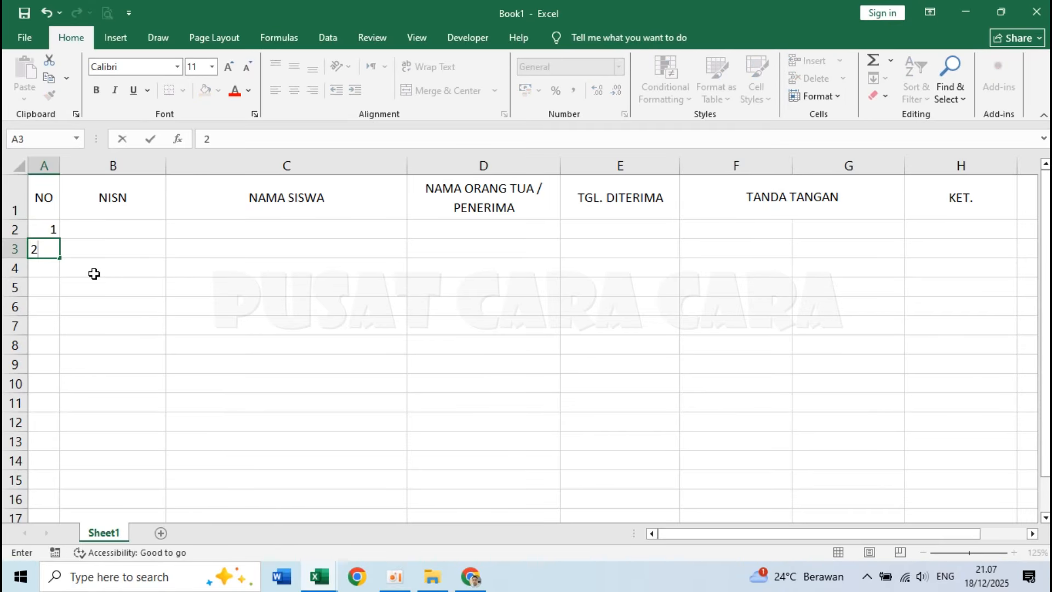
key(Return)
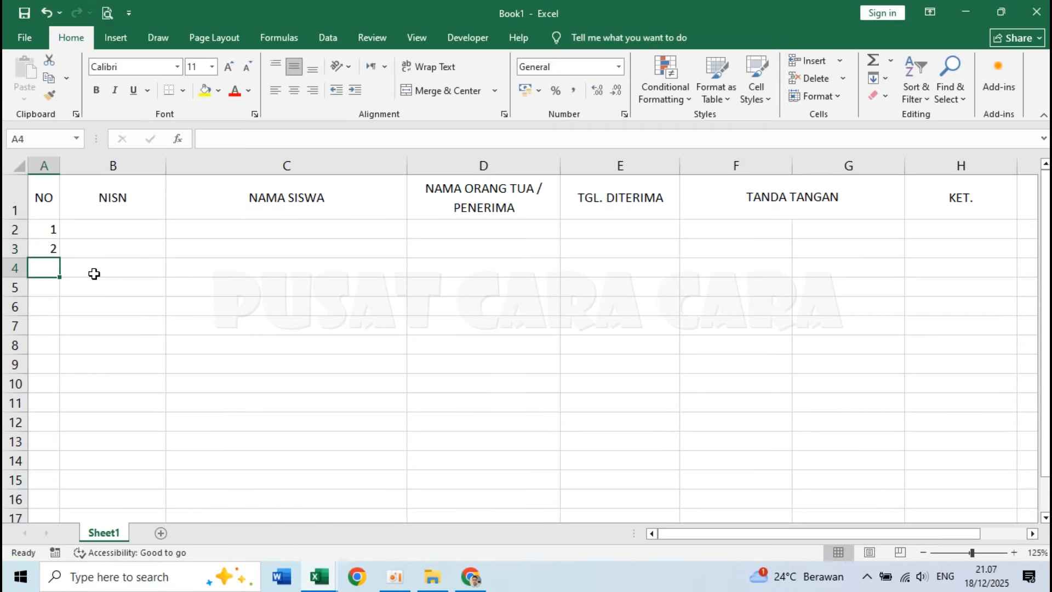
Extend the number series from A2:A3 down column A to 36 in A37.
click(45, 230)
drag(45, 230, 44, 246)
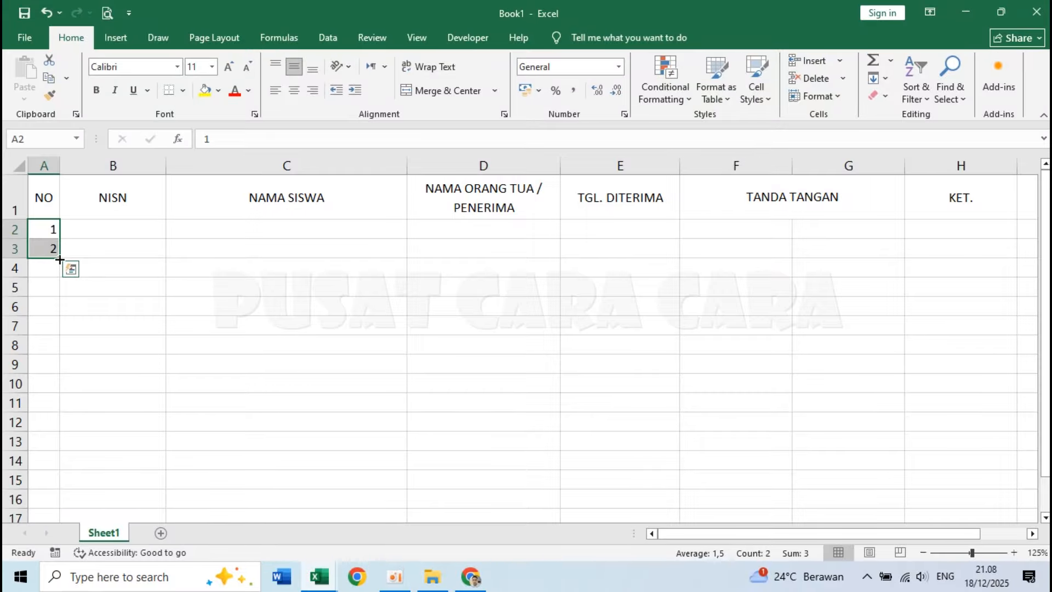
drag(58, 258, 53, 474)
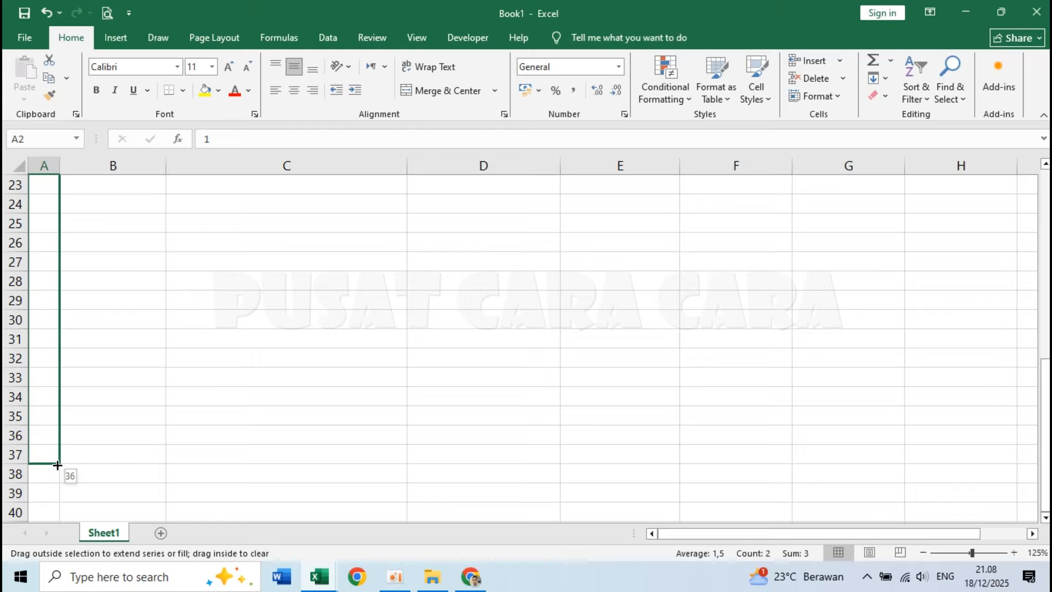
drag(58, 464, 58, 466)
click(136, 359)
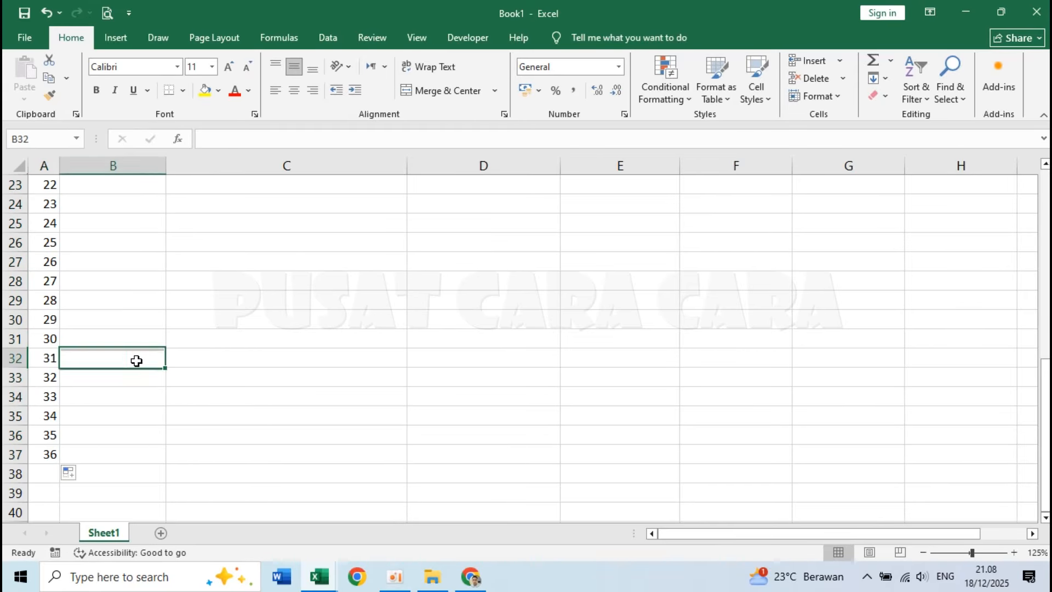
scroll(136, 361, up, 10)
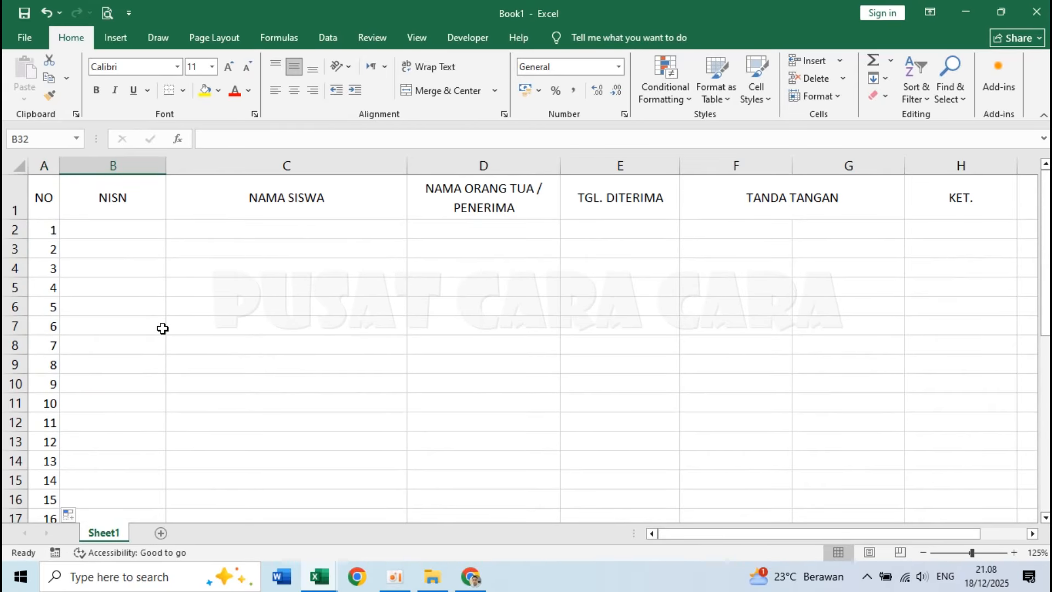
Apply all borders to the whole table, A1:H37.
click(39, 187)
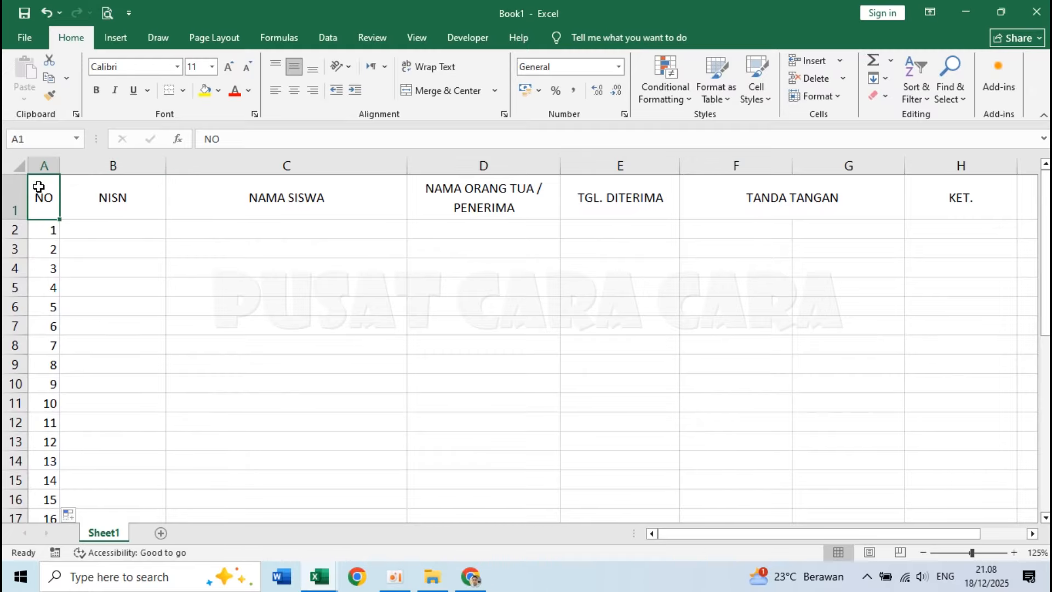
click(139, 280)
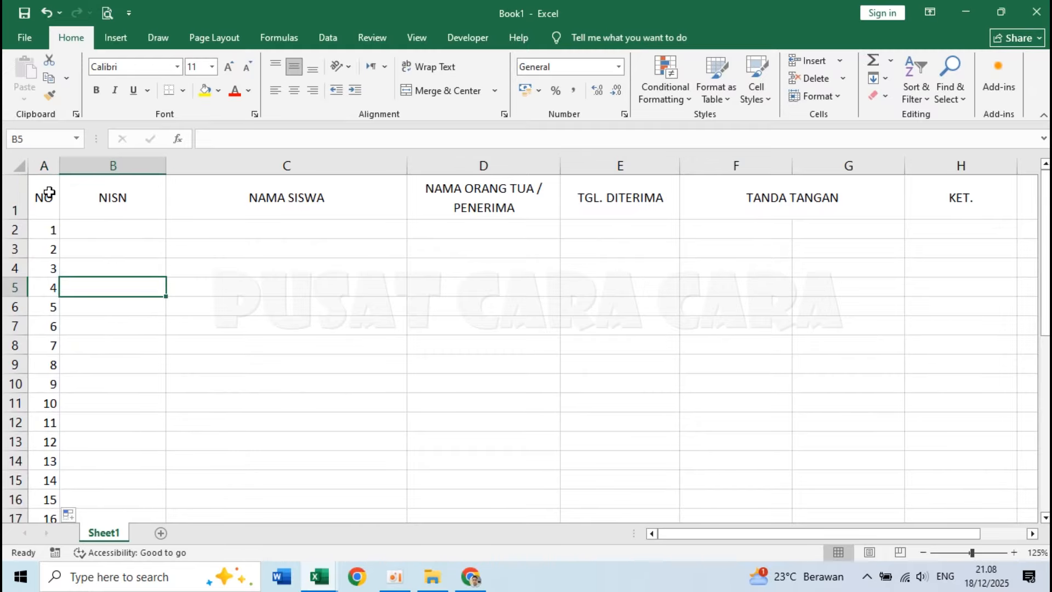
drag(45, 191, 927, 428)
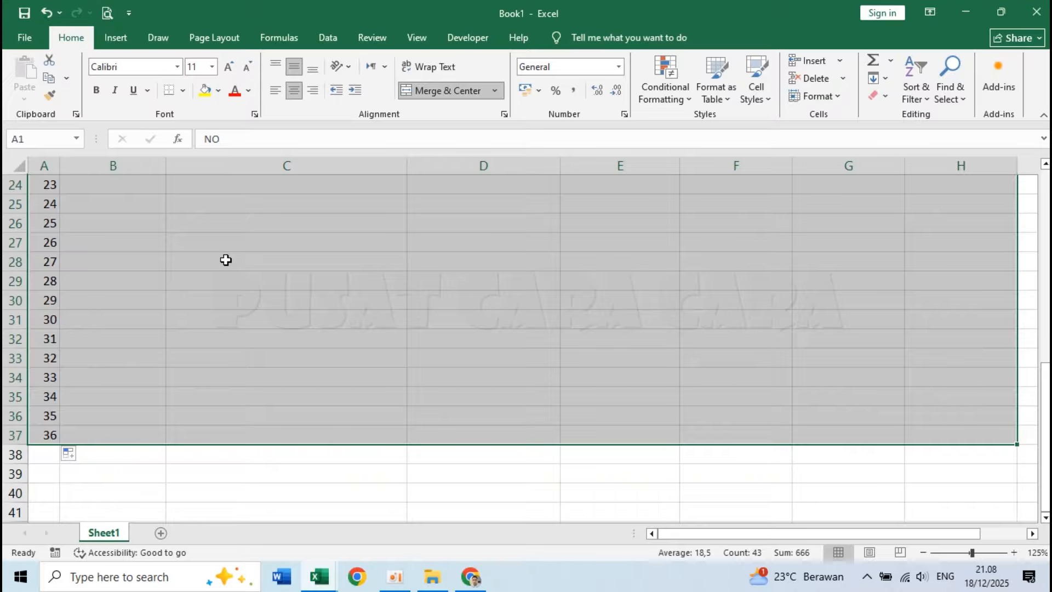
scroll(226, 259, up, 8)
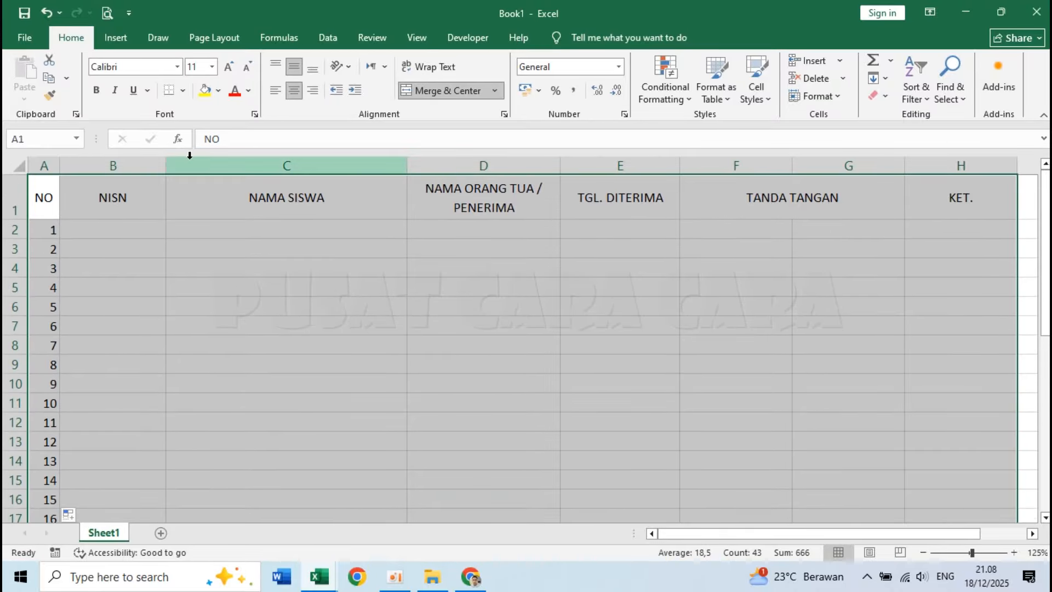
click(183, 89)
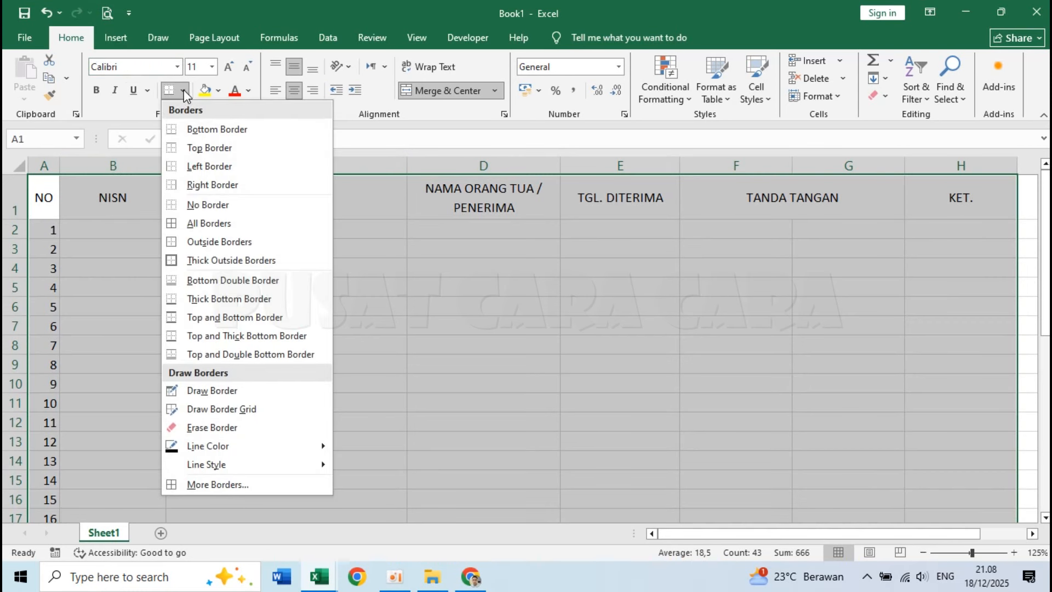
click(198, 224)
click(212, 258)
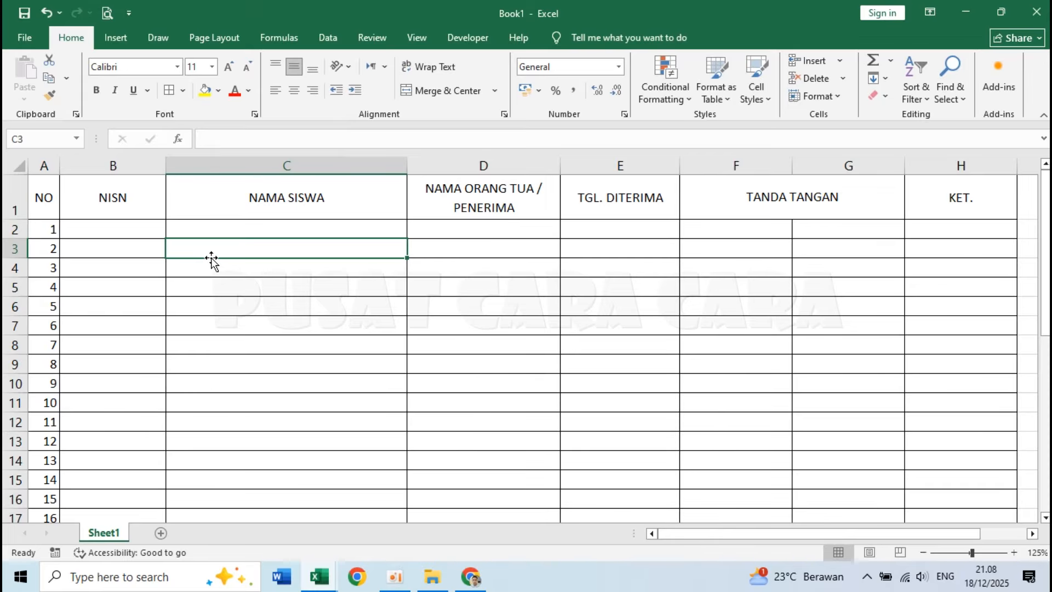
click(211, 317)
scroll(101, 325, down, 2)
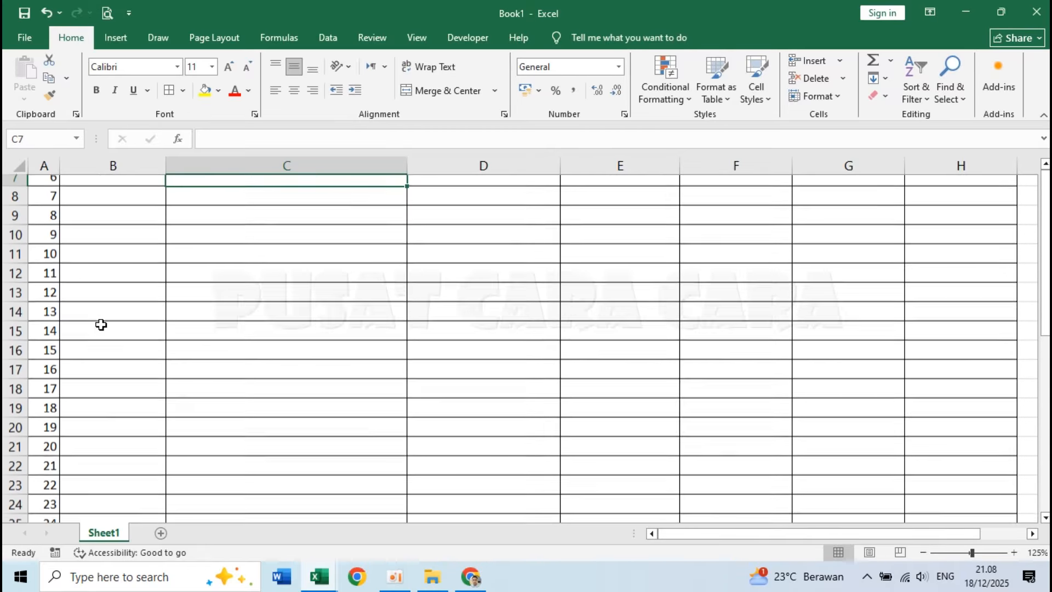
scroll(100, 324, up, 2)
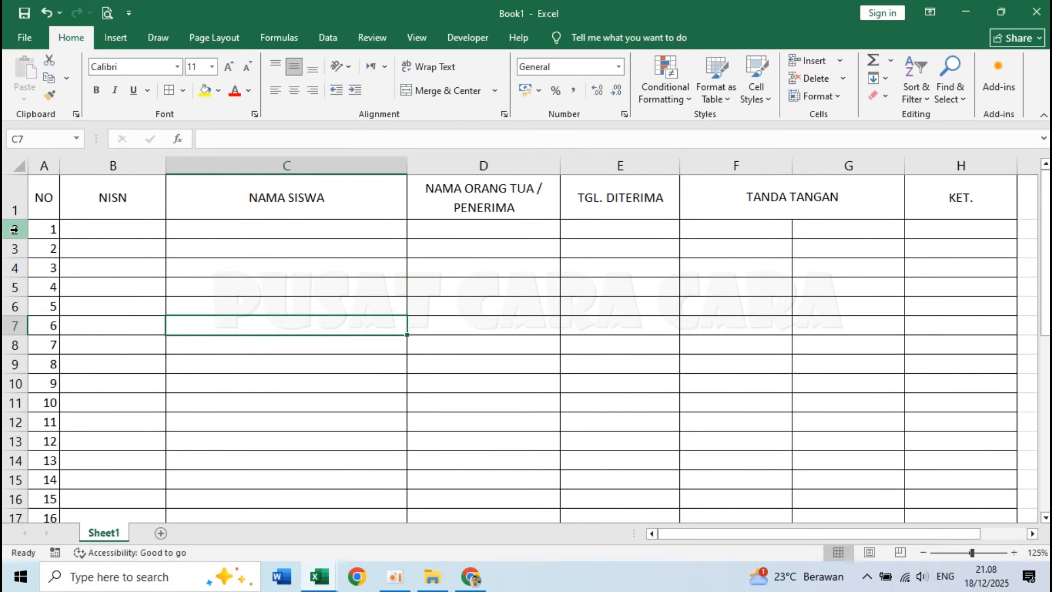
click(83, 229)
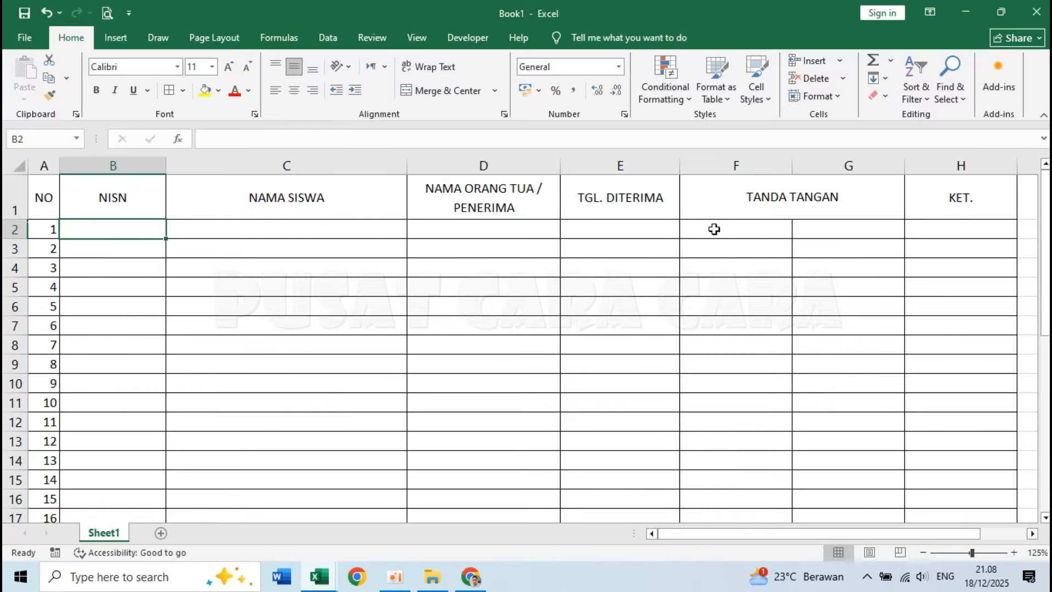
click(750, 230)
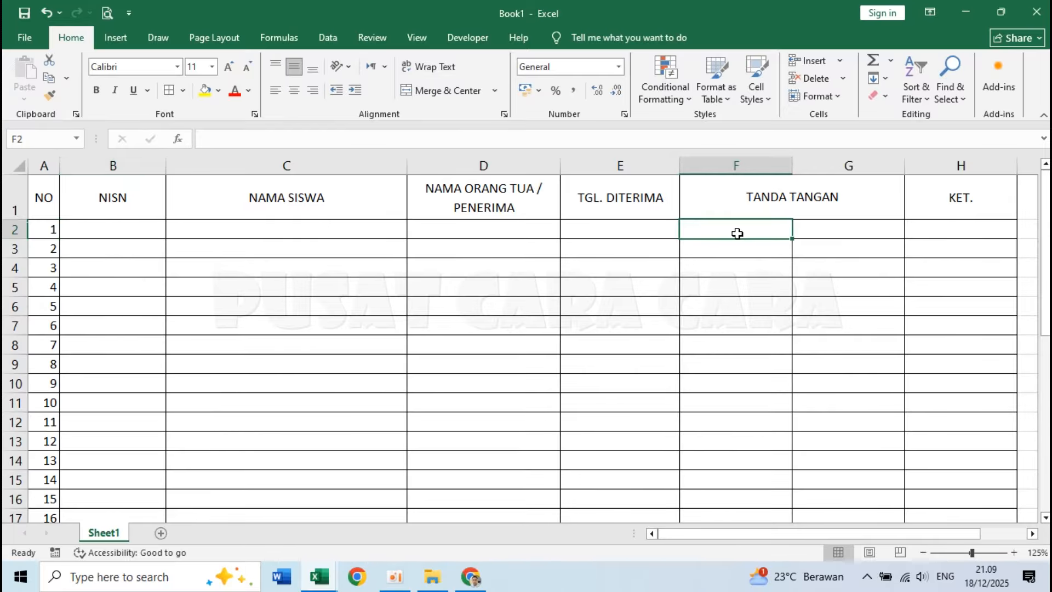
mouse_move(712, 241)
mouse_down()
mouse_move(392, 167)
mouse_move(78, 228)
mouse_move(491, 209)
mouse_move(725, 229)
mouse_up()
click(12, 229)
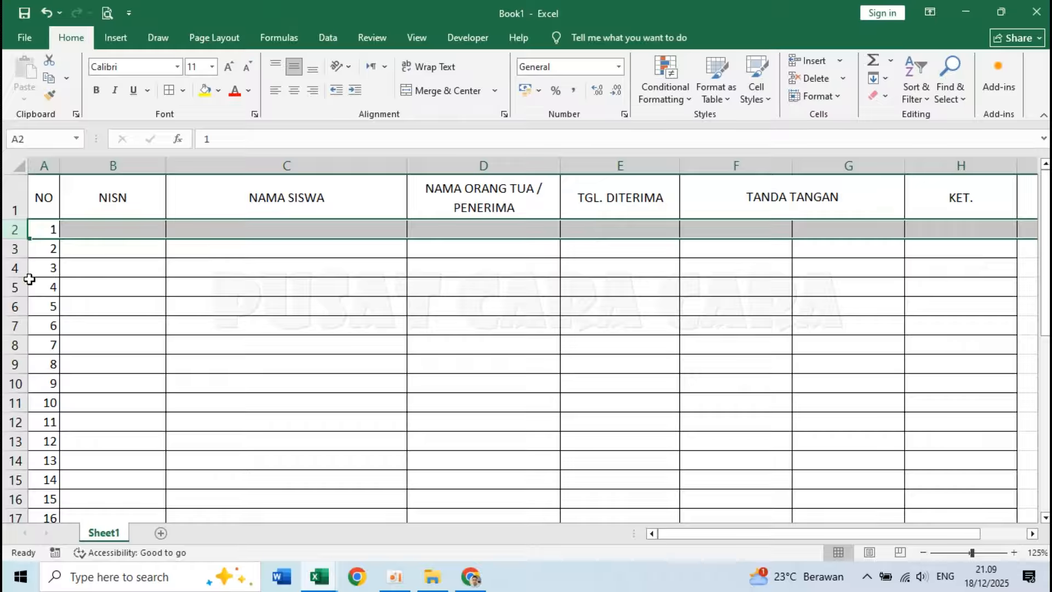
click(33, 282)
Set the height of the numbered rows 2 to 37 to 20.
drag(7, 228, 16, 450)
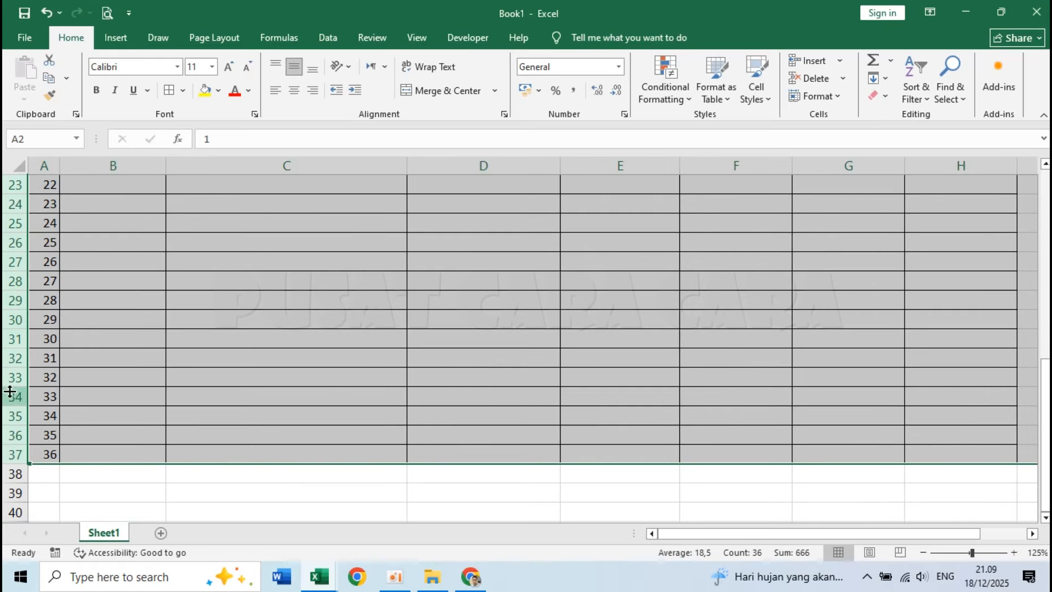
right_click(10, 322)
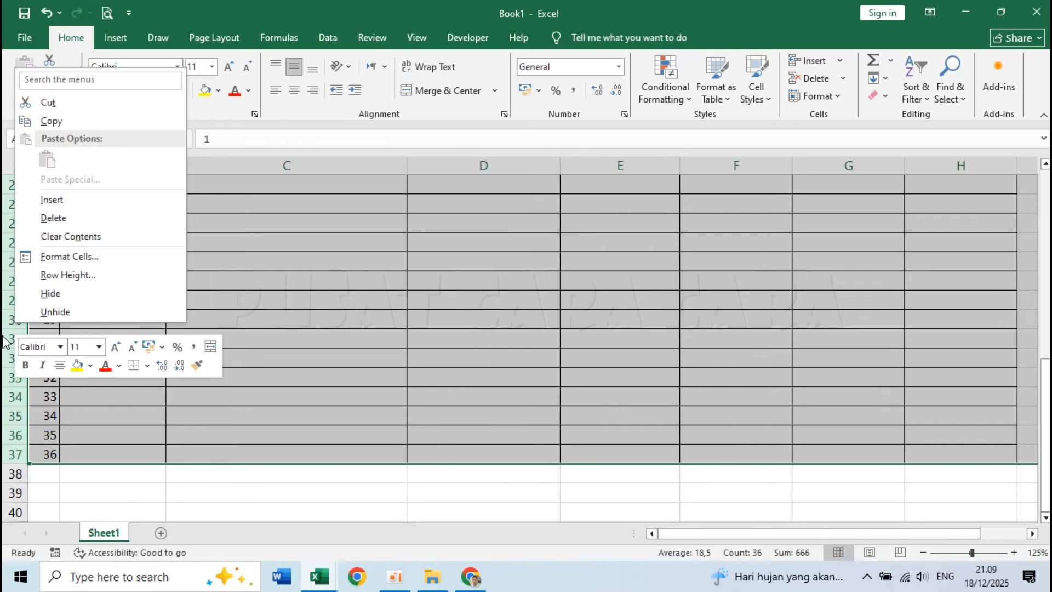
click(81, 276)
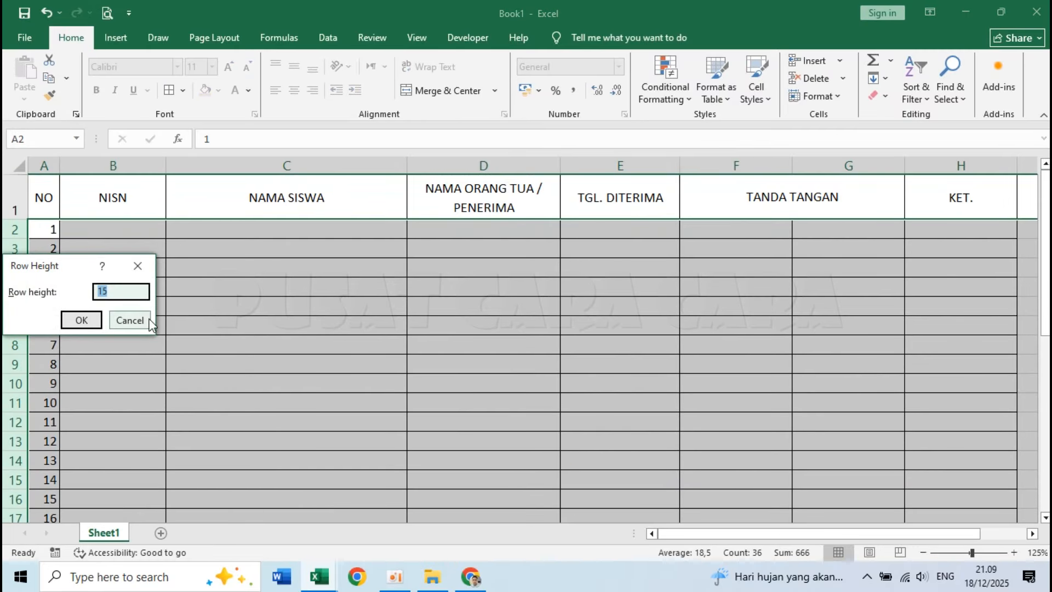
text(20)
click(81, 320)
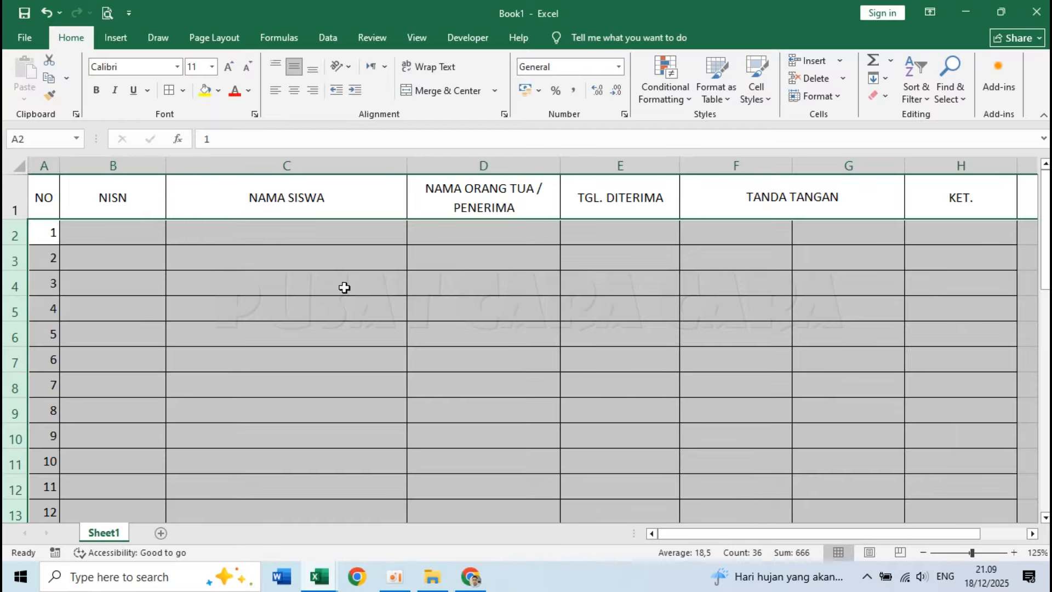
Set the height of the numbered rows 2 to 37 to 25.
right_click(12, 231)
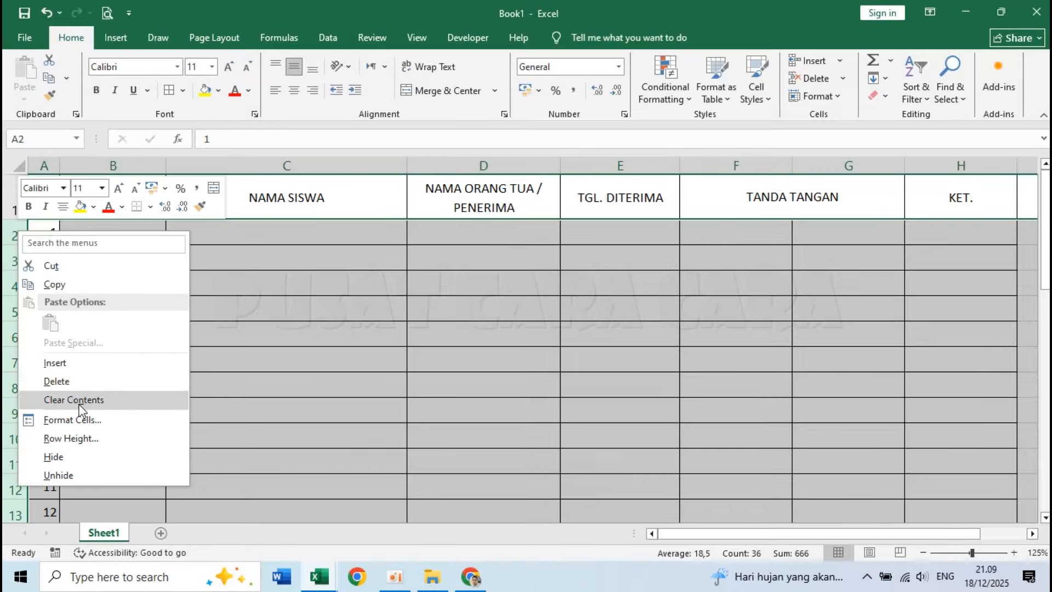
click(92, 442)
text(25)
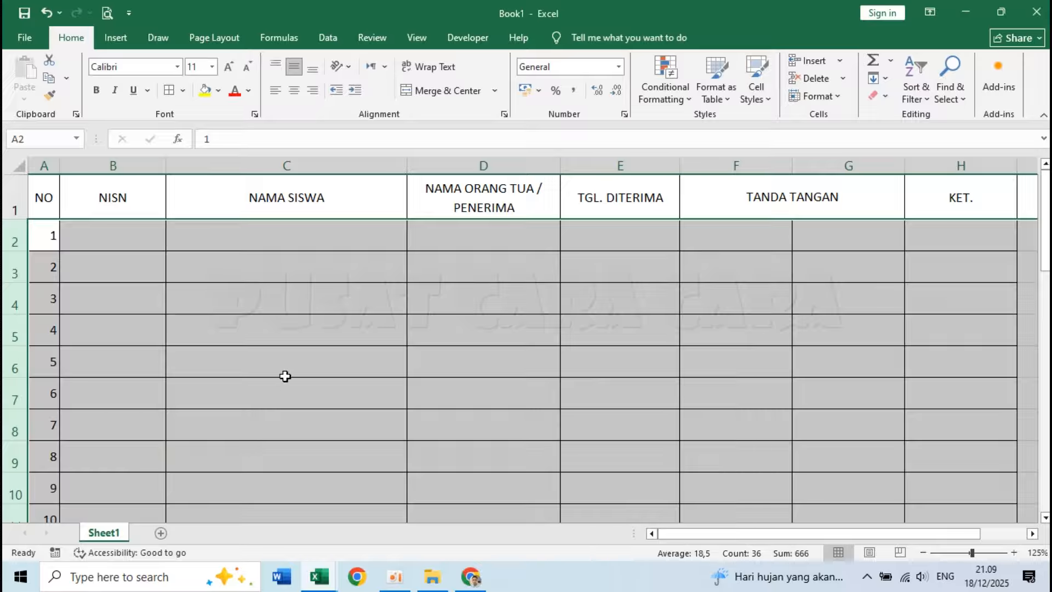
click(296, 254)
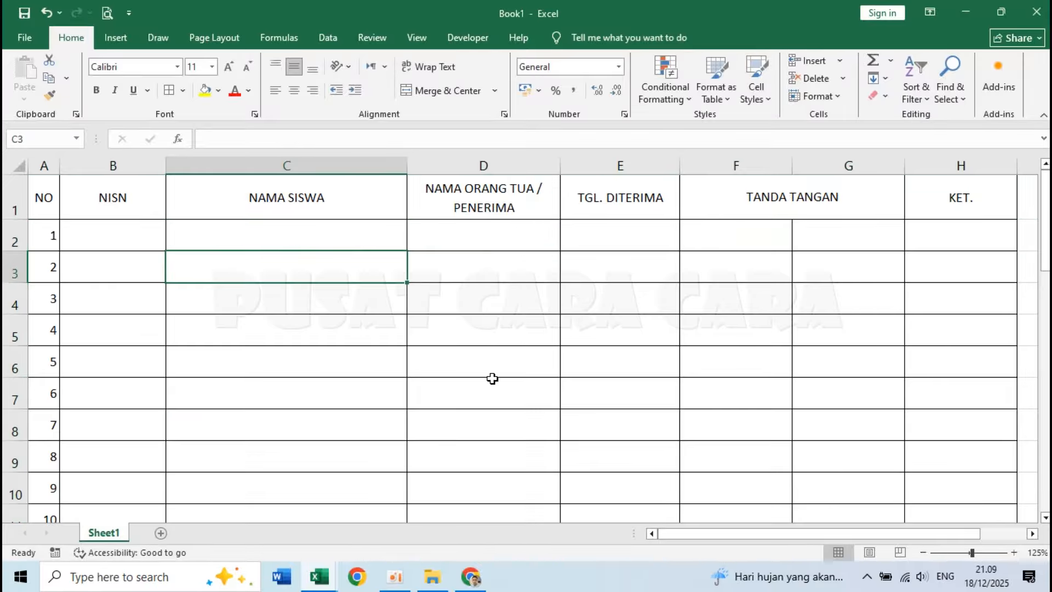
click(246, 289)
Make the column headings in A1:H1 bold.
drag(45, 193, 915, 196)
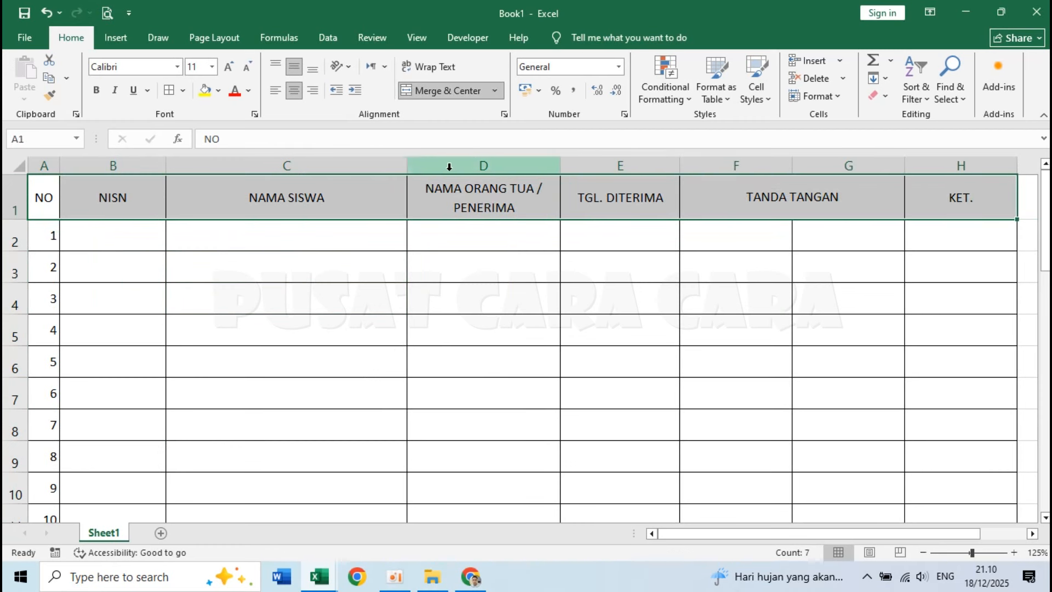
click(96, 91)
click(172, 294)
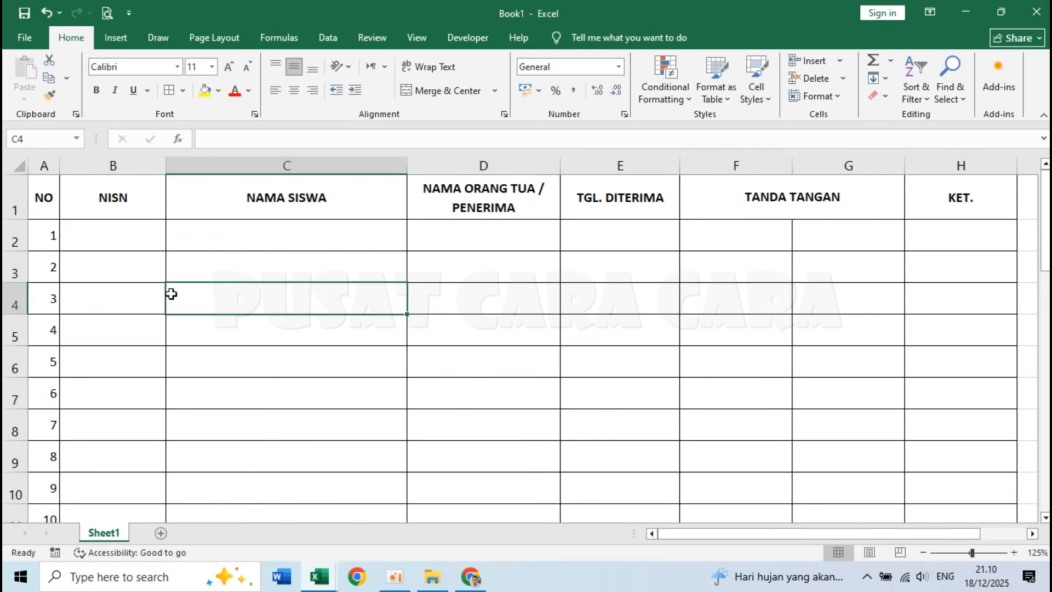
Fill the heading row A1:H1 with light grey.
drag(40, 197, 932, 204)
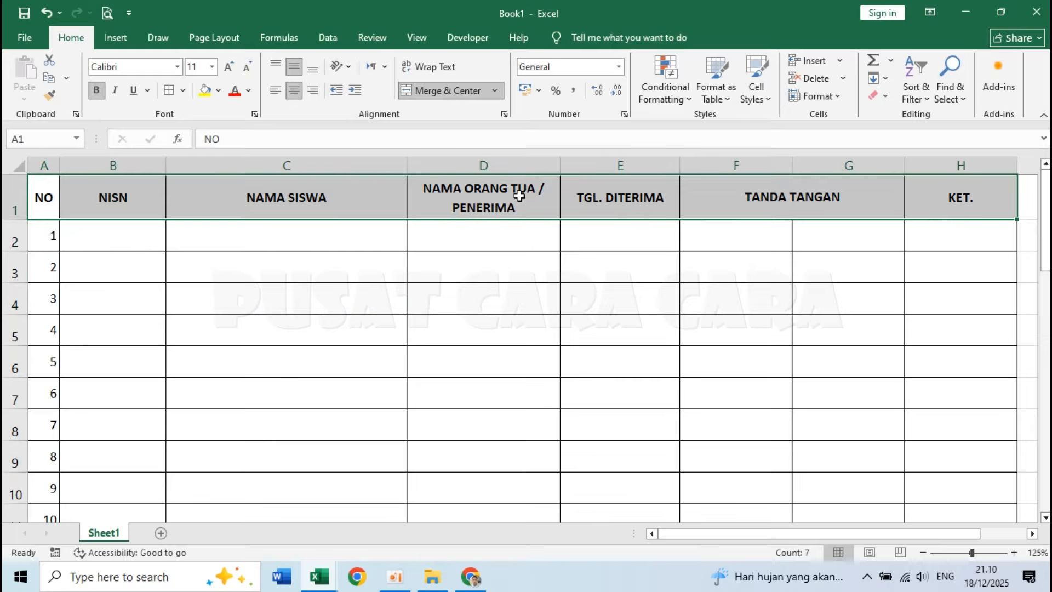
click(218, 98)
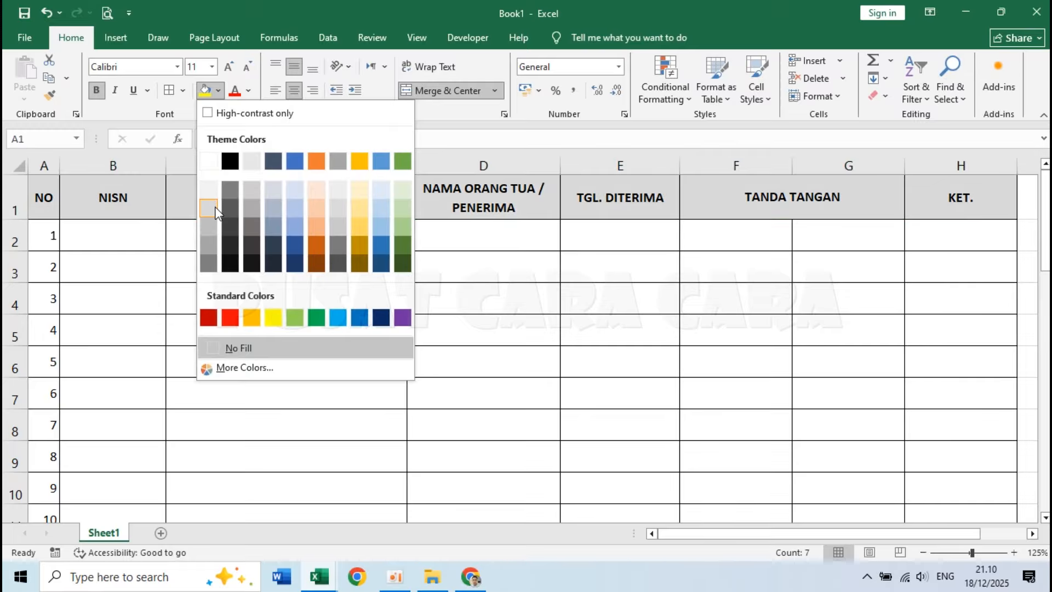
click(214, 206)
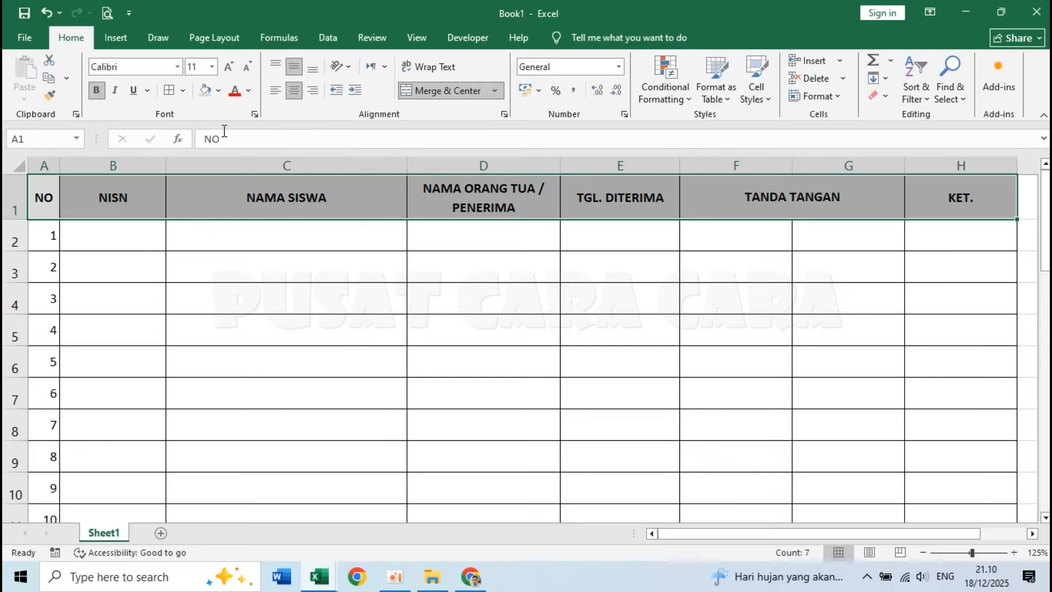
Apply a bottom double border to the heading row A1:H1.
click(183, 91)
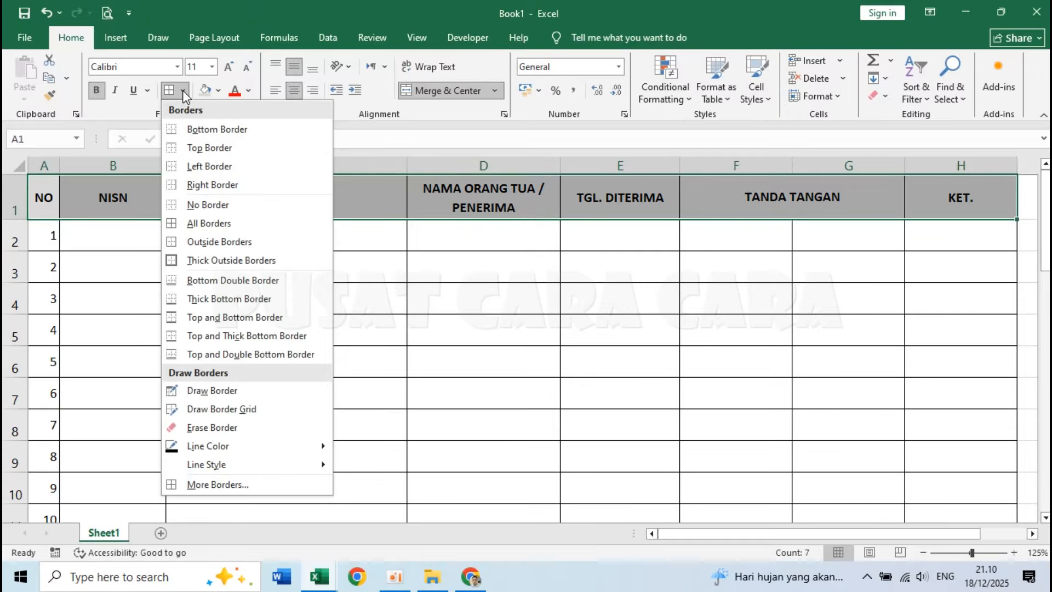
click(239, 282)
click(258, 279)
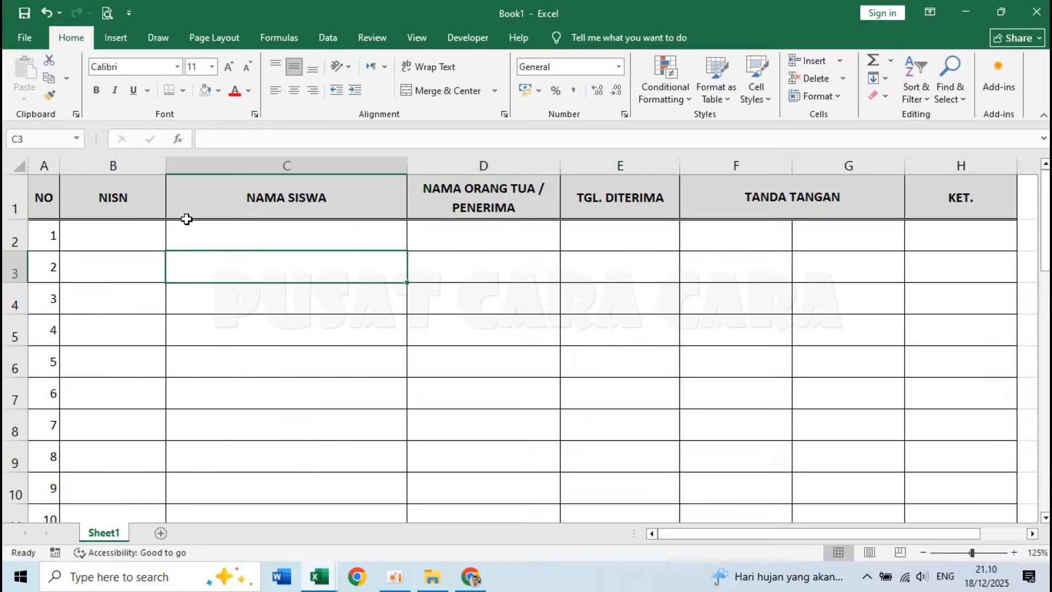
click(118, 266)
click(173, 323)
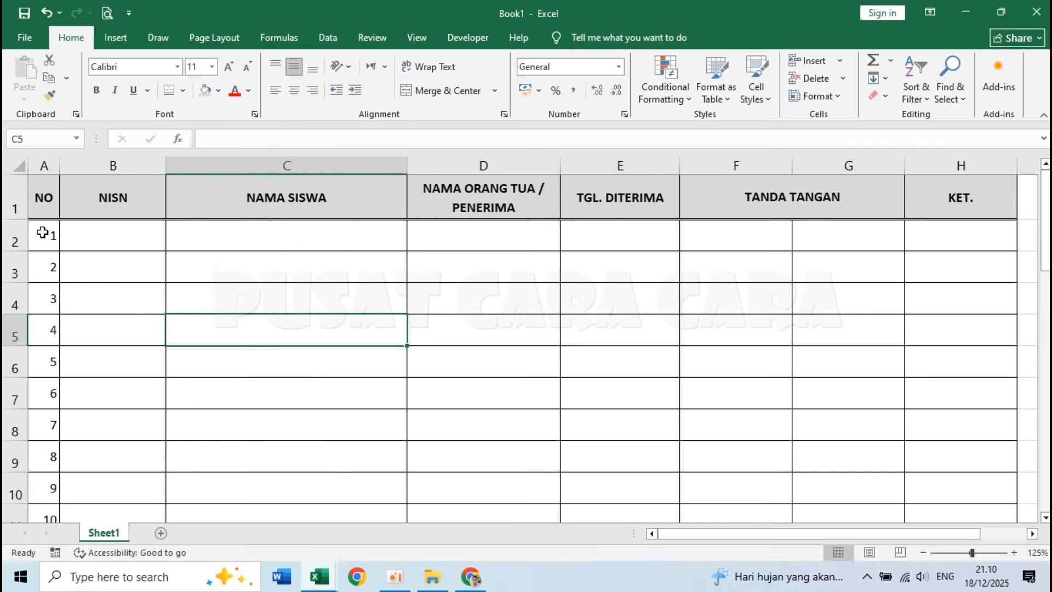
Centre the contents of the NO and NISN columns horizontally in A2:B37.
drag(47, 236, 112, 481)
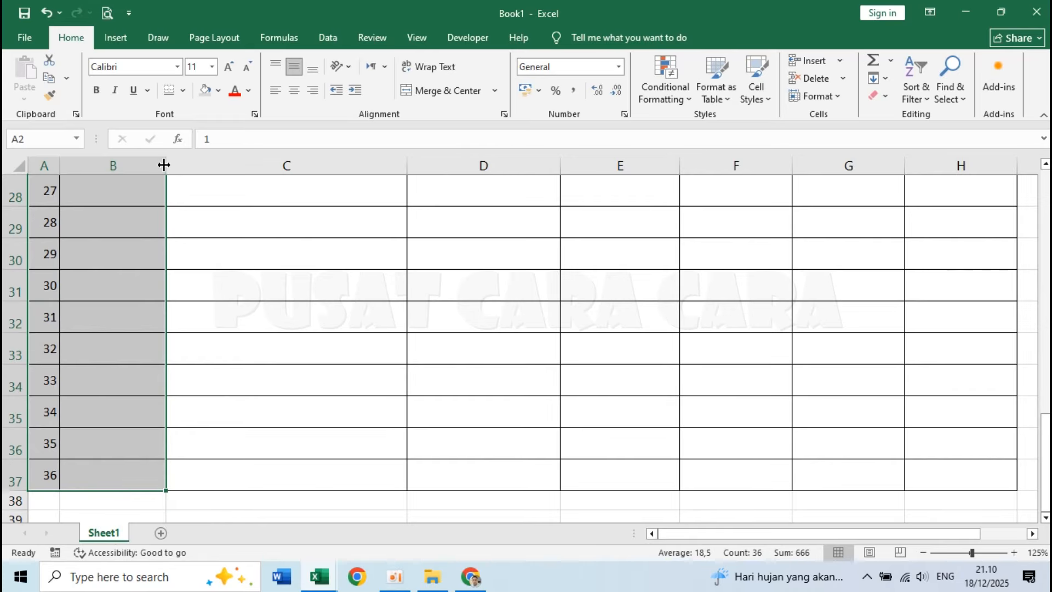
click(298, 93)
scroll(274, 329, up, 9)
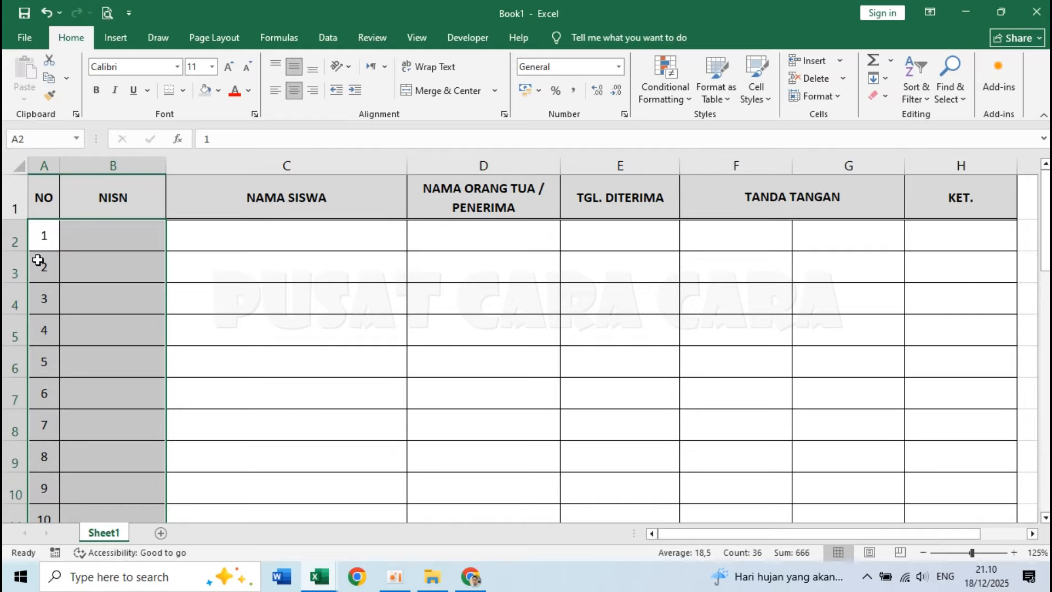
click(53, 233)
Try a sample student number in B2 and the sample text ASDFSDF in C2, clearing each cell again.
click(68, 235)
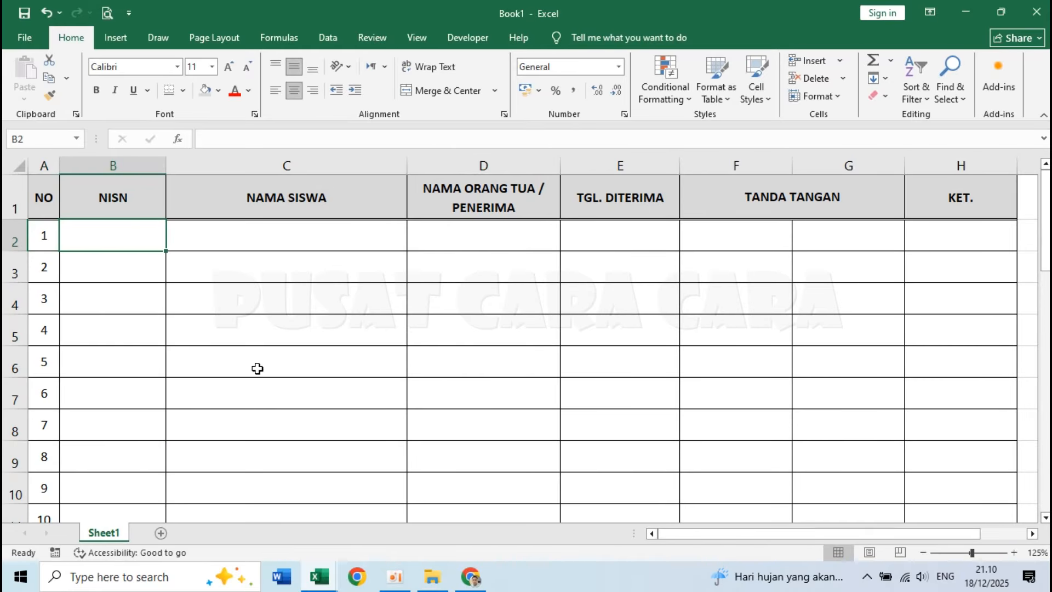
text(23423423423)
key(Return)
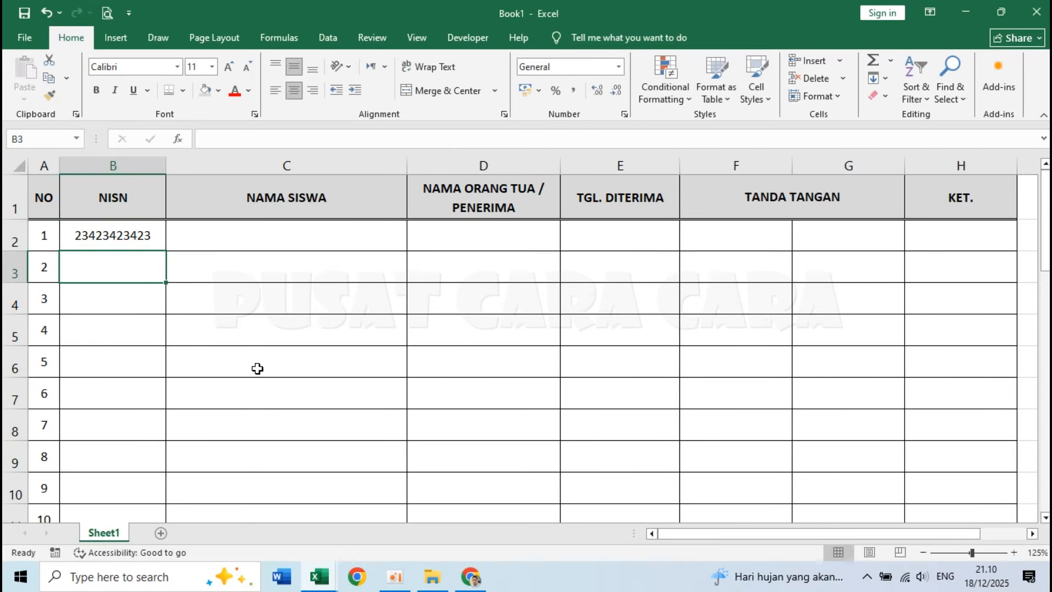
key(Up)
key(Delete)
click(274, 237)
text(ASDFSDF)
key(Return)
key(Up)
key(Delete)
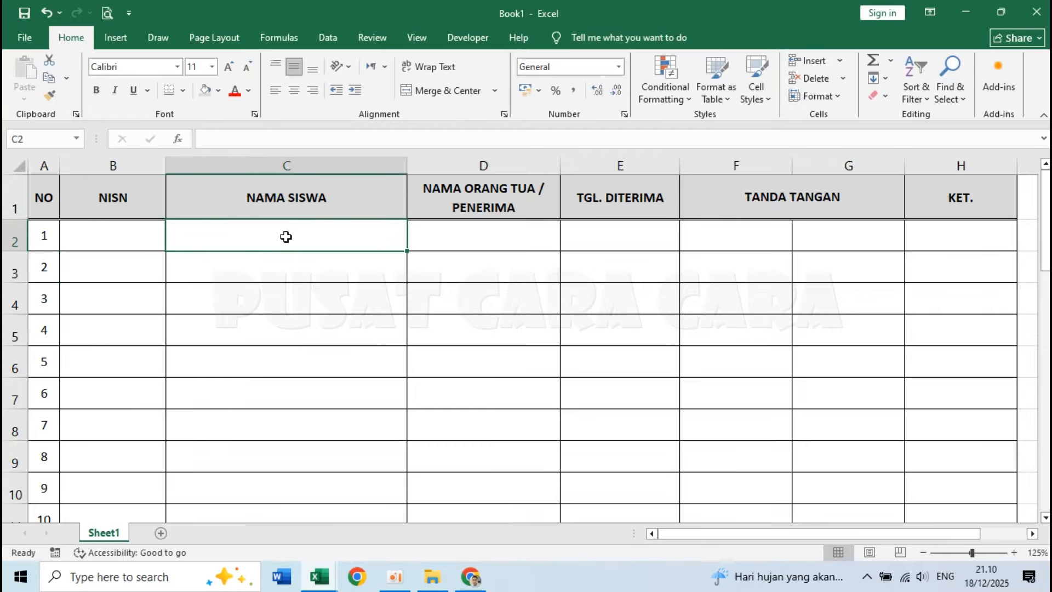
click(471, 234)
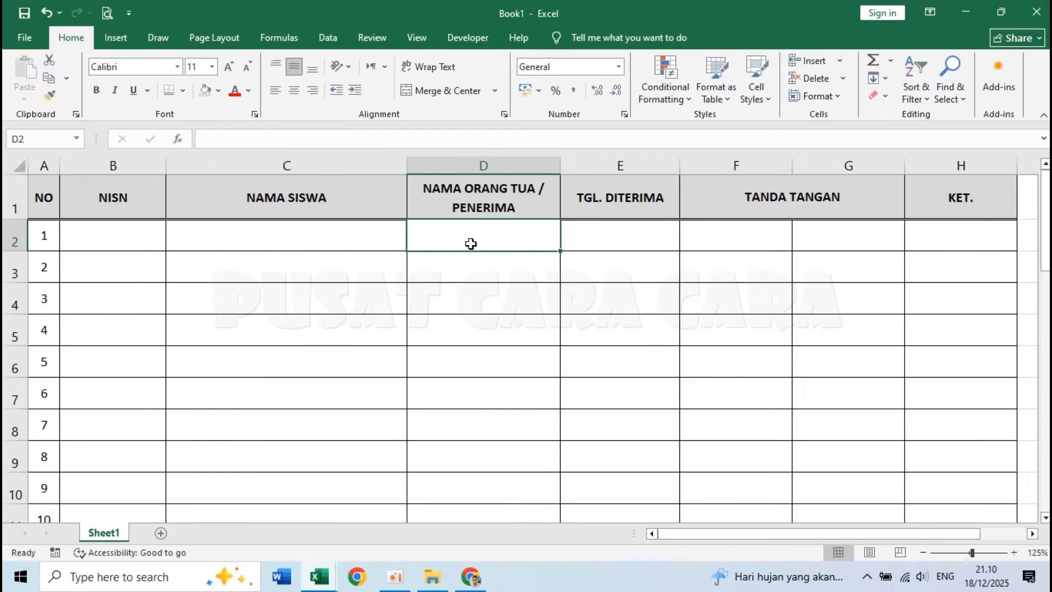
click(613, 237)
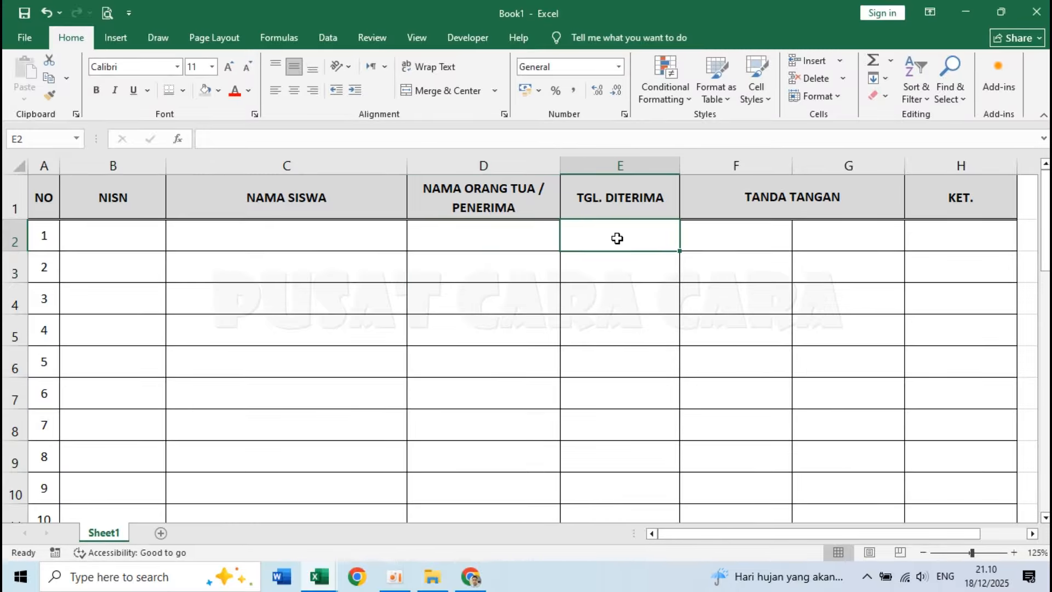
click(507, 241)
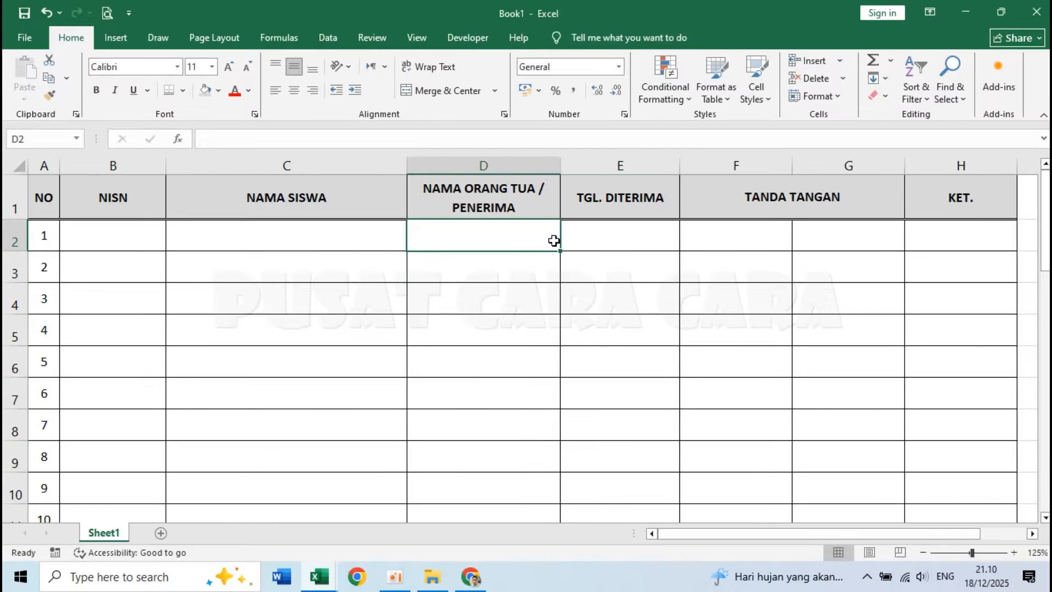
click(596, 239)
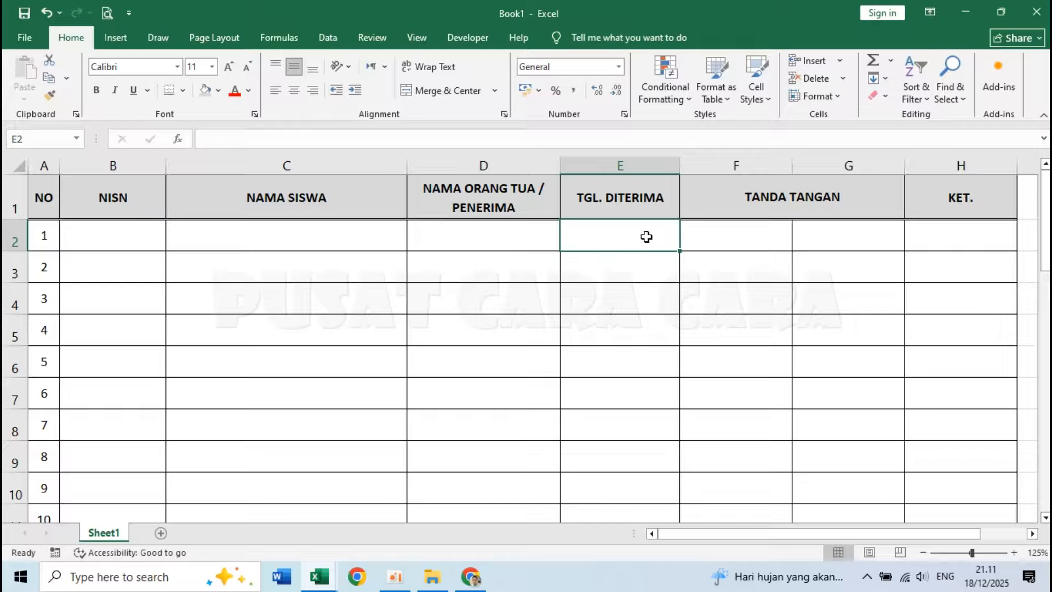
click(716, 245)
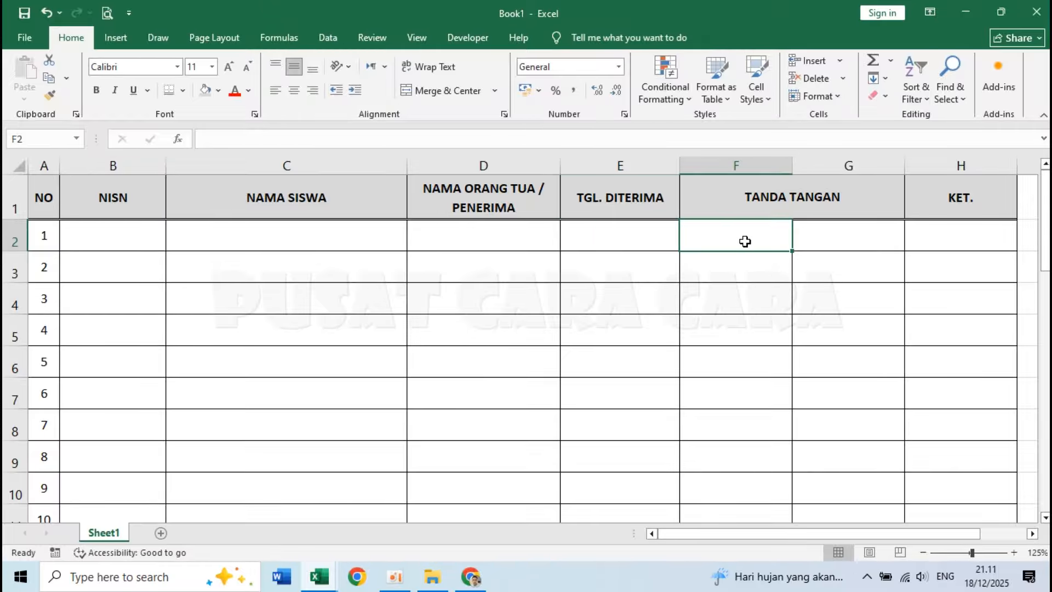
click(806, 267)
click(771, 248)
click(812, 260)
click(763, 294)
click(830, 332)
drag(756, 248, 754, 259)
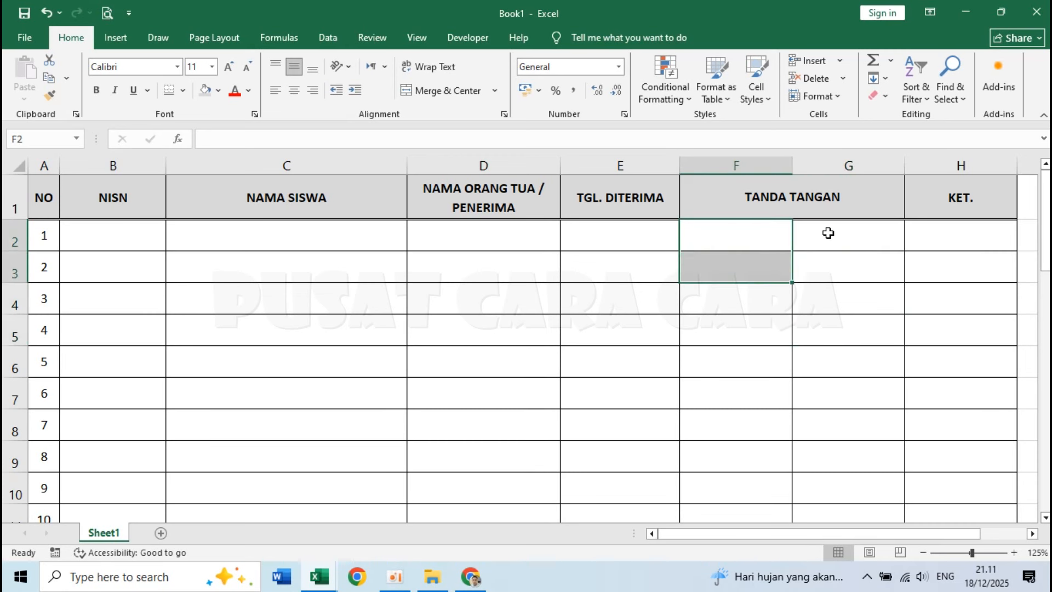
drag(827, 233, 841, 277)
click(749, 238)
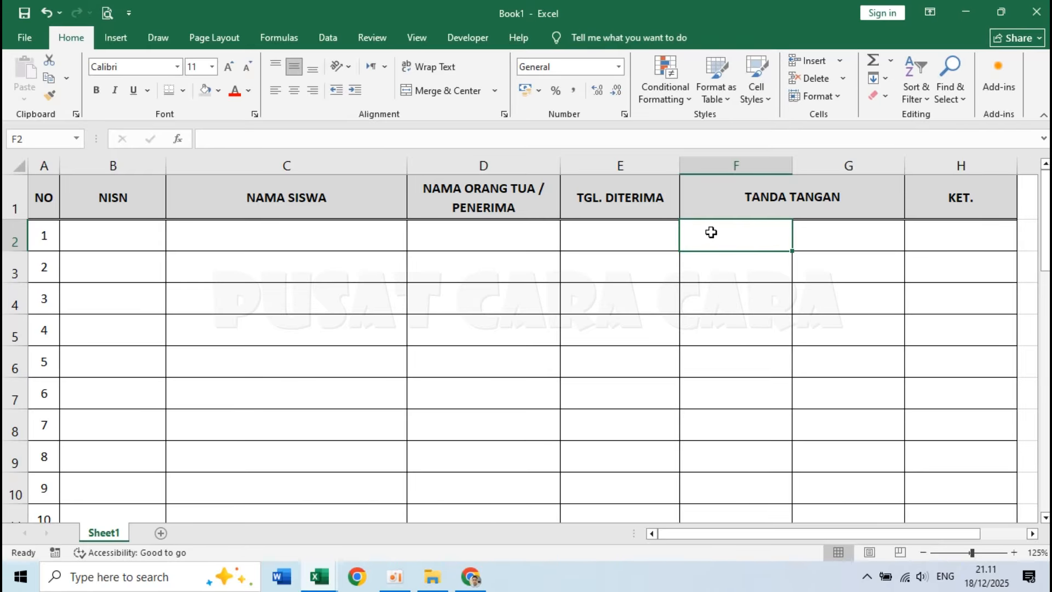
click(788, 322)
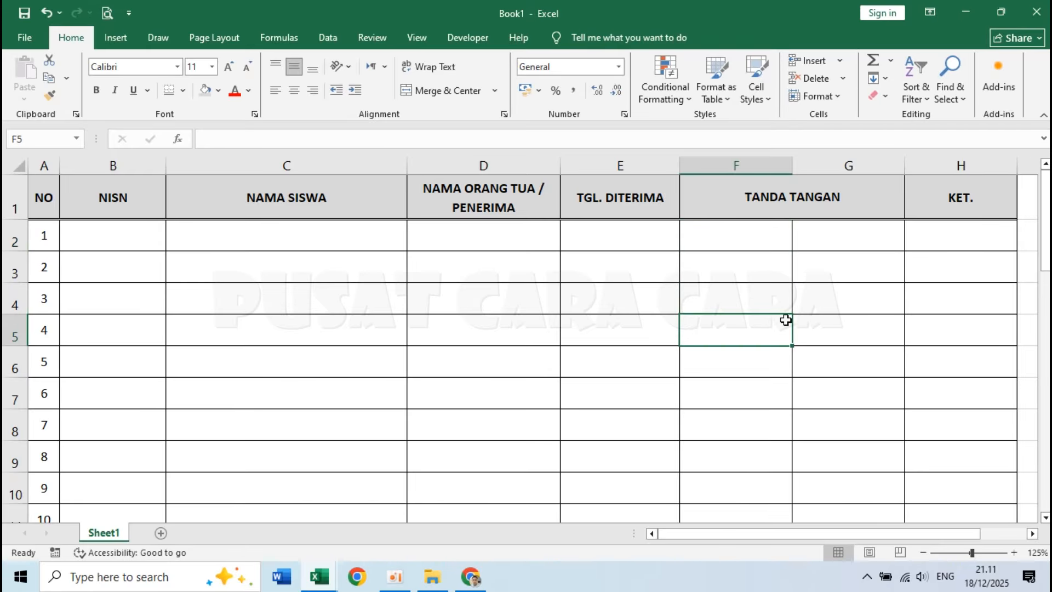
Apply the custom number format "# *." to cells F2 and G3 under TANDA TANGAN.
click(740, 242)
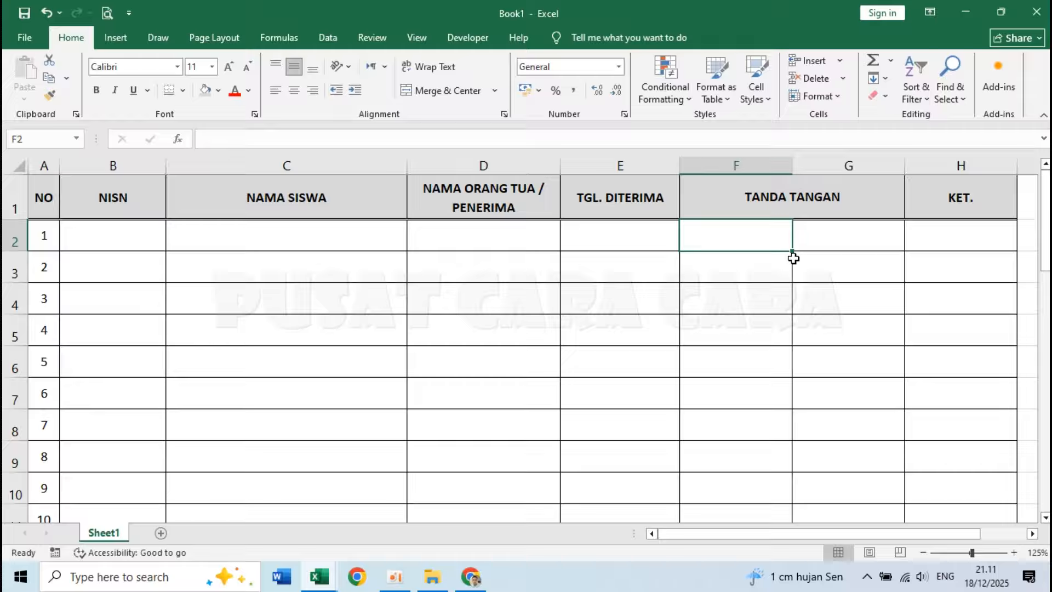
ctrl+click(846, 267)
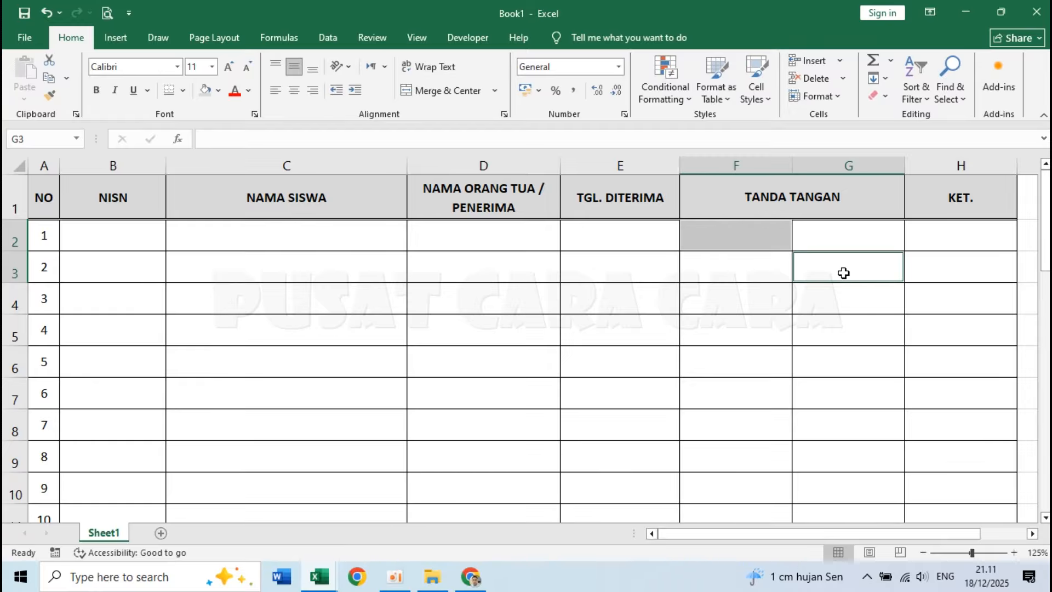
right_click(739, 232)
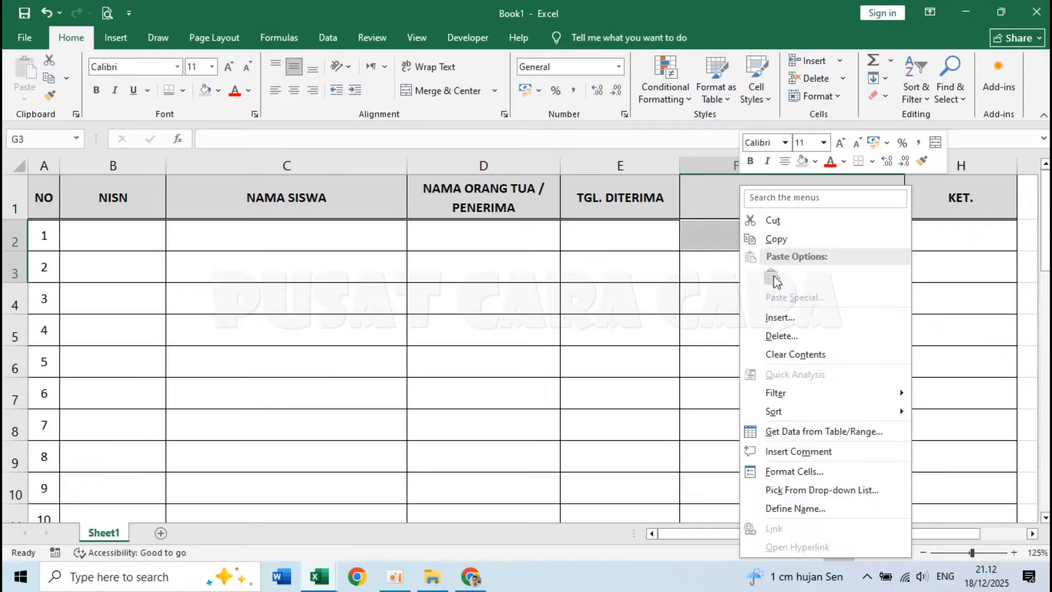
click(795, 472)
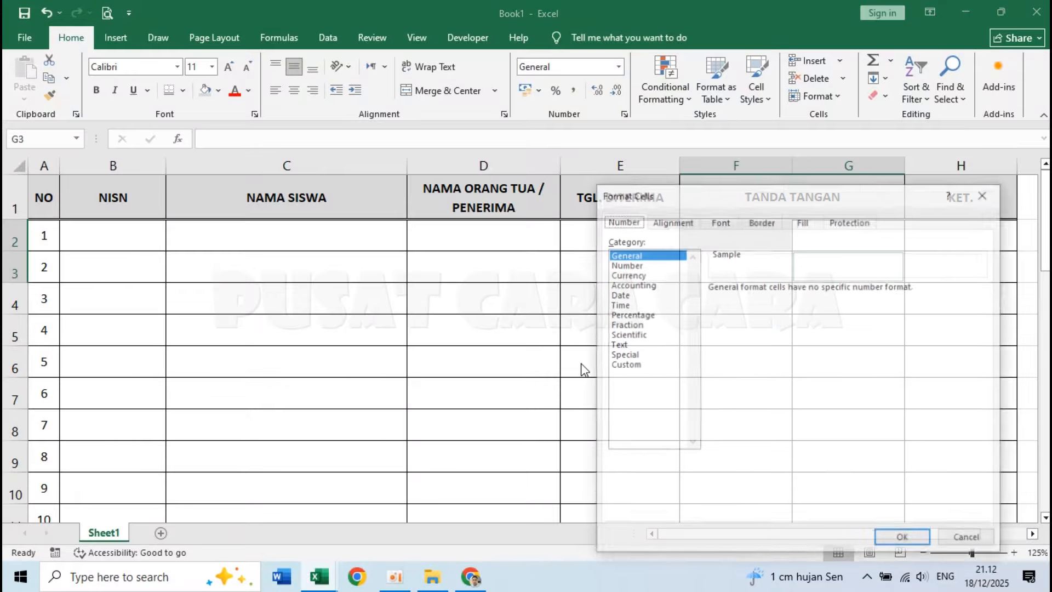
click(625, 365)
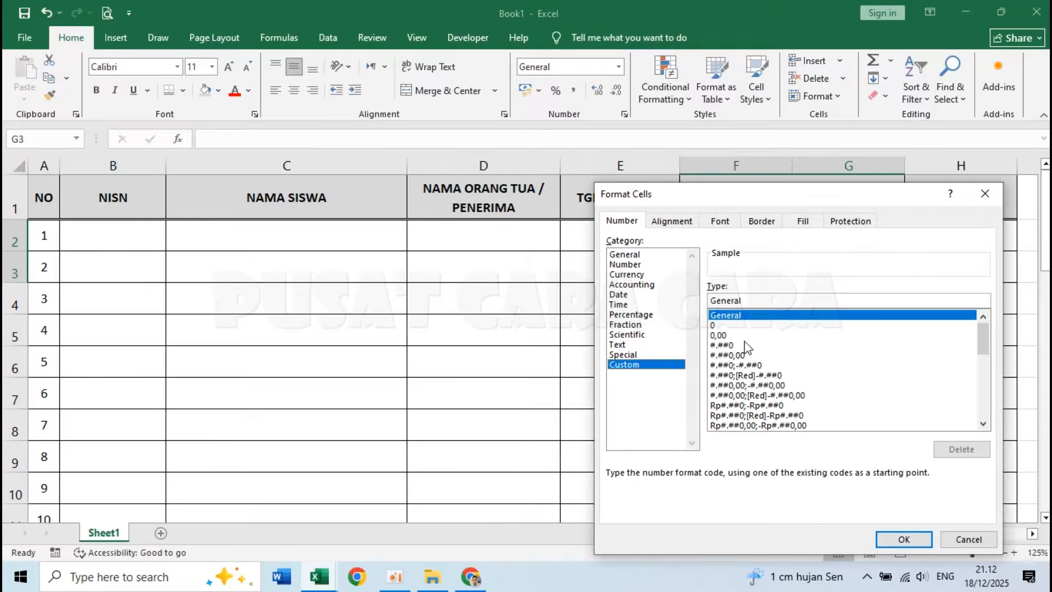
double_click(766, 301)
key(BackSpace)
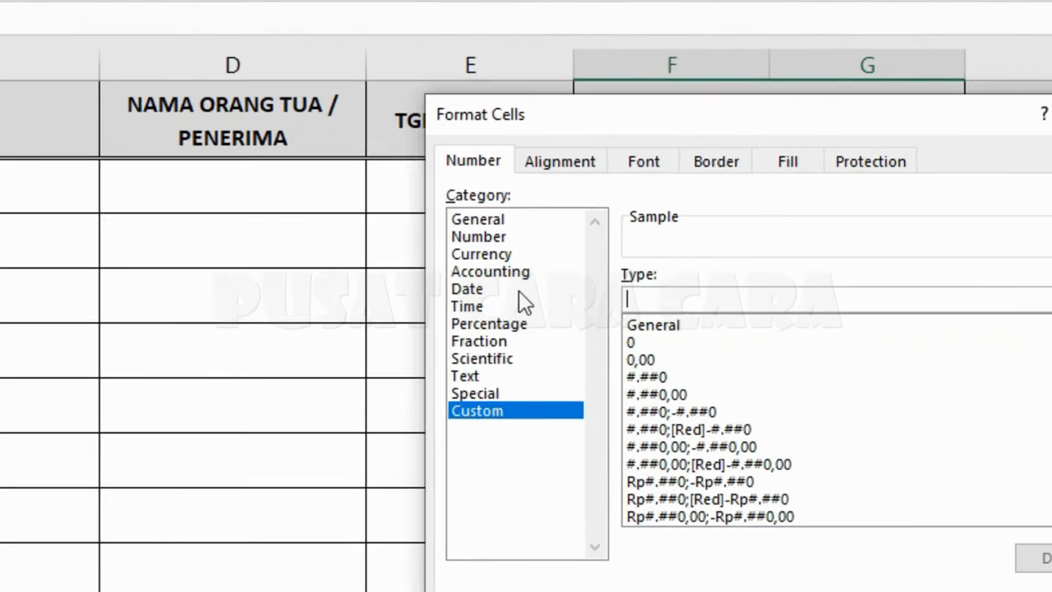
text(#)
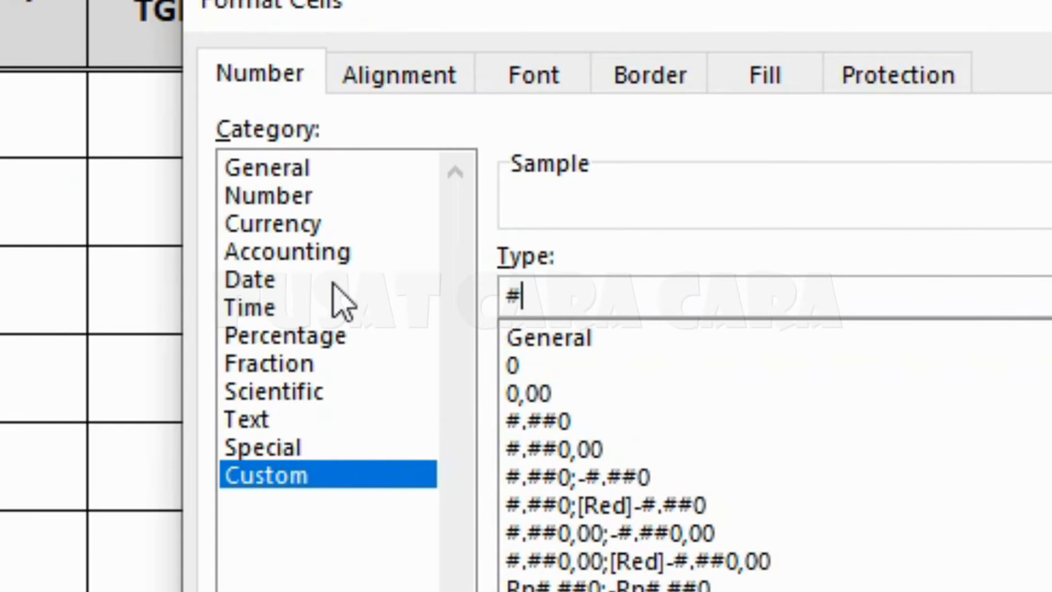
text( *)
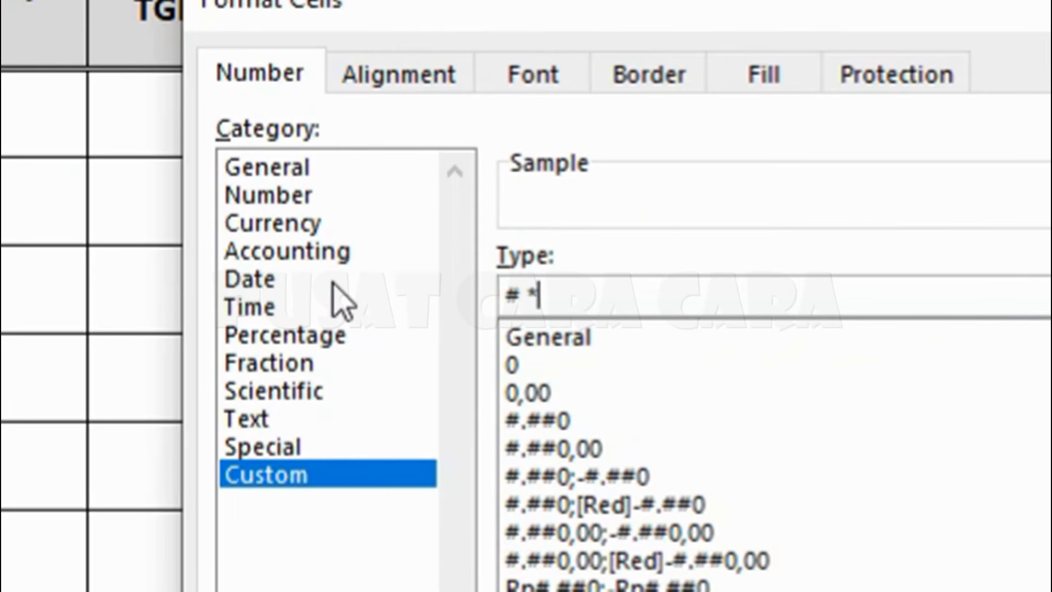
text(.)
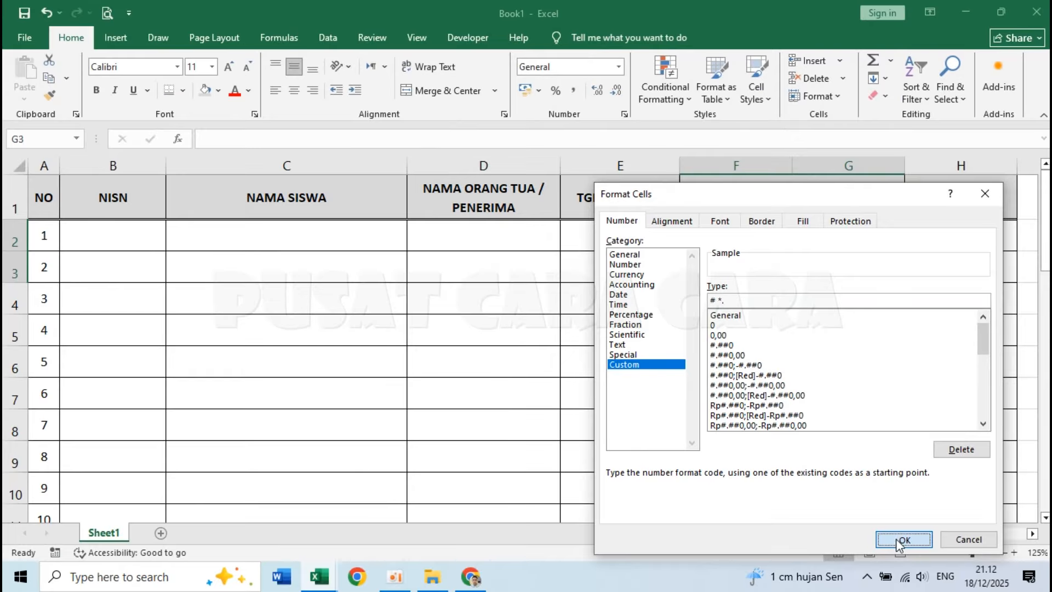
click(904, 540)
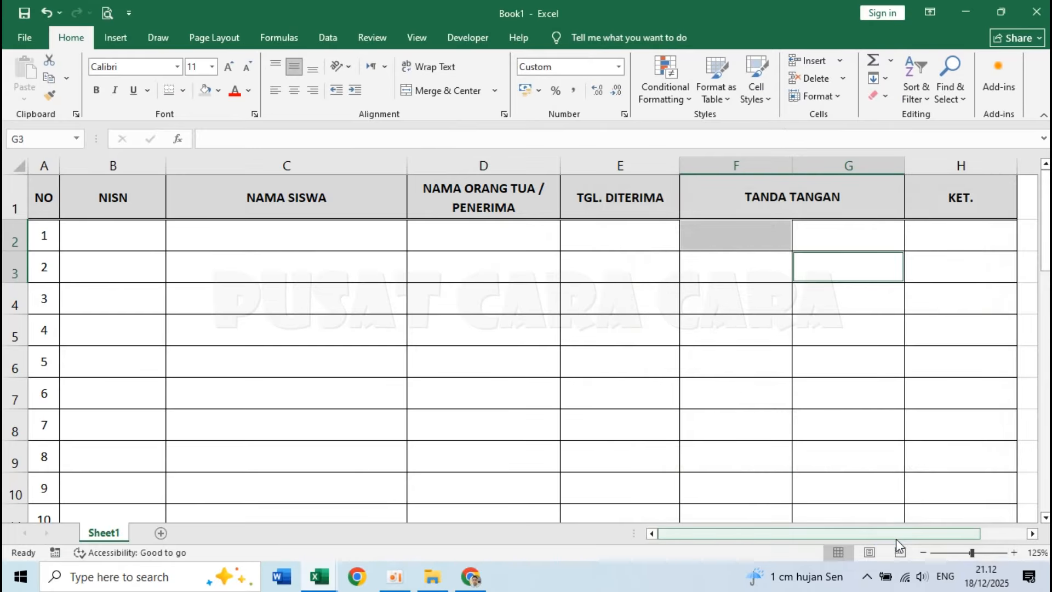
Link the signature cells to their row numbers by entering =A2 in F2 and =A3 in G3.
click(723, 238)
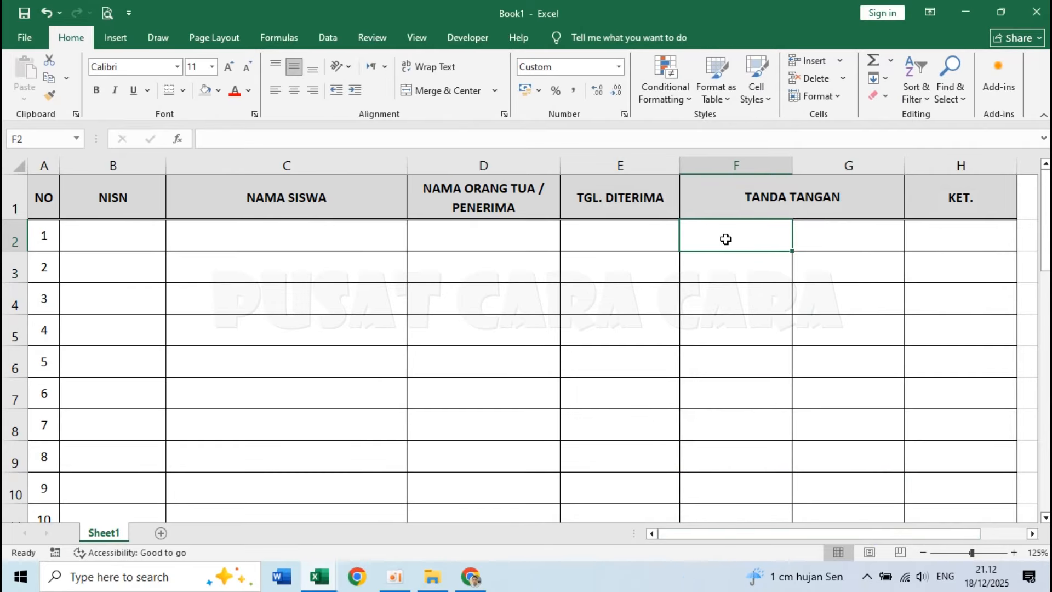
text(=)
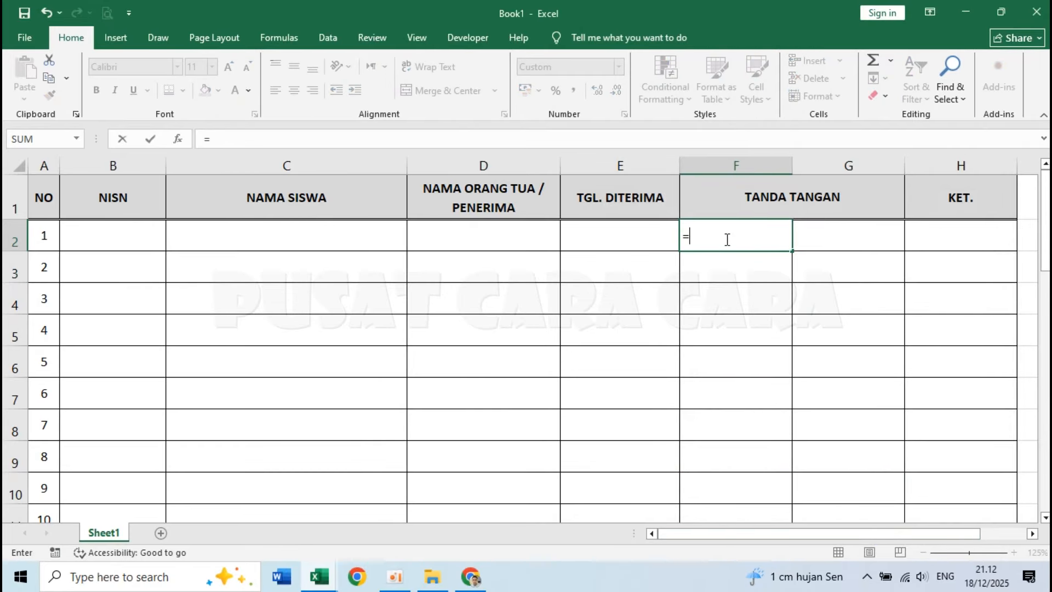
click(47, 235)
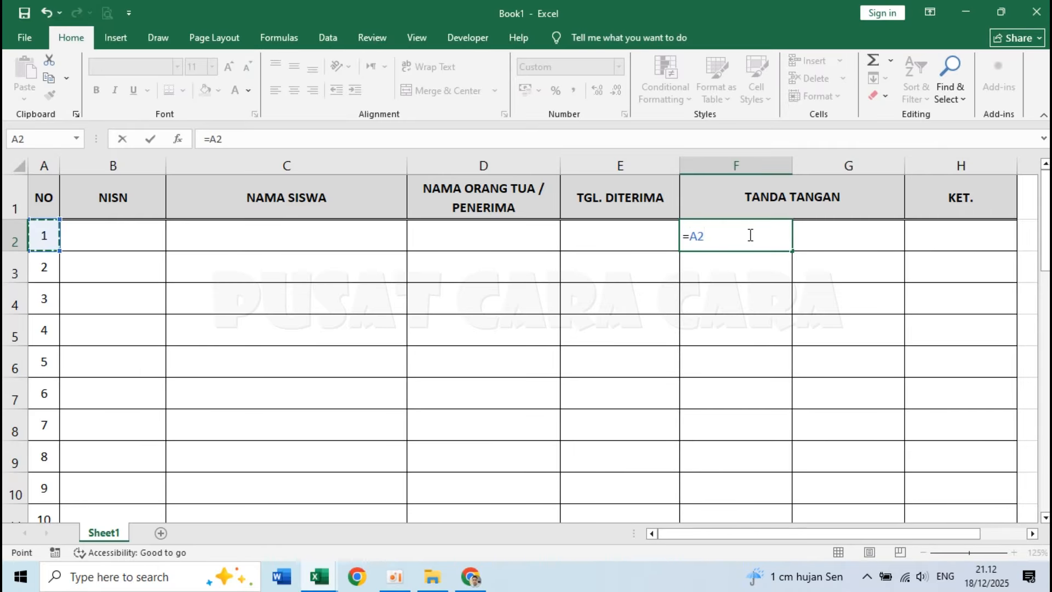
key(Return)
click(721, 237)
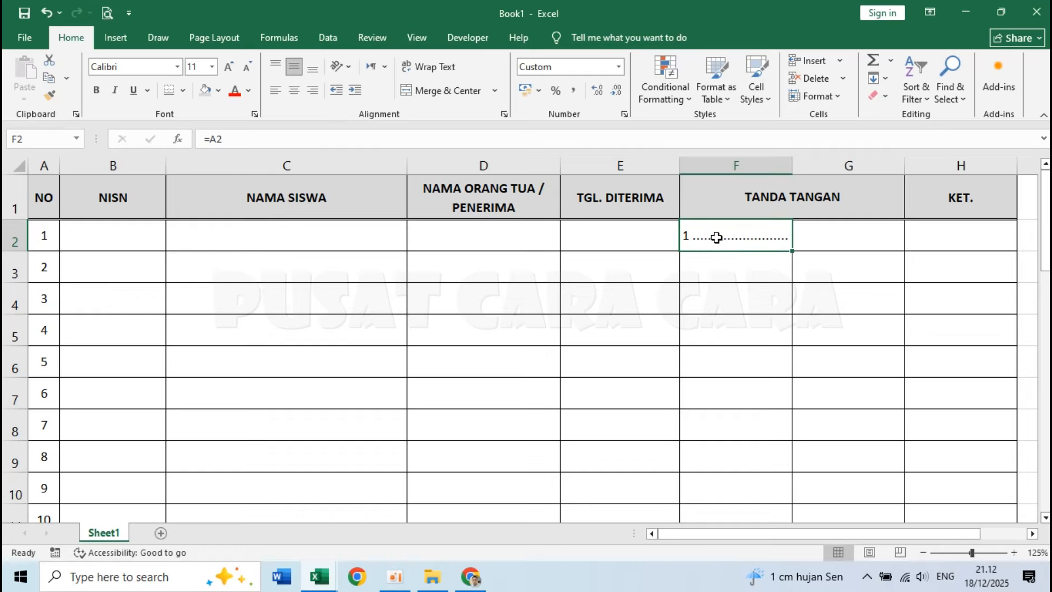
click(822, 267)
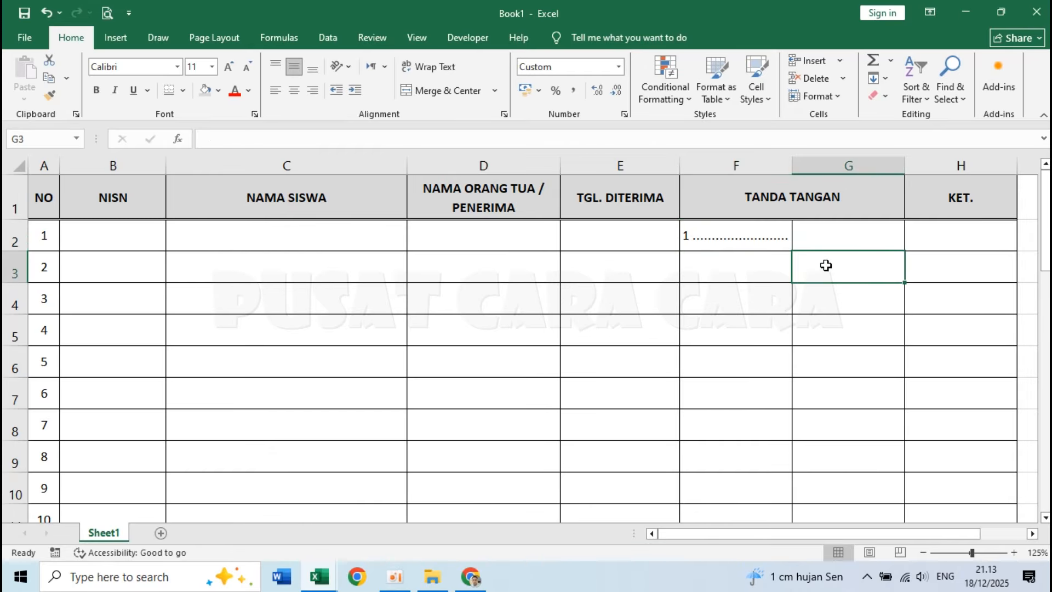
text(=)
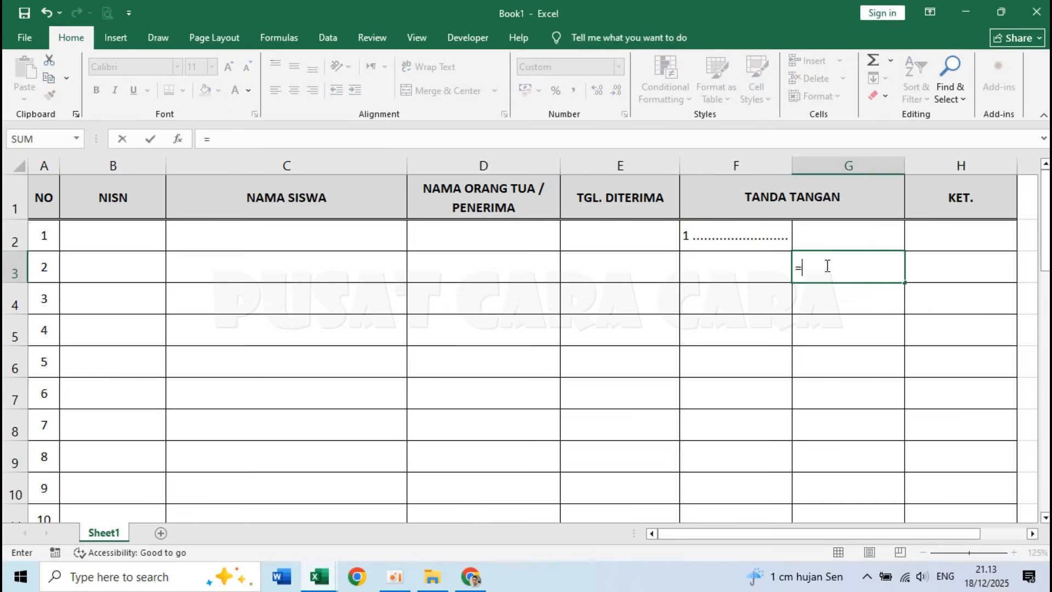
click(44, 266)
key(Return)
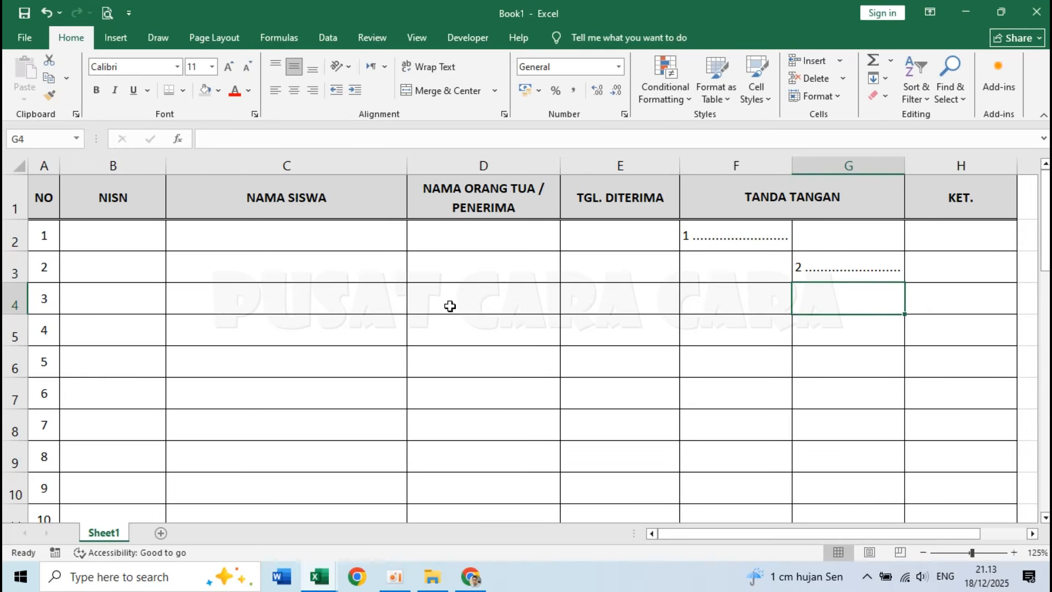
Align the contents of signature cells F2 and G3 to the bottom of the cell.
click(729, 230)
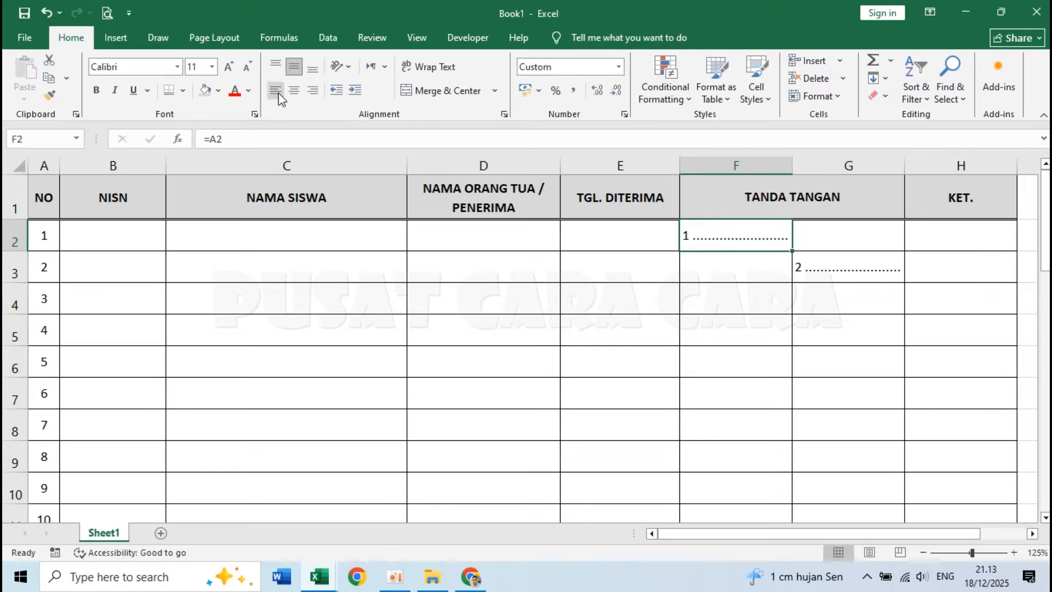
click(309, 73)
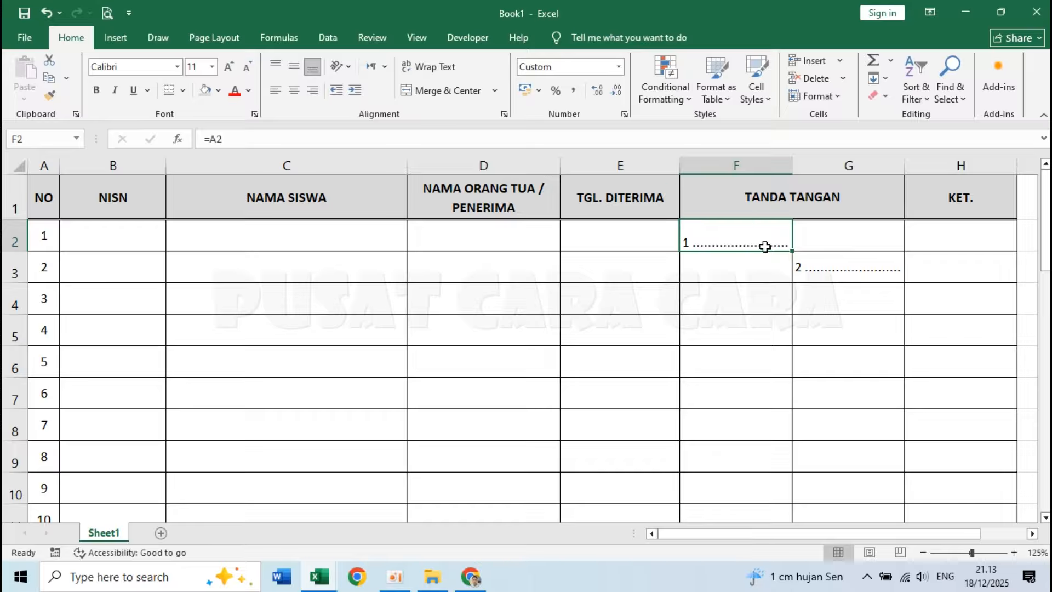
click(827, 267)
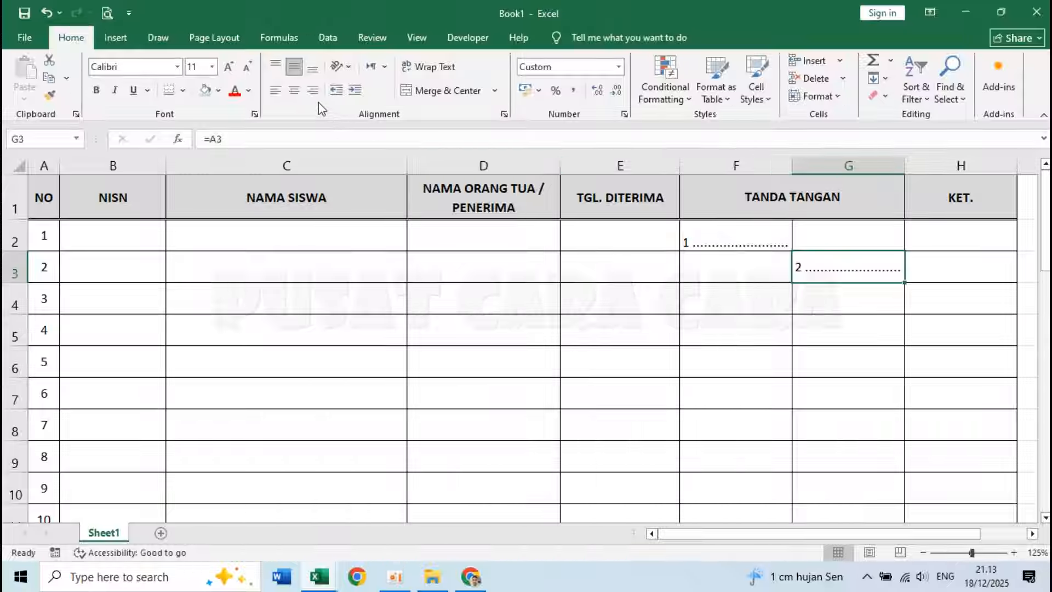
click(313, 71)
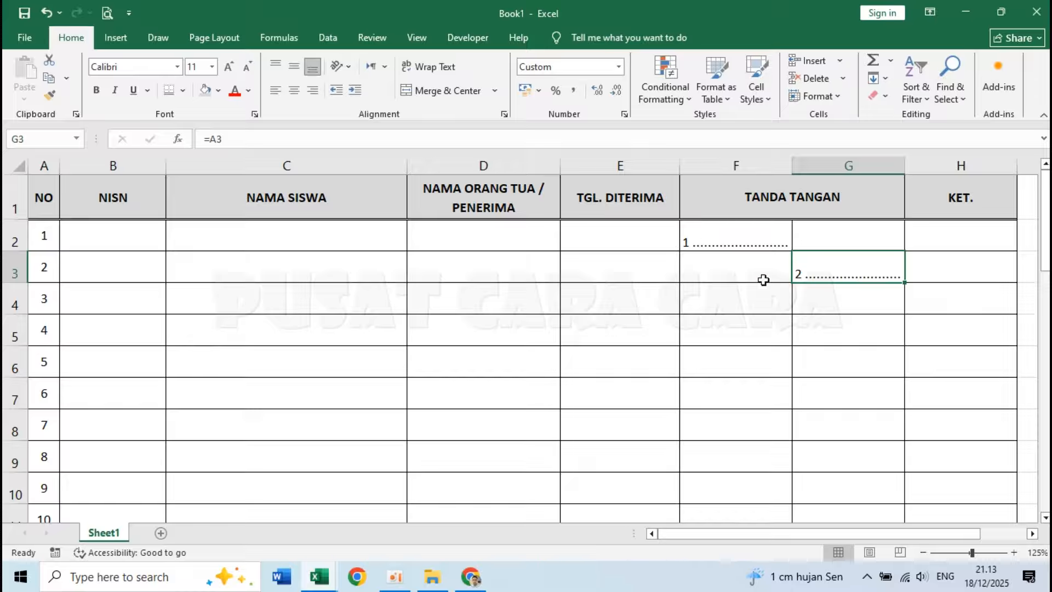
Fill the alternating signature pattern in F2:G3 down through the remaining numbered rows.
click(784, 305)
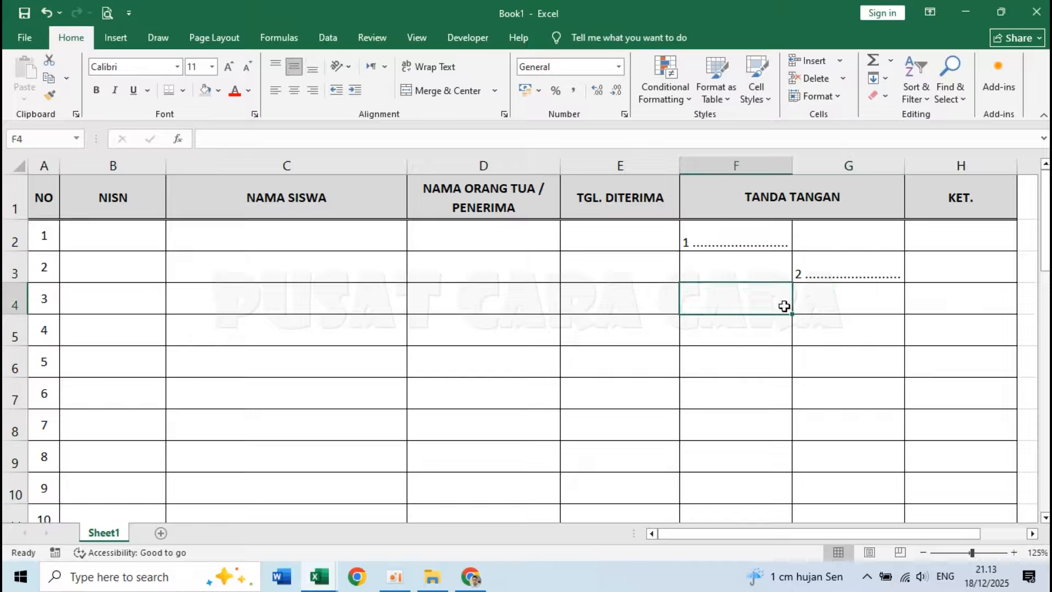
click(725, 229)
drag(753, 242, 825, 263)
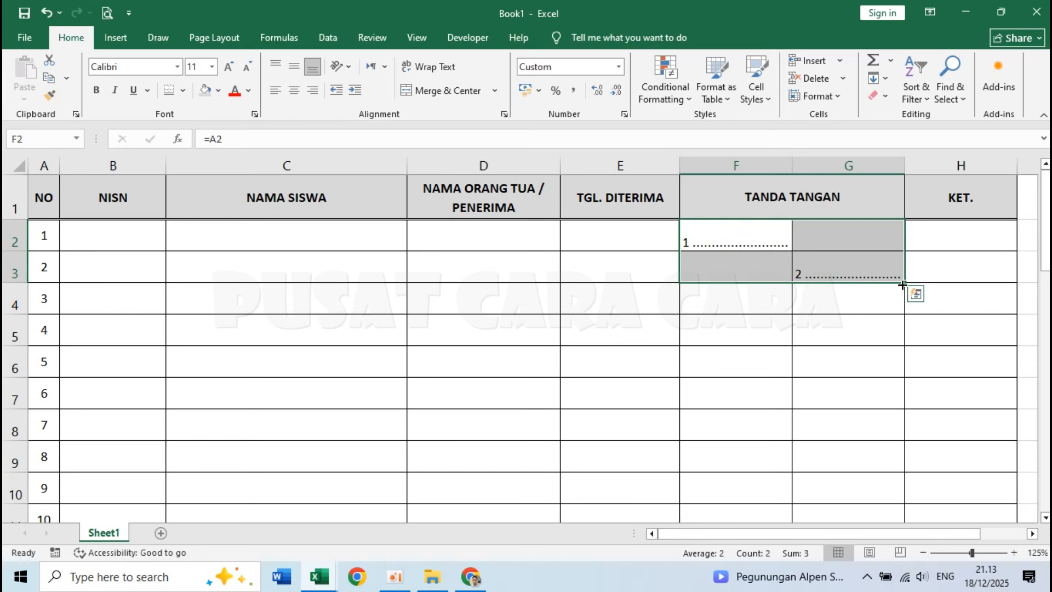
drag(903, 284, 864, 479)
click(831, 341)
scroll(831, 340, up, 9)
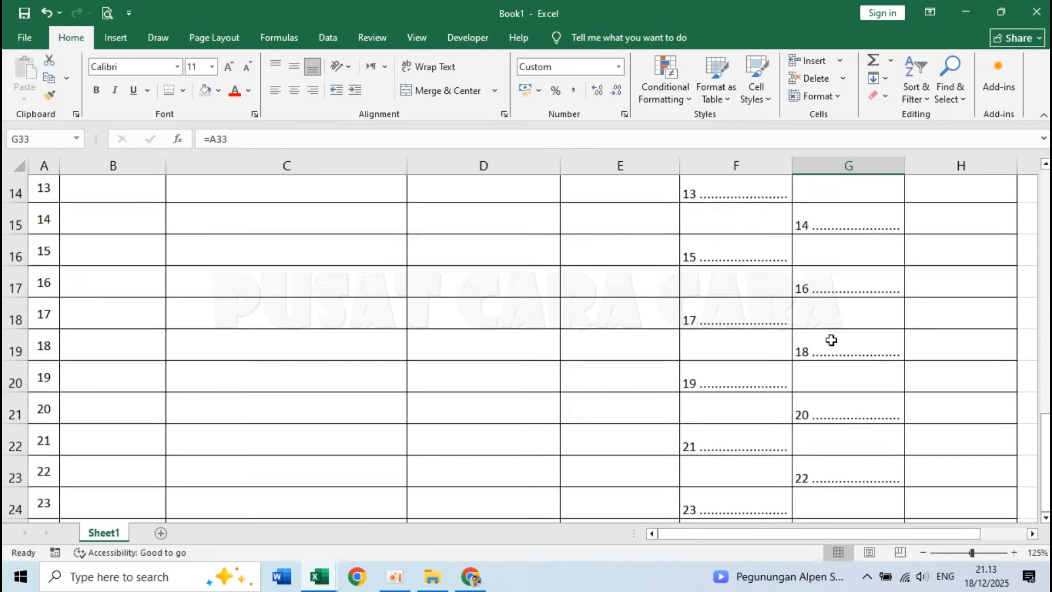
Examine the alternating signature cells in the first rows of columns F and G.
click(756, 260)
click(756, 228)
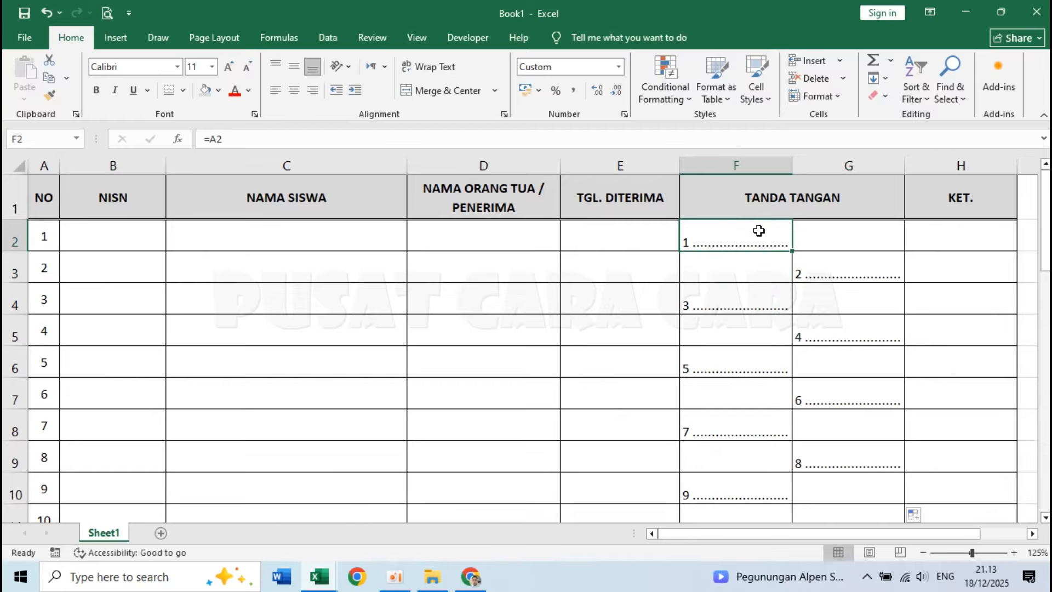
click(741, 324)
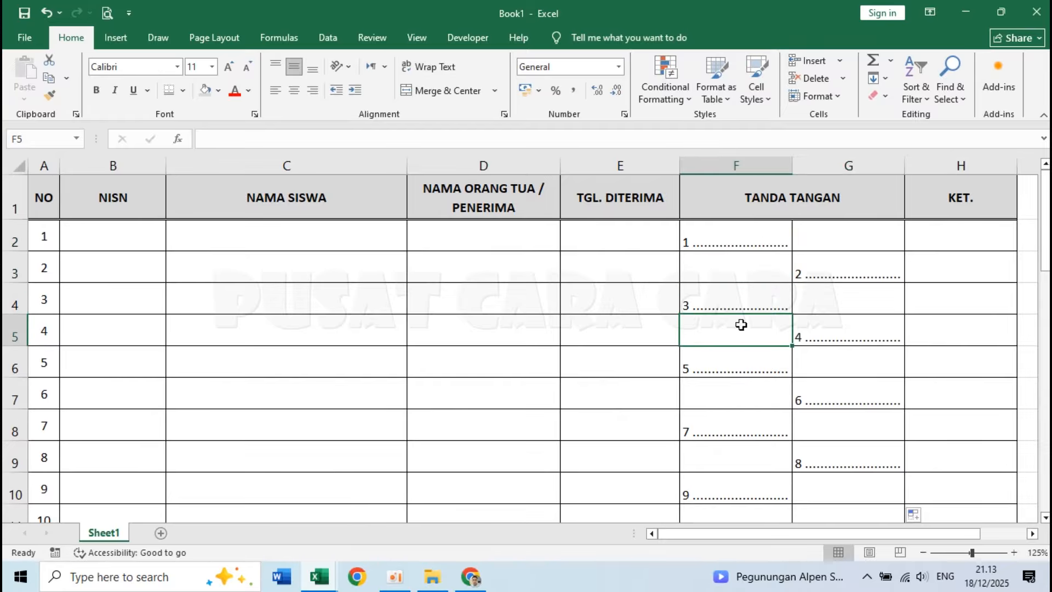
click(735, 243)
click(829, 266)
click(773, 241)
click(822, 326)
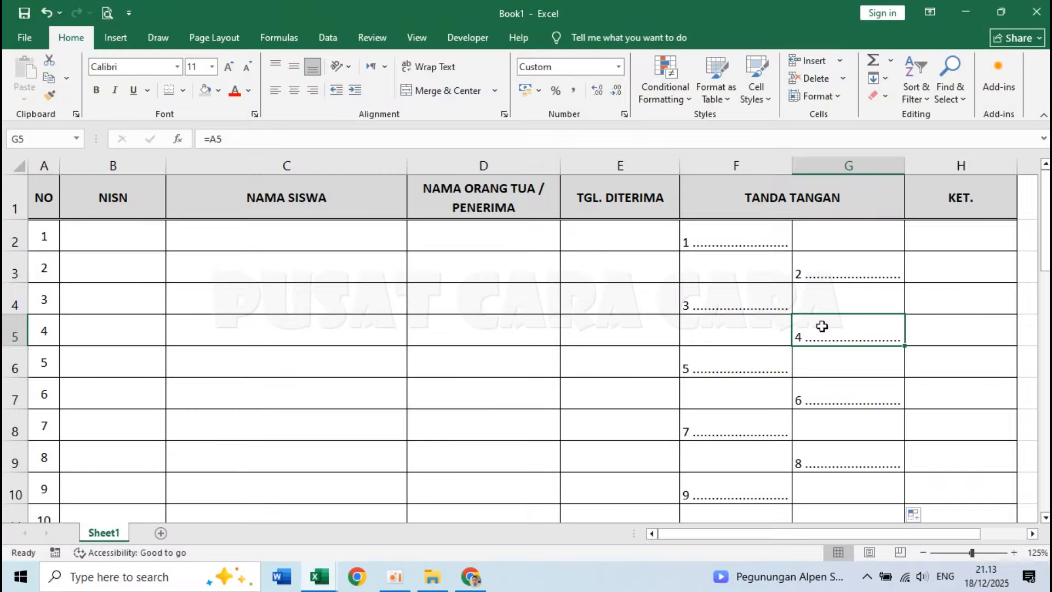
click(753, 236)
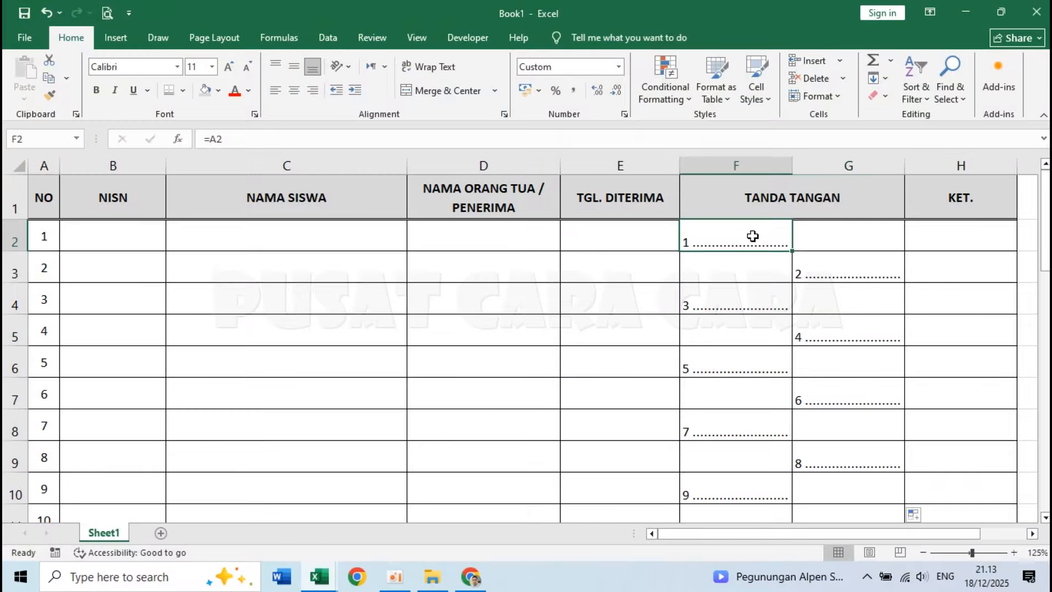
click(775, 254)
click(843, 239)
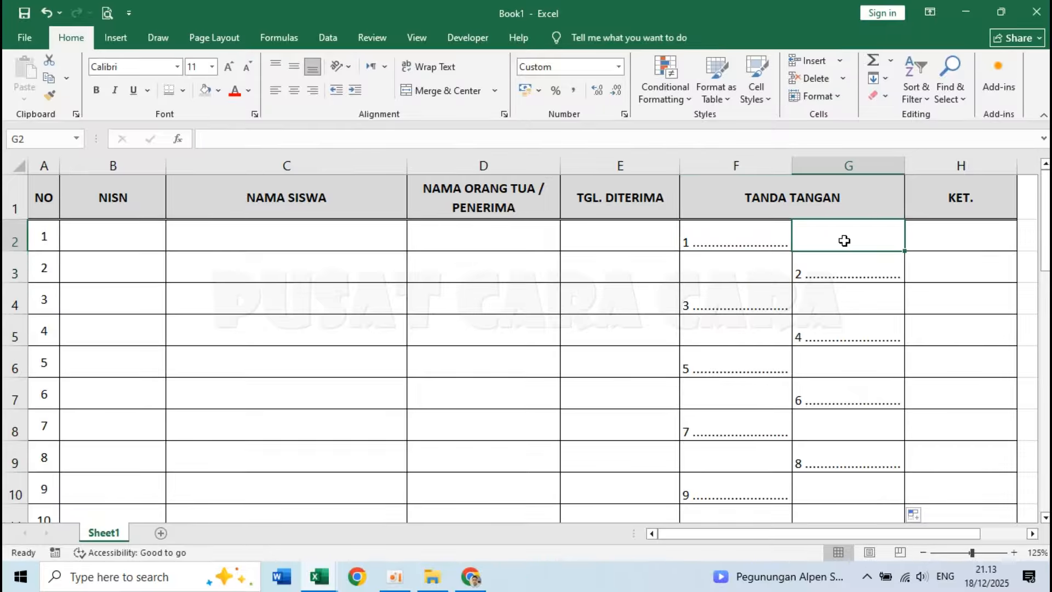
click(717, 231)
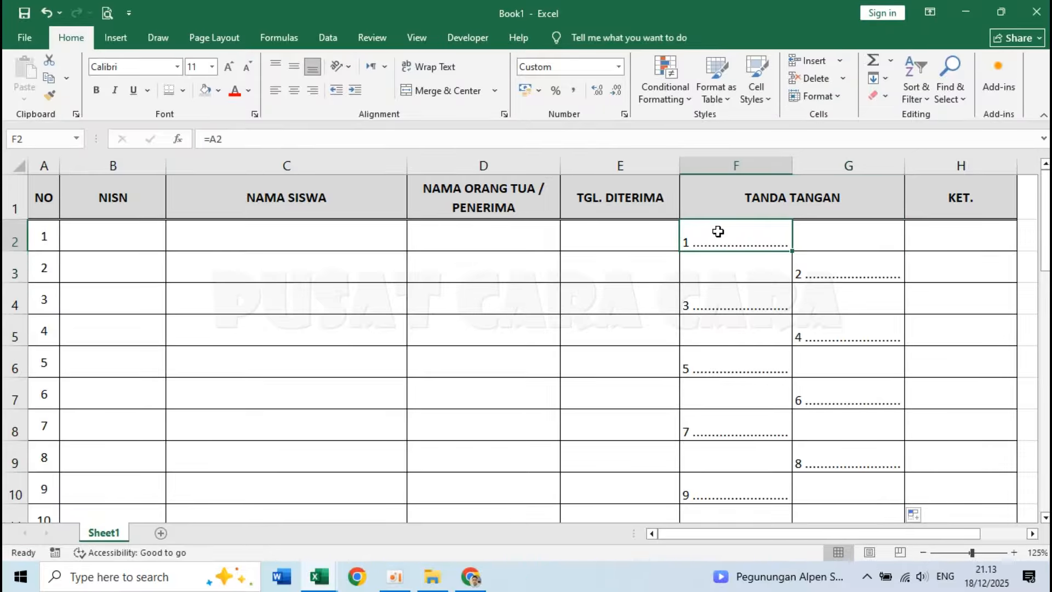
Undo the signature pattern fill, bottom alignment, row-number formulas and custom format in columns F and G.
key(ctrl+z)
key(ctrl+z)
key(ctrl+z)
key(ctrl+z)
Merge and centre F2:F3 and G2:G3 into two separate two-row signature cells.
drag(733, 239, 733, 264)
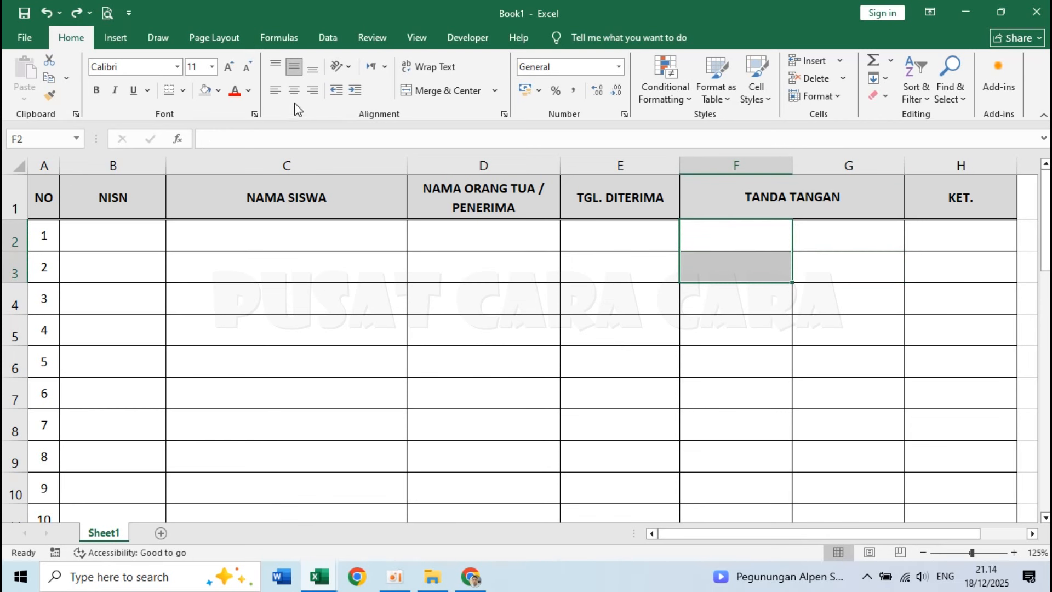
click(431, 92)
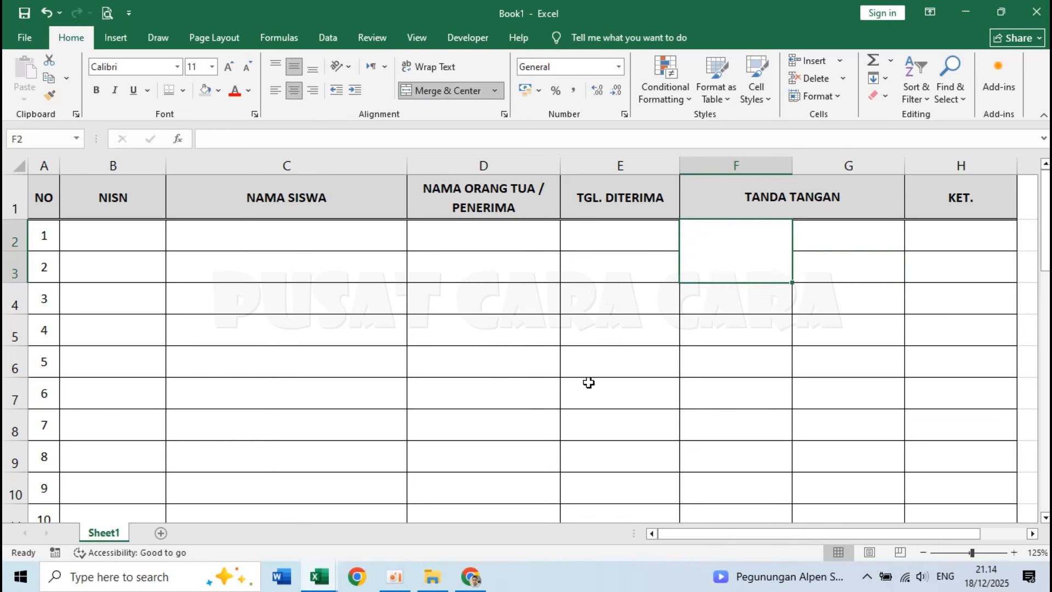
click(846, 235)
drag(845, 241, 845, 261)
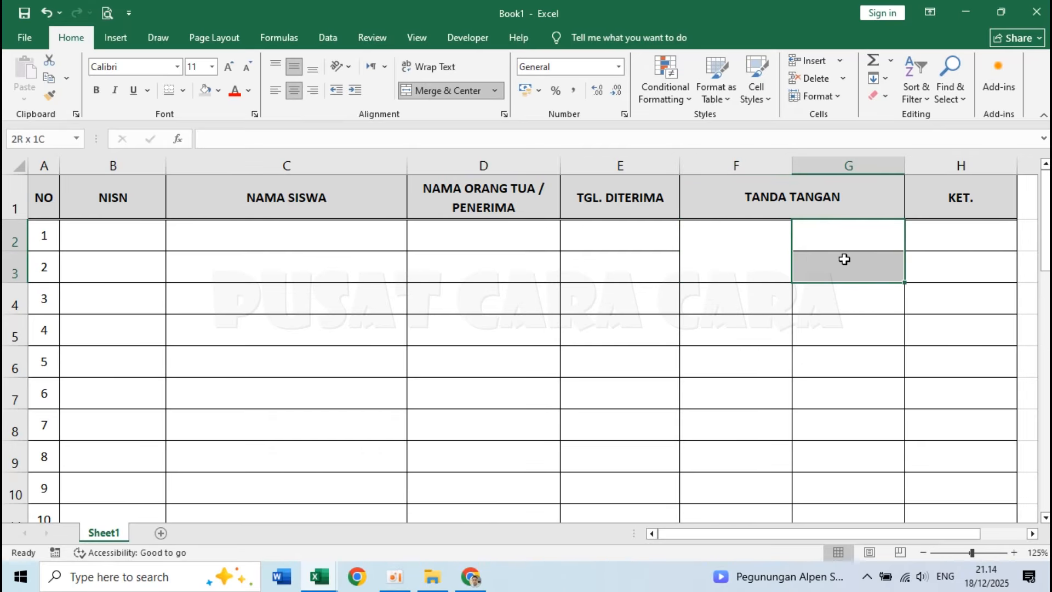
click(445, 90)
Link the merged signature cell F2 to row number A2 and the merged cell G2 to row number A3.
drag(722, 243, 737, 264)
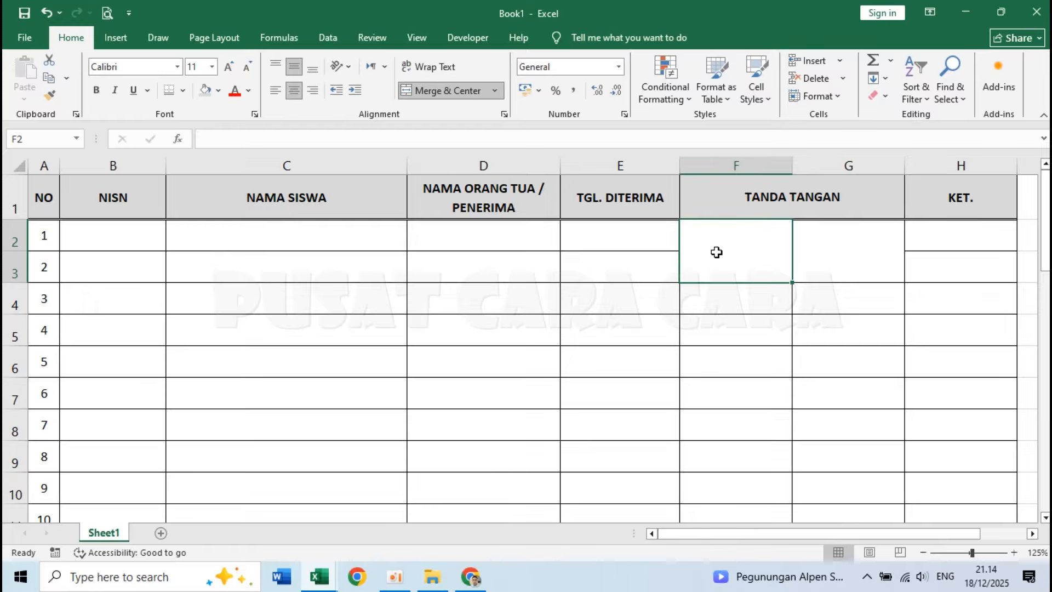
text(=)
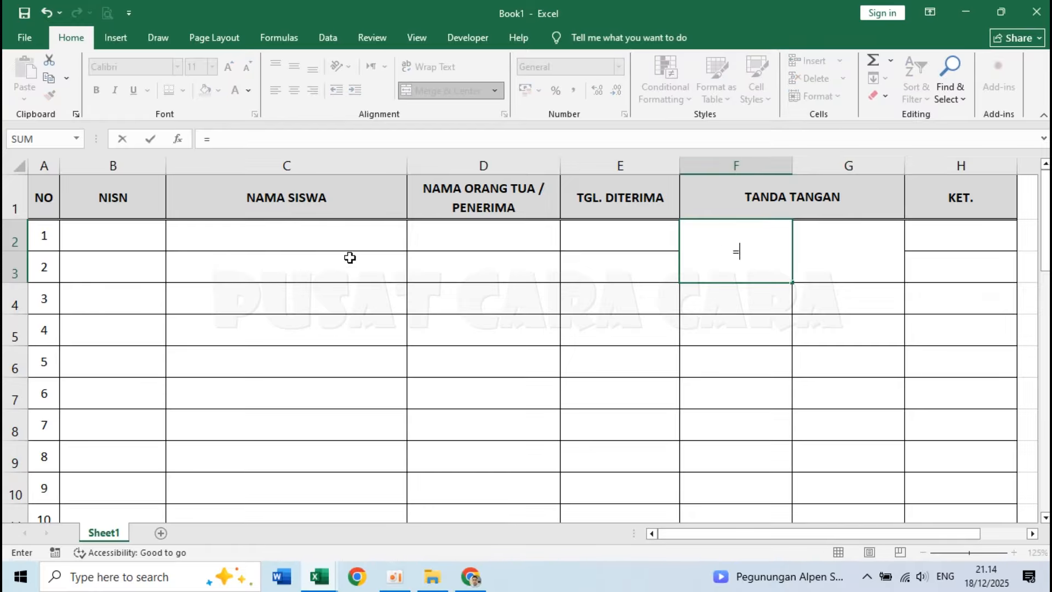
click(41, 235)
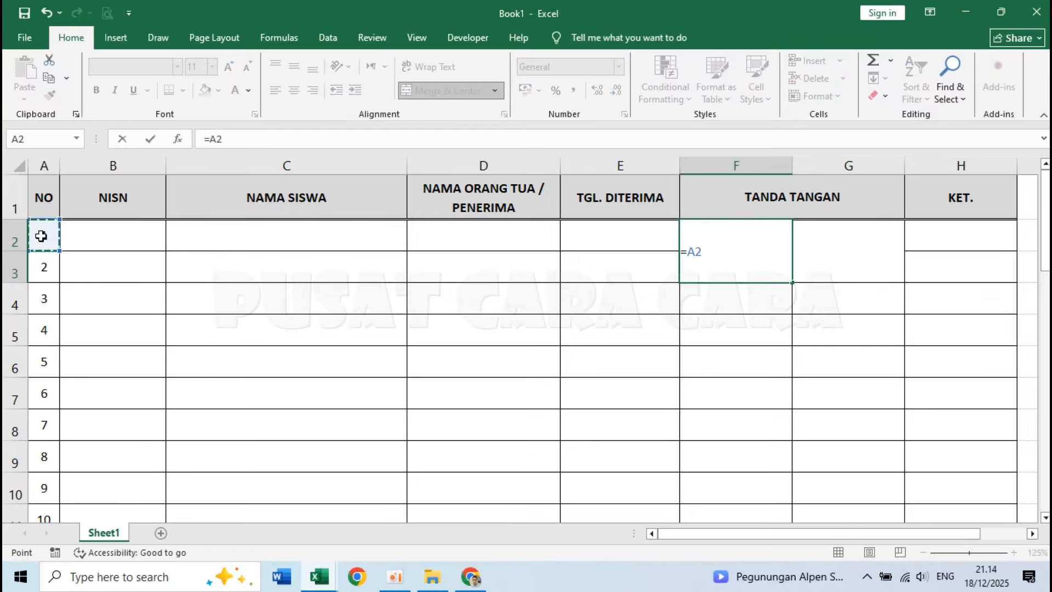
key(Return)
click(869, 263)
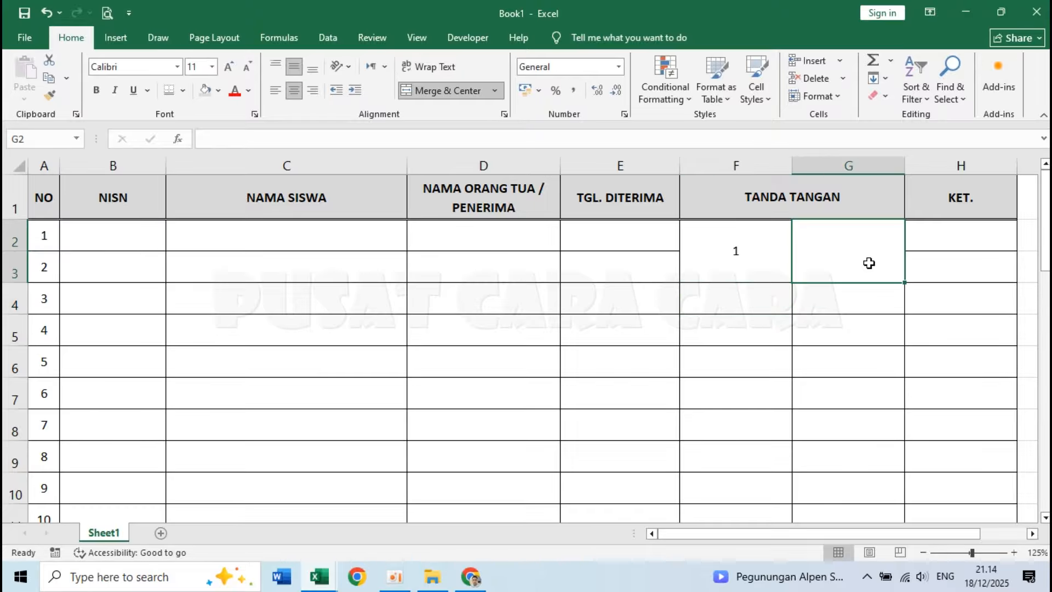
text(=)
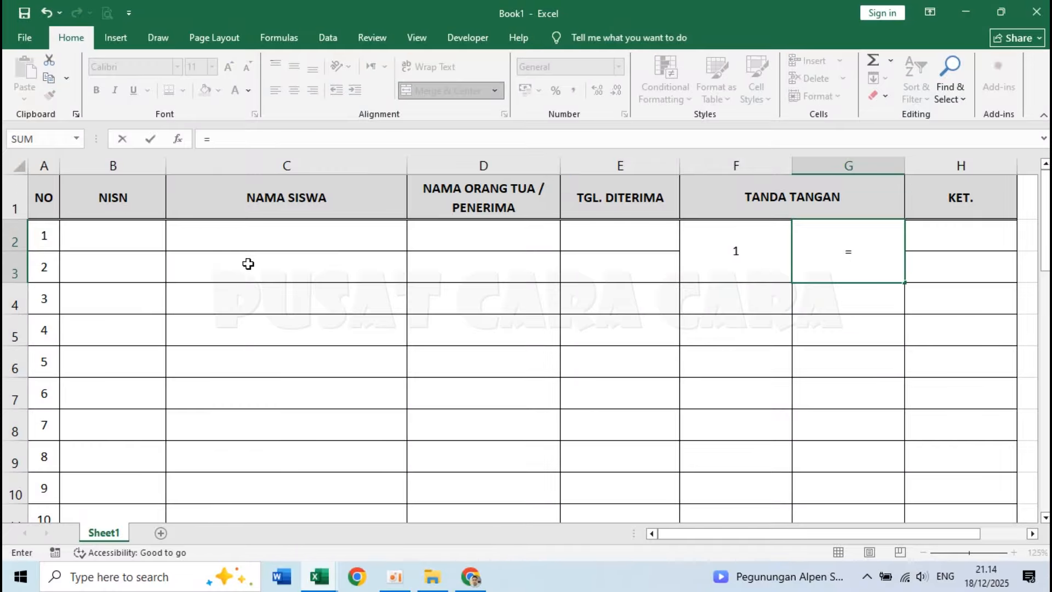
click(41, 272)
key(Return)
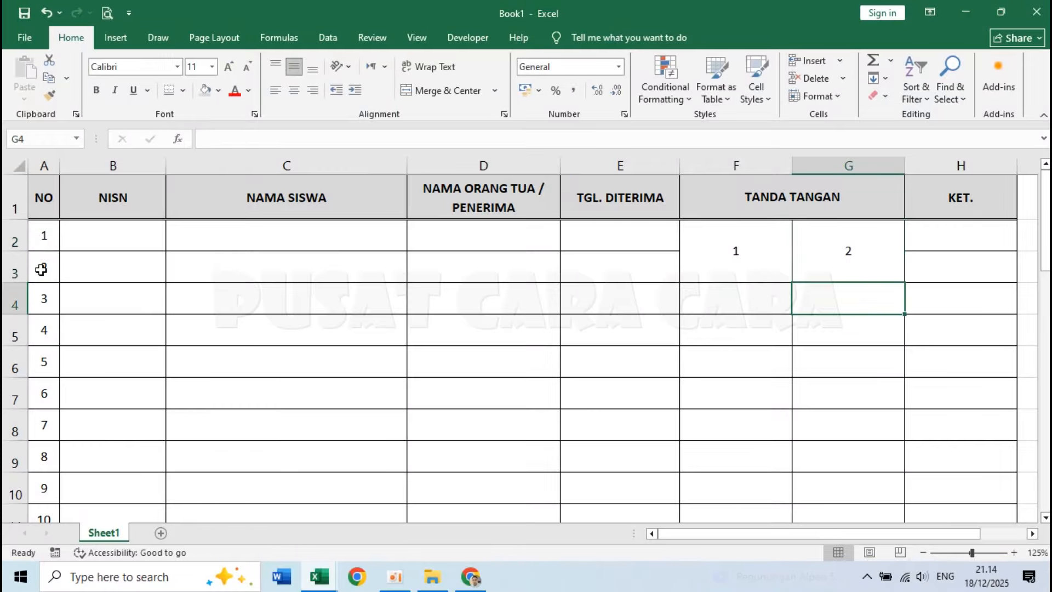
Left-align the merged number cells F2:G3 and fill them down through the remaining numbered rows.
drag(737, 236, 822, 249)
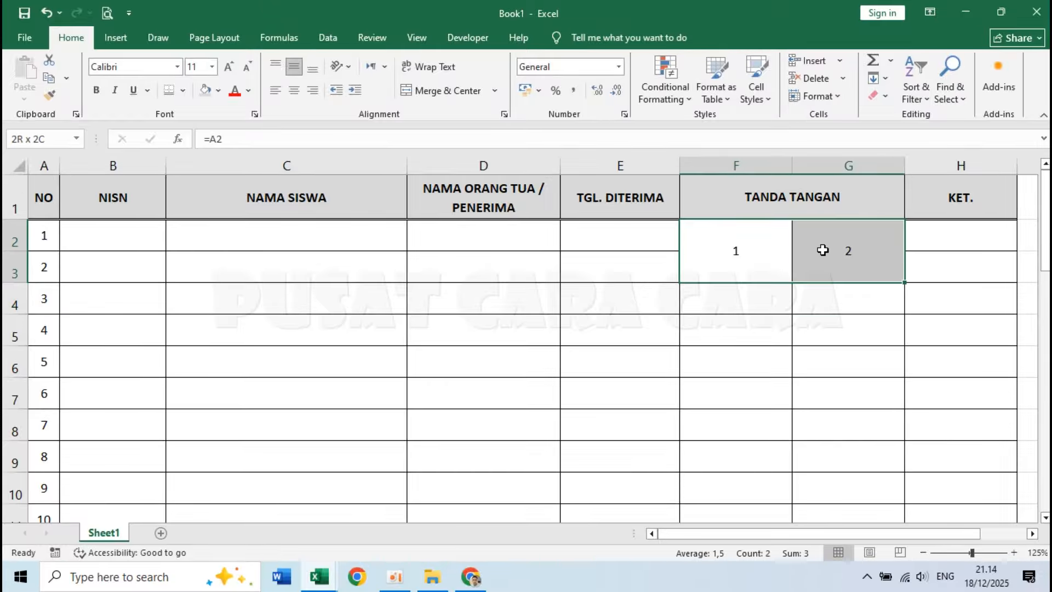
click(278, 94)
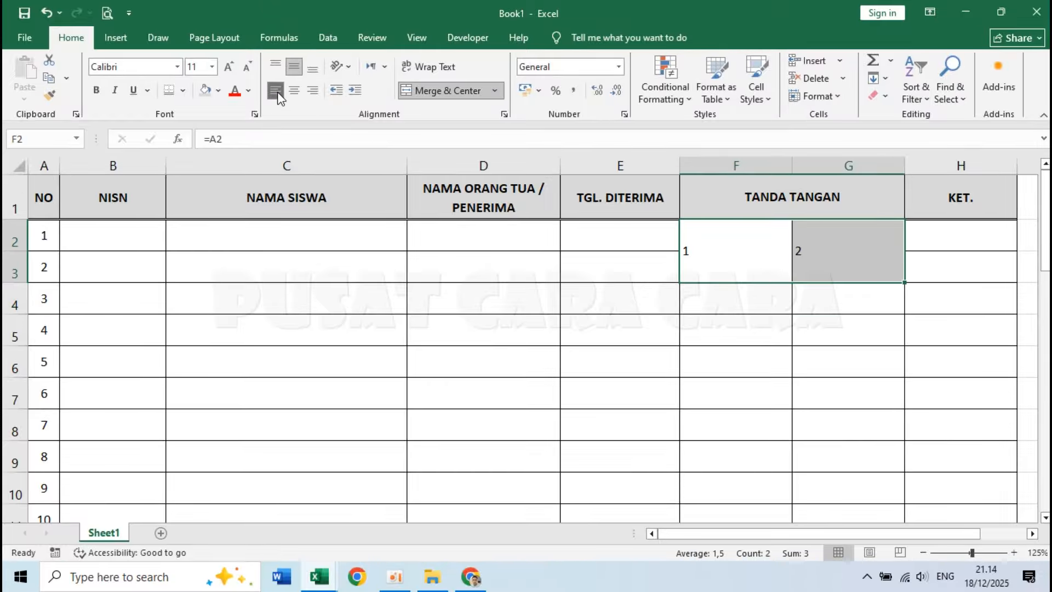
click(739, 253)
drag(747, 253, 827, 253)
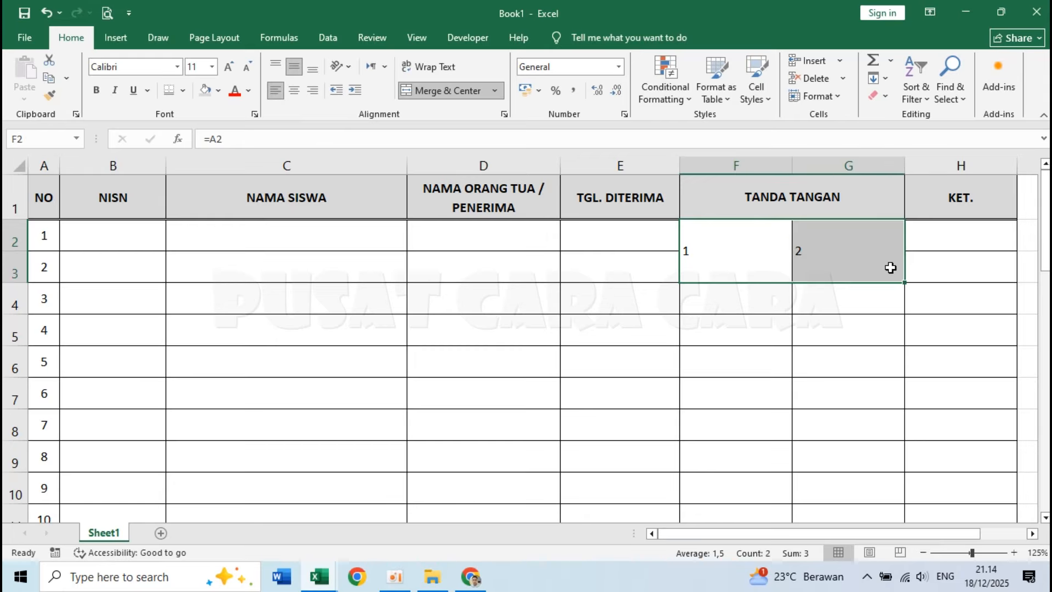
drag(905, 282, 841, 345)
scroll(844, 346, up, 10)
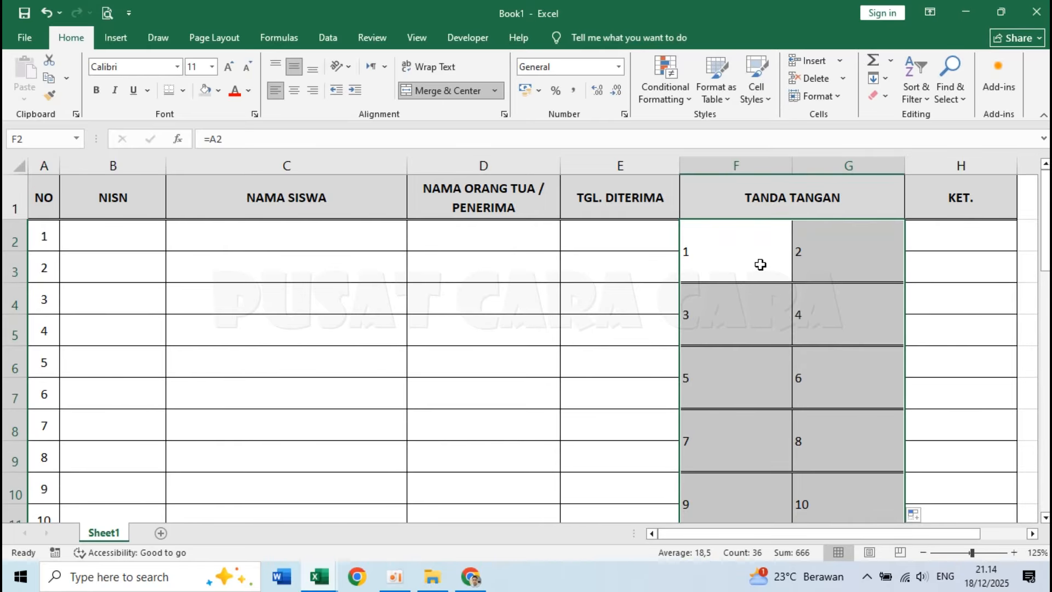
Change the inner horizontal borders of the filled signature cells to a thin solid single line.
click(184, 91)
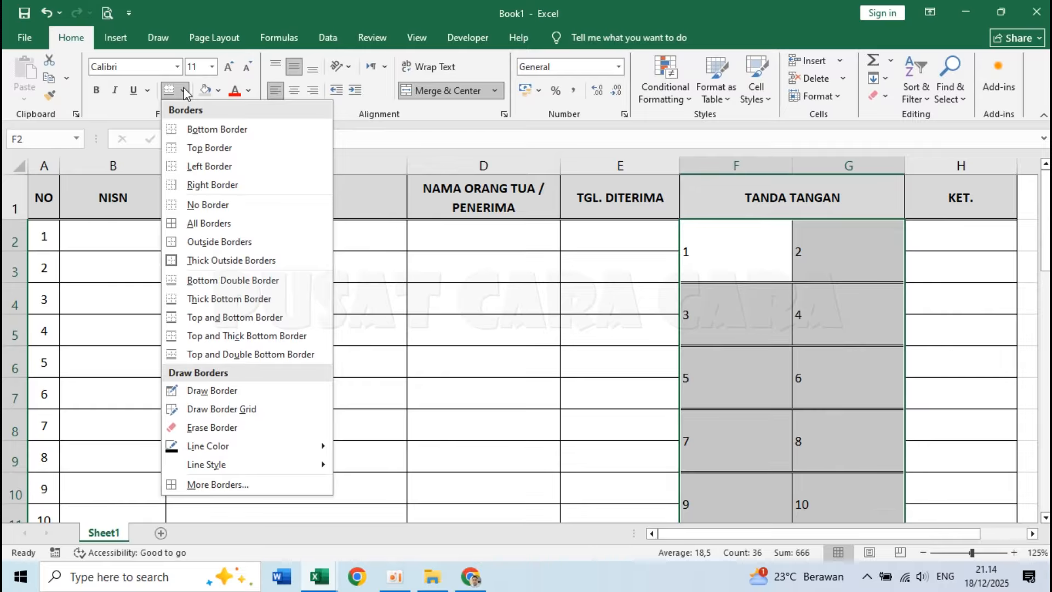
click(217, 484)
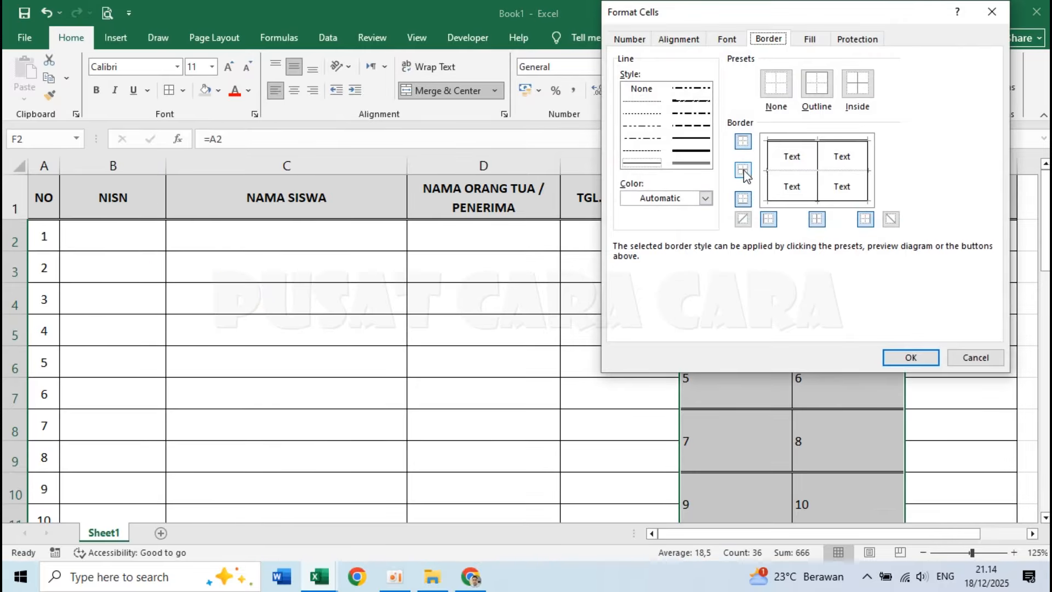
click(646, 164)
click(743, 170)
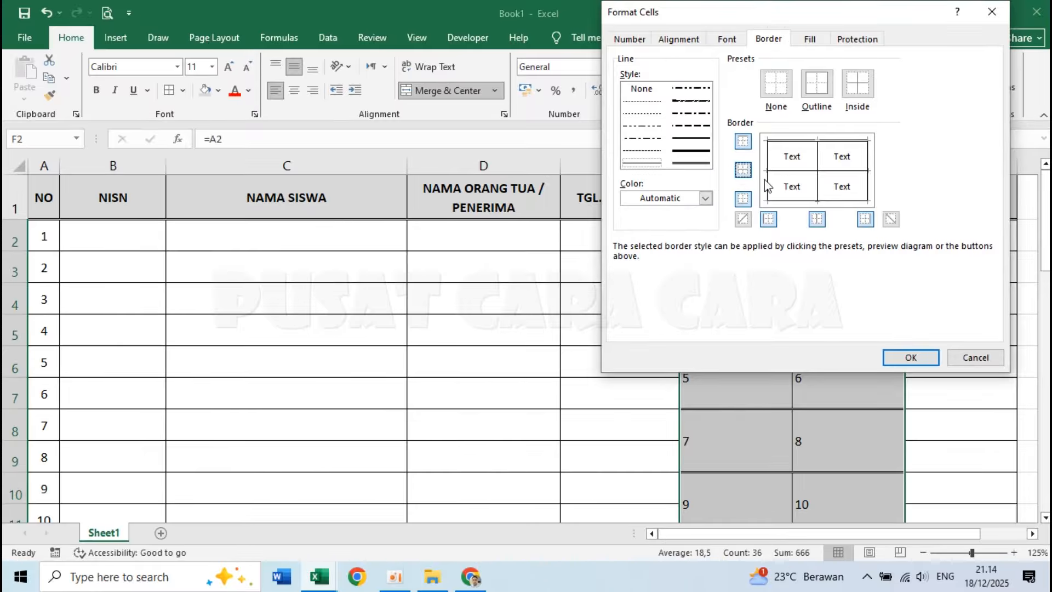
click(910, 358)
Examine the merged, numbered signature cells in columns F and G along the whole list.
click(775, 376)
scroll(776, 375, down, 3)
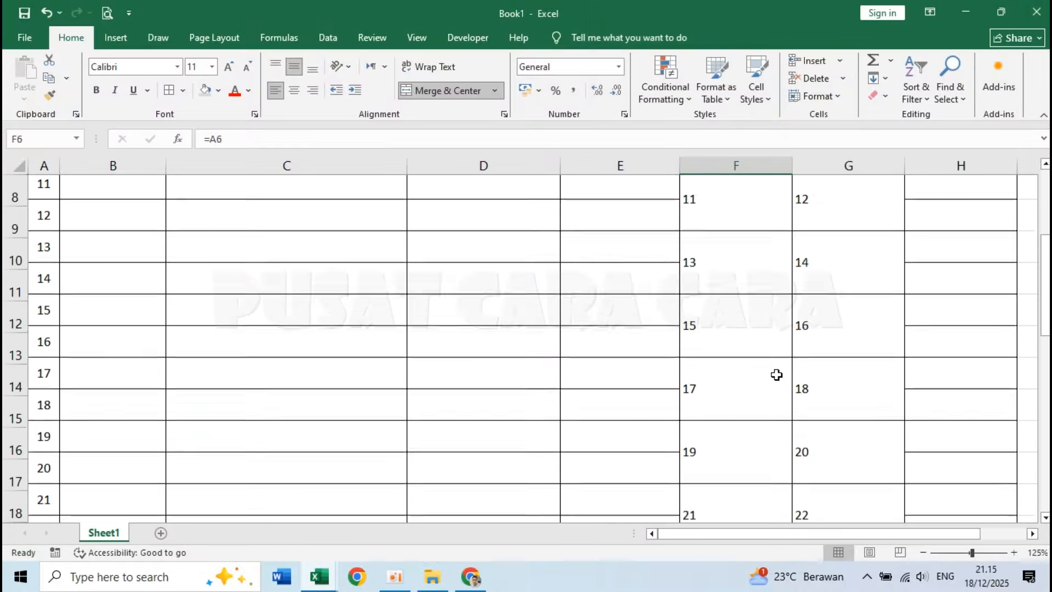
scroll(777, 375, down, 4)
scroll(777, 375, up, 7)
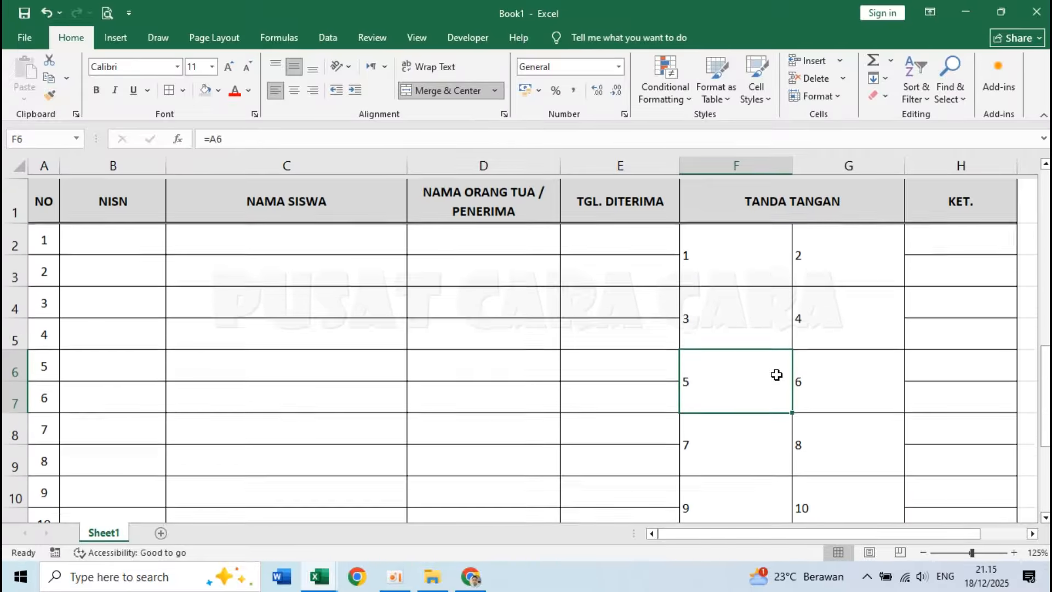
key(Up)
key(Up)
click(881, 242)
click(766, 246)
click(860, 357)
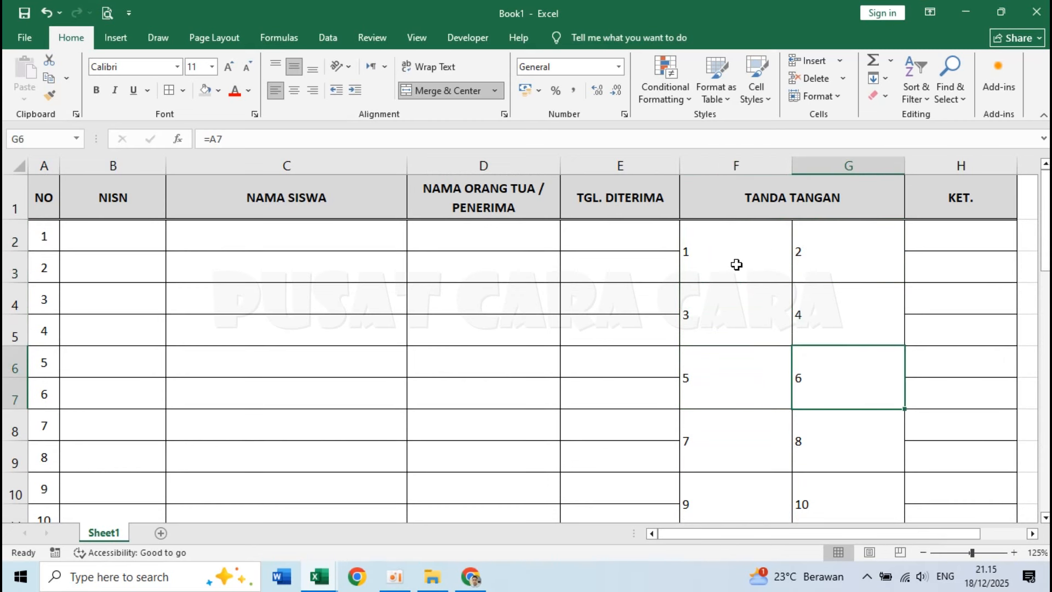
Undo the border change, fill, left alignment, row-number formulas and merging of the signature cells in columns F and G.
key(ctrl+z)
key(ctrl+z)
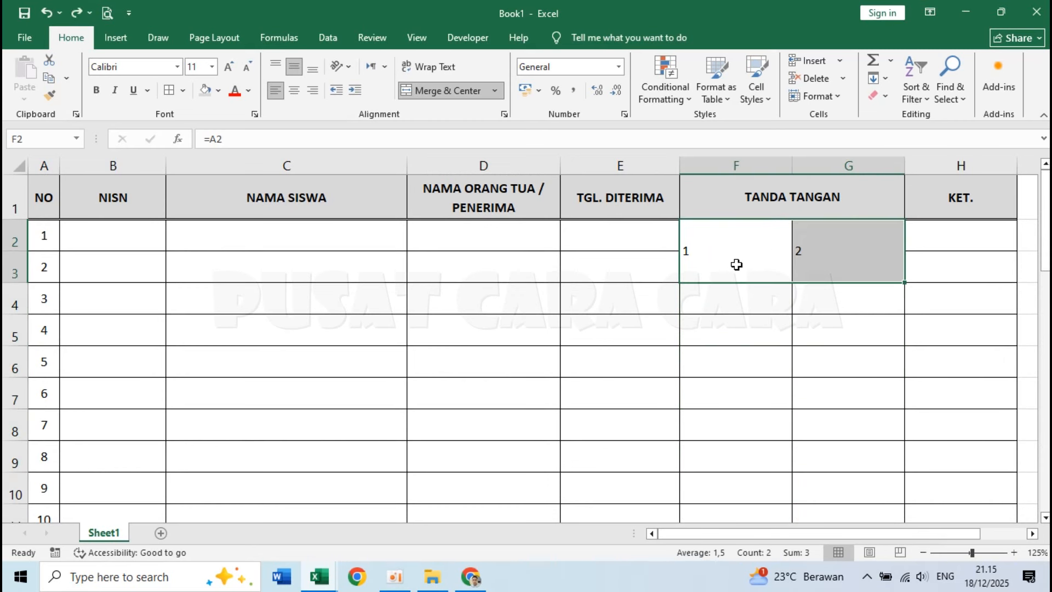
key(ctrl+z)
key(ctrl+z)
key(ctrl+z)
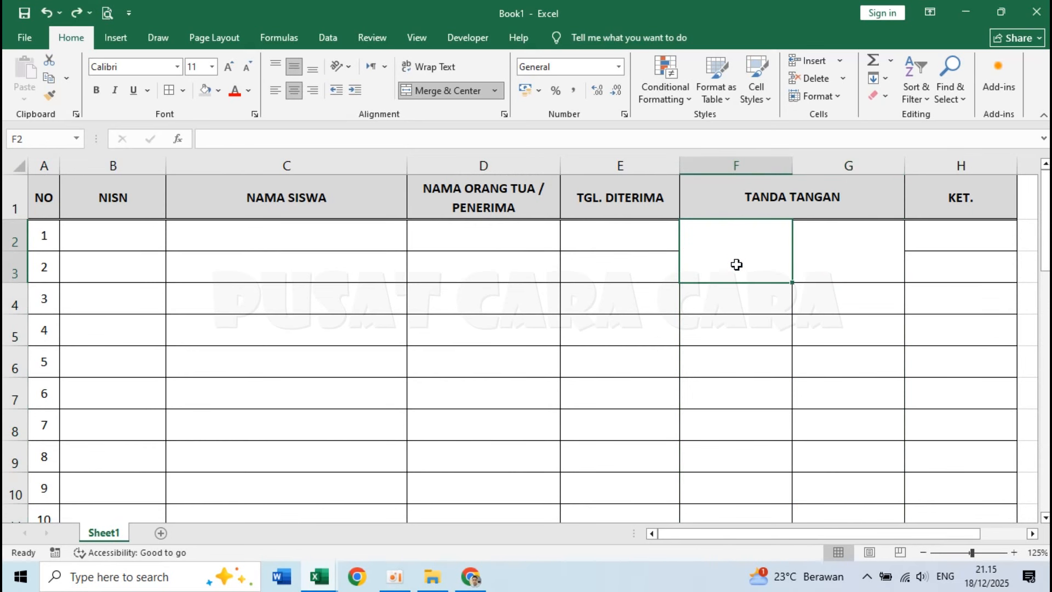
key(ctrl+z)
Apply the custom number format "# *." to cells F2 and G3.
click(758, 242)
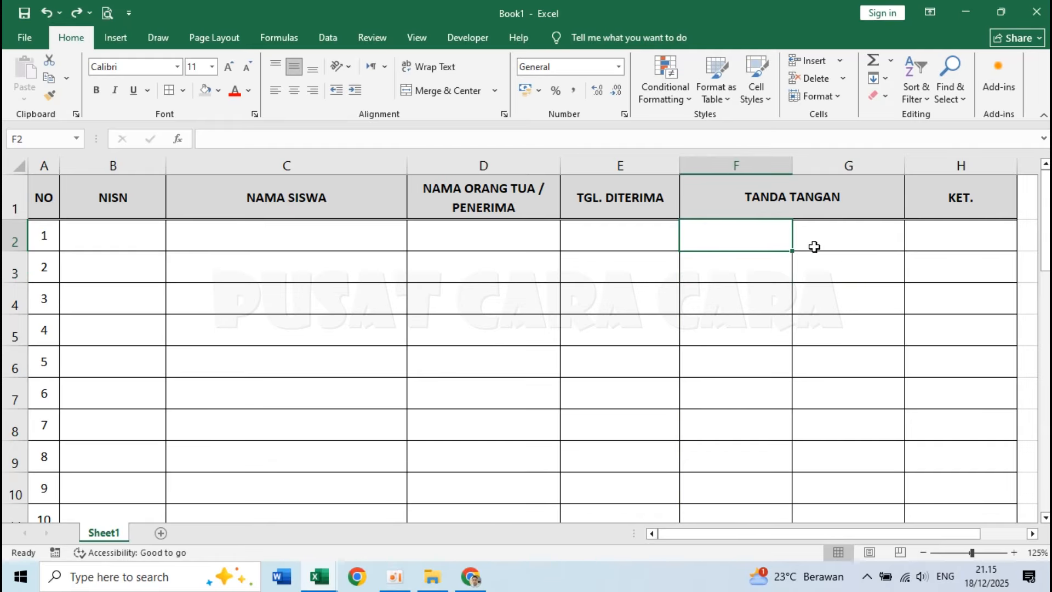
ctrl+click(846, 264)
right_click(741, 229)
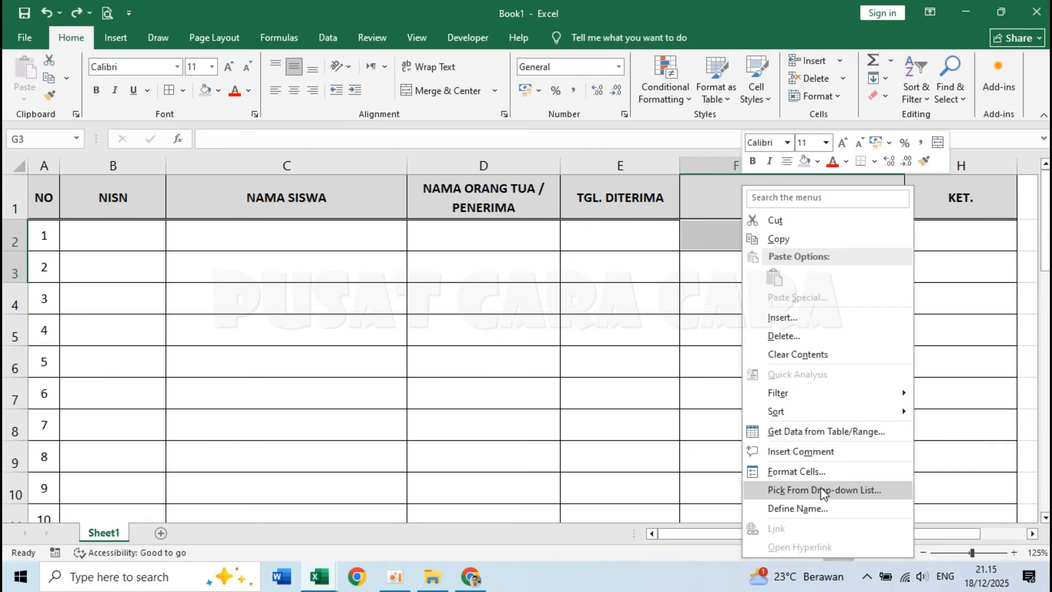
click(810, 474)
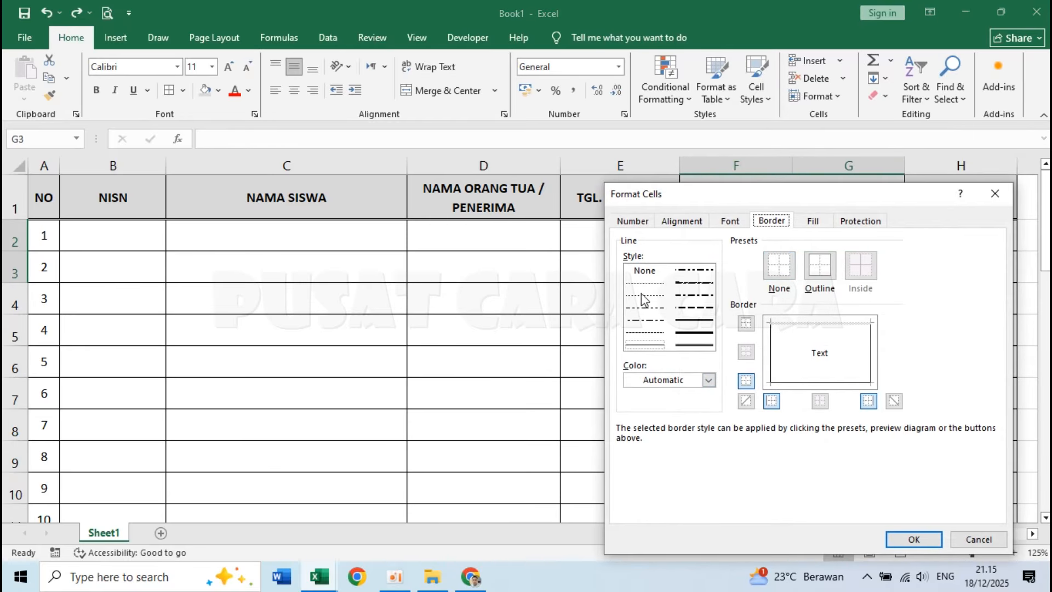
click(634, 220)
click(656, 366)
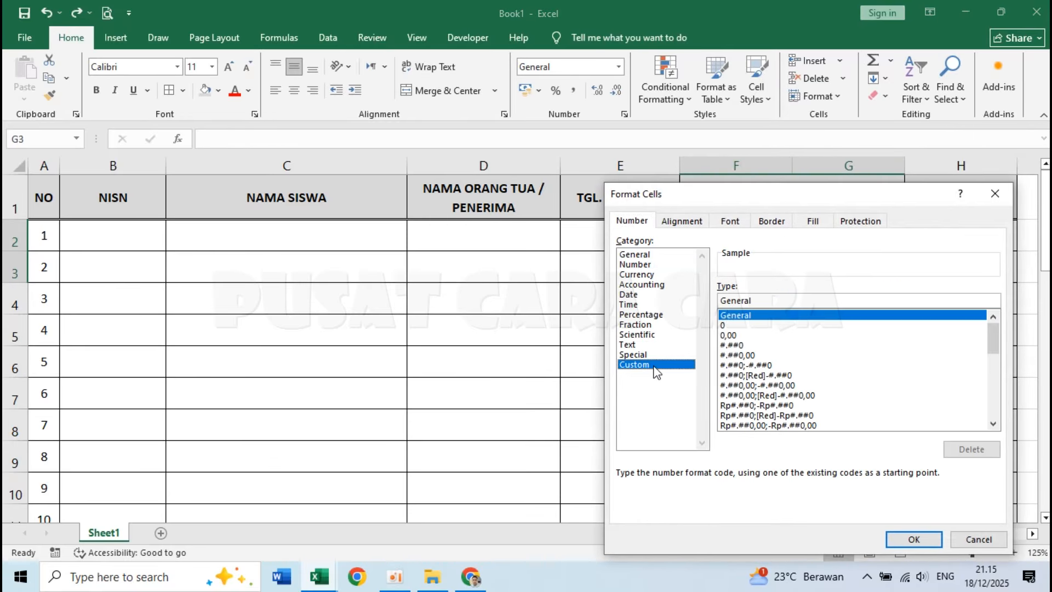
double_click(760, 300)
text(# *.)
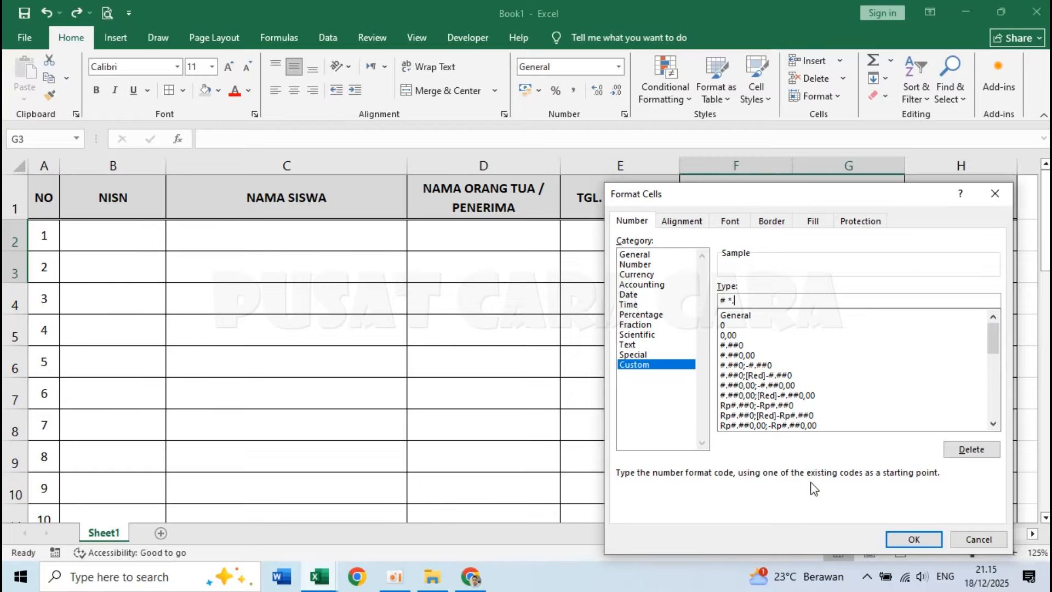
click(895, 540)
click(747, 216)
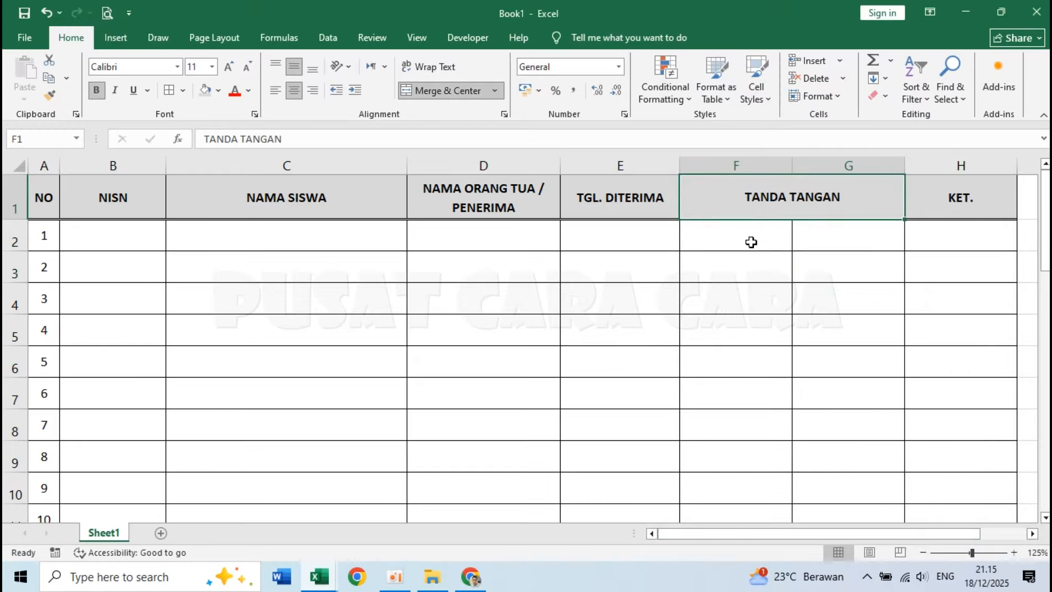
Enter the formula =A2 in F2 and =A3 in G3 to show the row numbers.
click(752, 239)
text(=)
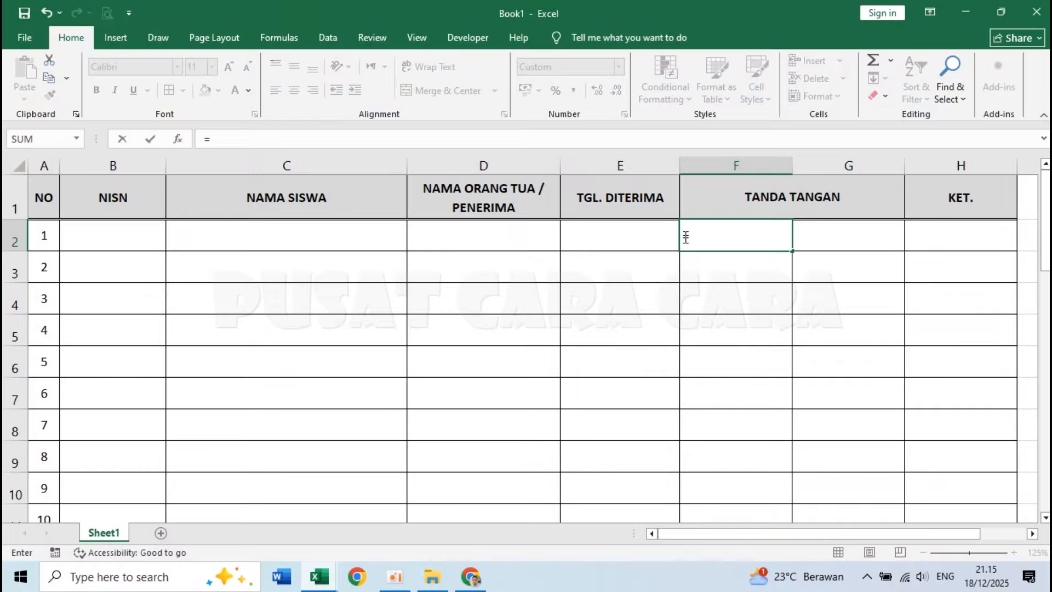
click(42, 234)
key(Return)
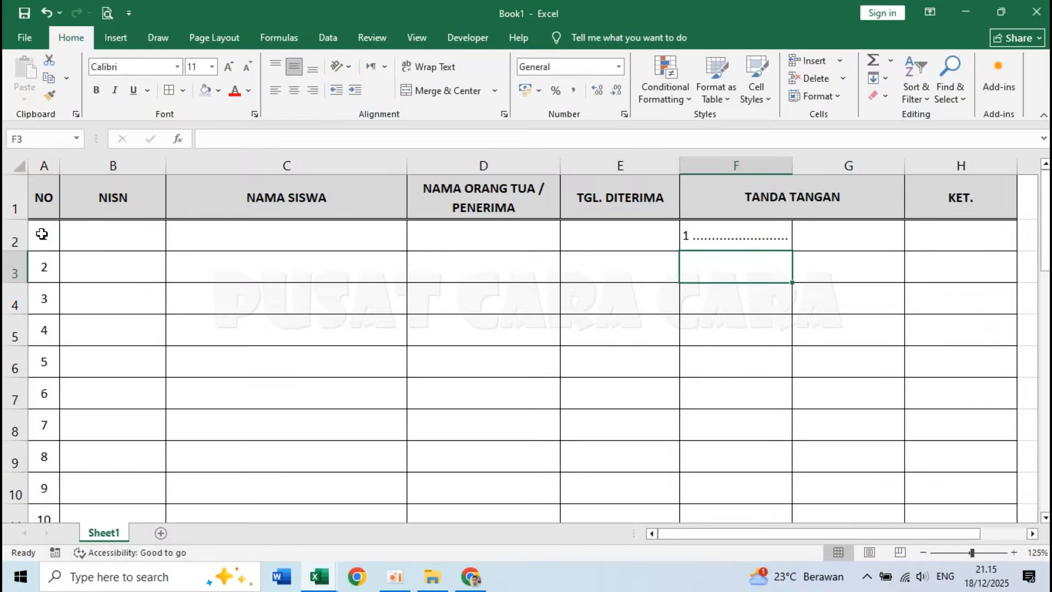
click(819, 272)
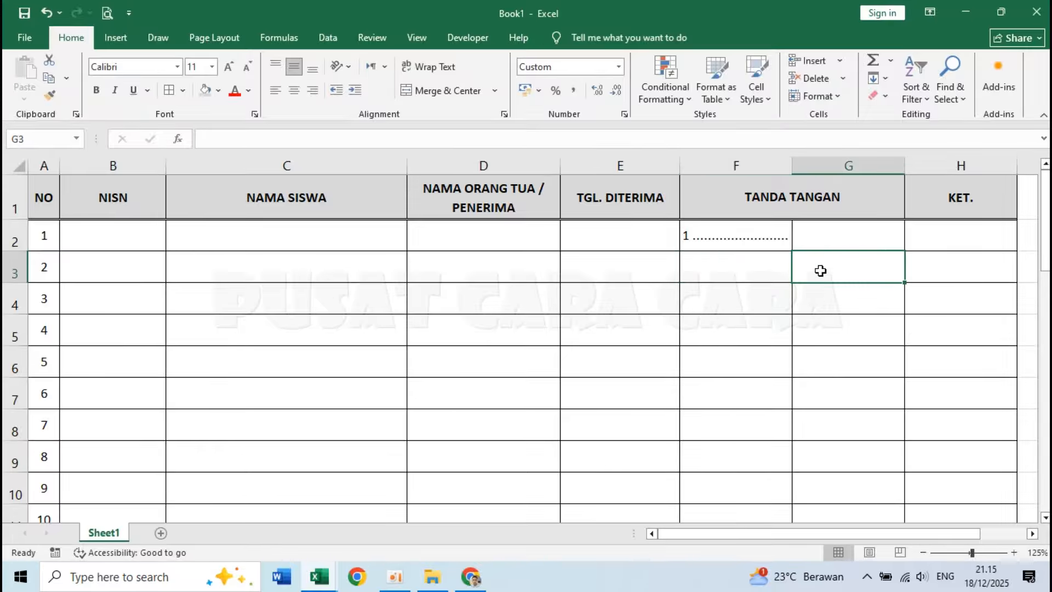
text(=)
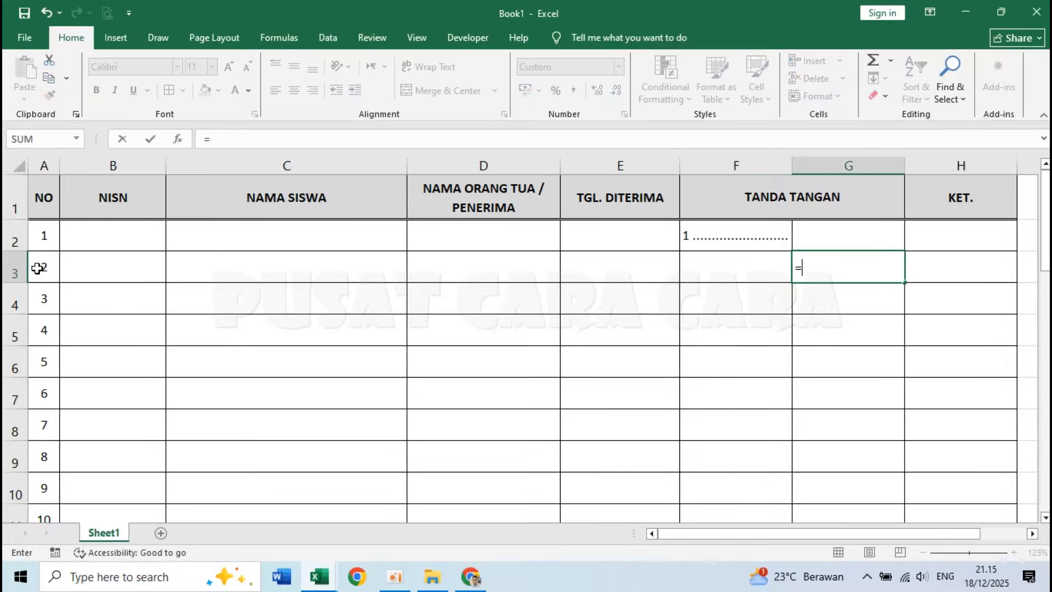
click(37, 270)
key(Return)
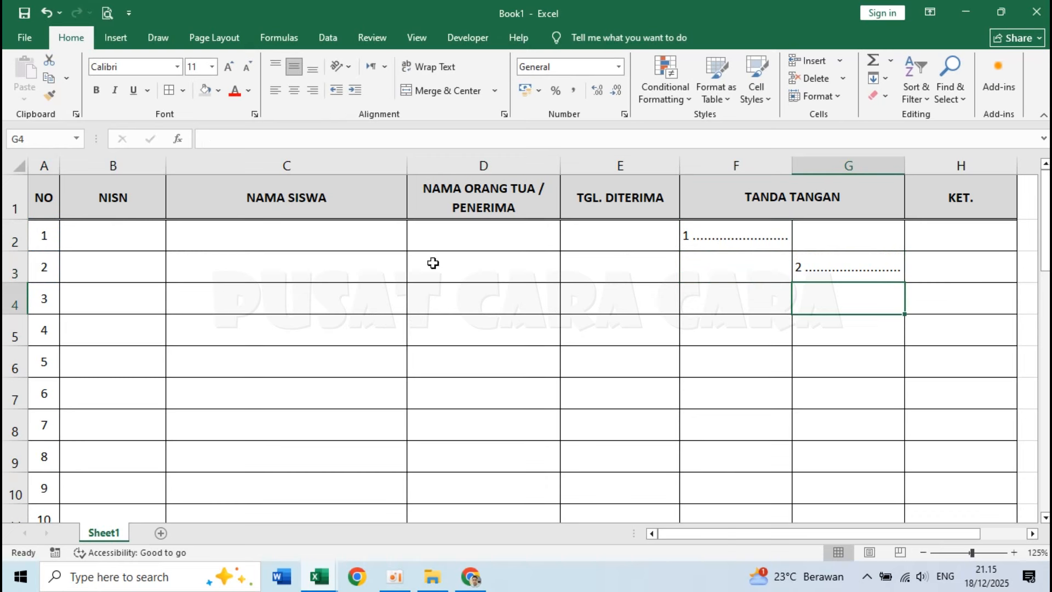
Bottom-align the dotted signature entries in F2 and G3.
click(701, 239)
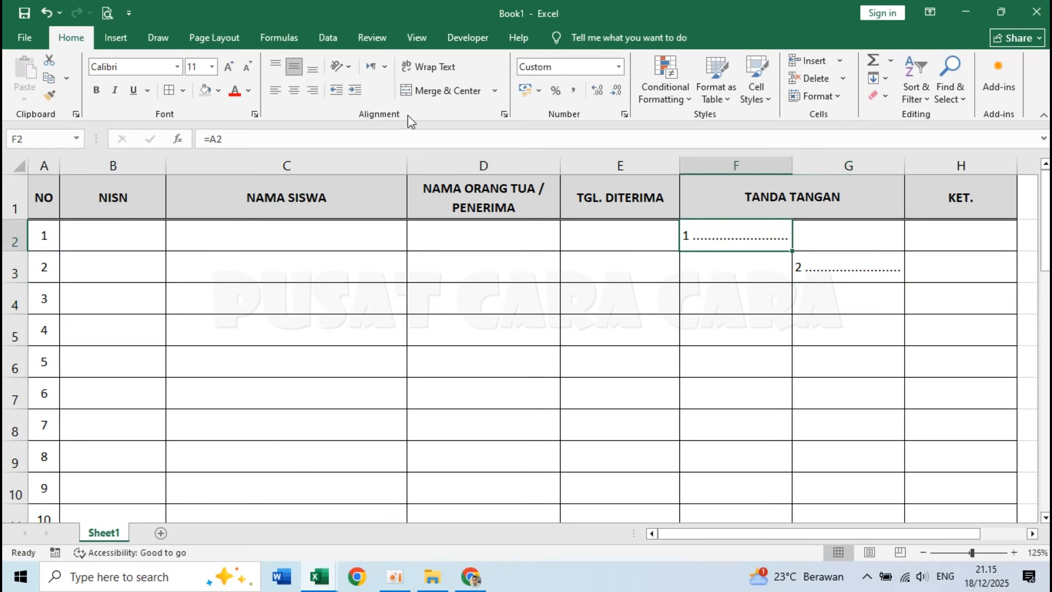
click(314, 69)
click(865, 269)
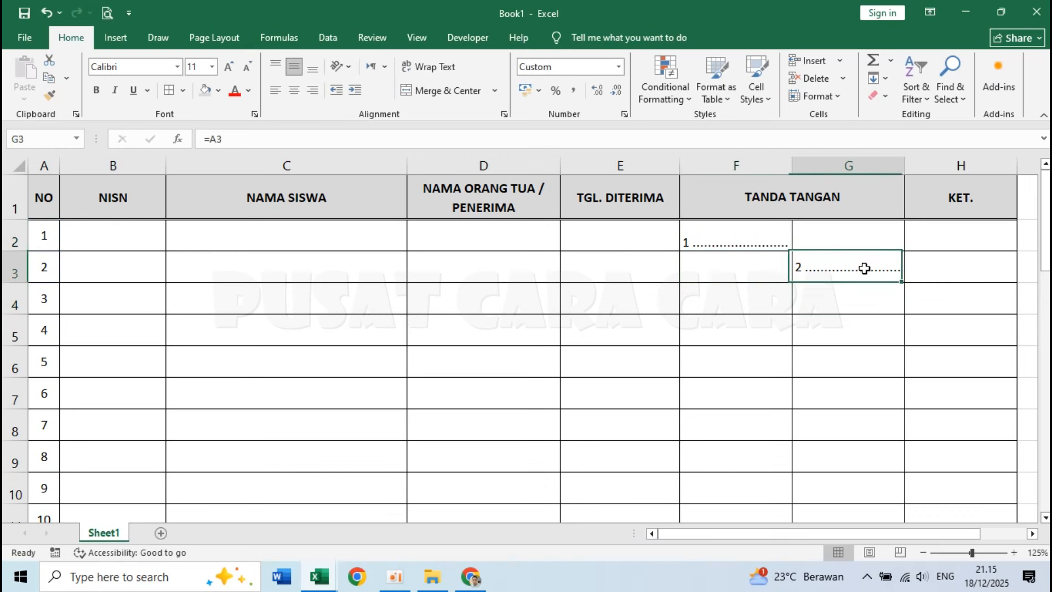
click(314, 67)
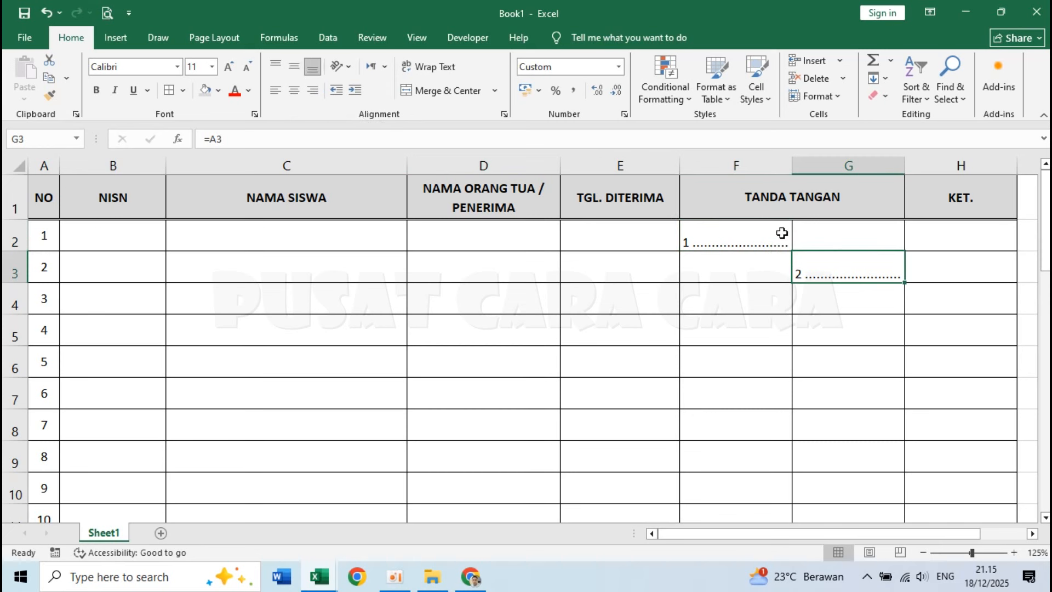
Fill the alternating signature pattern in F2:G3 down through all the numbered rows.
drag(782, 233, 845, 261)
drag(905, 283, 853, 453)
scroll(853, 451, up, 9)
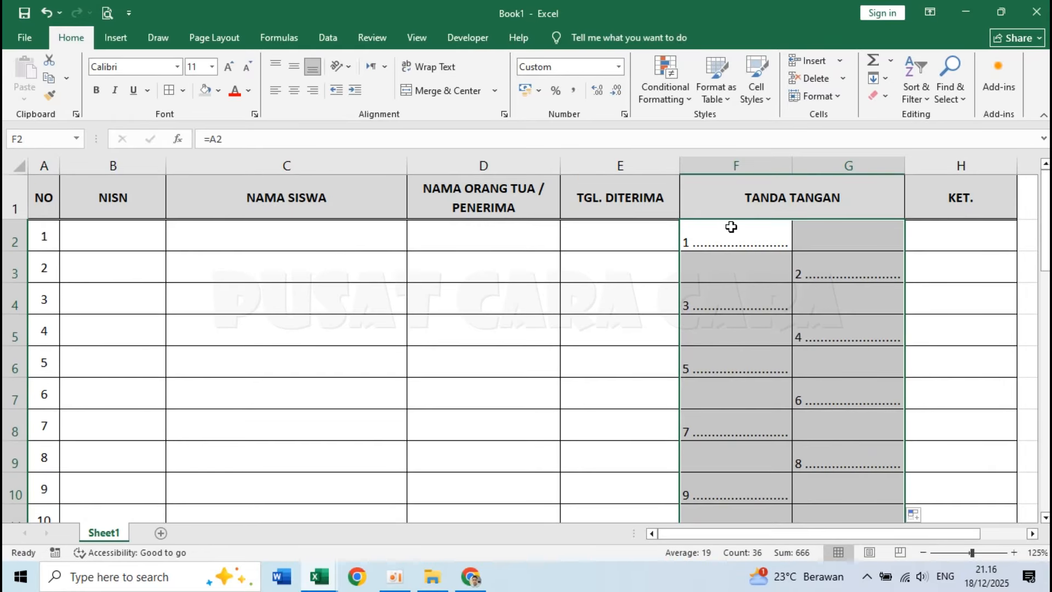
click(731, 228)
click(836, 276)
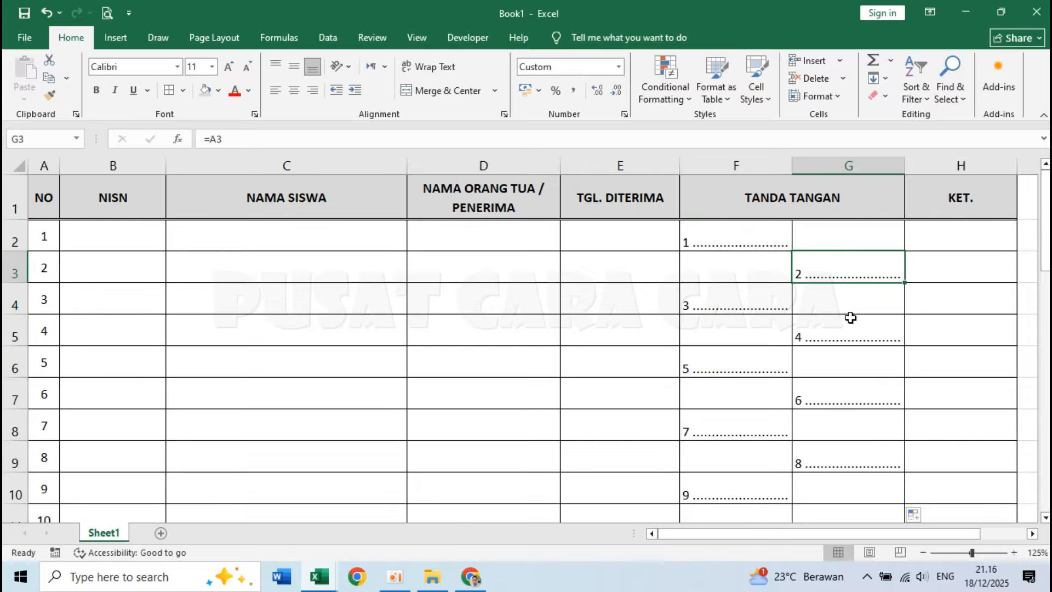
click(756, 277)
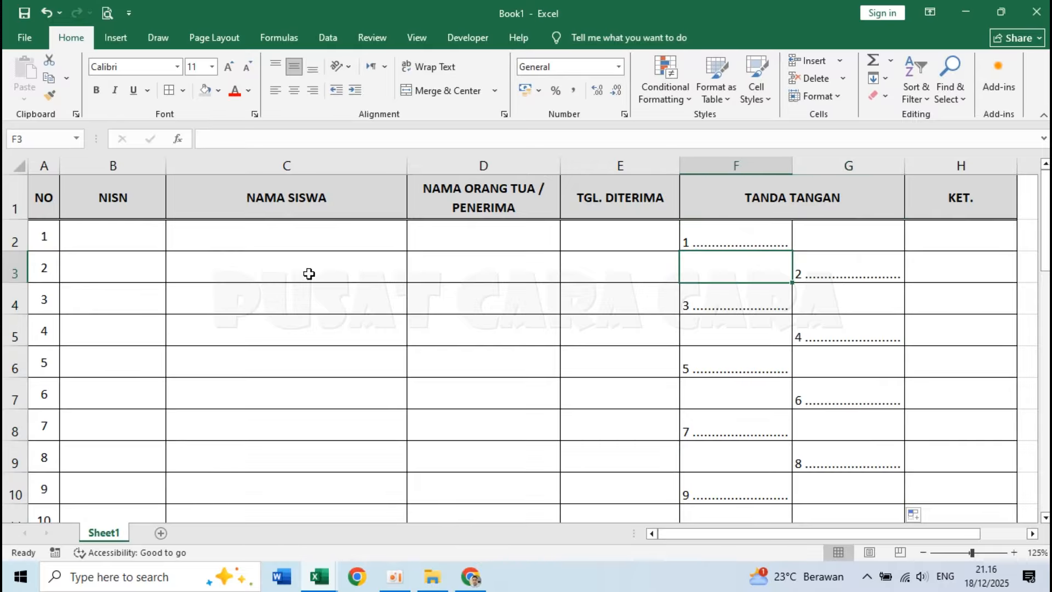
Check the letterhead and class details layout above the table in the Daftar Penerimaan Rapor workbook, and return to Book1.
scroll(308, 275, down, 3)
scroll(308, 275, up, 3)
click(322, 576)
click(235, 507)
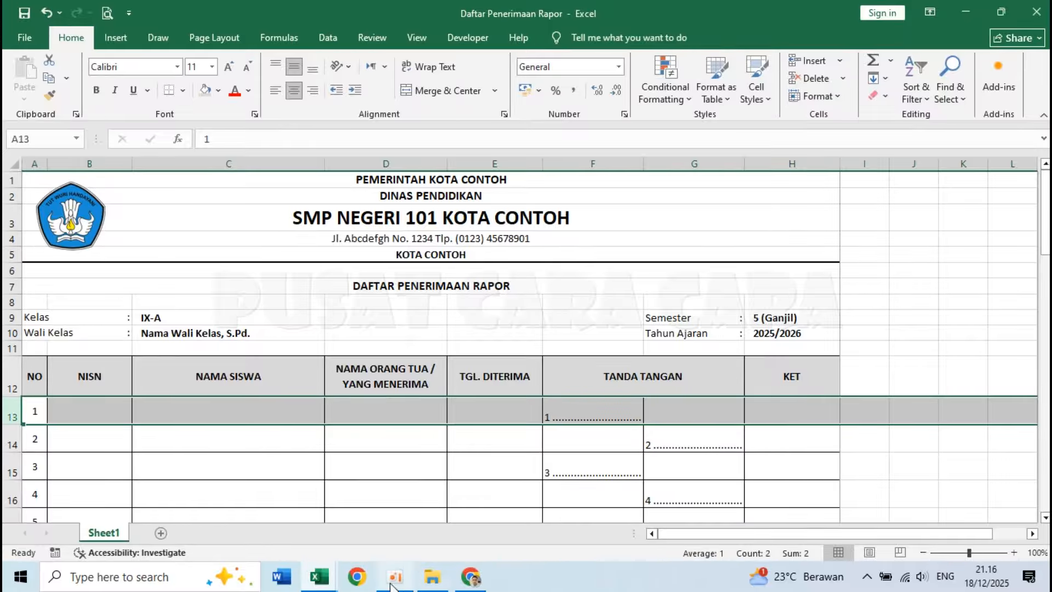
mouse_move(319, 576)
click(359, 518)
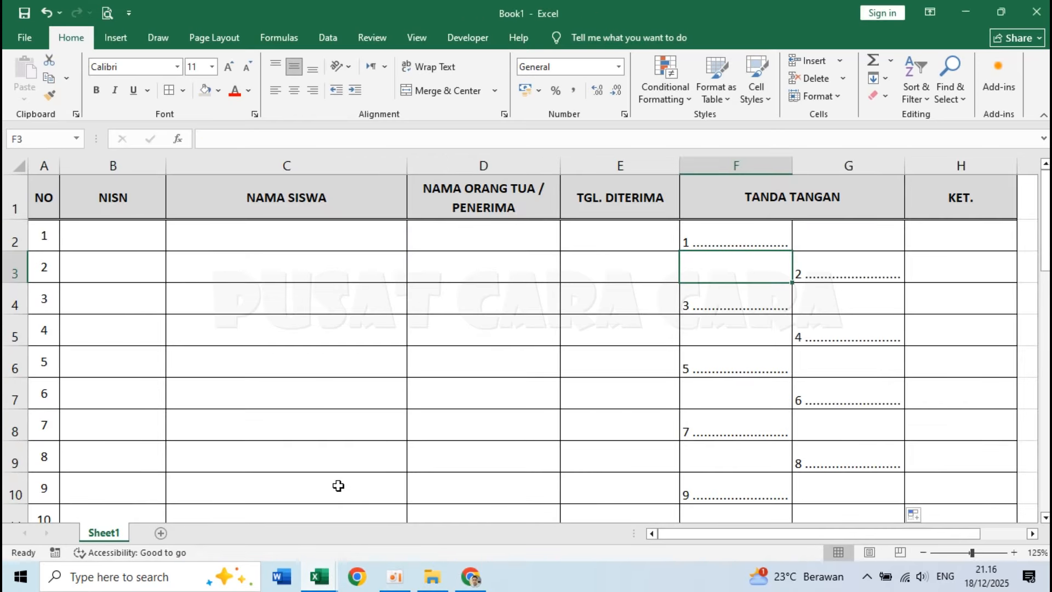
Insert 11 blank rows above the table's header row.
right_click(12, 197)
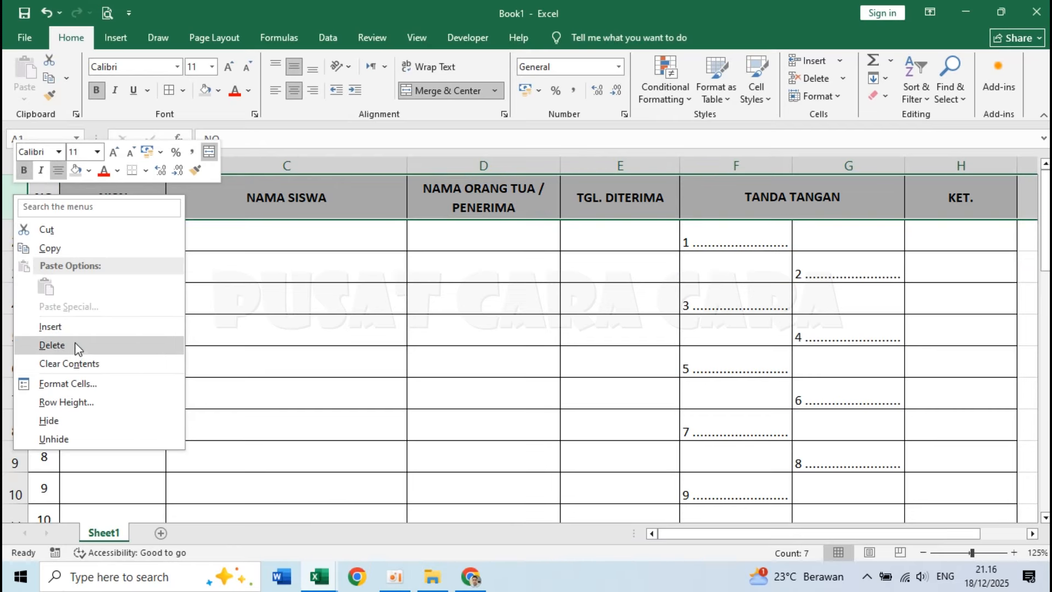
click(70, 328)
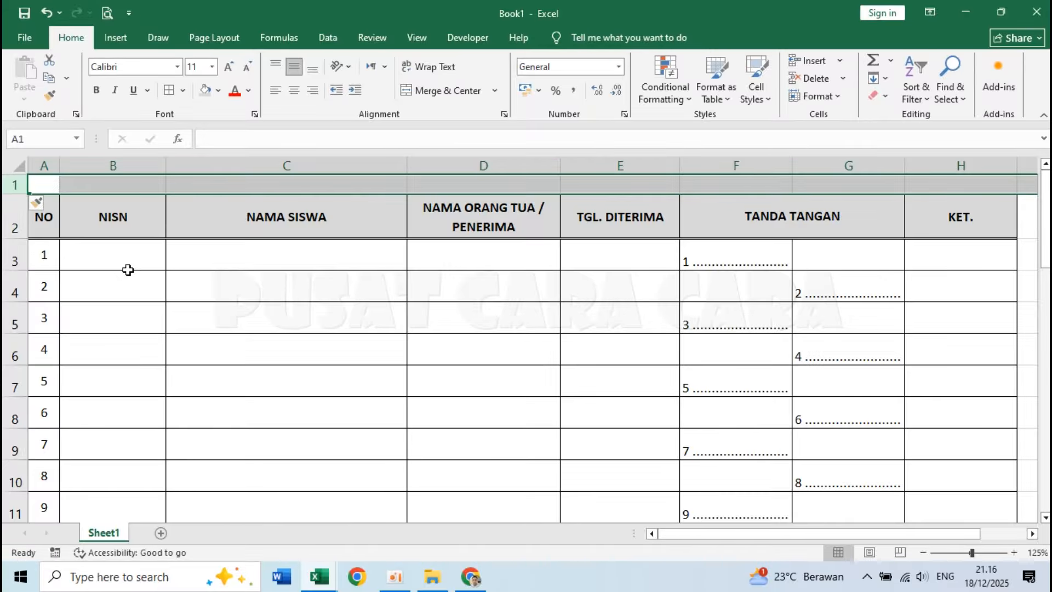
key(ctrl+plus)
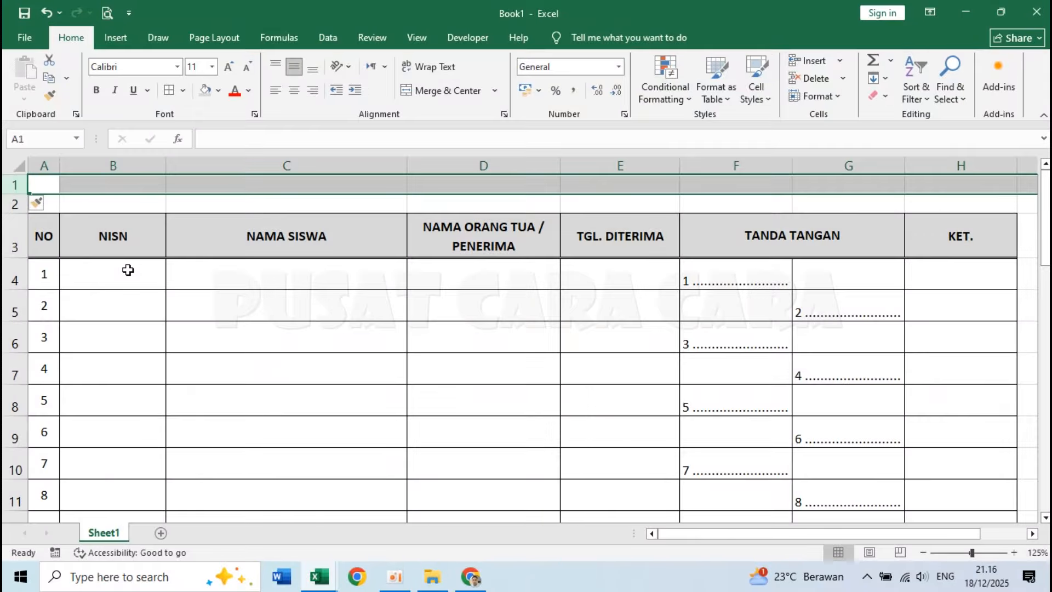
key(ctrl+plus)
key(ctrl+plus)
key(ctrl+plus)
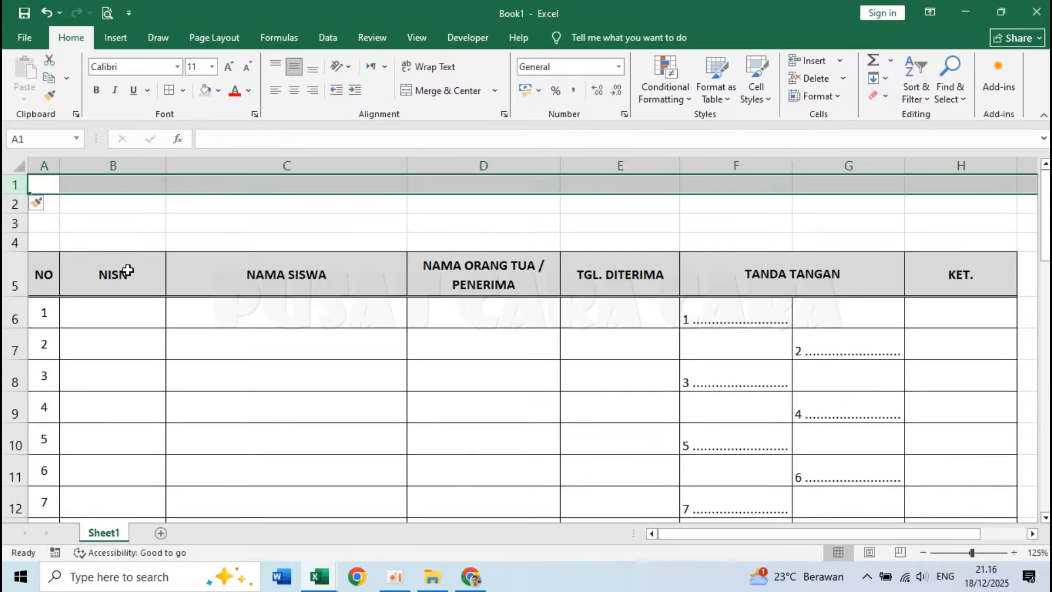
key(ctrl+plus)
key(ctrl+plus)
key(ctrl+plus)
key(ctrl+plus)
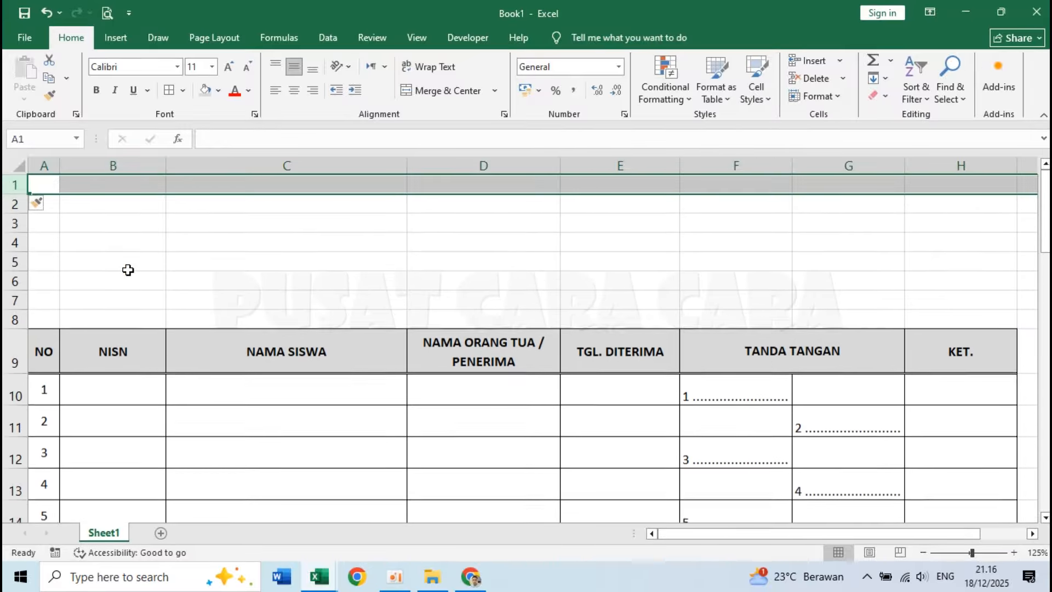
key(ctrl+plus)
key(ctrl+plus)
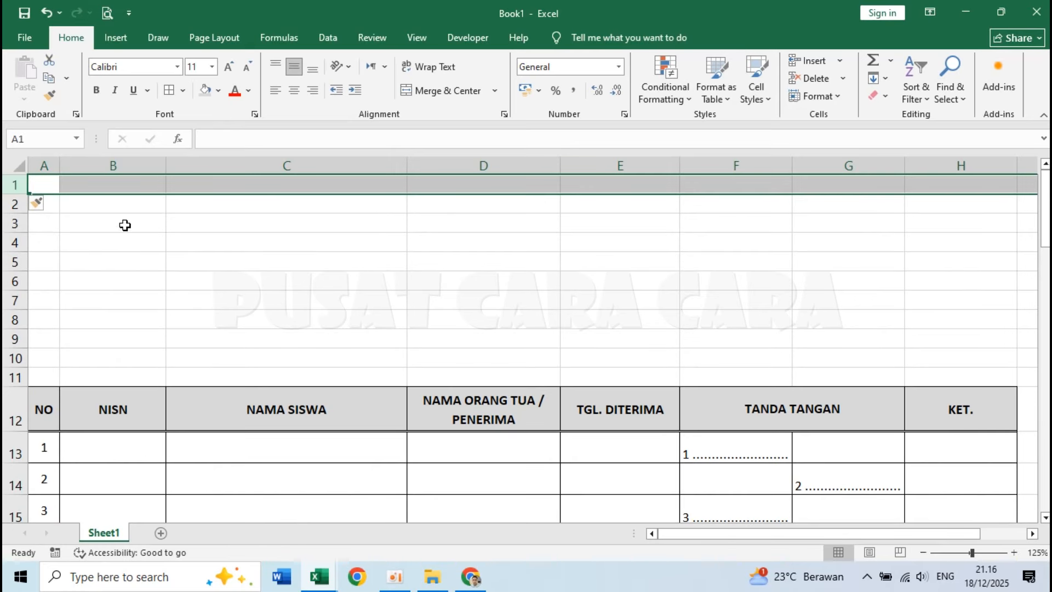
Left-align the blank cells A1:A11 above the table.
click(212, 354)
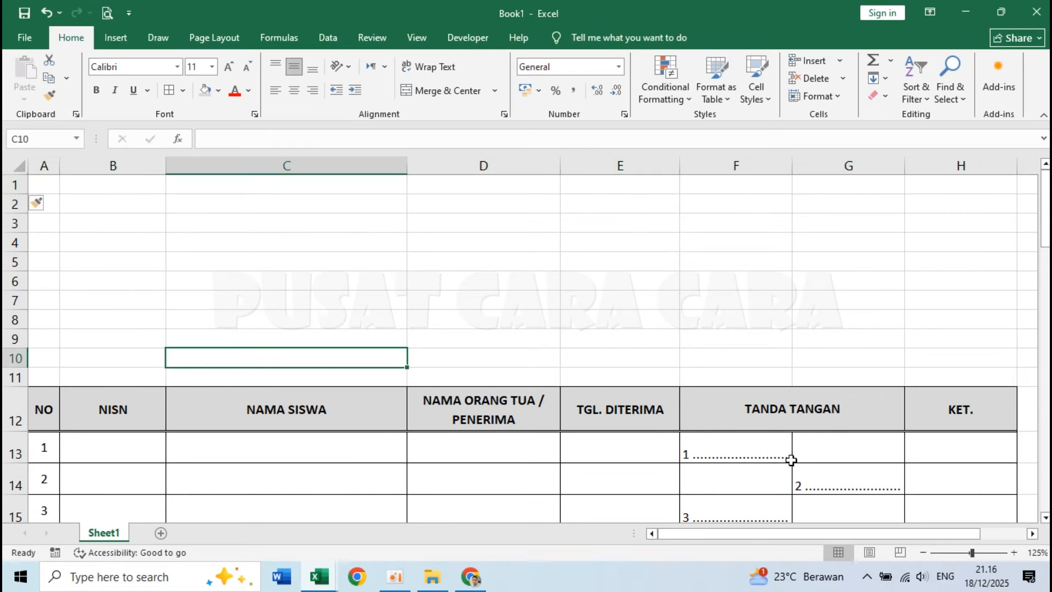
click(924, 553)
click(924, 553)
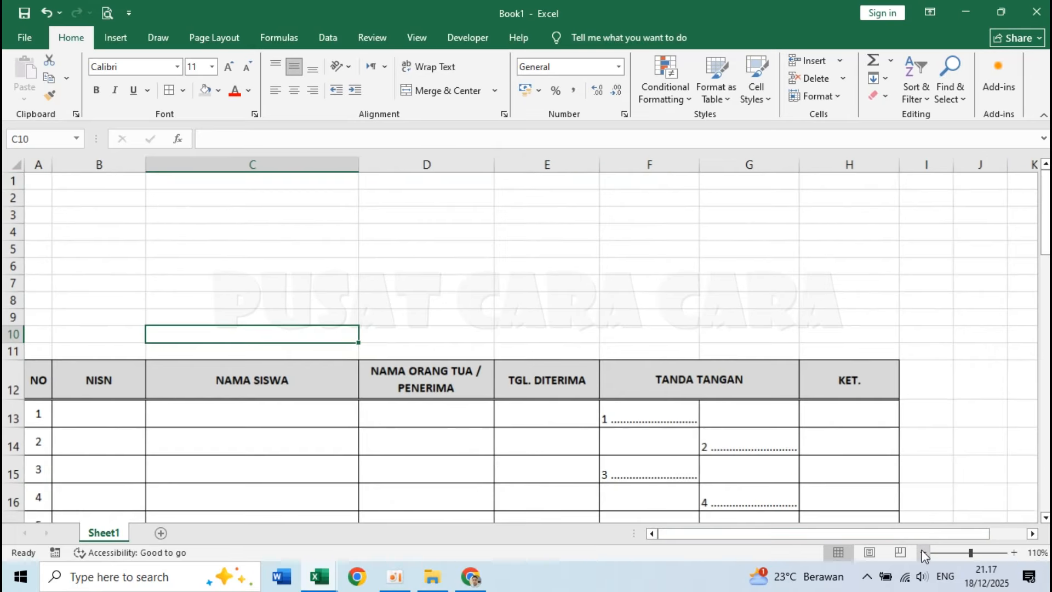
click(434, 266)
click(38, 183)
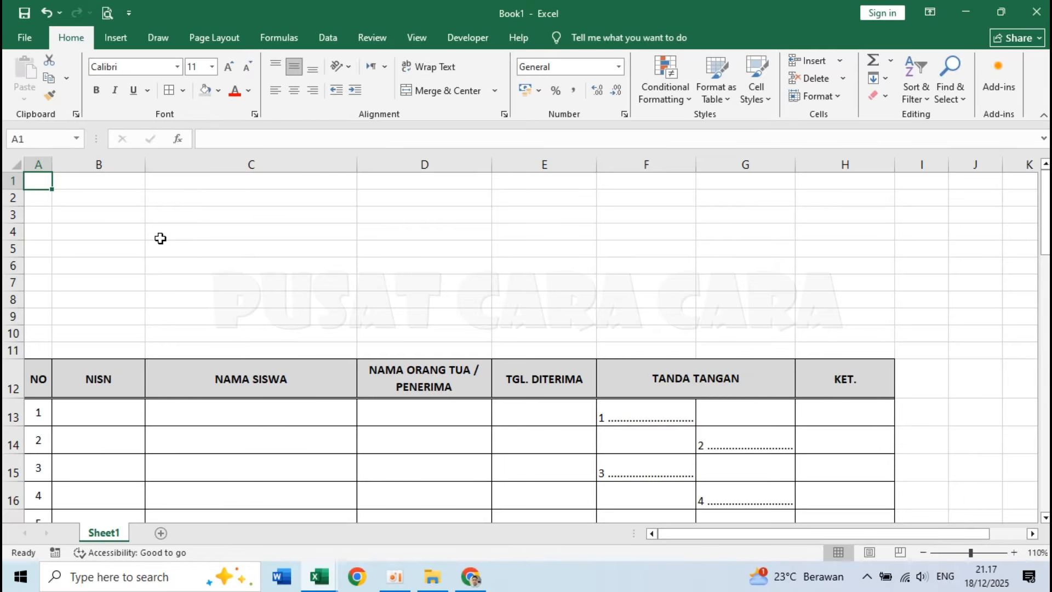
drag(34, 184, 38, 351)
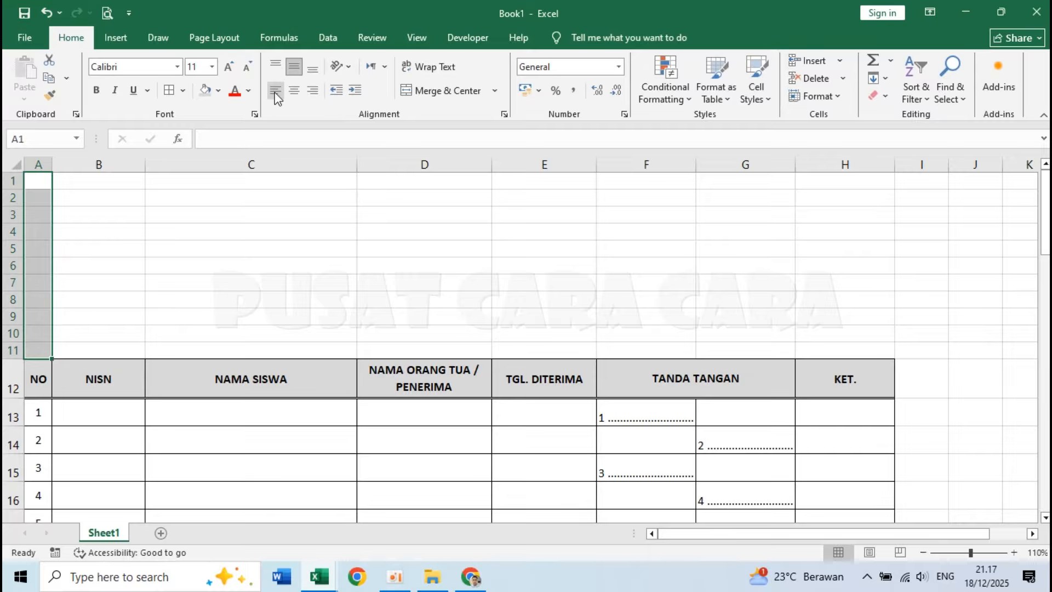
click(279, 93)
Enter the letterhead lines PEMERINTAH KOTA CONTOH in A1 and DINAS PENDIDIKAN in A2.
click(42, 184)
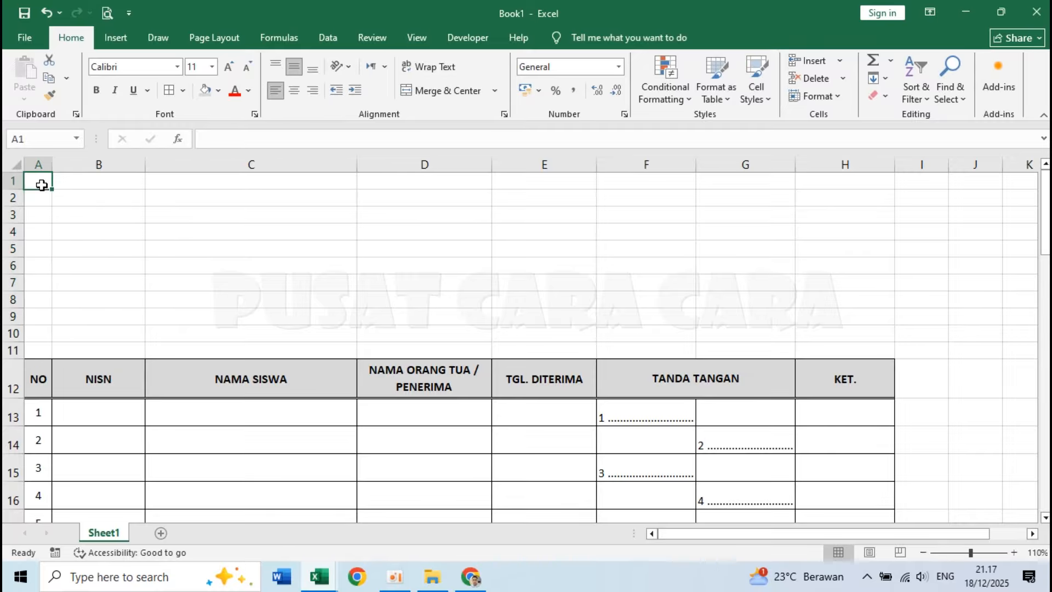
text(PEMERINTAH K)
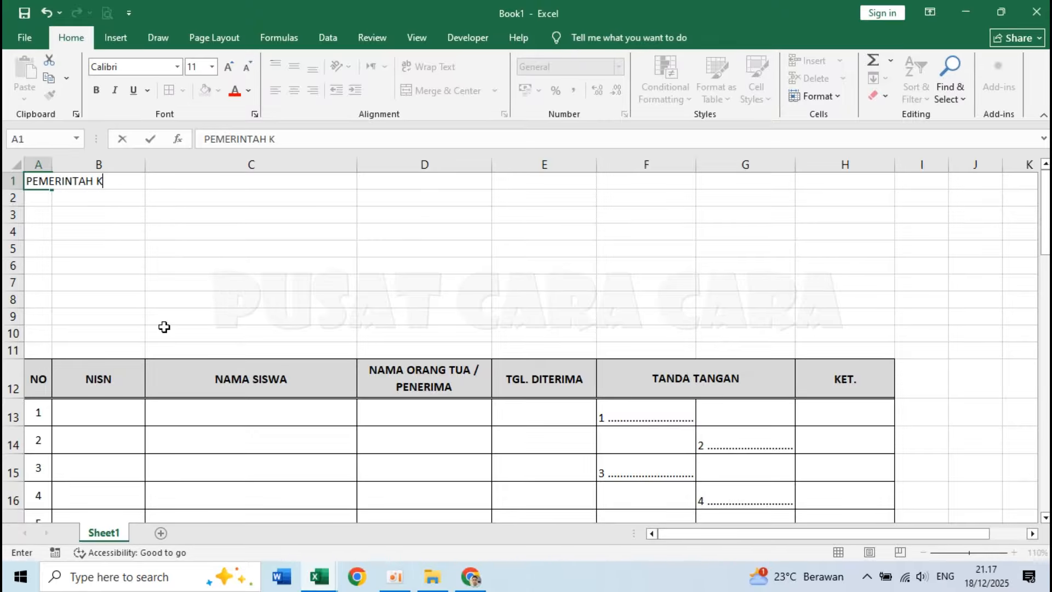
text(OTA CONTOH)
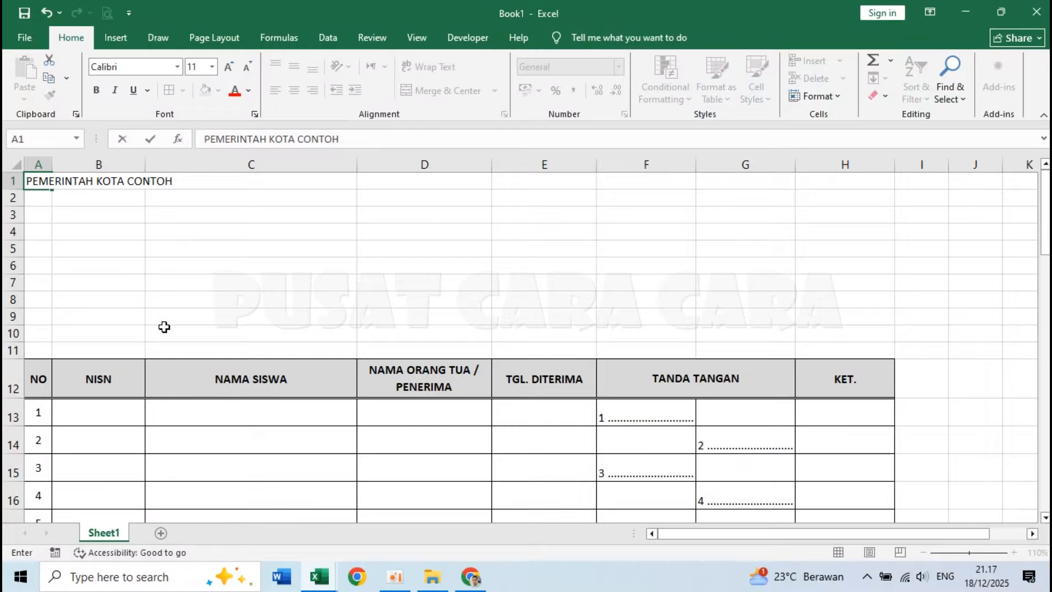
key(Return)
text(DINAS PENDIDIKAN)
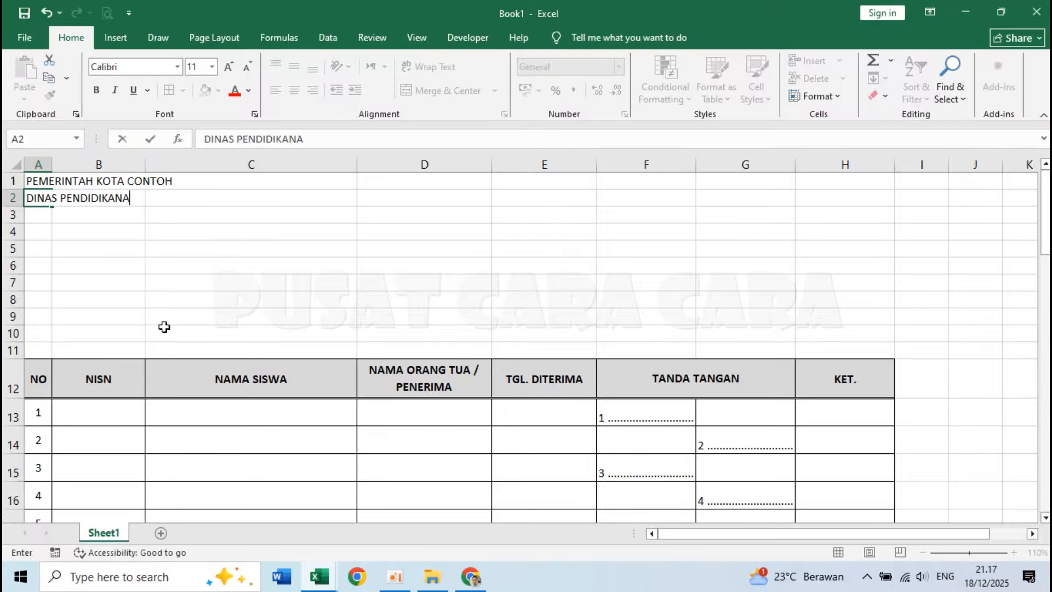
key(Return)
Enter the school name SMP NEGERI 101 CONTOH in A3.
text(S)
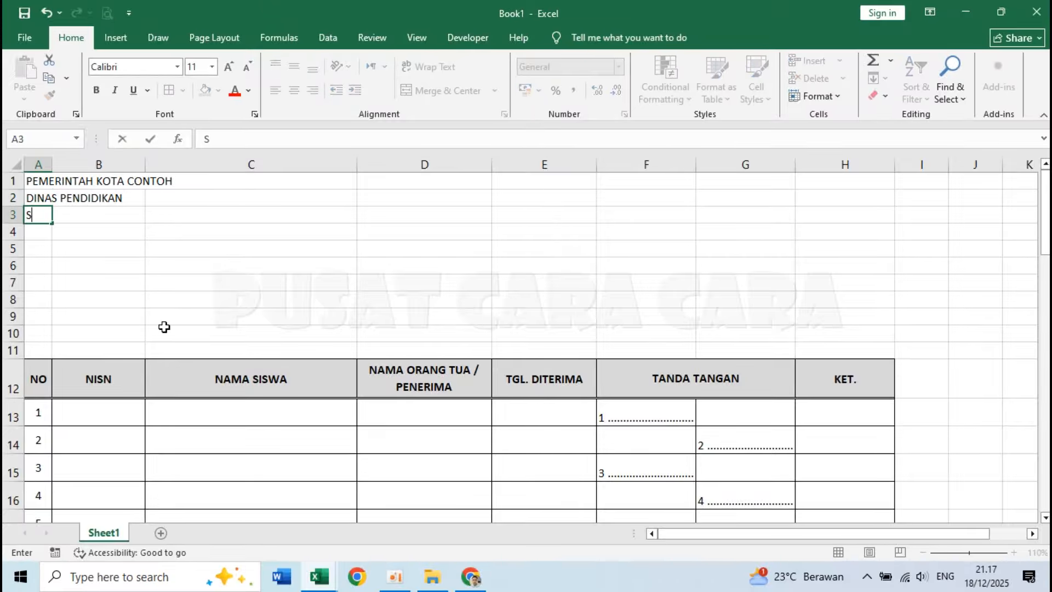
text(MP NEGERI 101)
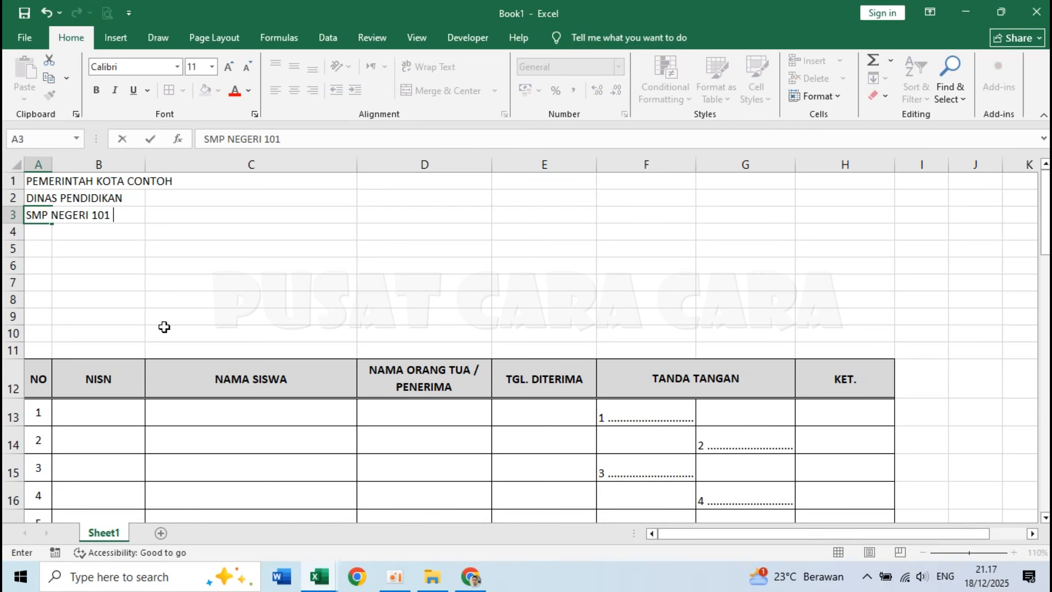
text( CONTOH)
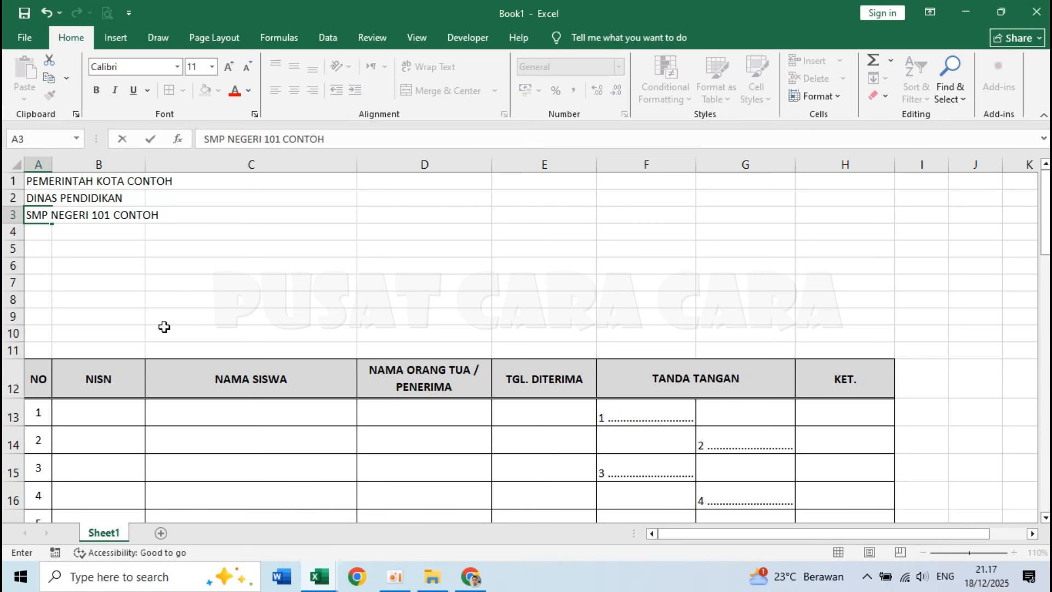
key(Return)
Enter the school's street address and phone number in A4.
text(Jl. Abcdefg)
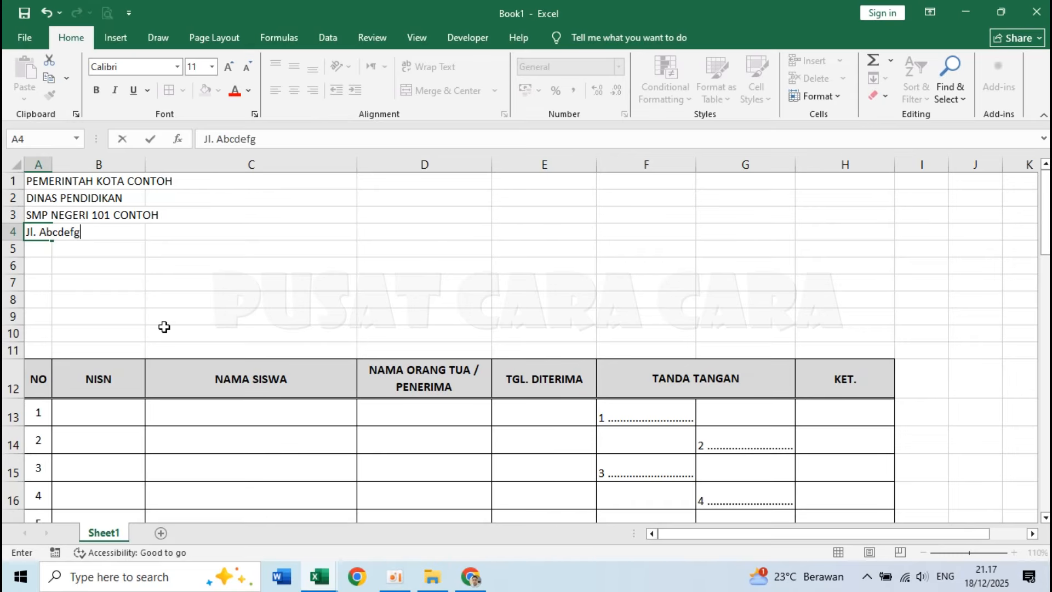
text( No. 12345 Tlp. (012)
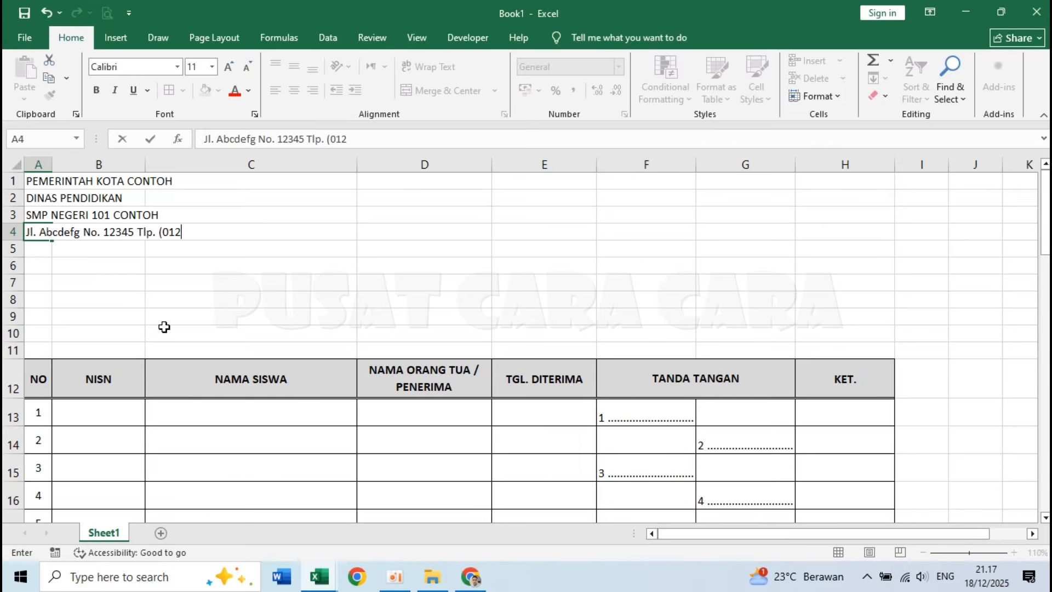
text(3) 45678901)
key(Return)
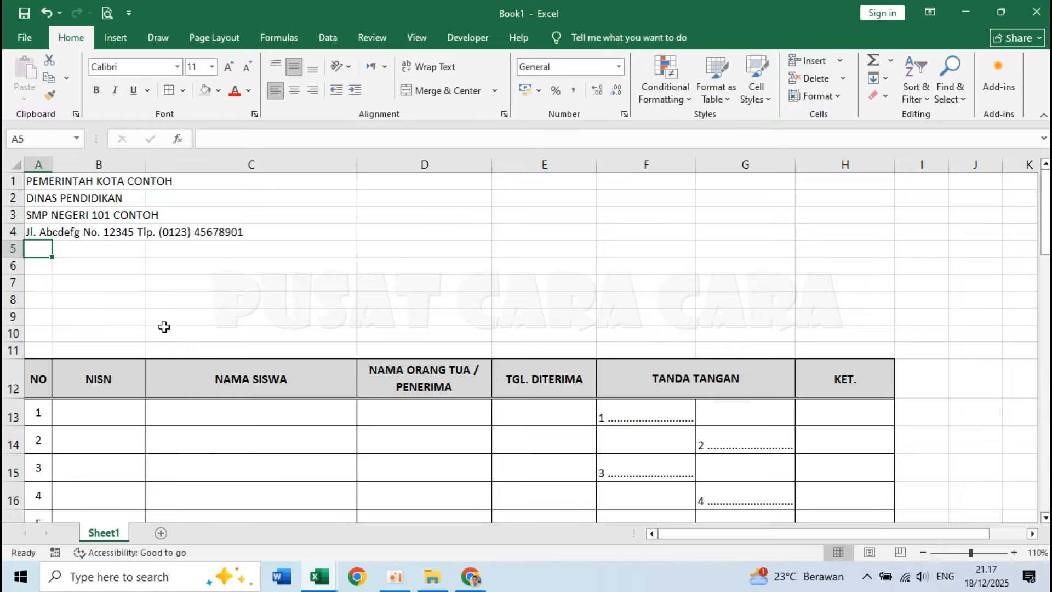
Enter KOTA CONTOH in A5 and the title DAFTAR PENERIMAAN RAPOR in A7, leaving row 6 empty.
text(KOTA CONTOH)
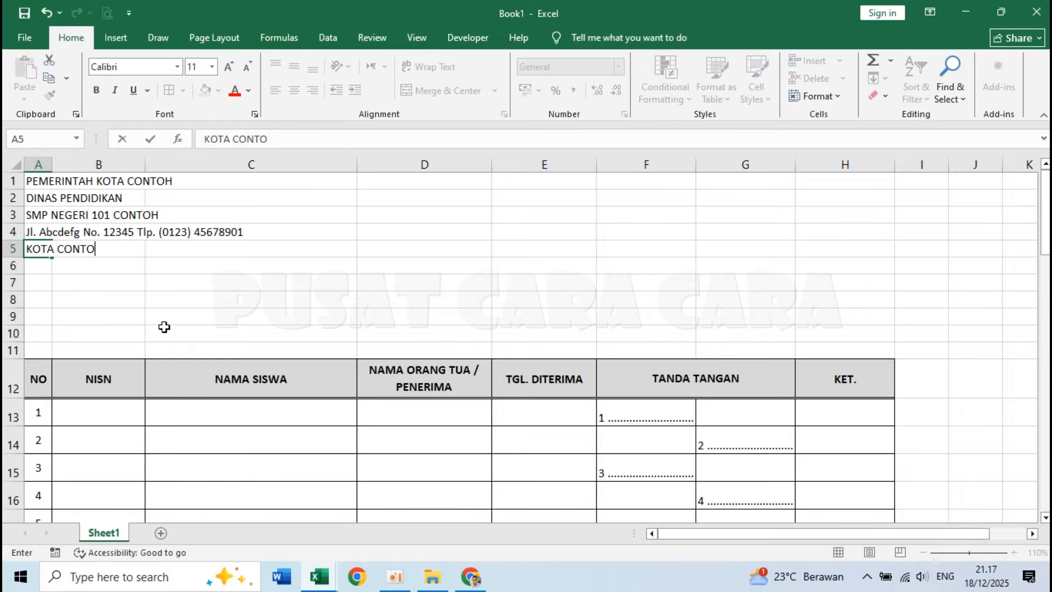
key(Return)
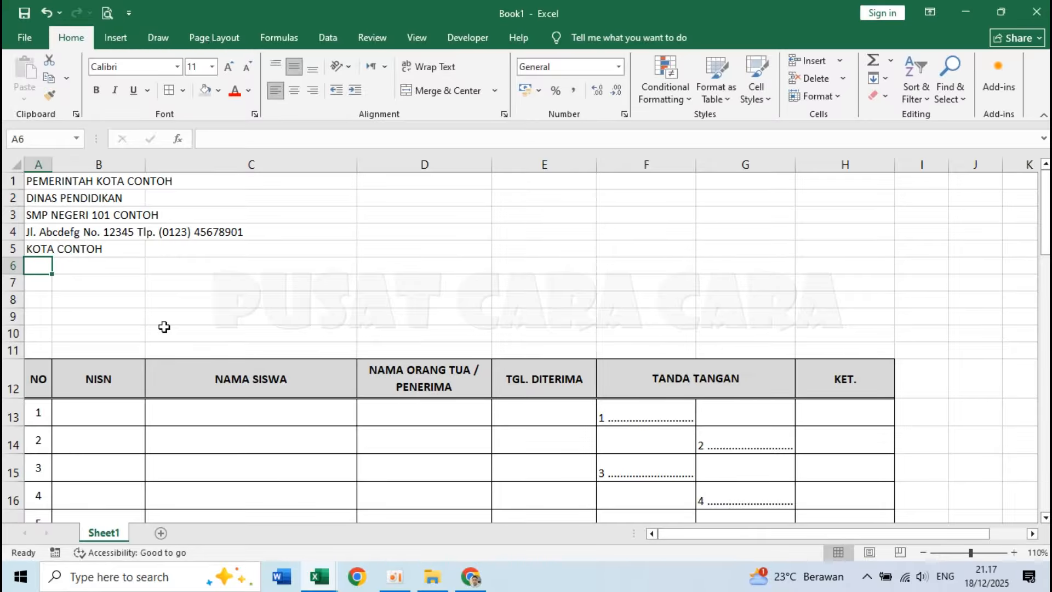
key(Return)
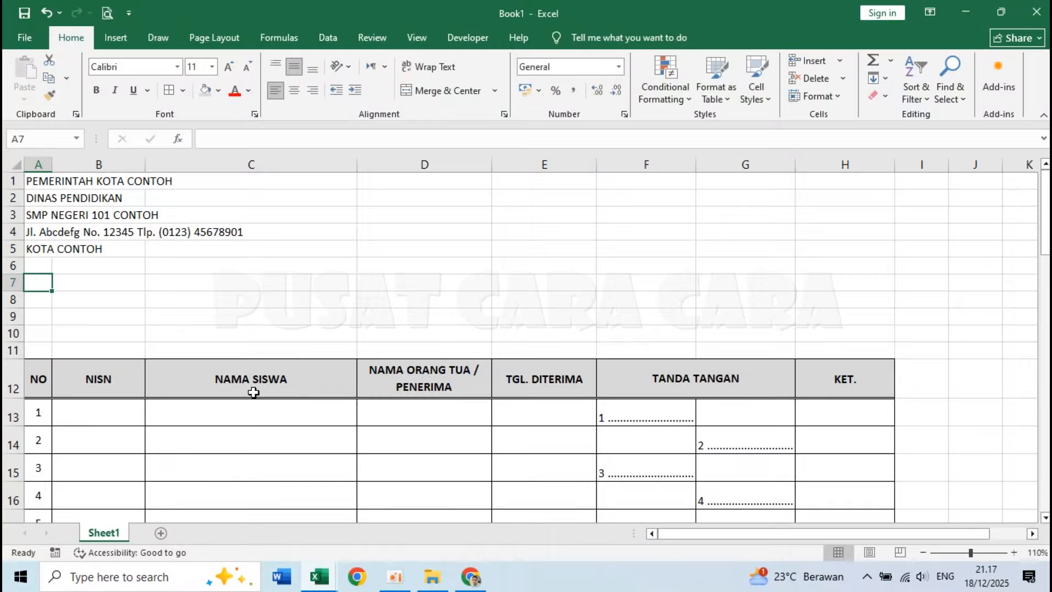
text(DAFTAR PENERIMAA)
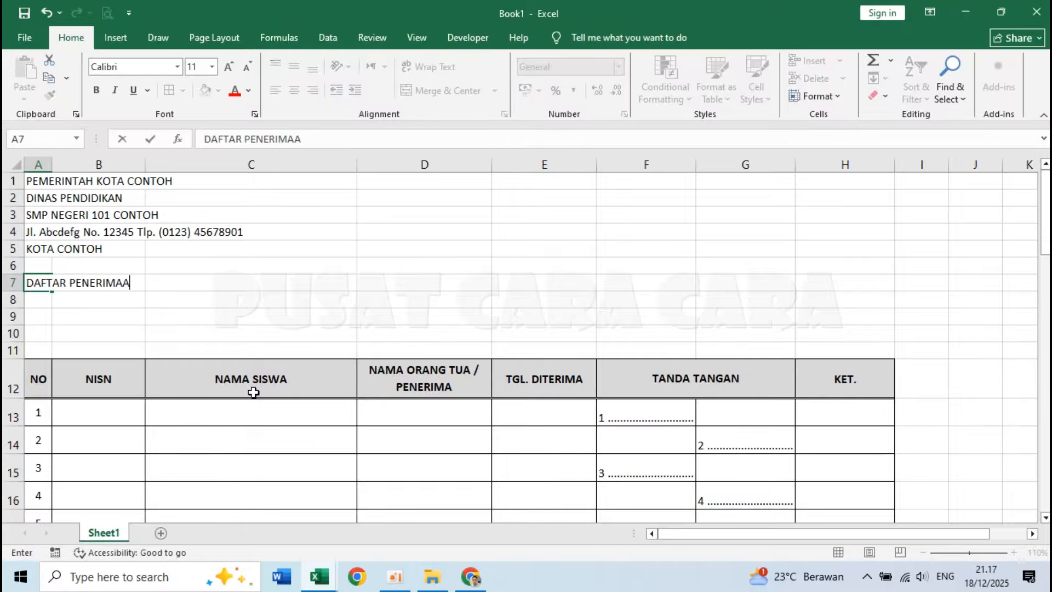
text(N RAPOR)
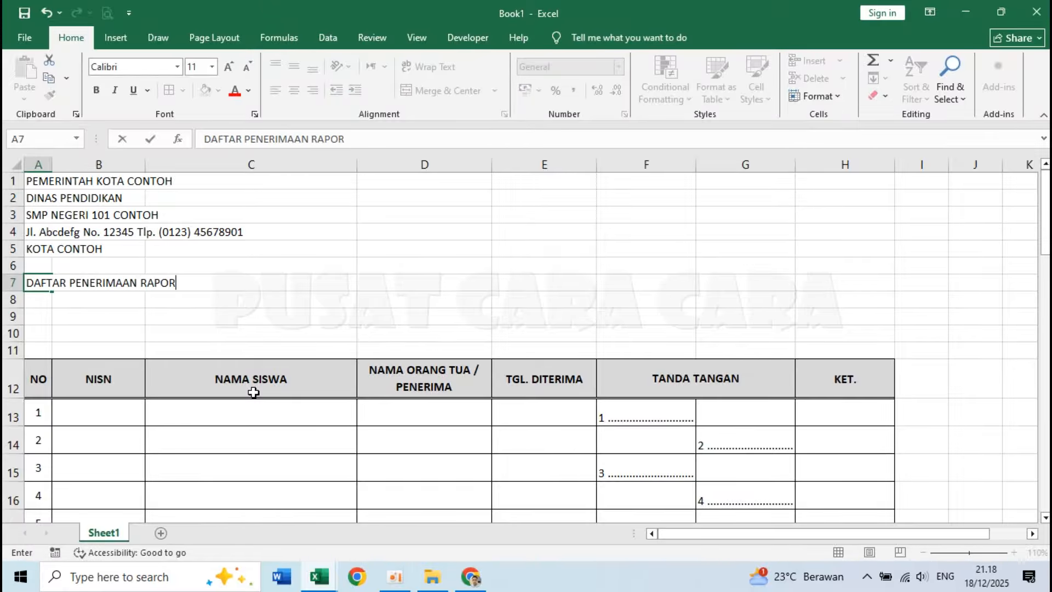
key(Return)
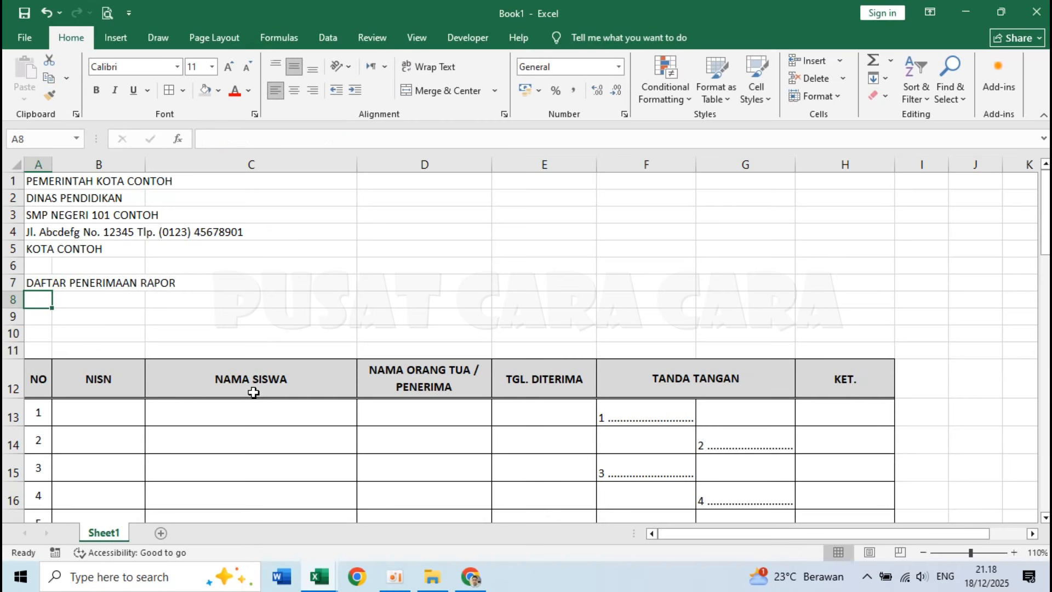
Merge and center the PEMERINTAH KOTA CONTOH line across A1:H1, following the heading layout in the Daftar Penerimaan Rapor workbook.
click(310, 581)
click(235, 494)
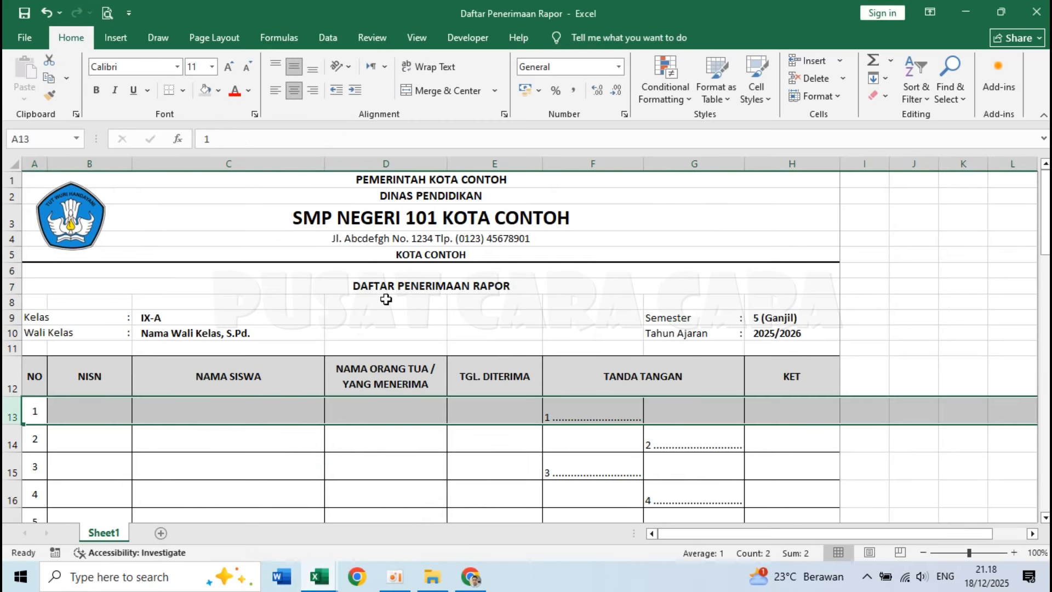
click(319, 577)
click(424, 519)
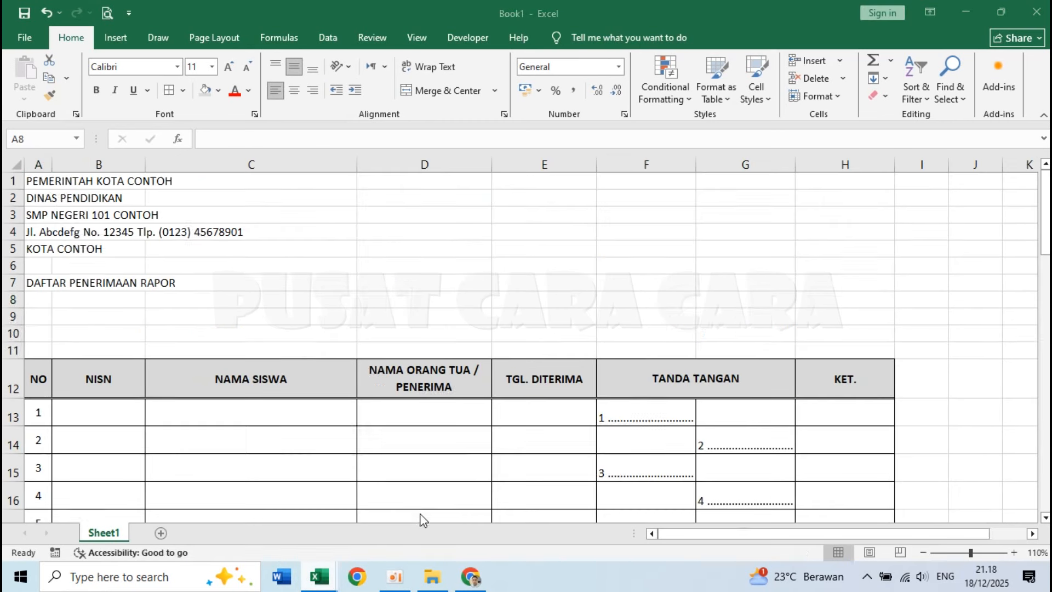
click(117, 229)
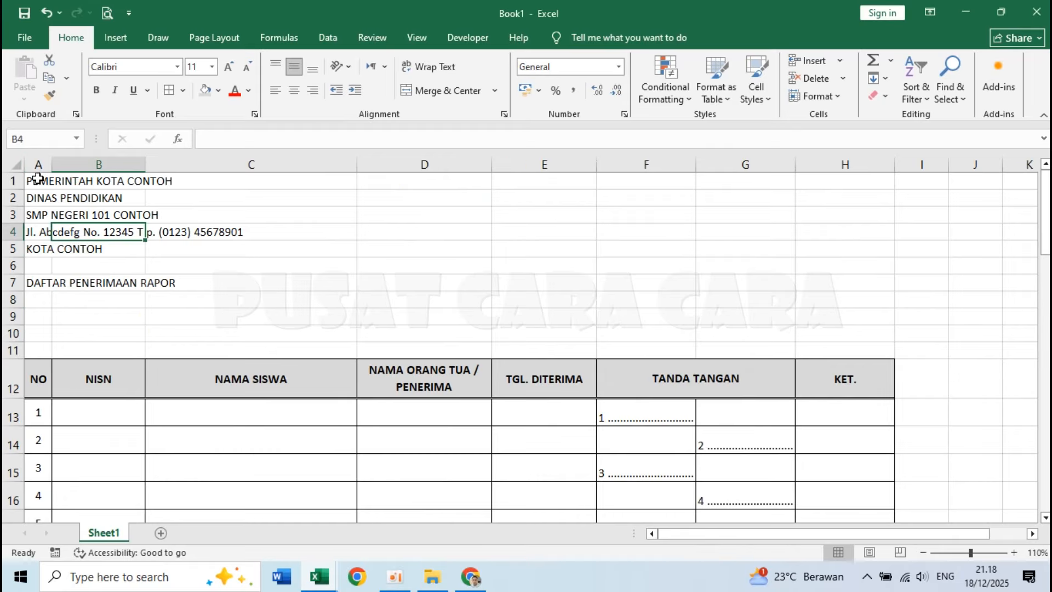
drag(37, 180, 833, 179)
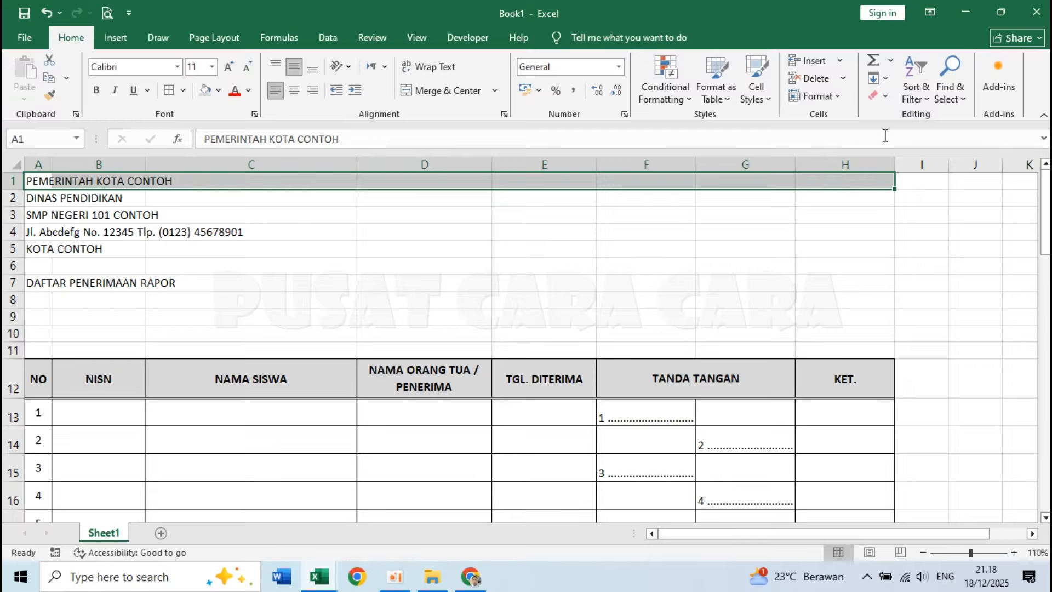
click(440, 92)
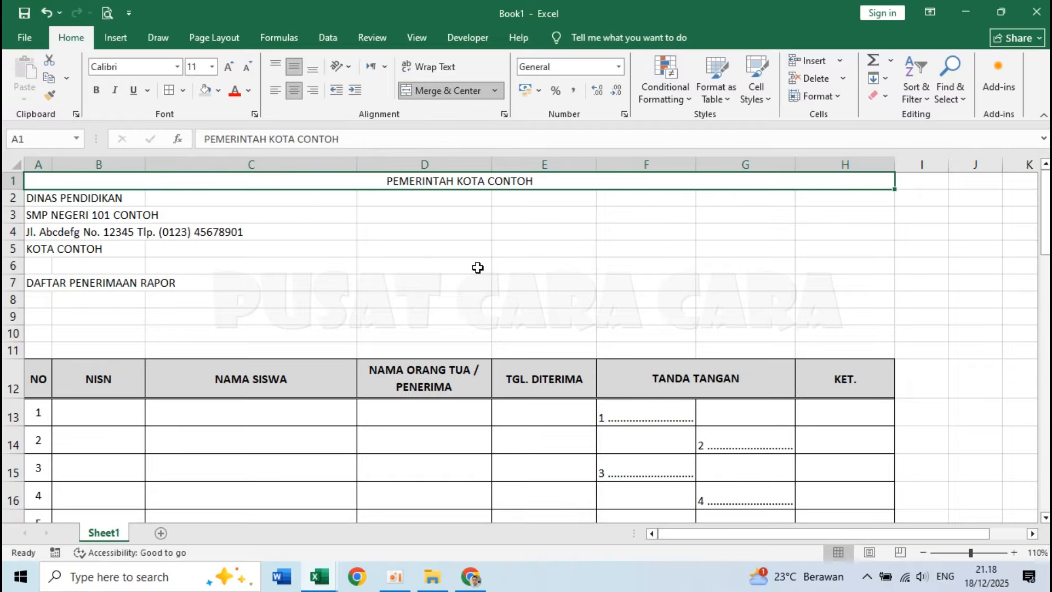
Copy the merged and centered format of row 1 to rows 2 through 7 with Format Painter.
click(173, 233)
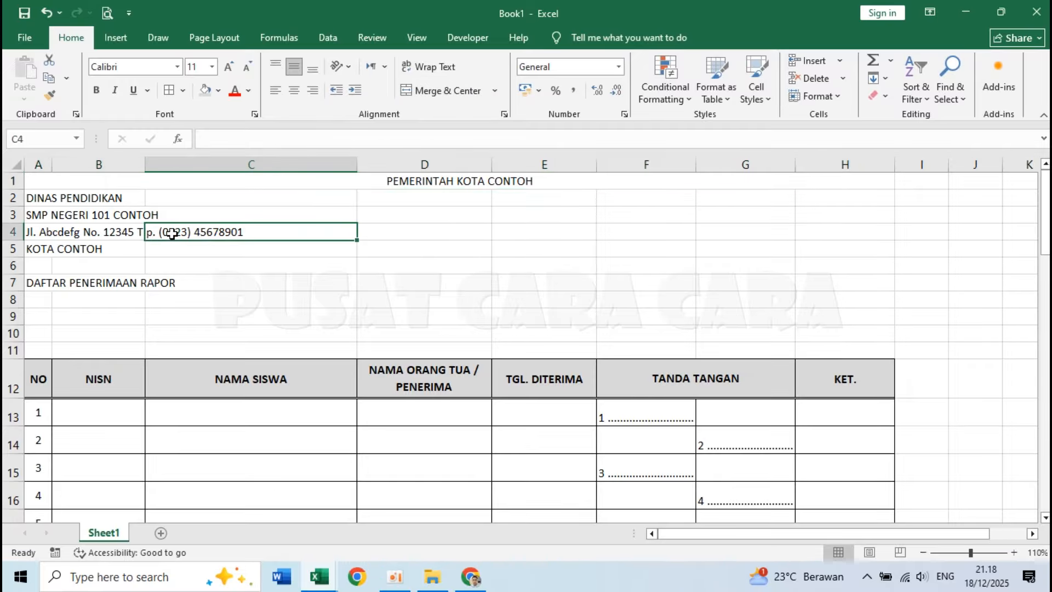
click(11, 180)
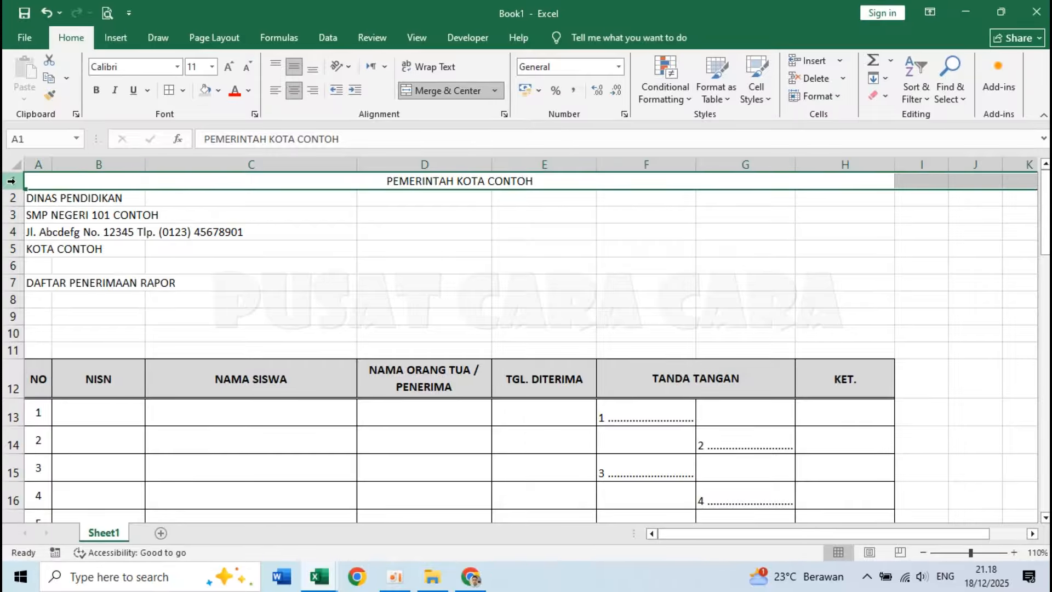
click(49, 99)
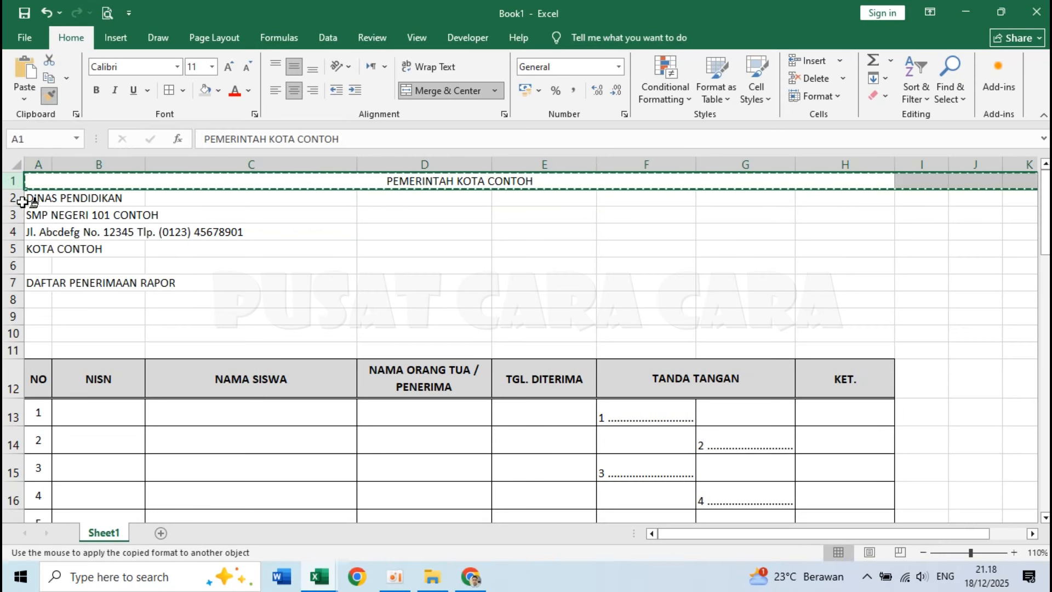
drag(16, 198, 15, 278)
click(504, 249)
click(417, 346)
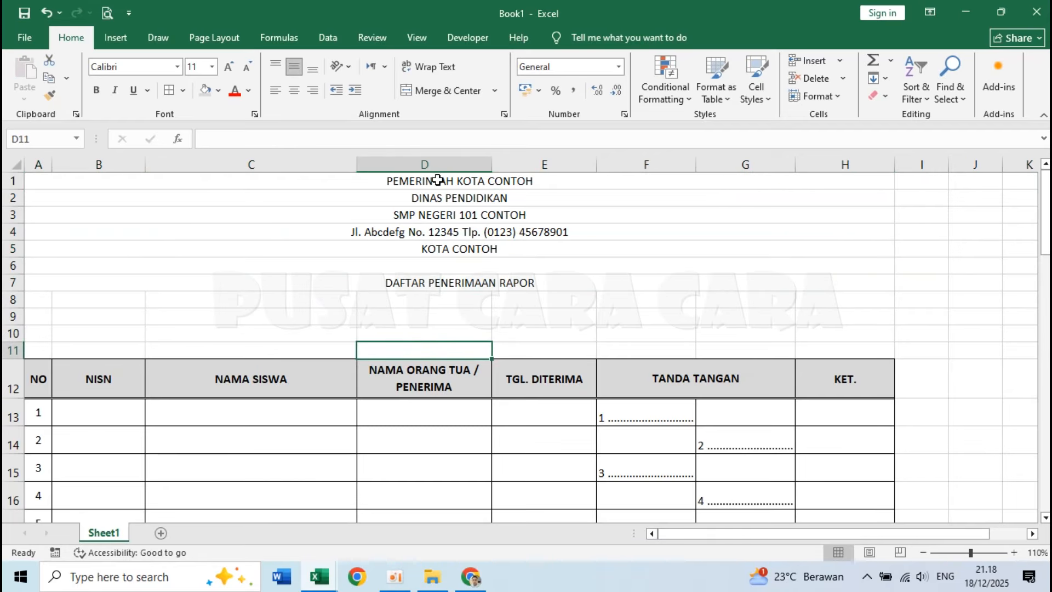
Format the PEMERINTAH KOTA CONTOH and DINAS PENDIDIKAN lines as bold with font size 12.
drag(437, 181, 456, 198)
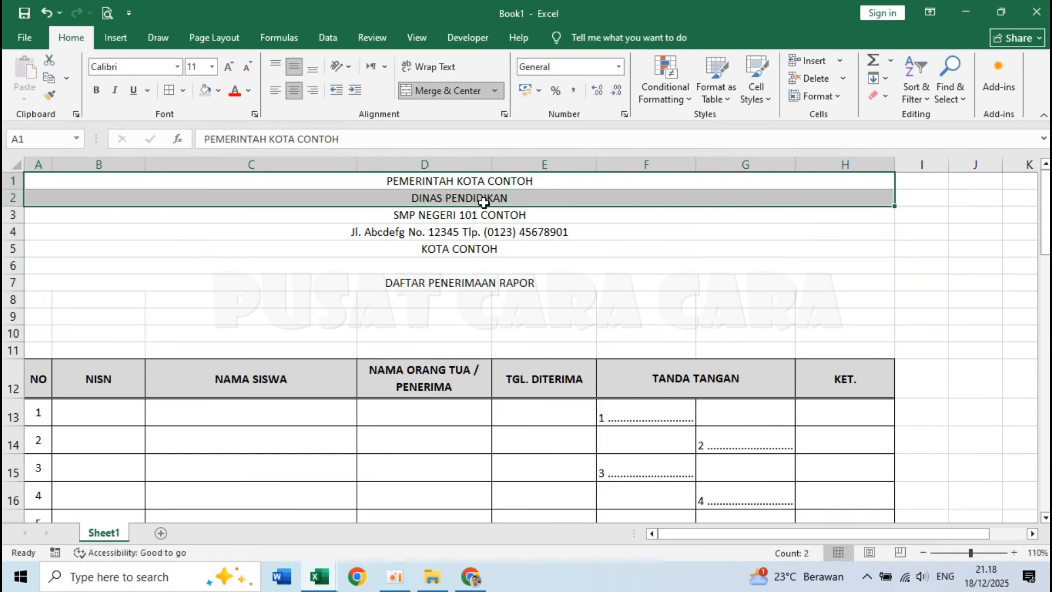
click(212, 66)
click(199, 142)
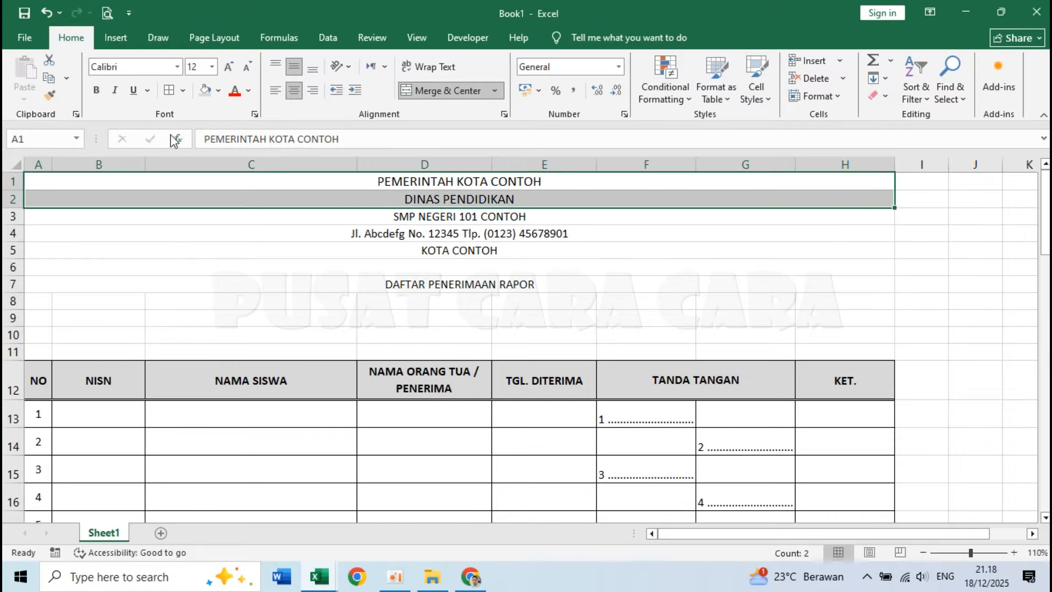
click(95, 91)
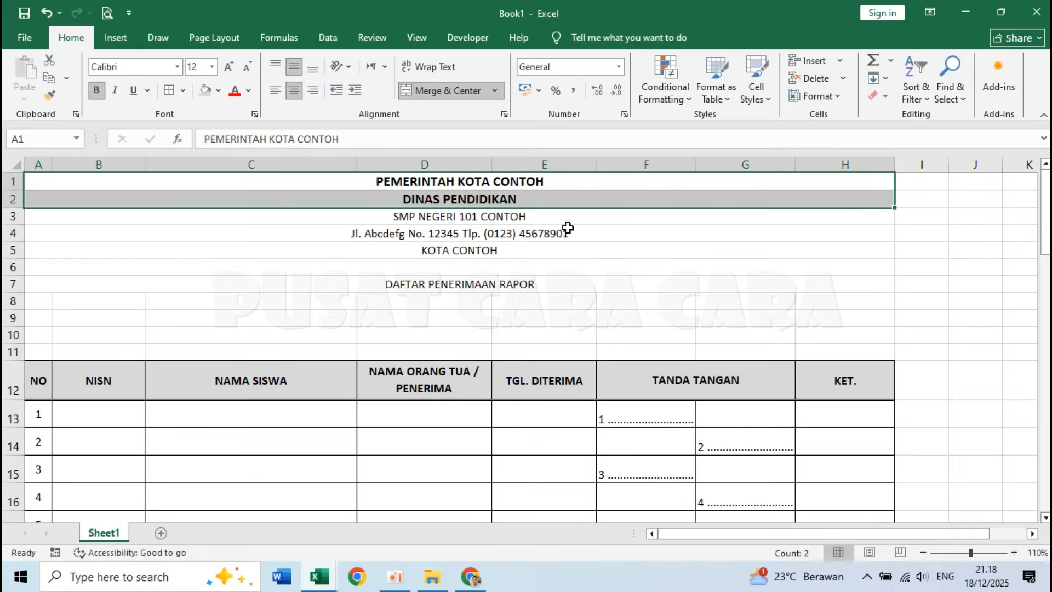
Format the school name SMP NEGERI 101 CONTOH in row 3 as bold with font size 20.
click(441, 219)
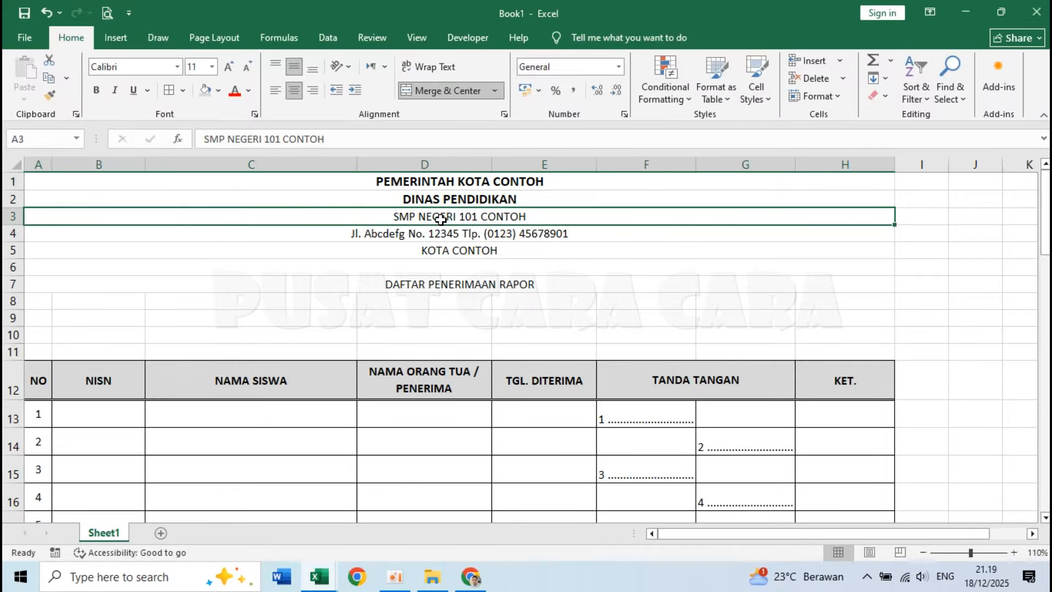
click(212, 66)
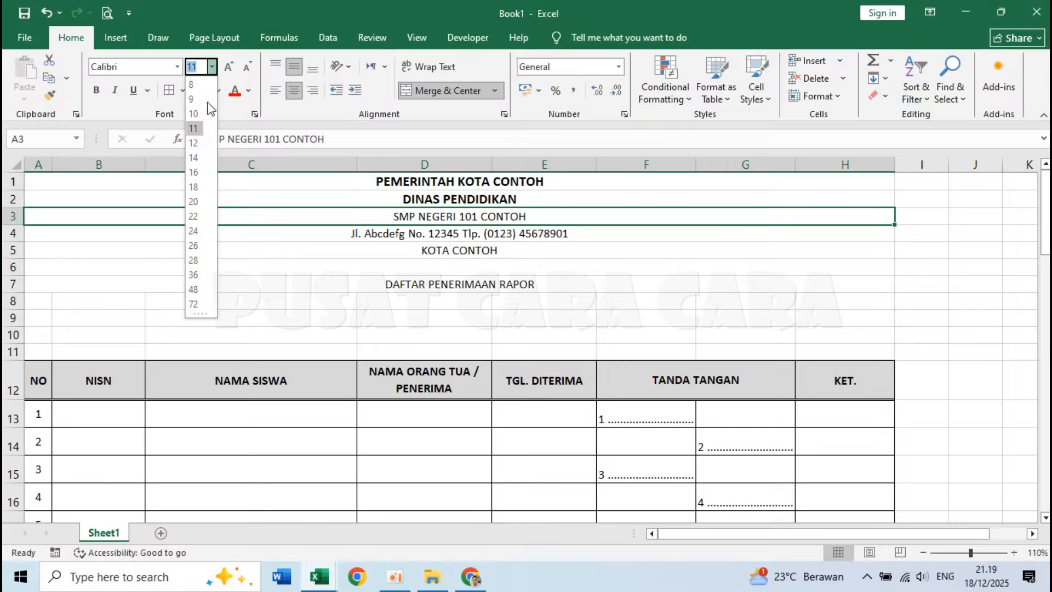
click(193, 201)
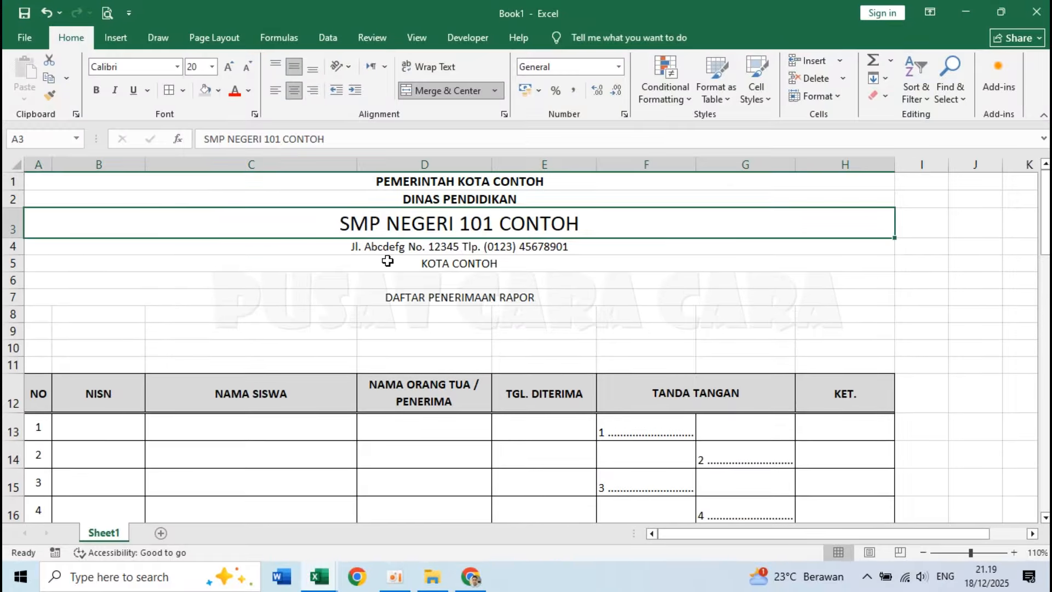
click(98, 93)
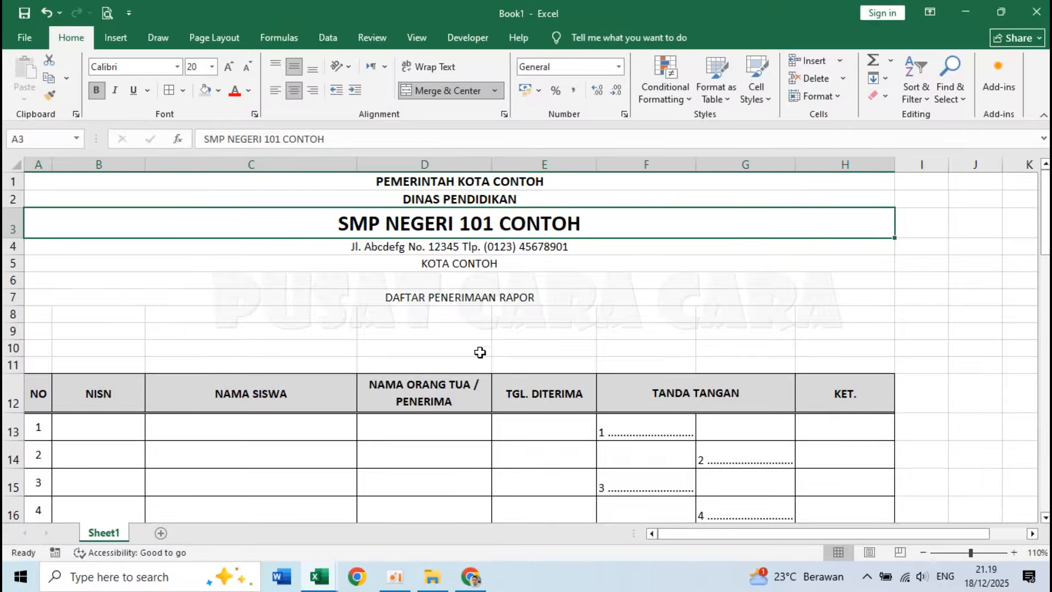
Make the KOTA CONTOH line in row 5 bold.
click(425, 250)
click(430, 263)
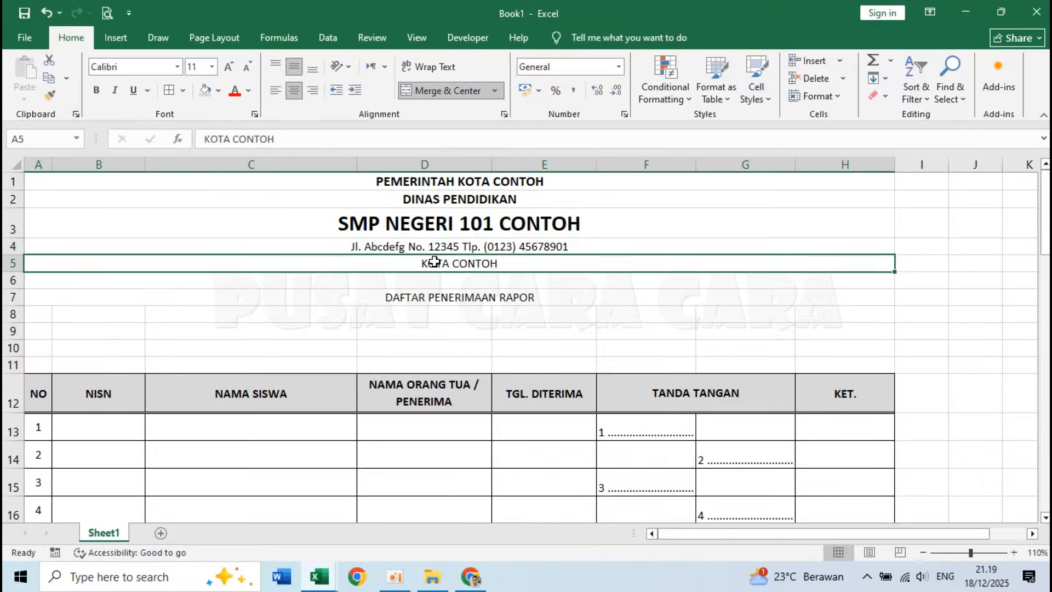
click(96, 93)
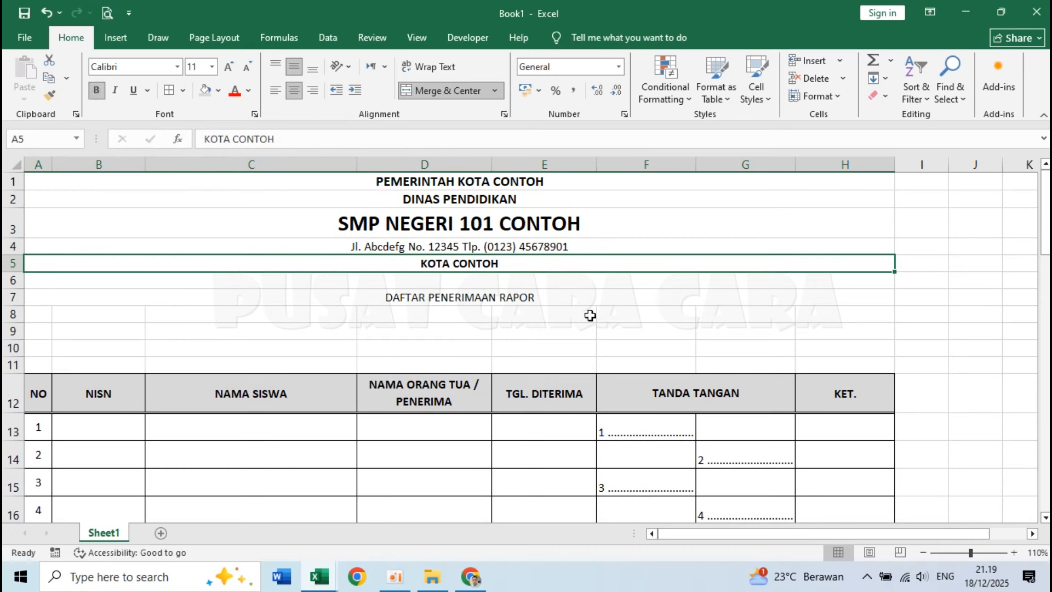
Format the title DAFTAR PENERIMAAN RAPOR in row 7 as bold with font size 12.
click(455, 303)
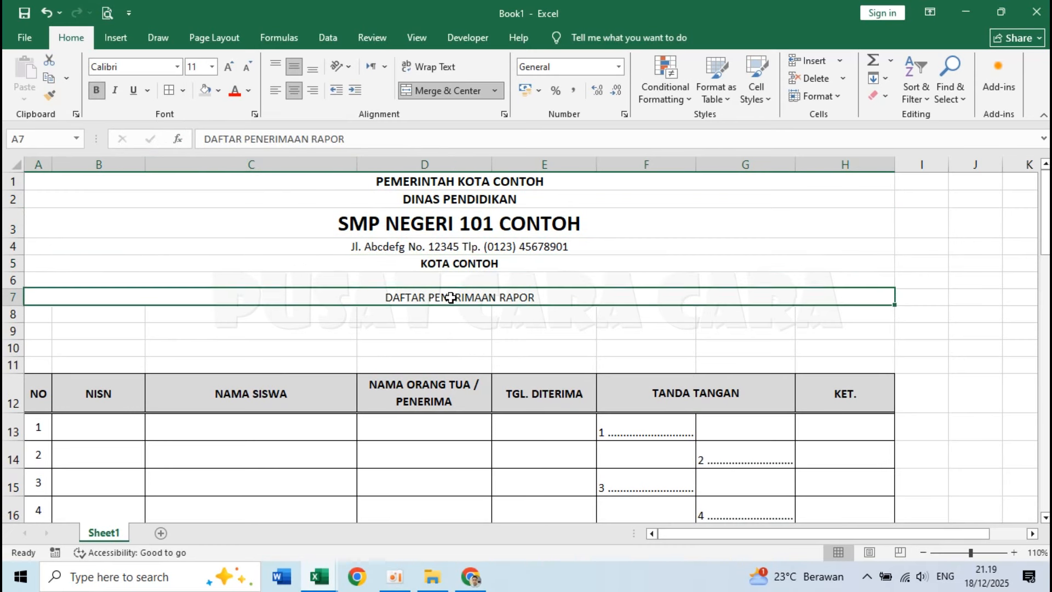
click(211, 66)
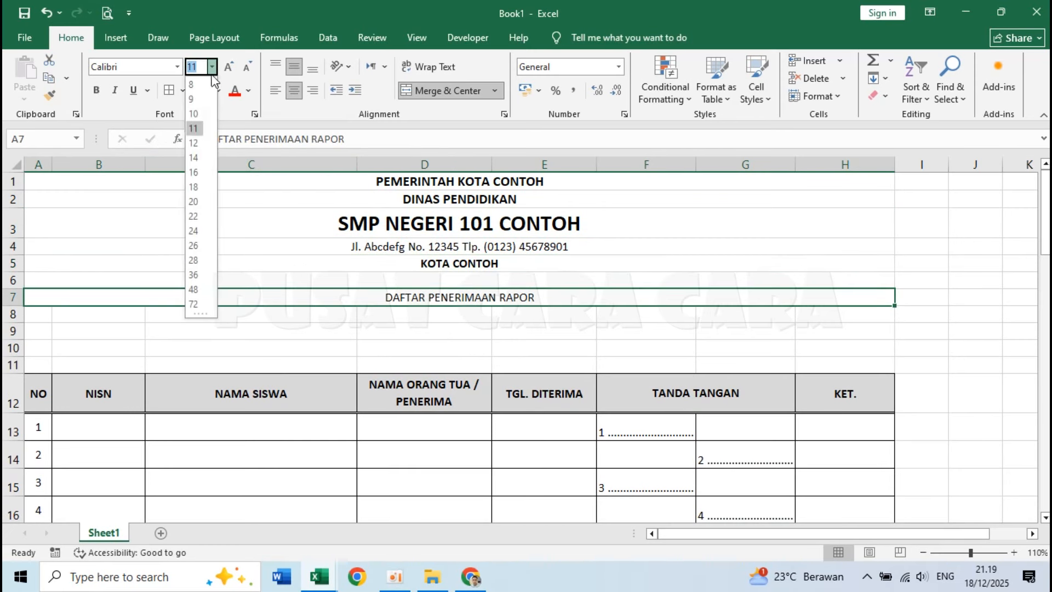
click(192, 138)
click(97, 90)
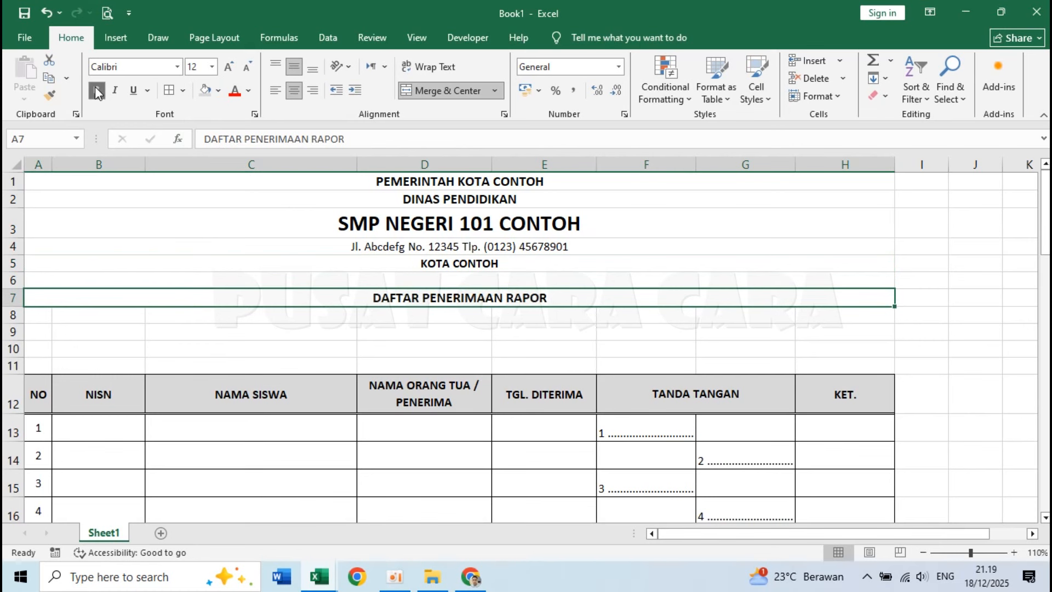
click(545, 363)
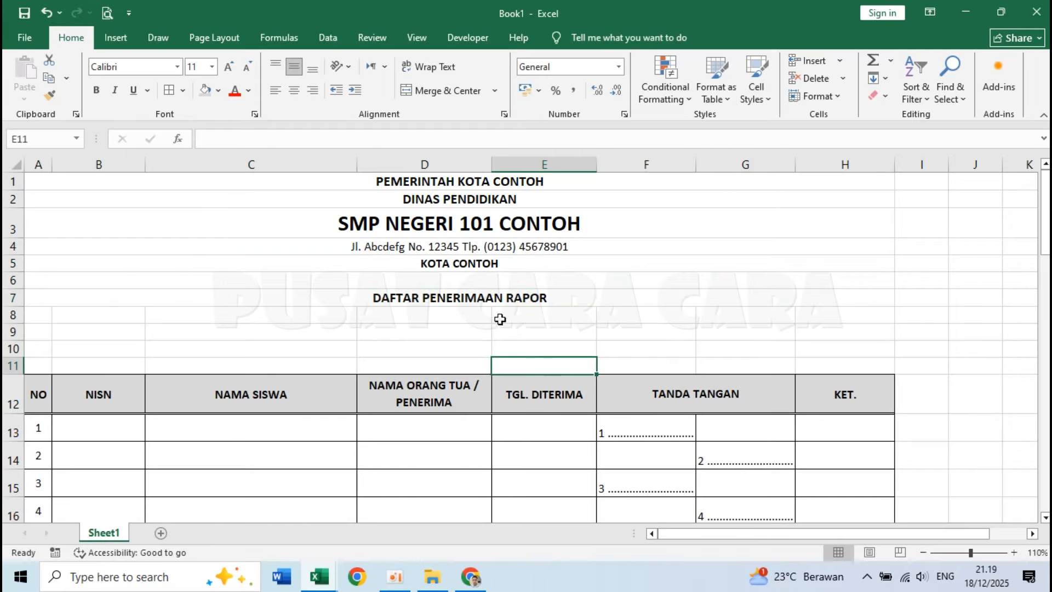
Add a thick bottom border under the KOTA CONTOH line in row 5 to close off the letterhead.
click(385, 278)
click(407, 261)
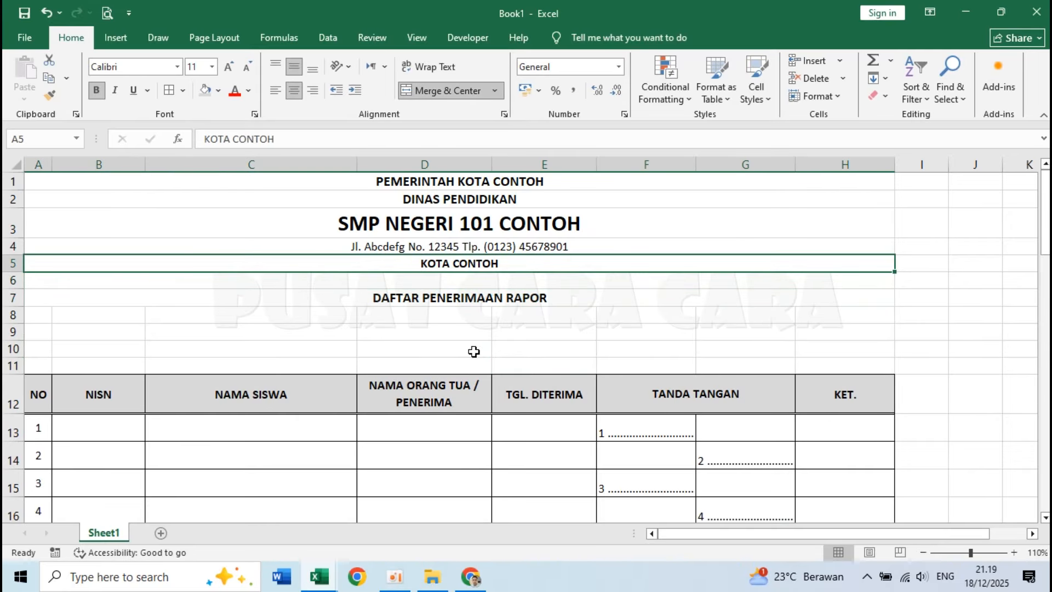
click(475, 361)
click(446, 262)
click(183, 91)
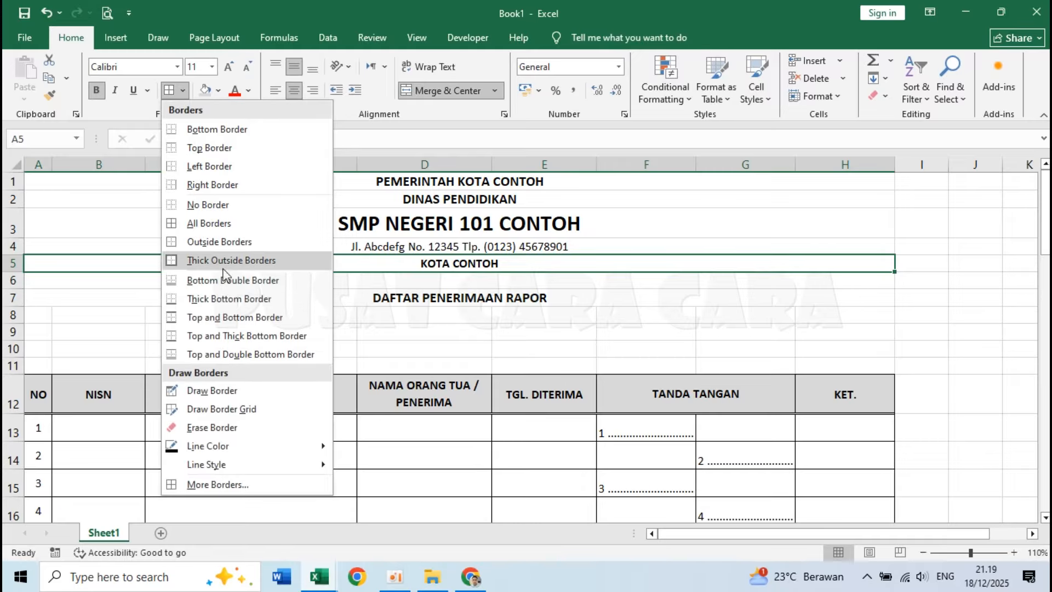
click(251, 298)
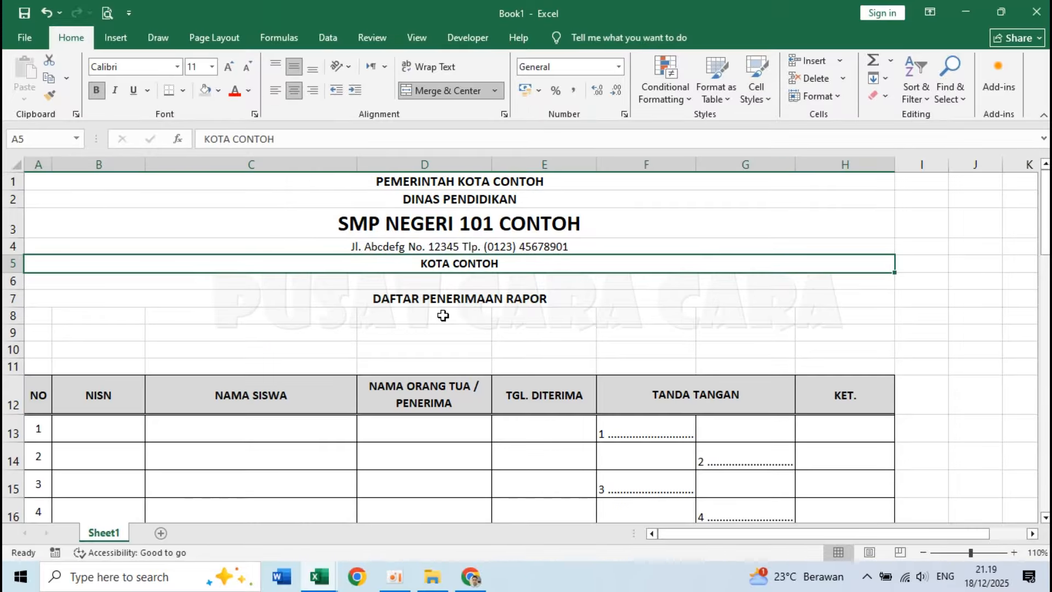
click(445, 317)
click(255, 331)
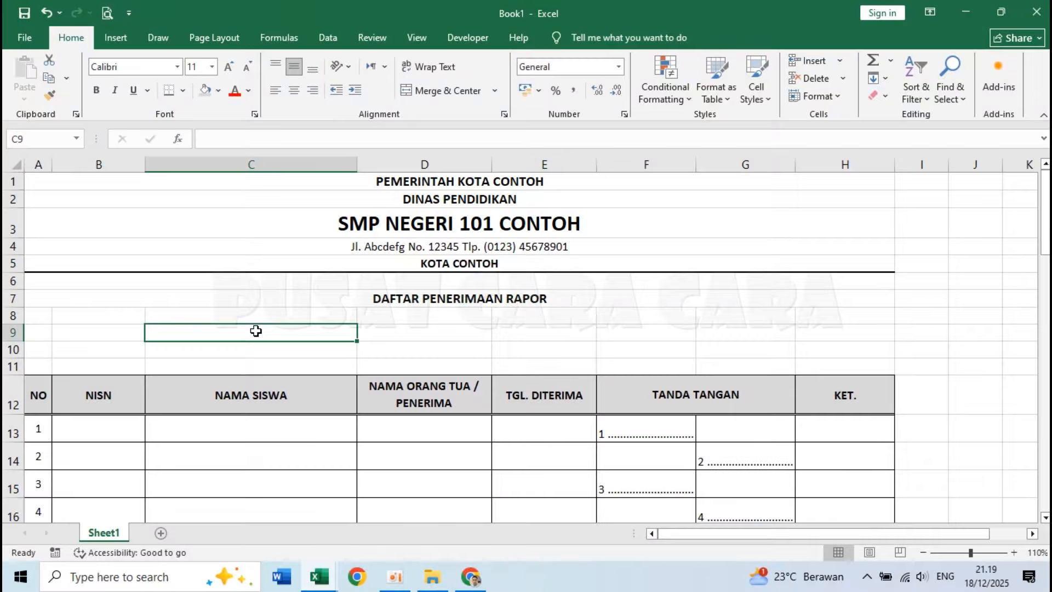
Insert the picture 001 - Tutwuri Handayani from the Logo folder in Pictures, following the letterhead in the Daftar Penerimaan Rapor workbook.
click(63, 197)
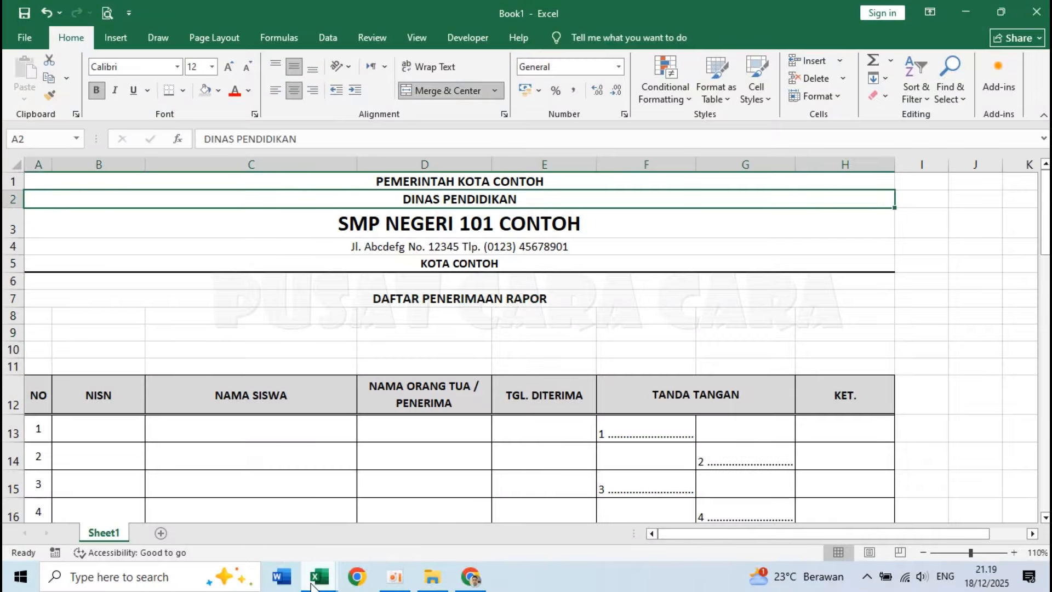
mouse_move(312, 581)
click(237, 512)
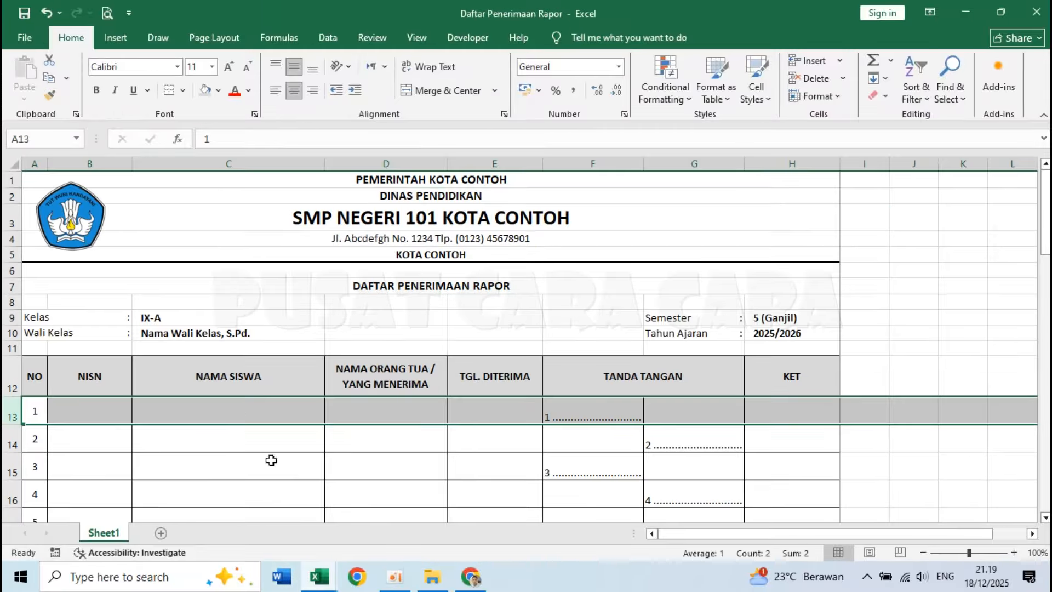
click(383, 486)
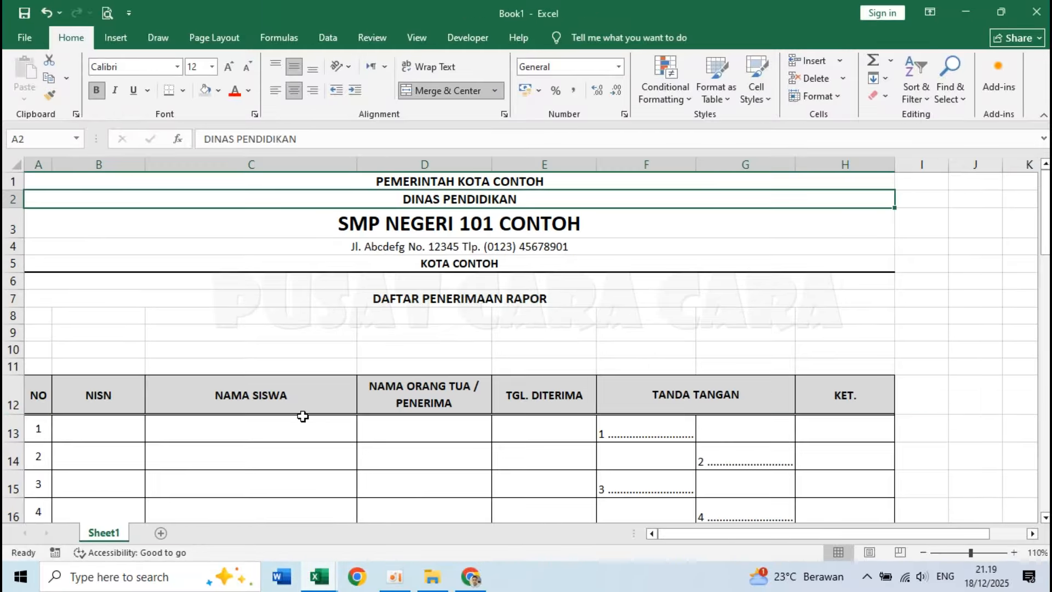
click(113, 37)
click(185, 81)
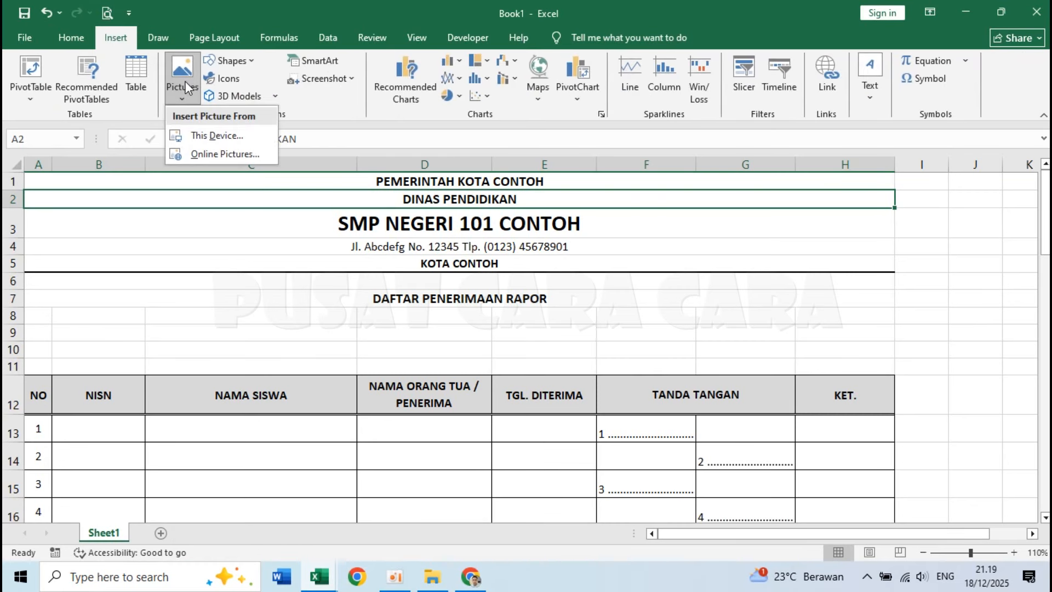
click(224, 131)
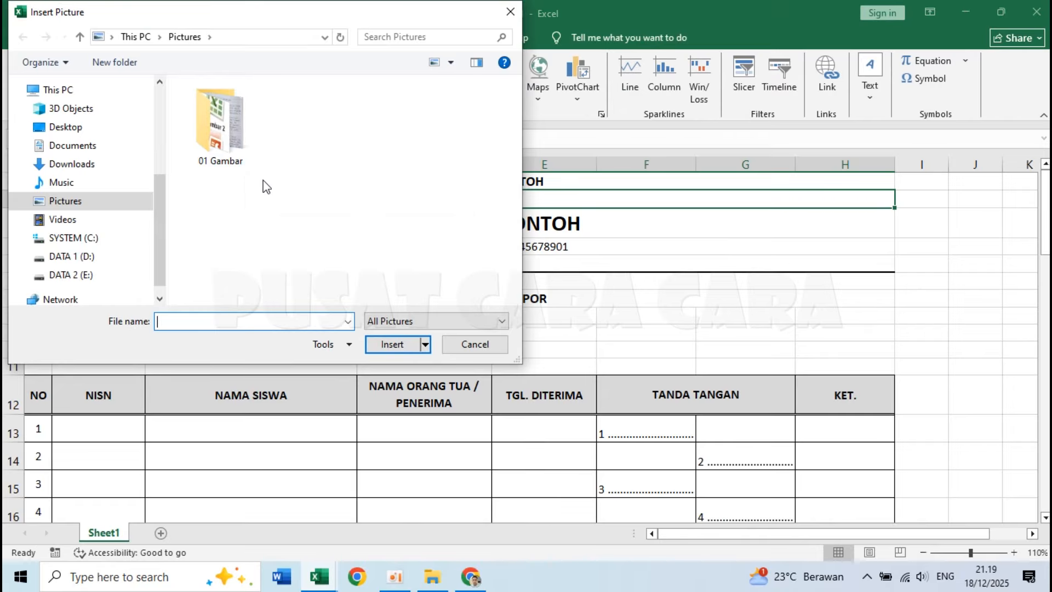
scroll(305, 216, down, 1)
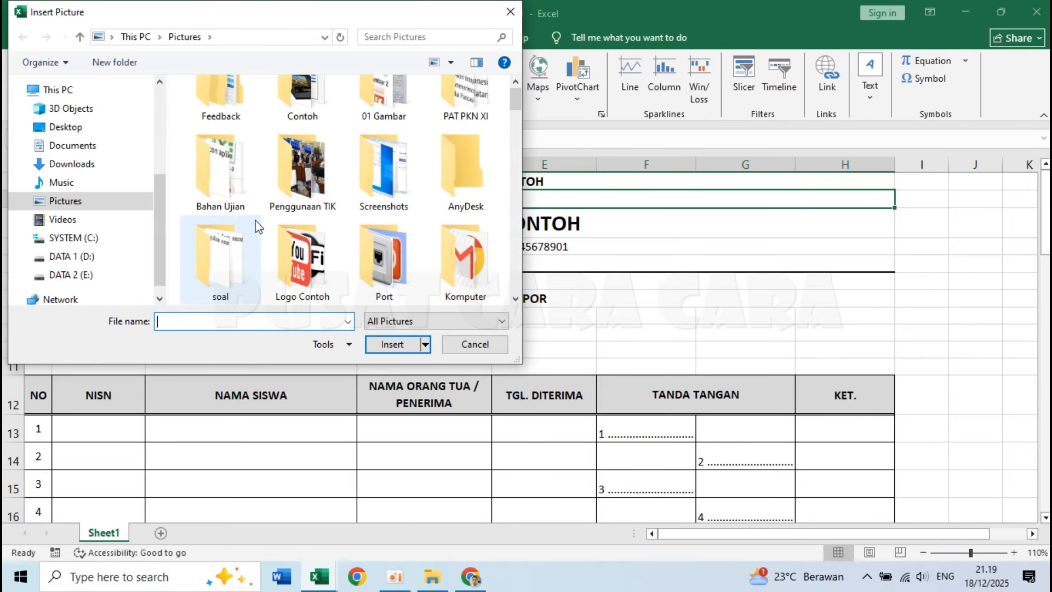
double_click(302, 258)
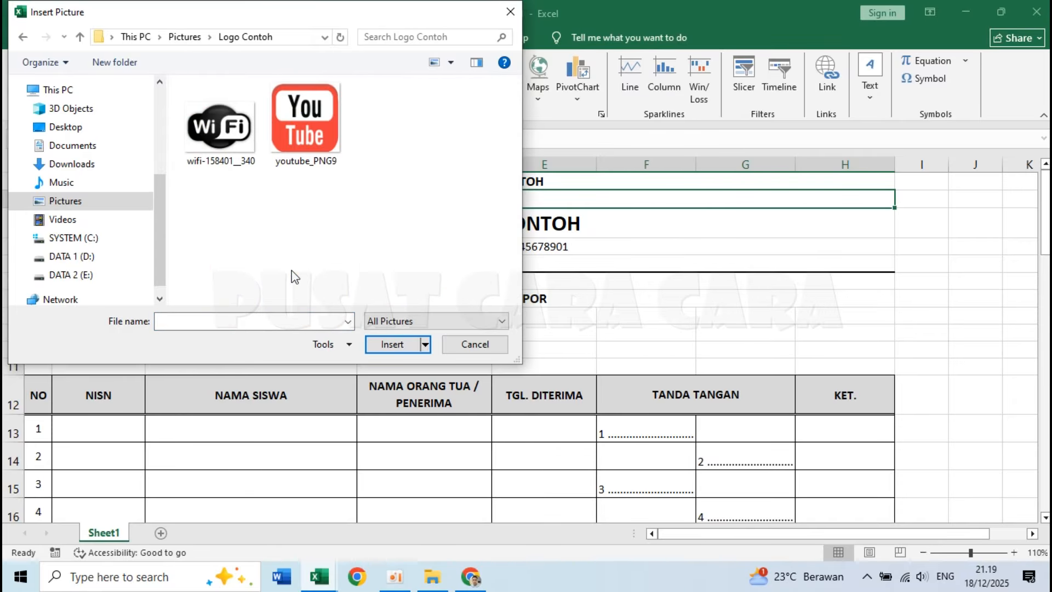
double_click(236, 130)
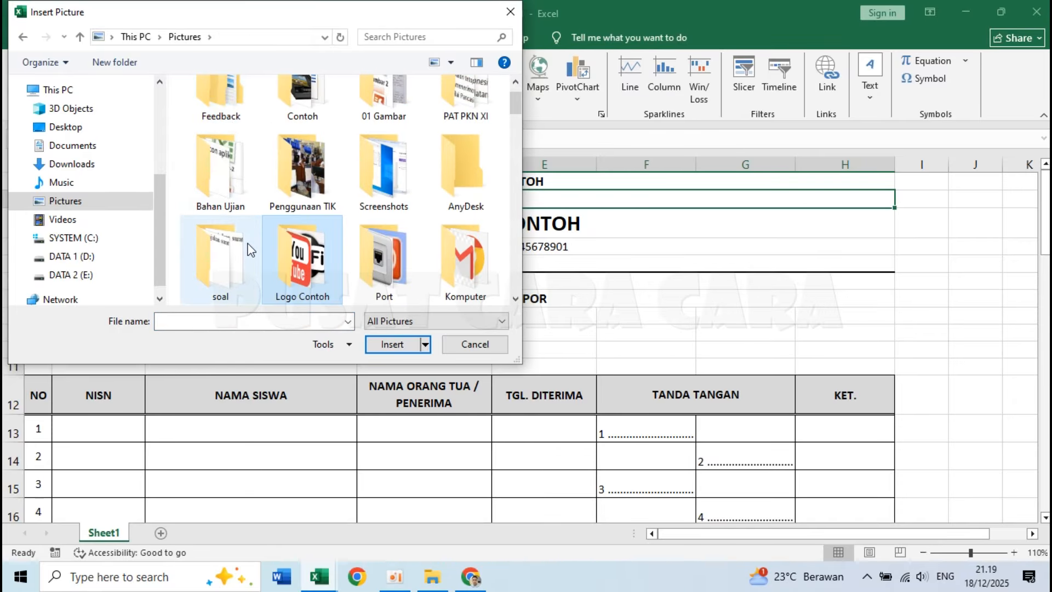
scroll(238, 282, down, 1)
double_click(239, 284)
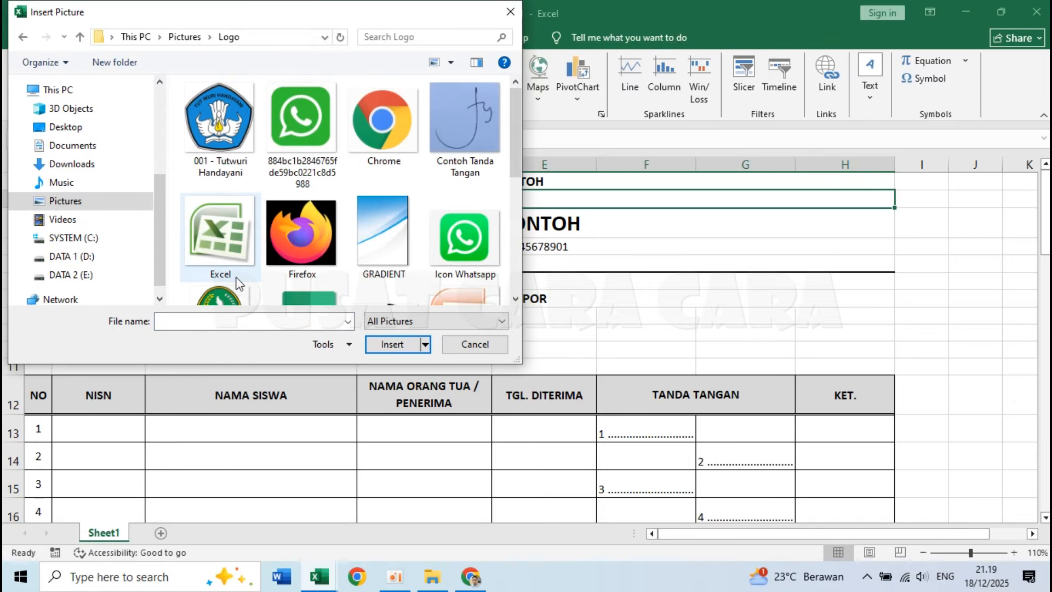
click(224, 116)
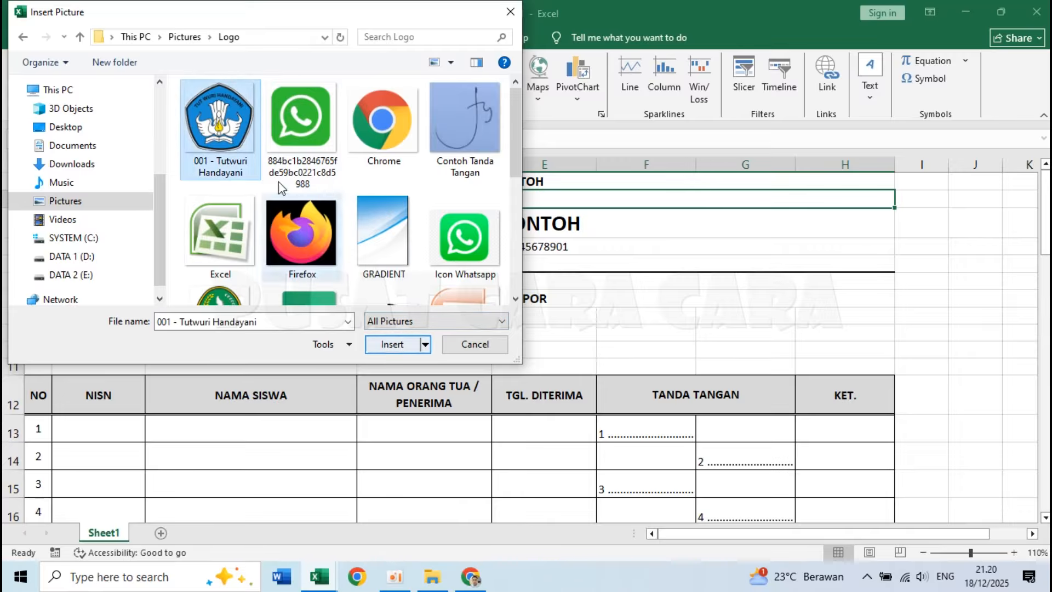
click(387, 345)
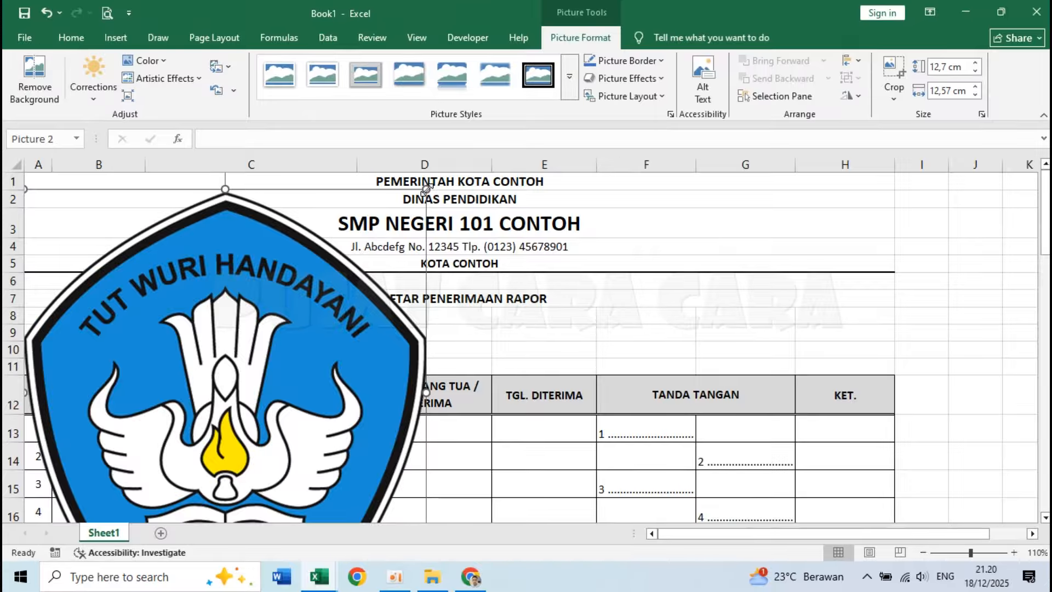
Shrink the Tut Wuri Handayani logo to about 2.38 cm by 2.36 cm and place it beside the letterhead text over columns A and B.
drag(426, 188, 228, 431)
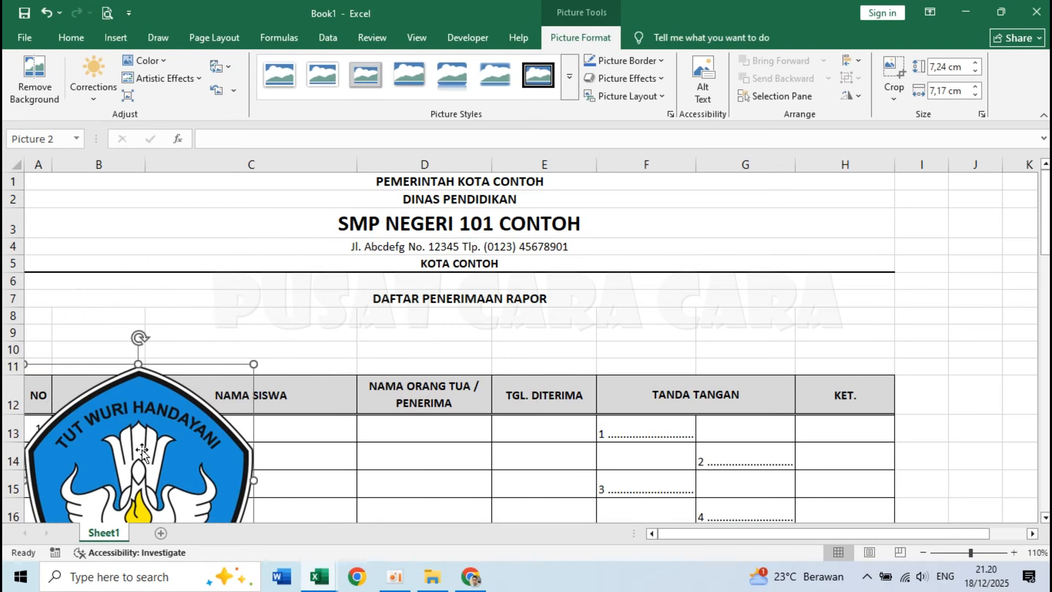
drag(146, 460, 356, 327)
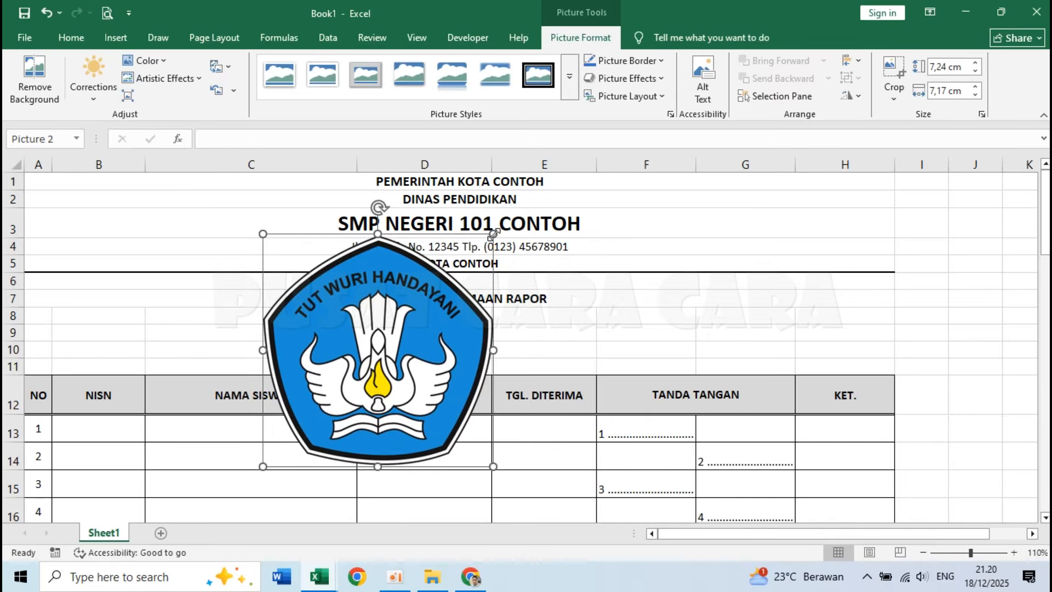
drag(494, 232, 343, 385)
drag(171, 305, 86, 227)
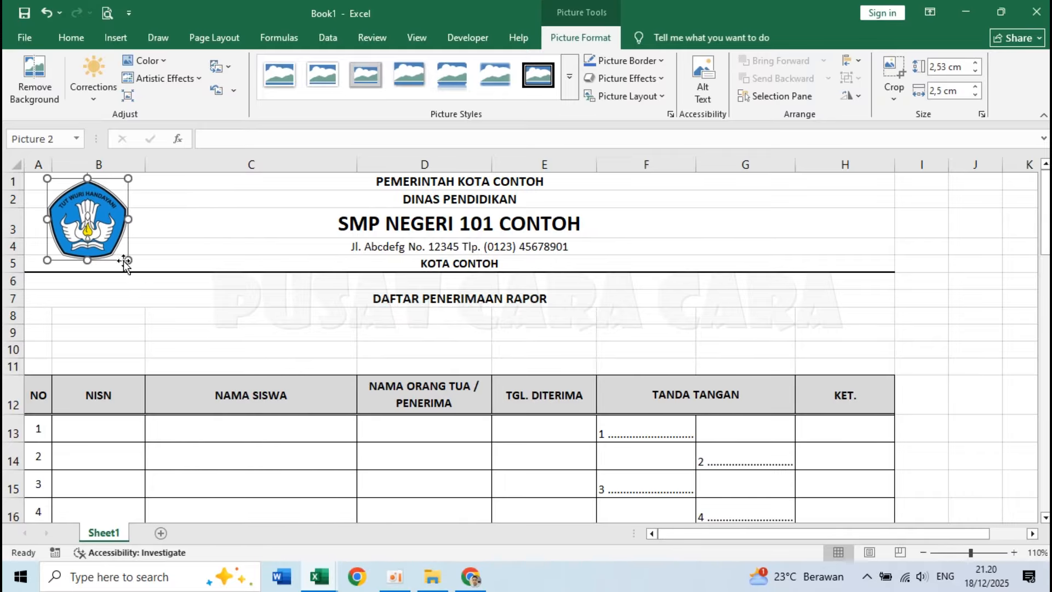
drag(123, 261, 116, 253)
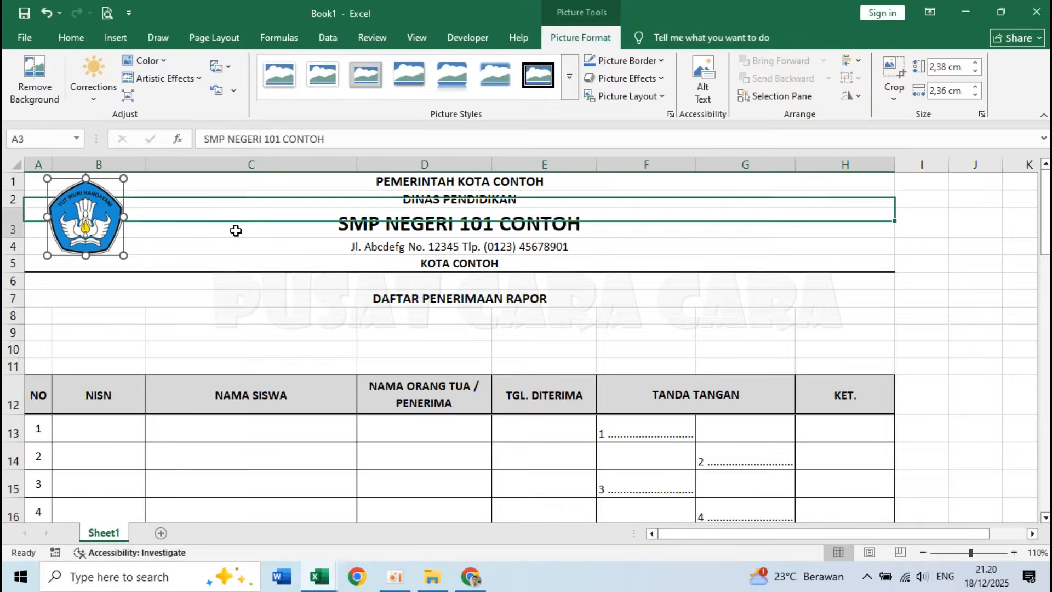
click(417, 353)
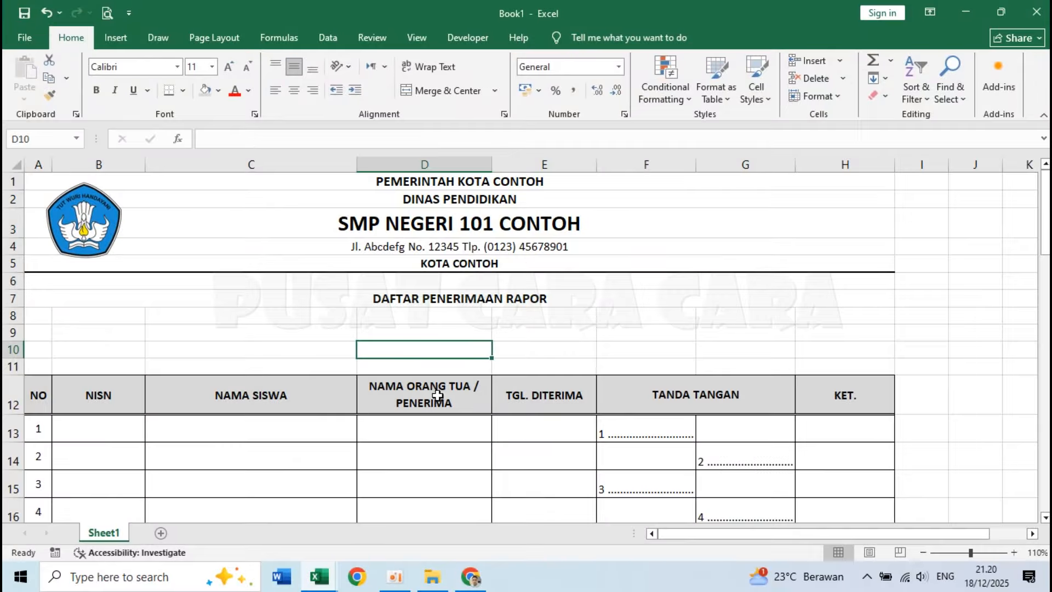
Check the placement of the class and semester information labels in rows 9 and 10 of the Daftar Penerimaan Rapor workbook.
click(102, 336)
mouse_move(319, 577)
click(240, 516)
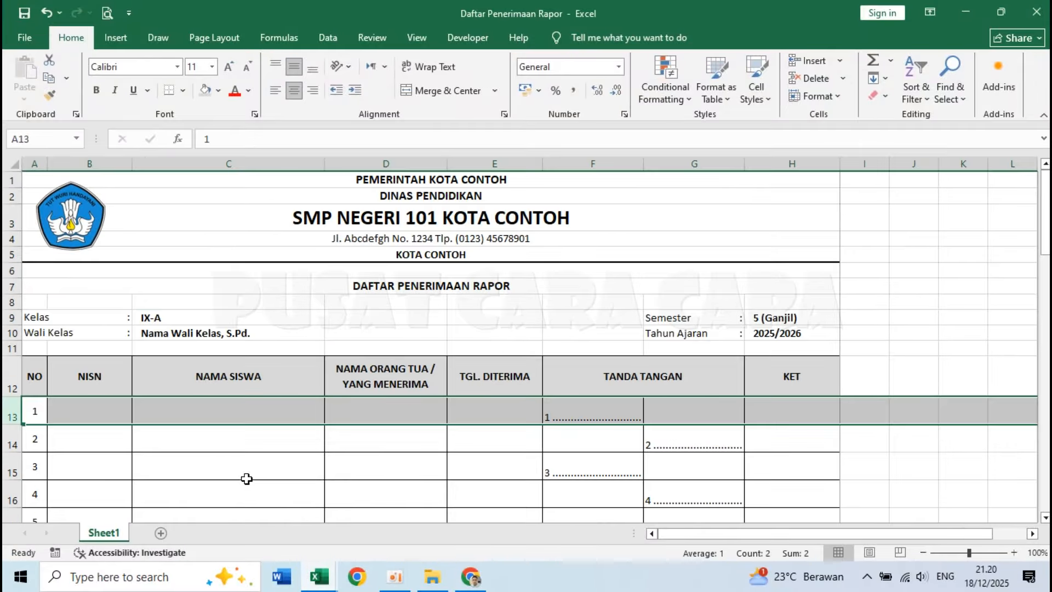
click(44, 319)
click(48, 330)
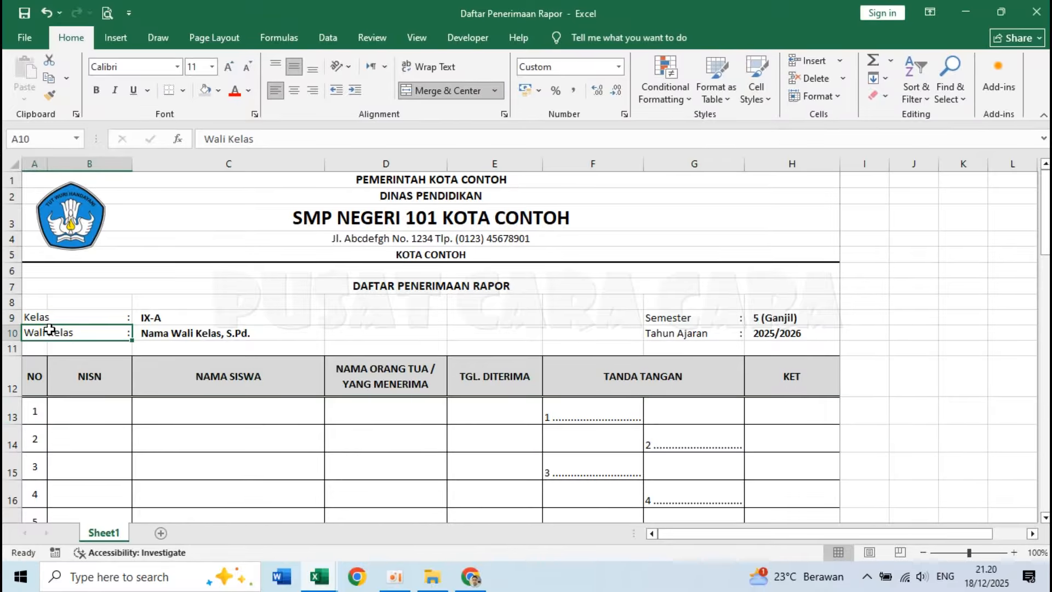
click(694, 317)
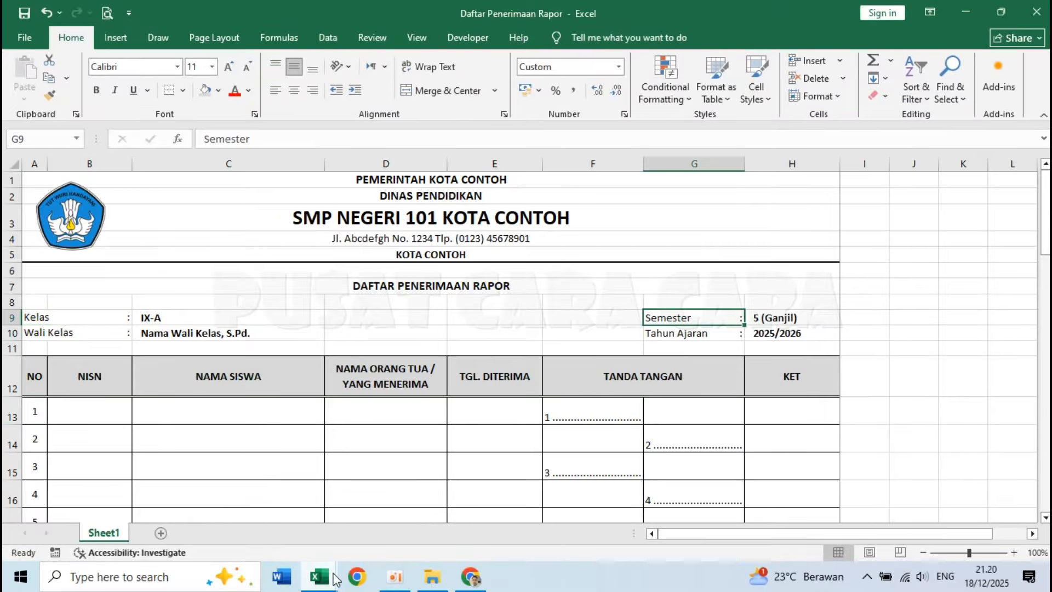
mouse_move(334, 580)
click(407, 530)
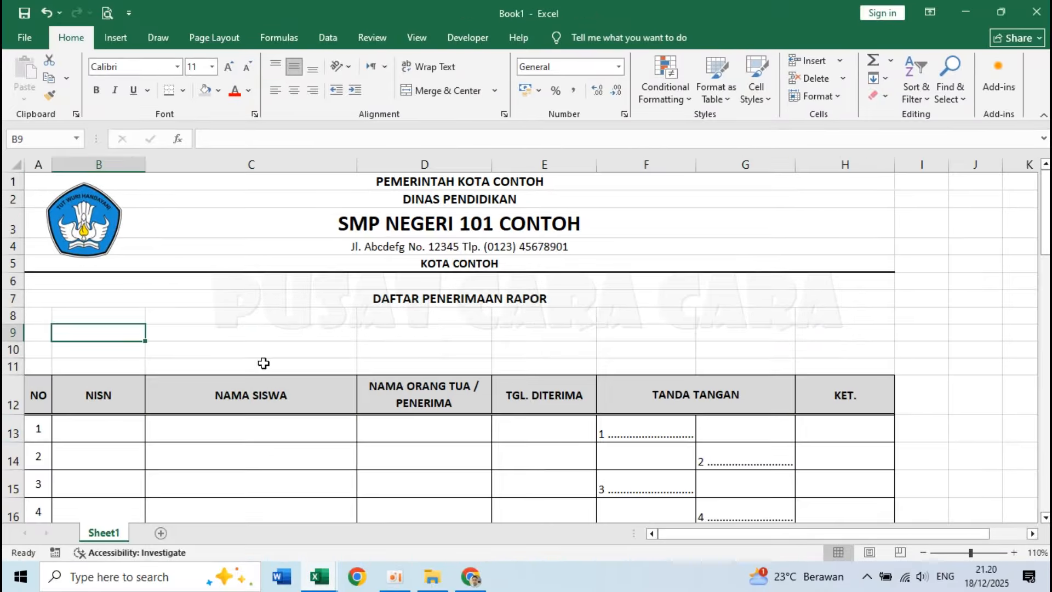
Enter the labels Kelas in A9 and Wali Kelas in A10 of Book1.
click(30, 330)
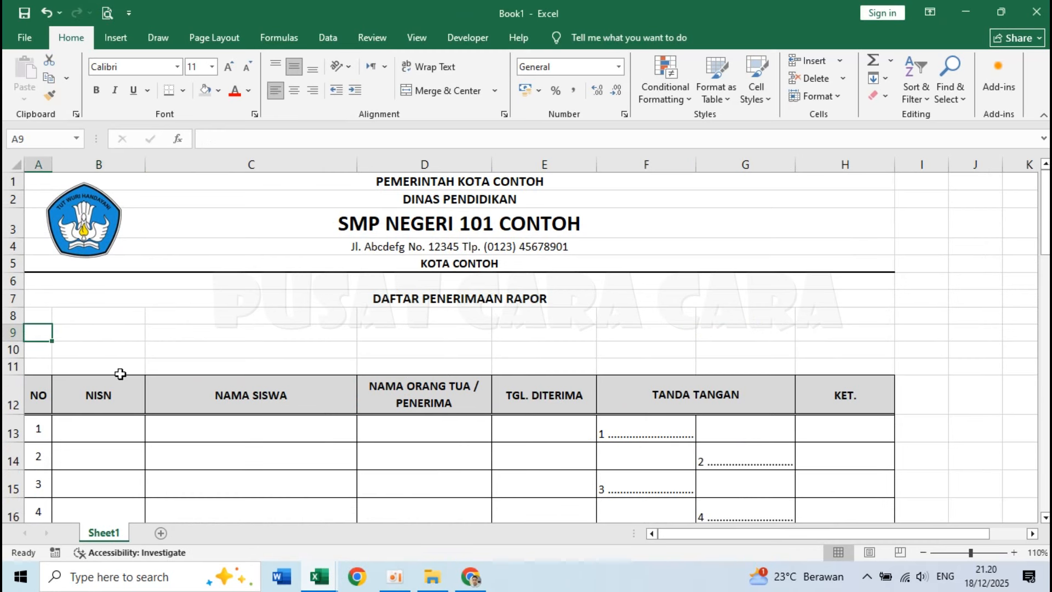
text(Kelas)
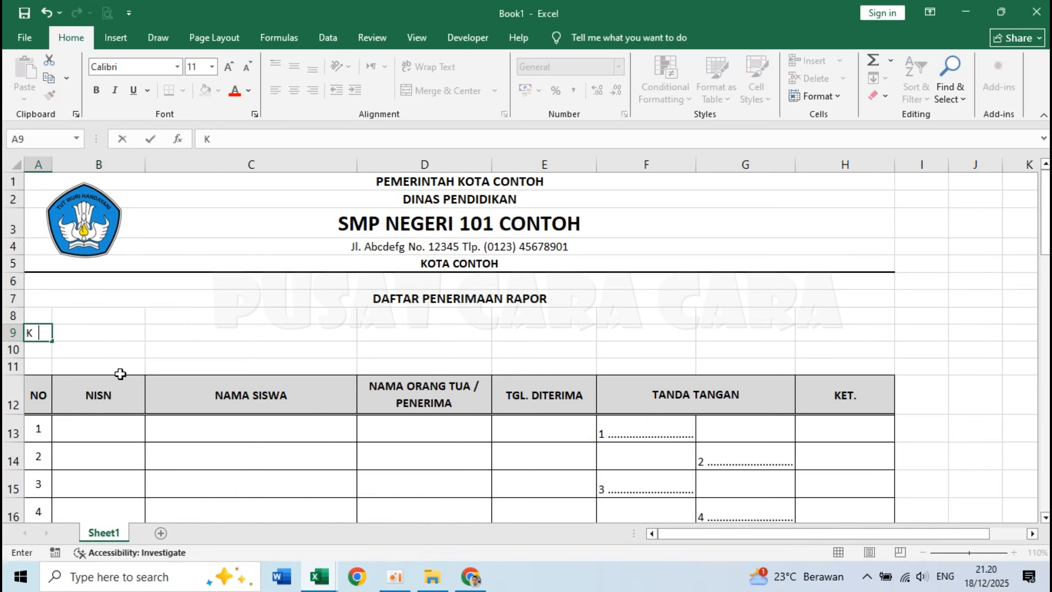
key(Return)
text(Wali Kelas)
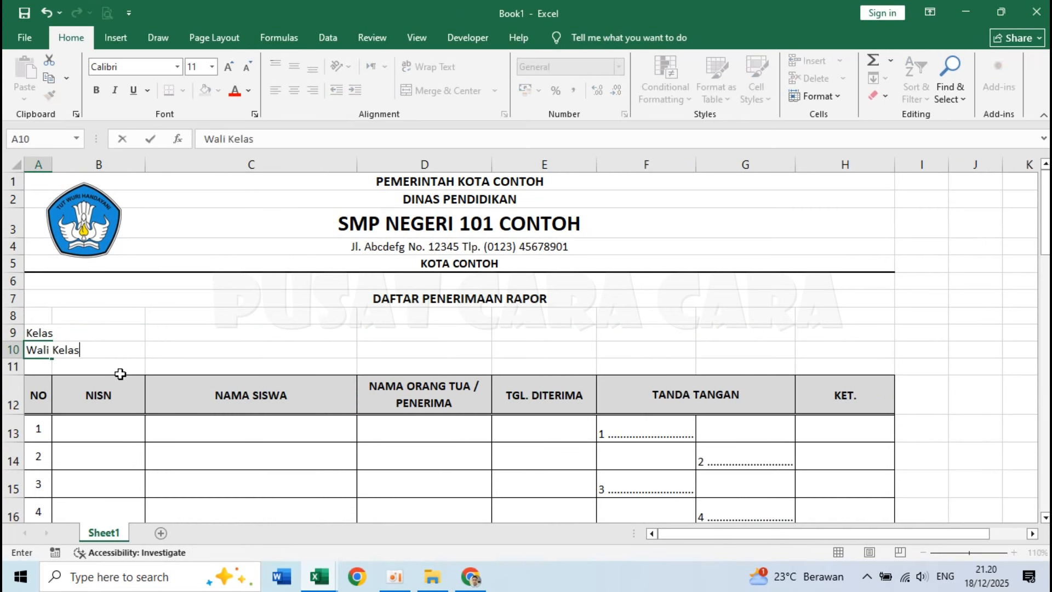
key(Return)
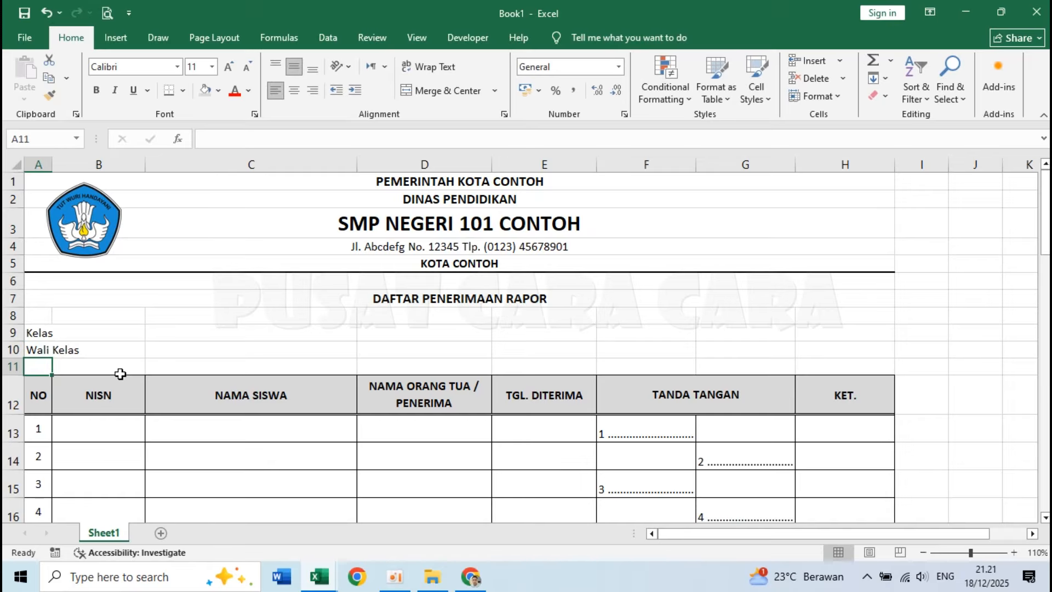
Enter the labels Semester in G9 and Tahun Ajaran in G10 of Book1, following the Daftar Penerimaan Rapor workbook.
mouse_move(331, 575)
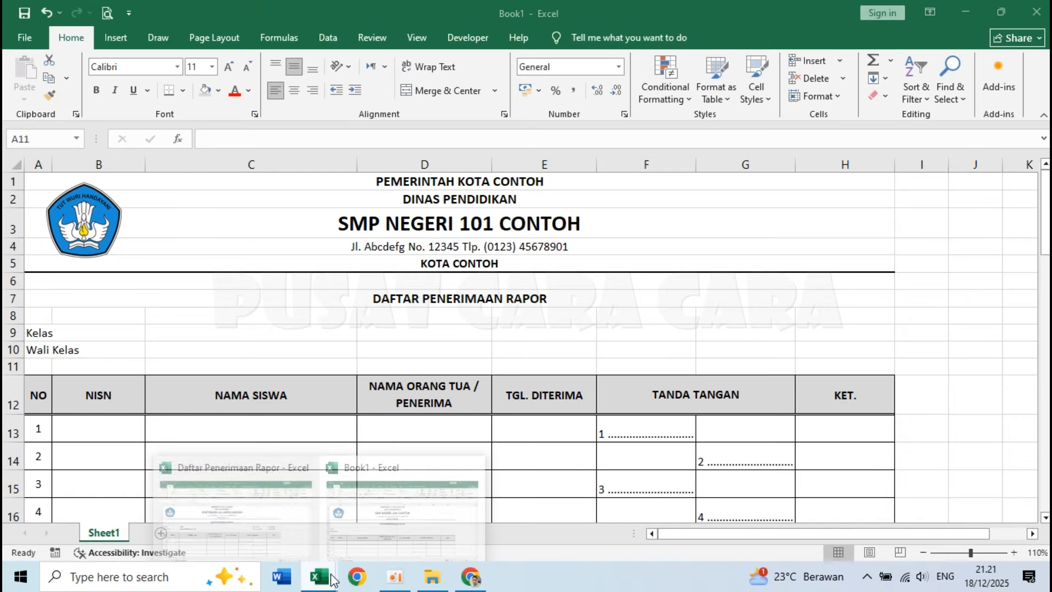
click(284, 505)
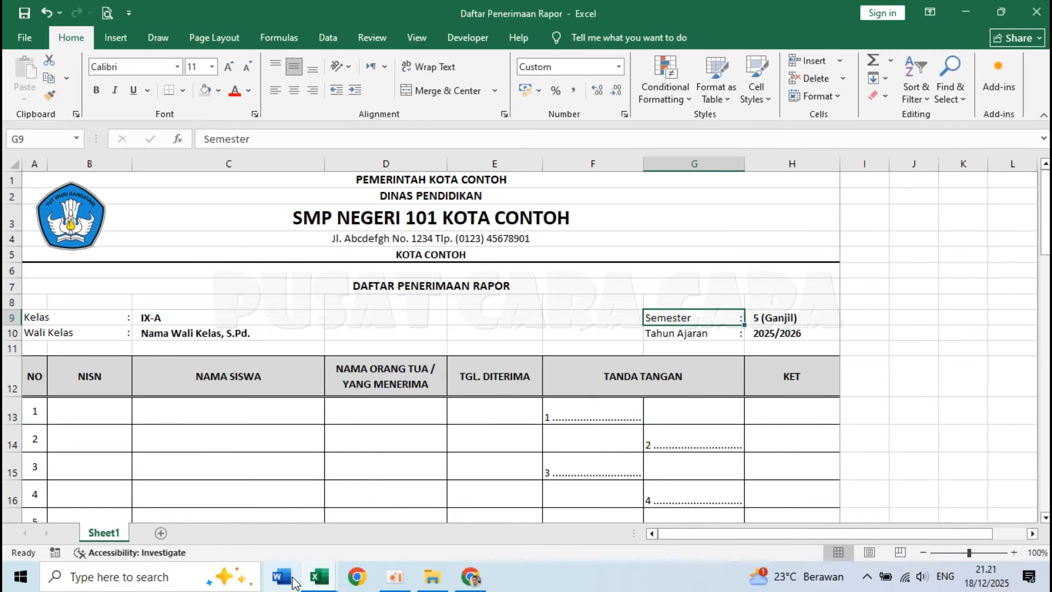
mouse_move(318, 577)
click(388, 524)
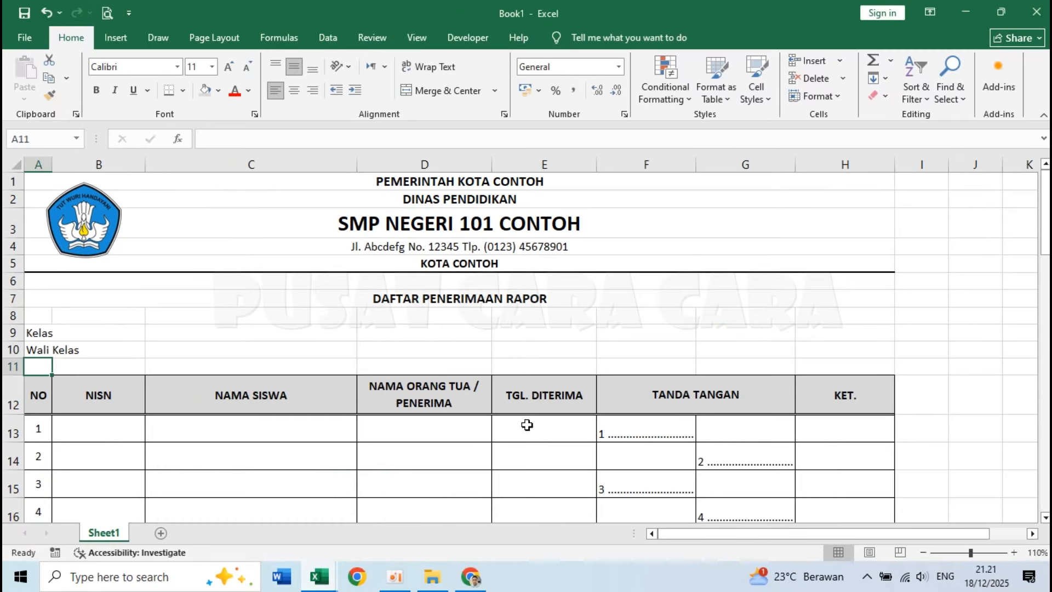
click(731, 333)
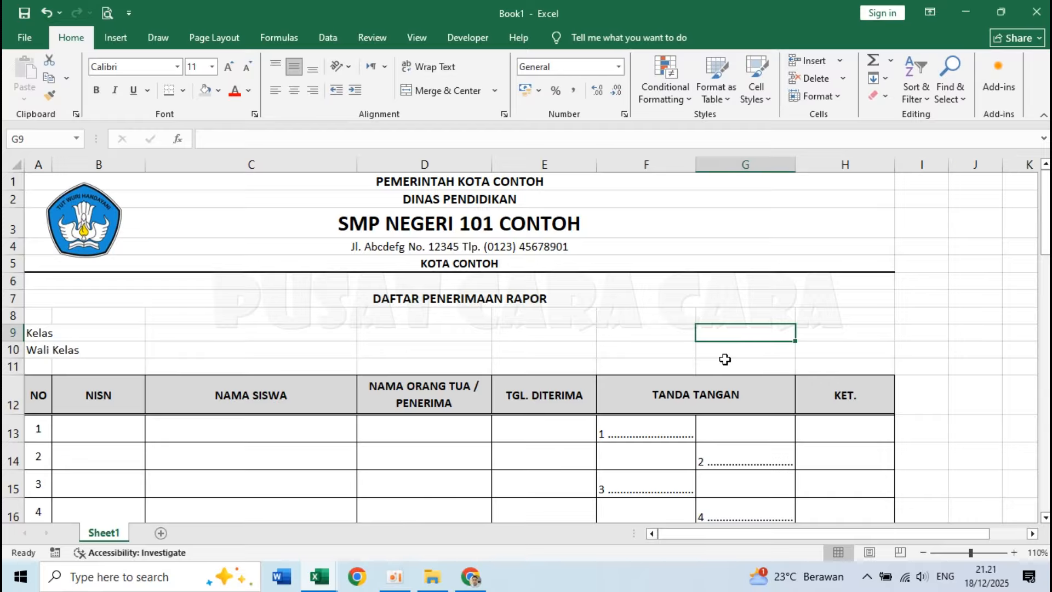
text(Semester)
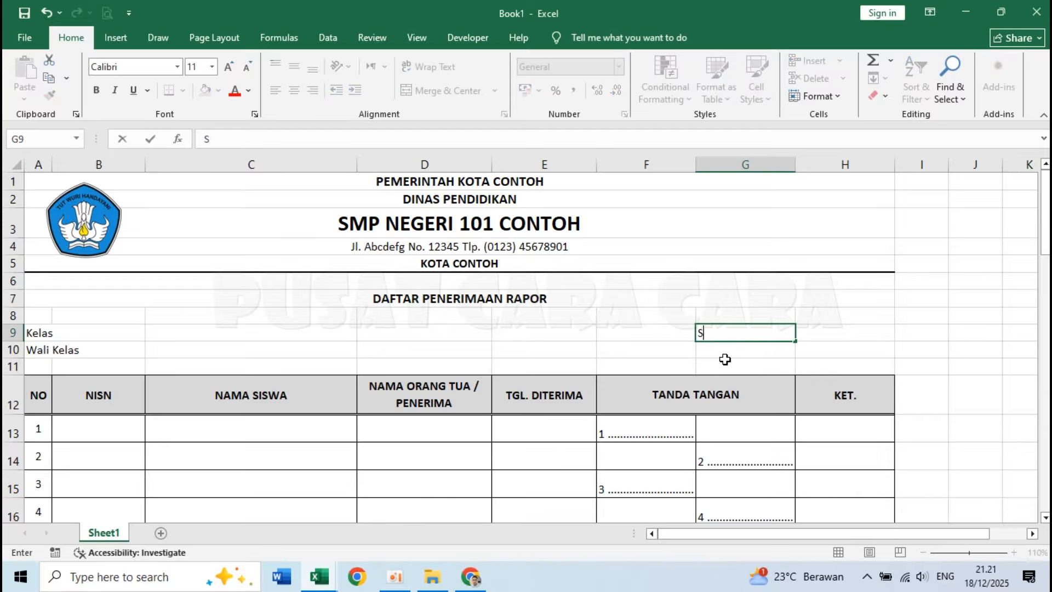
key(Return)
text(T)
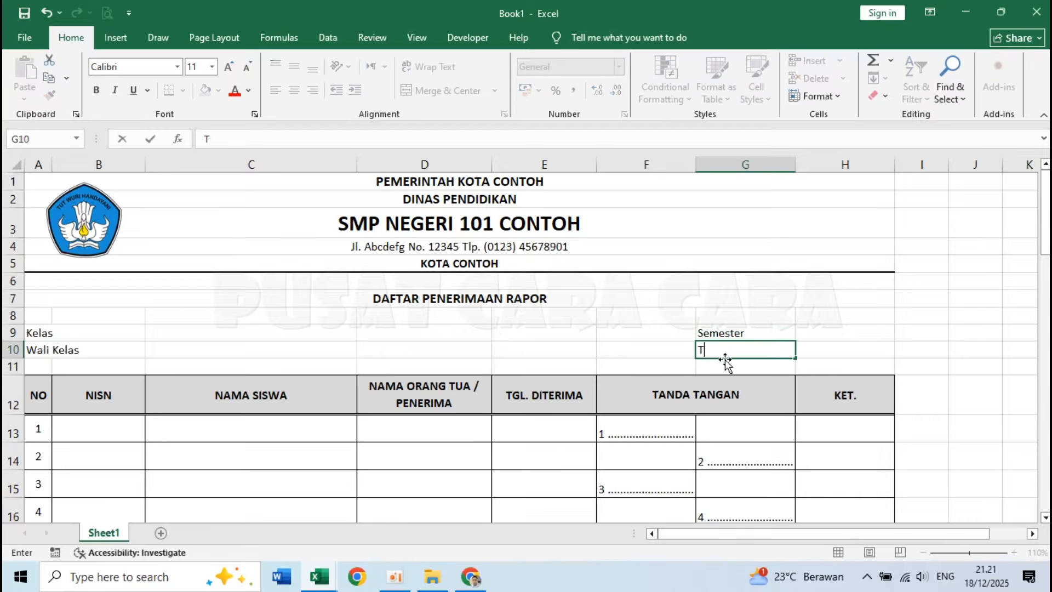
text(ahun Ajaran)
key(Return)
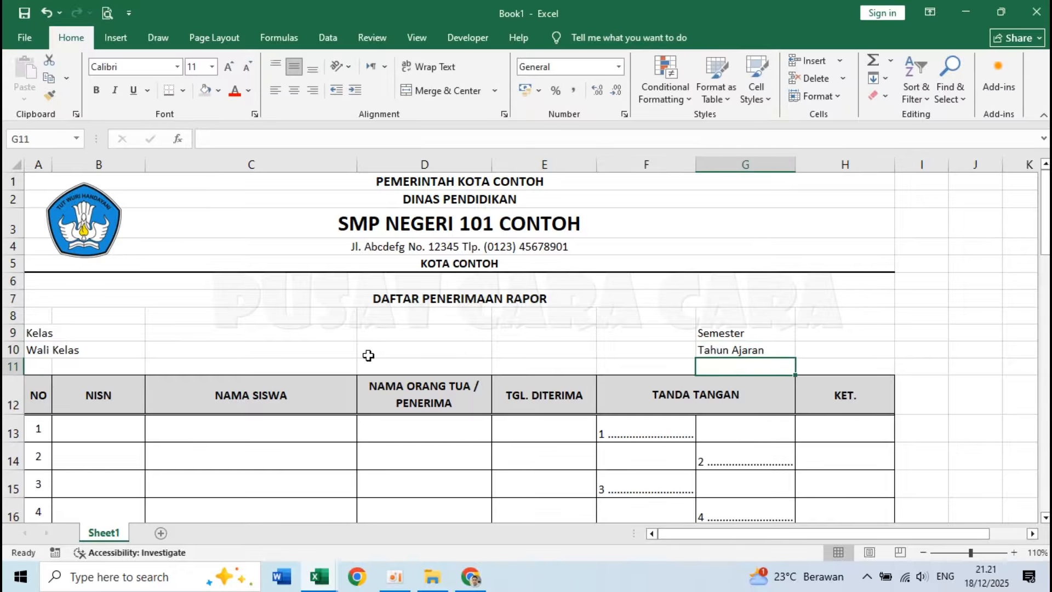
Examine in the Daftar Penerimaan Rapor workbook how the colons follow the Kelas, Wali Kelas, Semester and Tahun Ajaran labels.
click(164, 349)
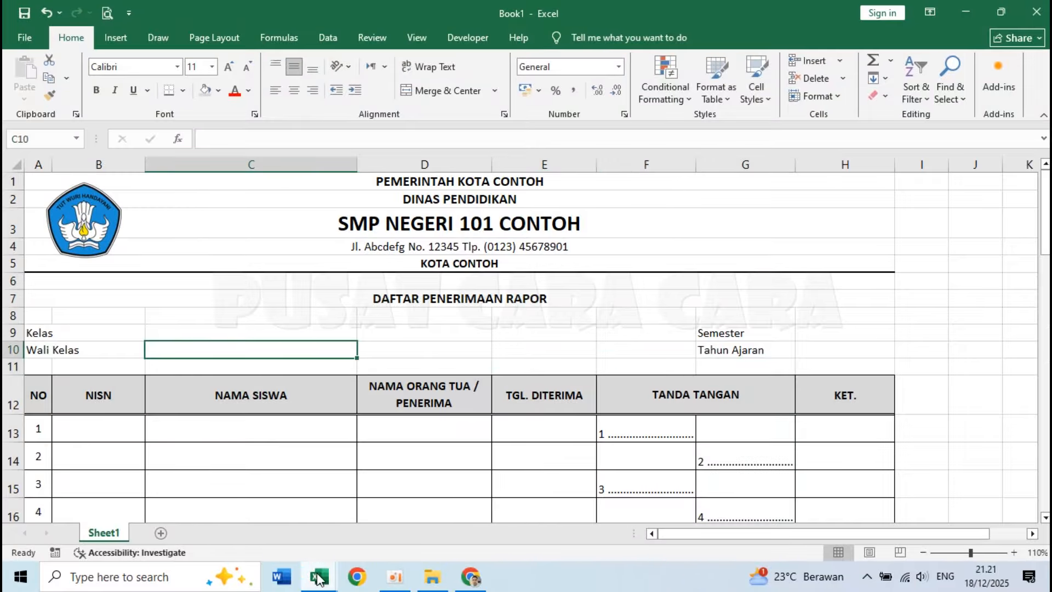
mouse_move(317, 577)
click(236, 504)
click(115, 318)
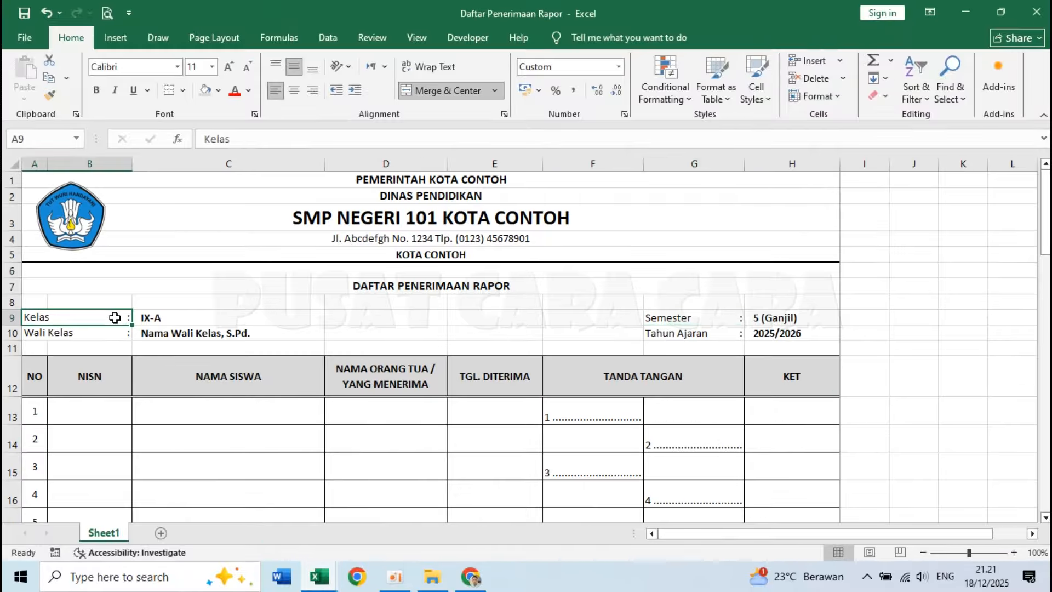
click(116, 332)
click(121, 318)
click(121, 332)
click(727, 320)
click(727, 335)
mouse_move(329, 583)
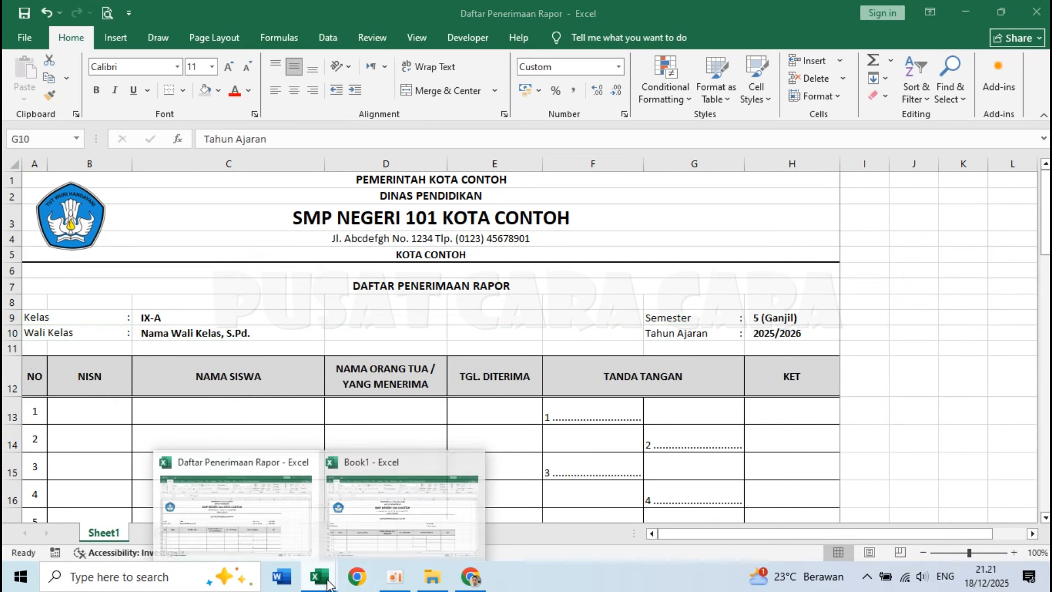
click(414, 531)
Merge A9:B9 for the Kelas label and A10:B10 for the Wali Kelas label in Book1.
click(236, 377)
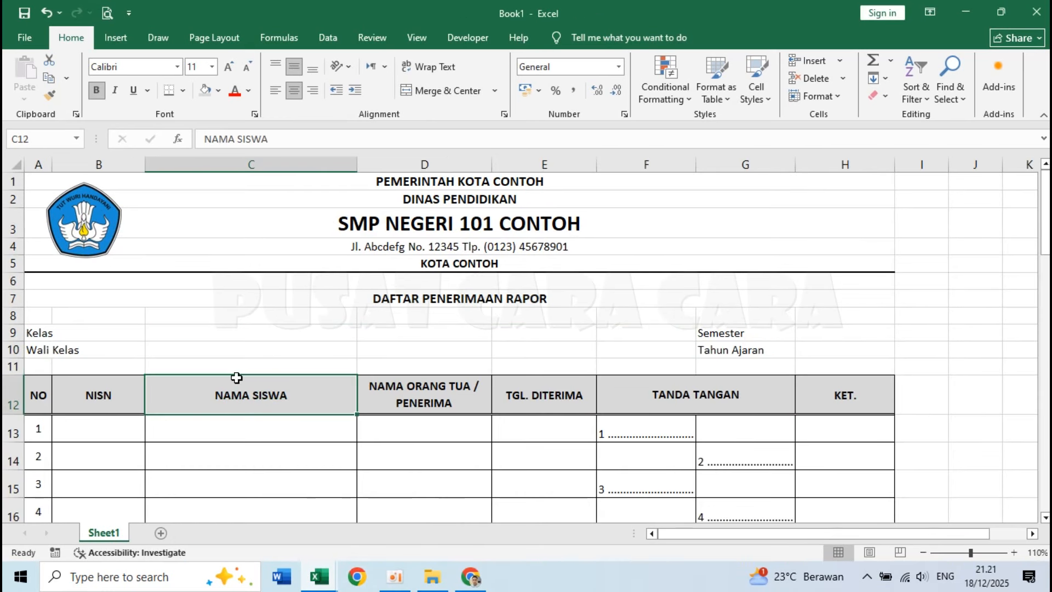
click(35, 334)
drag(36, 333, 73, 329)
click(95, 336)
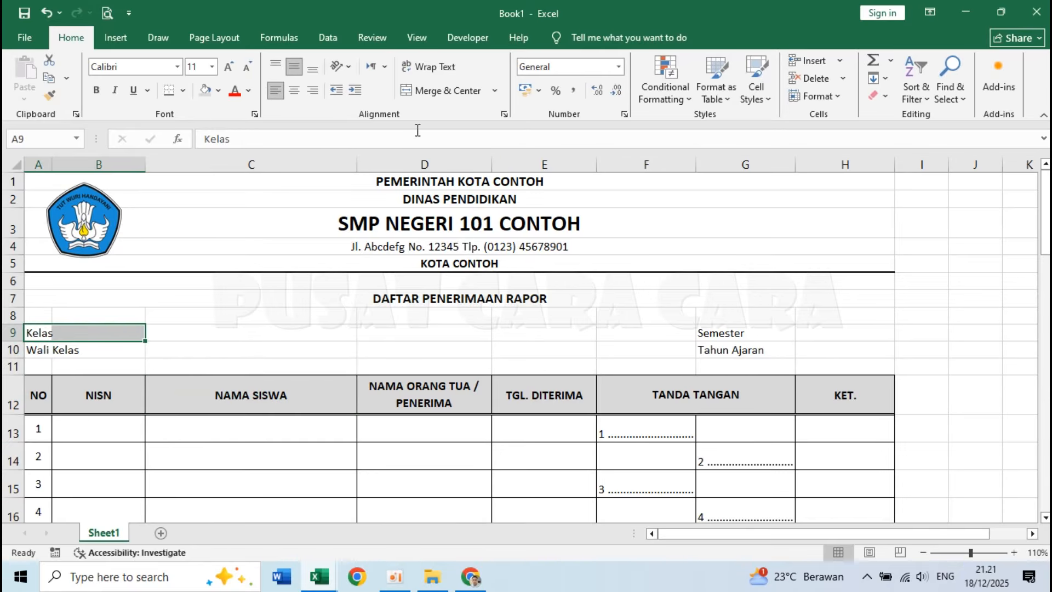
click(422, 92)
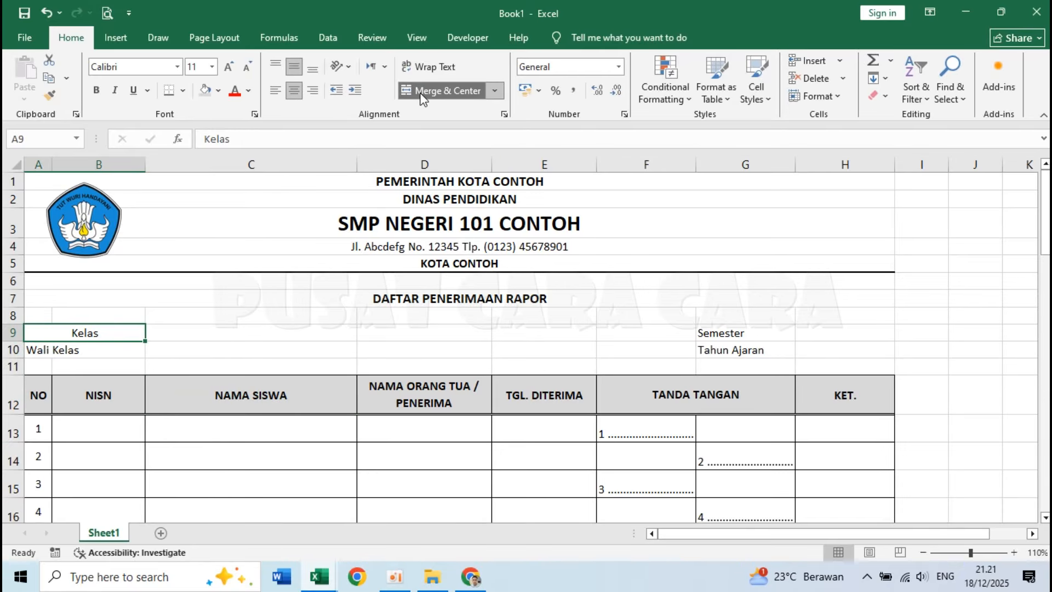
click(42, 350)
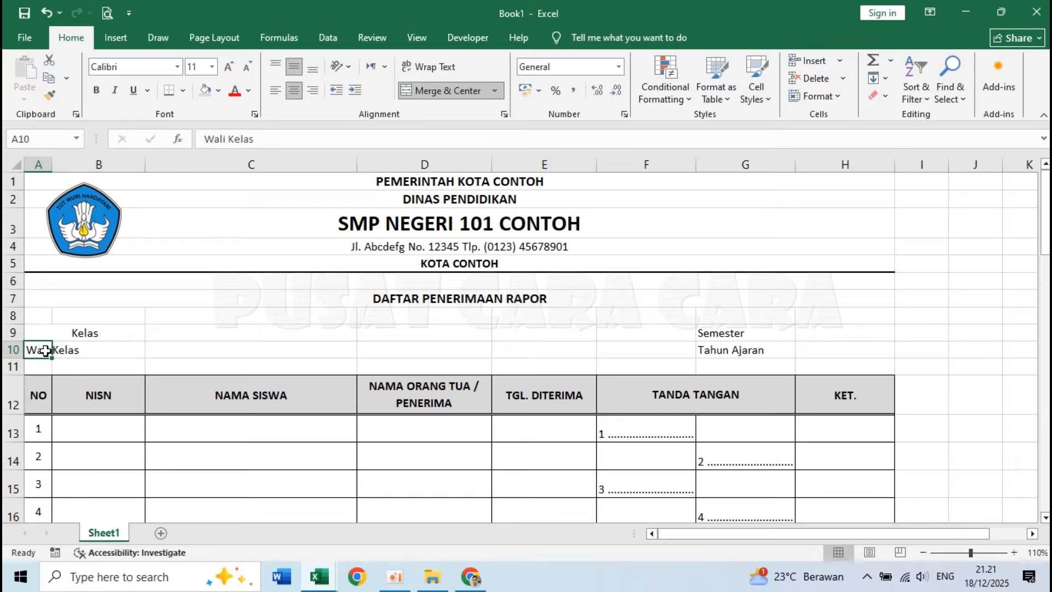
drag(45, 351, 118, 352)
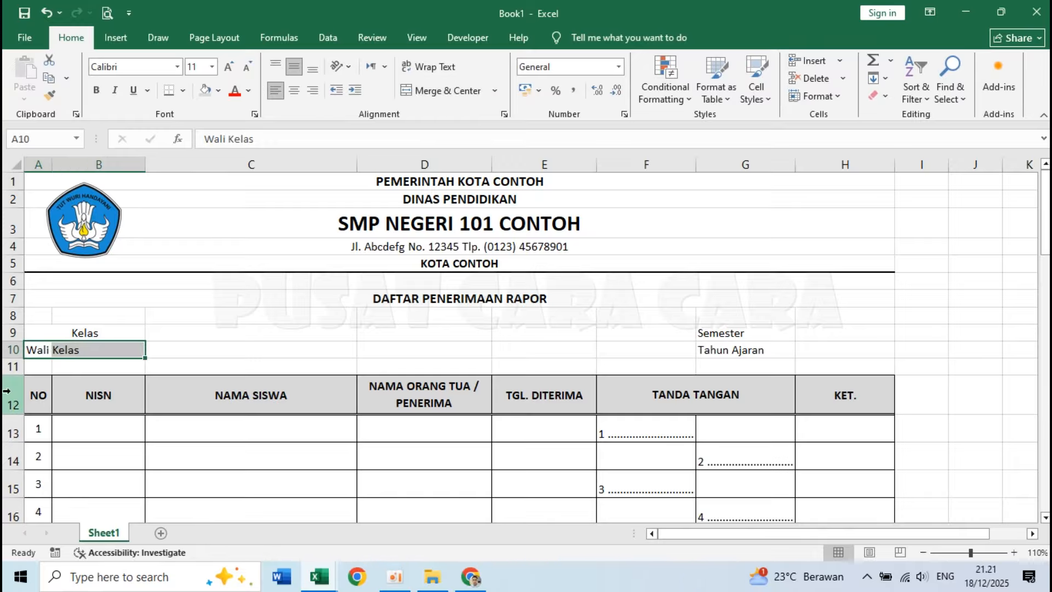
click(430, 92)
Left-align the merged Kelas and Wali Kelas labels in rows 9 and 10.
click(90, 332)
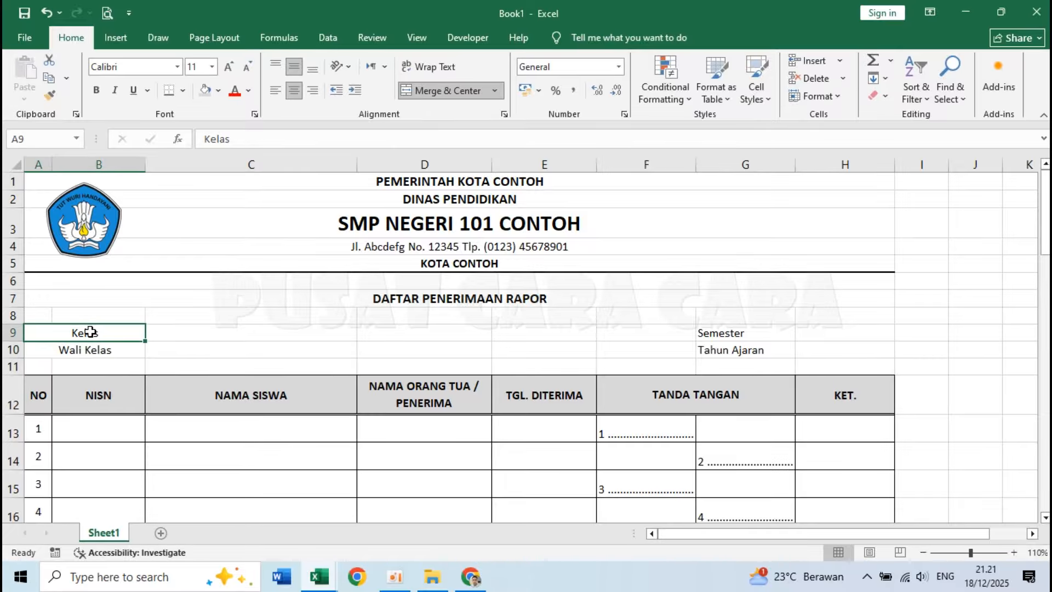
drag(92, 341, 92, 347)
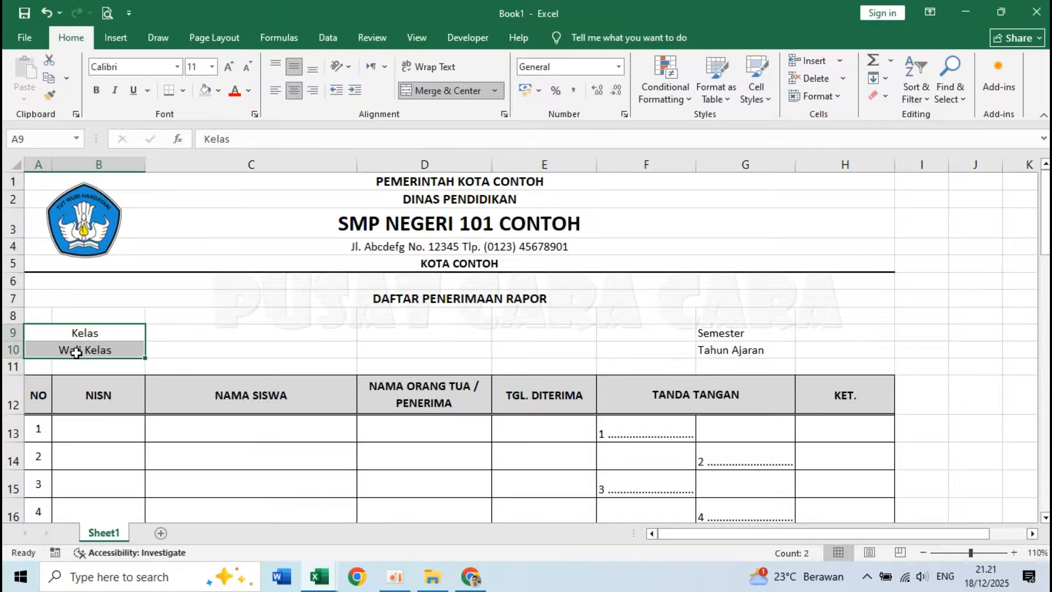
click(274, 91)
click(71, 336)
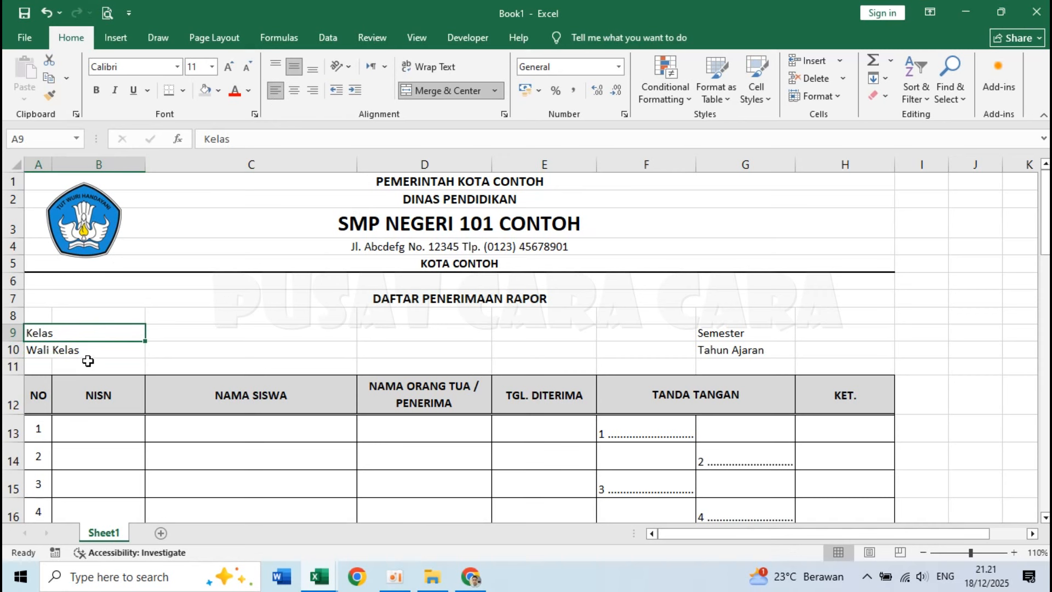
click(86, 363)
click(244, 346)
click(73, 333)
click(147, 349)
drag(84, 331, 110, 348)
click(712, 334)
drag(711, 334, 712, 349)
click(534, 338)
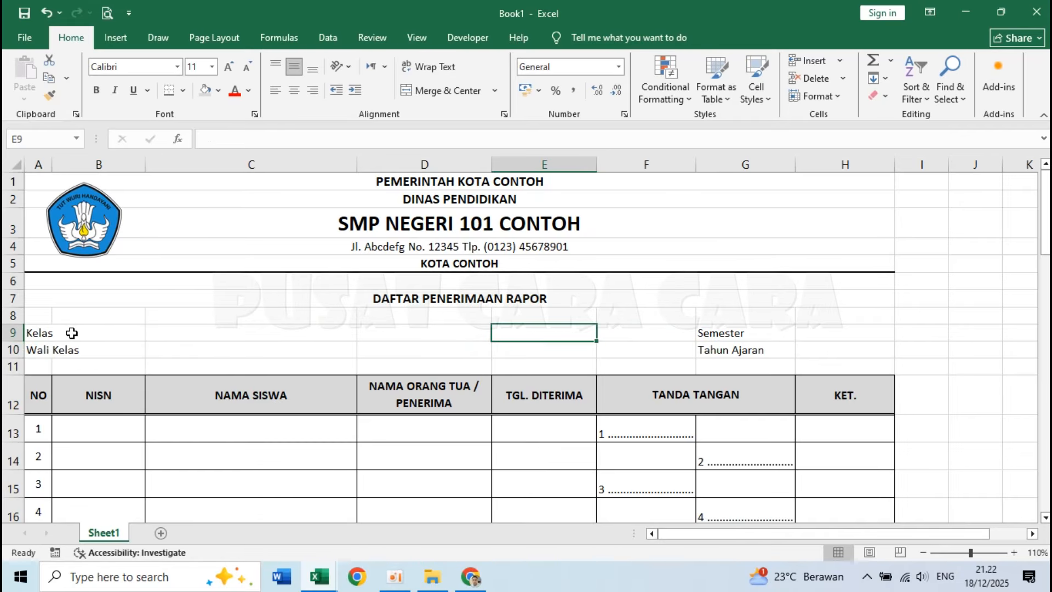
Apply the custom number format @ * ":" to the Kelas, Wali Kelas, Semester and Tahun Ajaran label cells.
drag(71, 333, 70, 350)
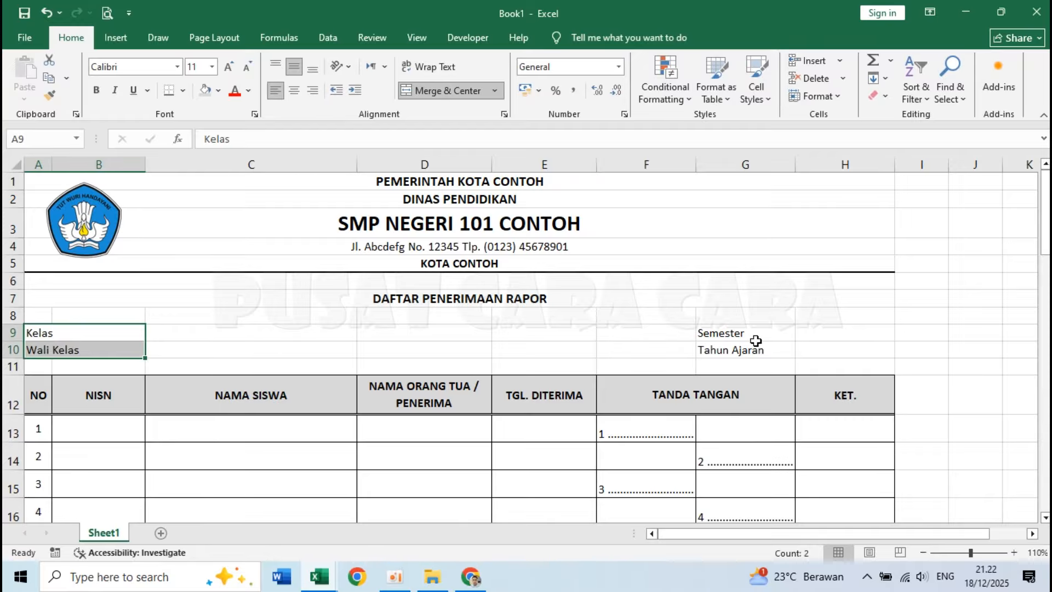
ctrl+drag(740, 332, 737, 346)
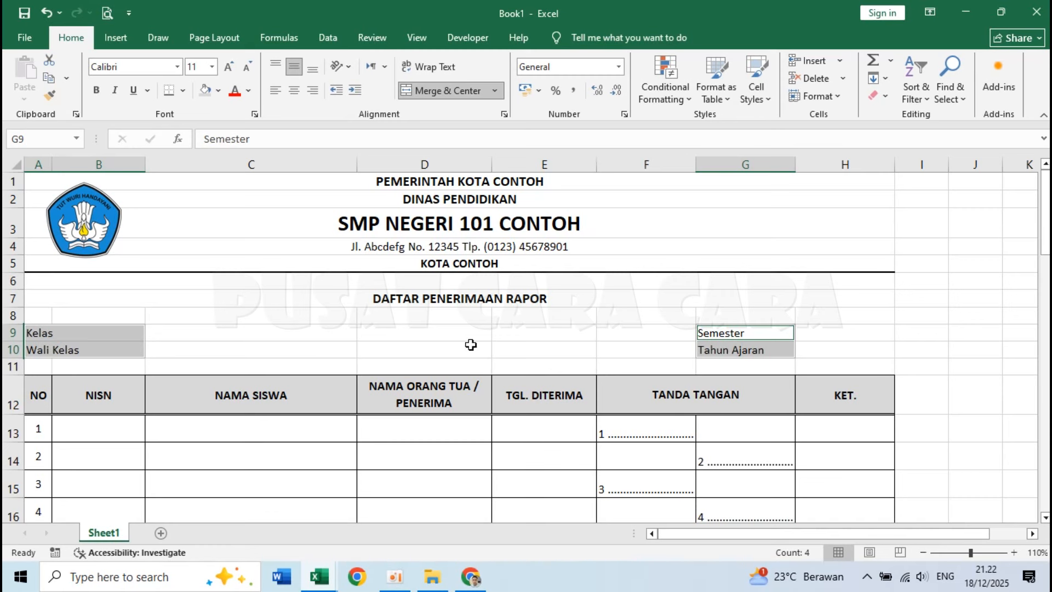
right_click(747, 347)
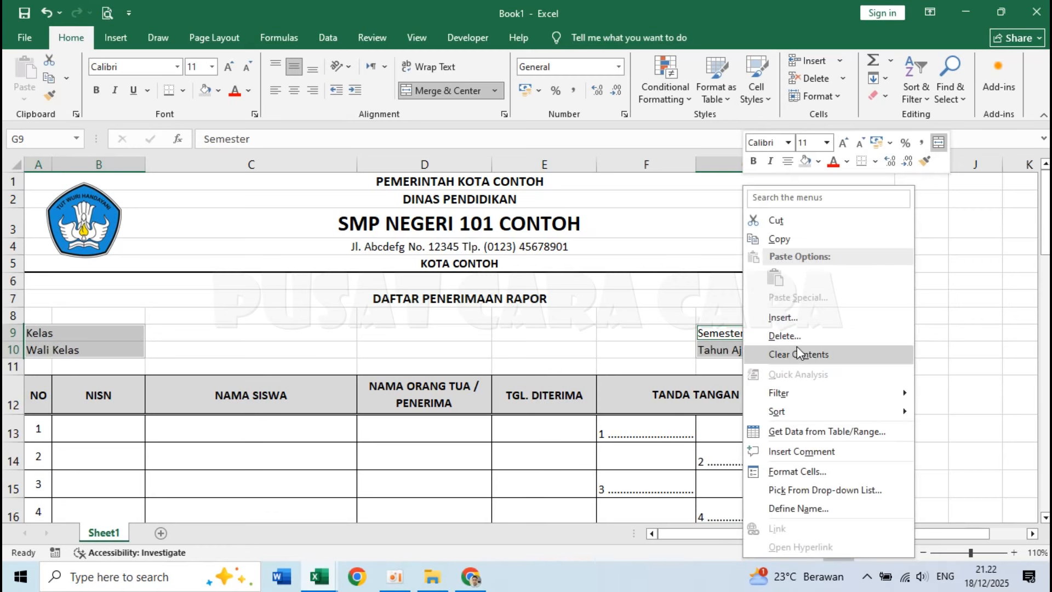
click(839, 474)
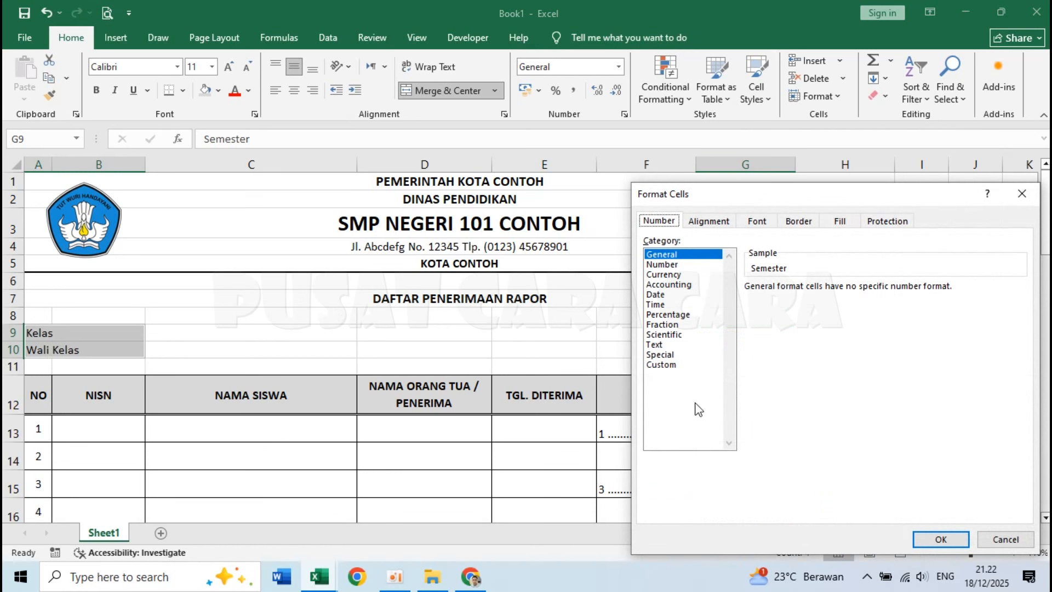
click(672, 366)
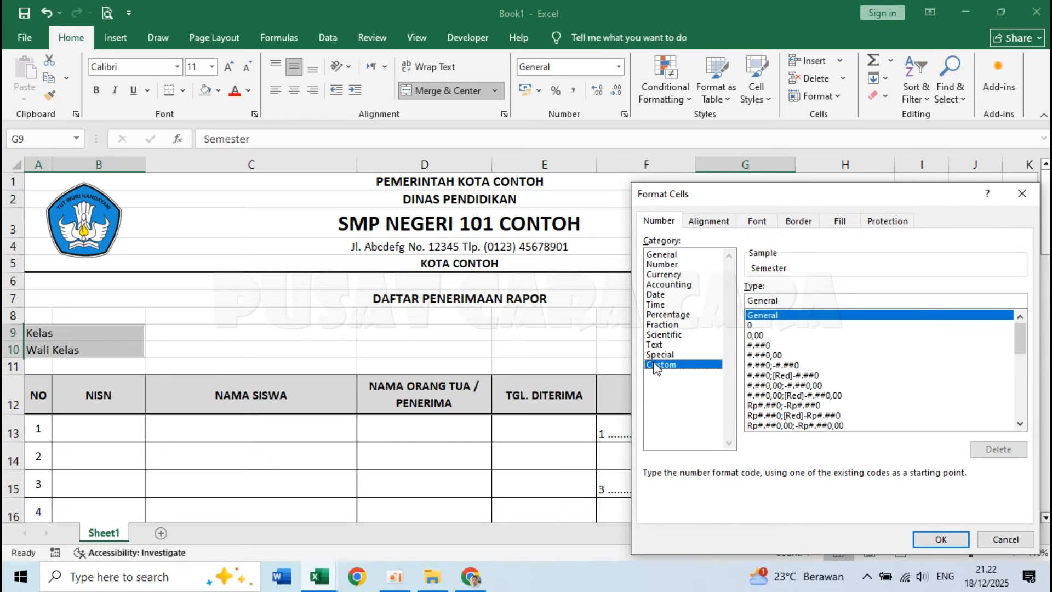
drag(802, 301, 687, 303)
key(BackSpace)
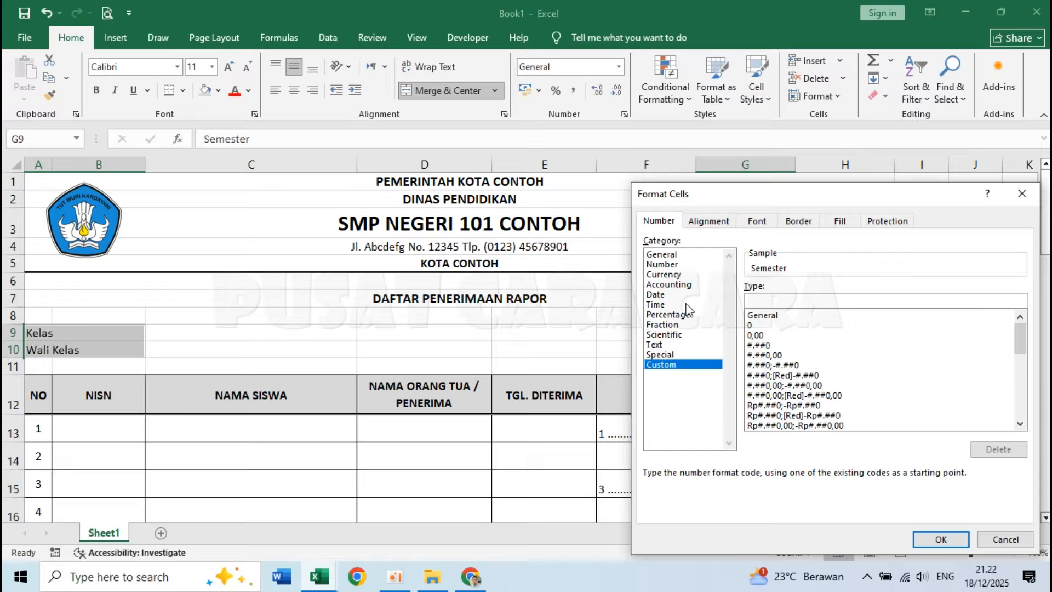
text(@ )
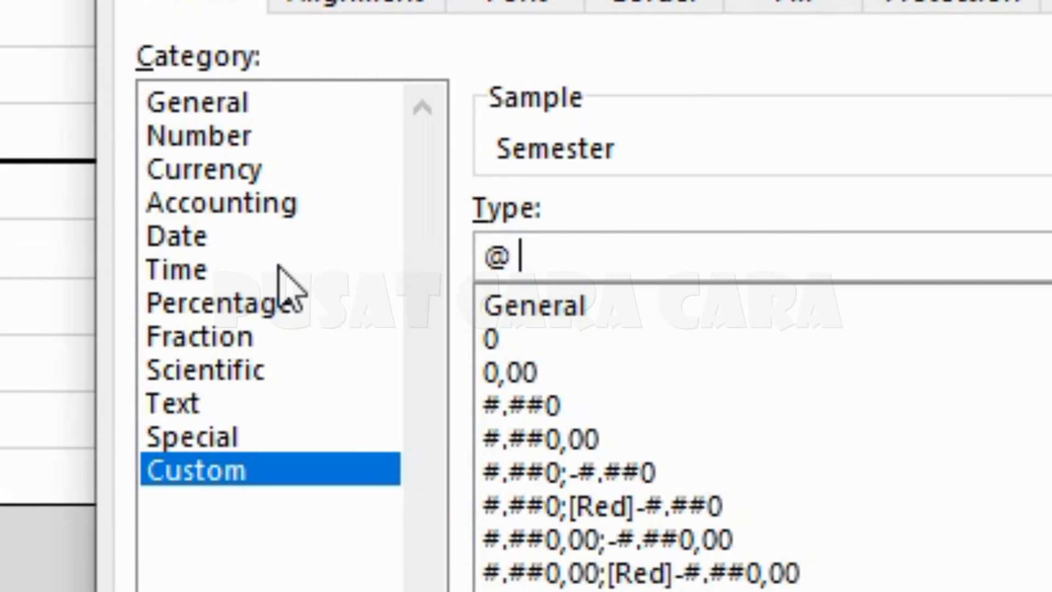
text(* ":)
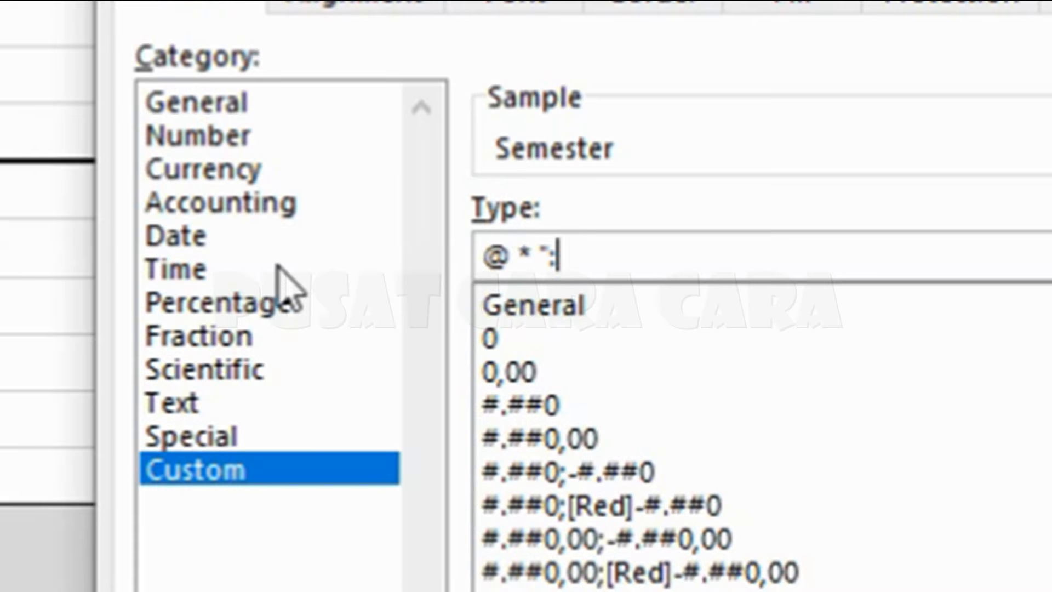
text(")
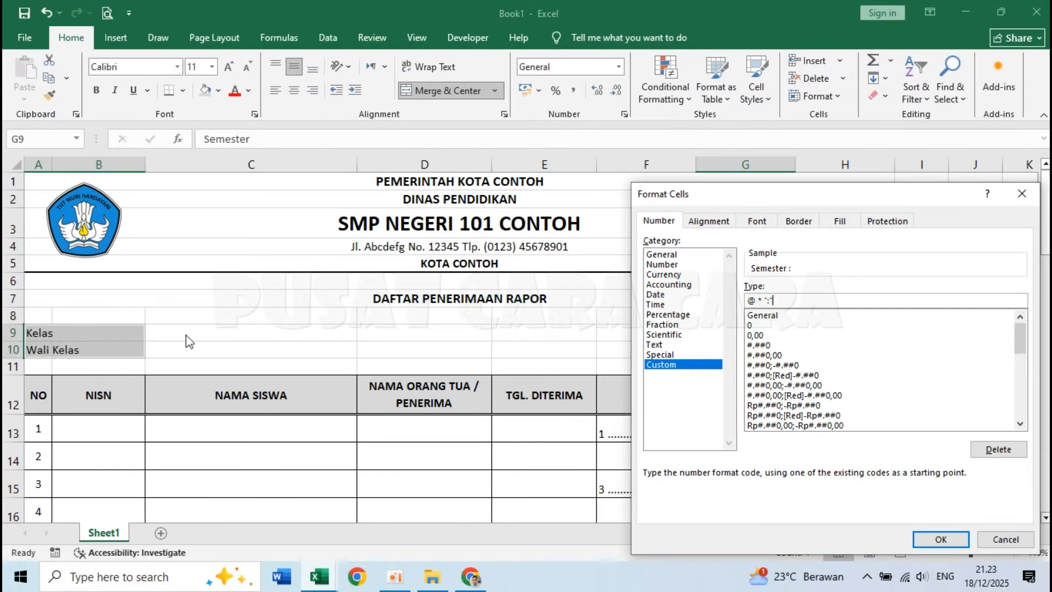
drag(754, 193, 461, 115)
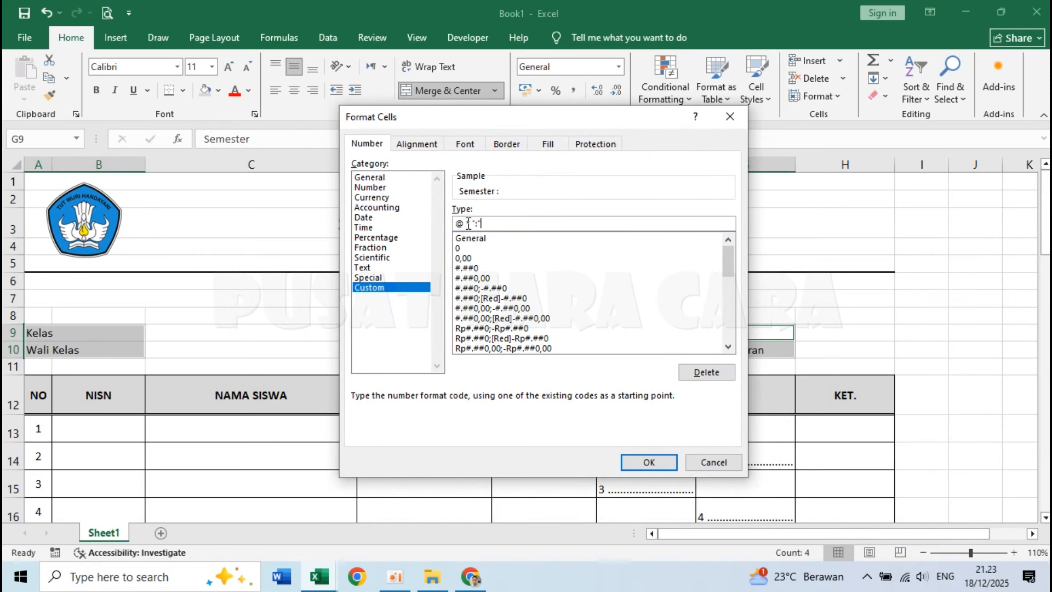
drag(469, 224, 475, 223)
click(649, 462)
Check the Kelas, Wali Kelas, Semester and Tahun Ajaran label cells for their trailing colons.
click(221, 336)
click(126, 332)
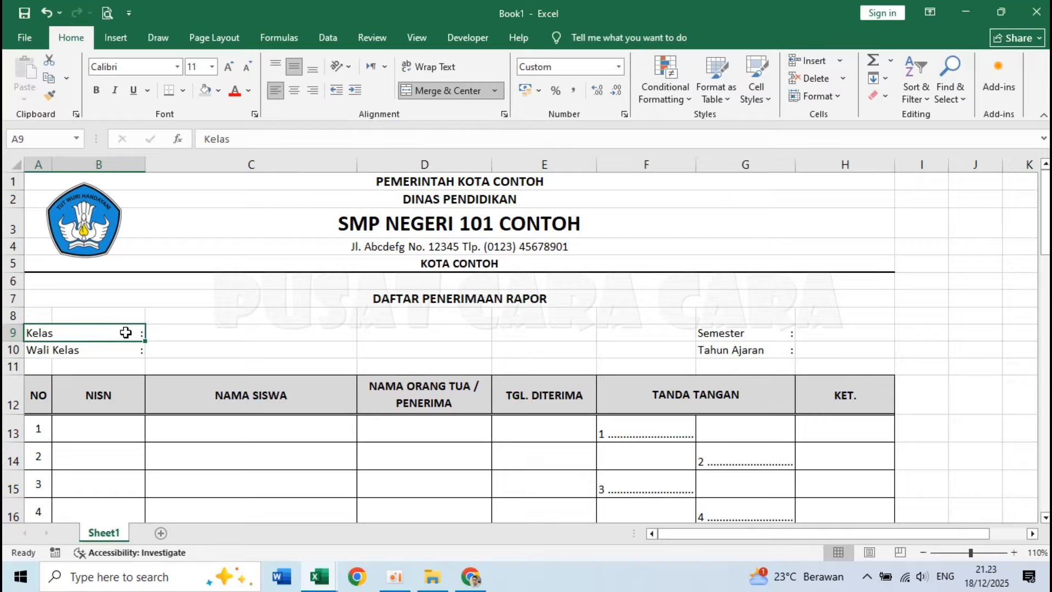
click(130, 348)
click(729, 333)
click(738, 352)
Enter the class IX-C in C9 and the placeholder Nama Wali Kelas, S.Pd. in C10.
click(186, 331)
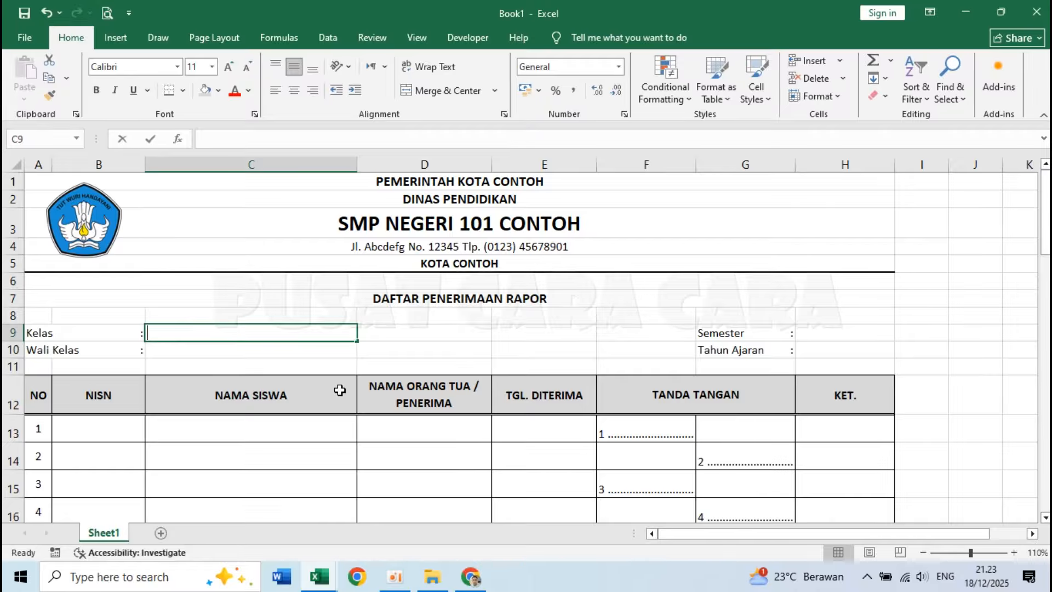
text(IX)
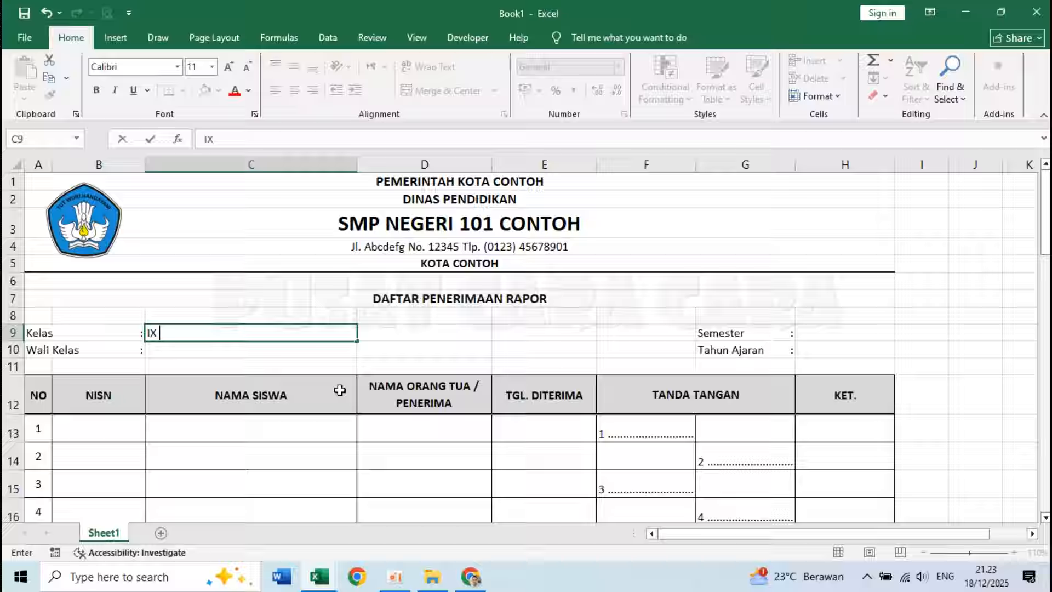
key(ctrl+Return)
key(Return)
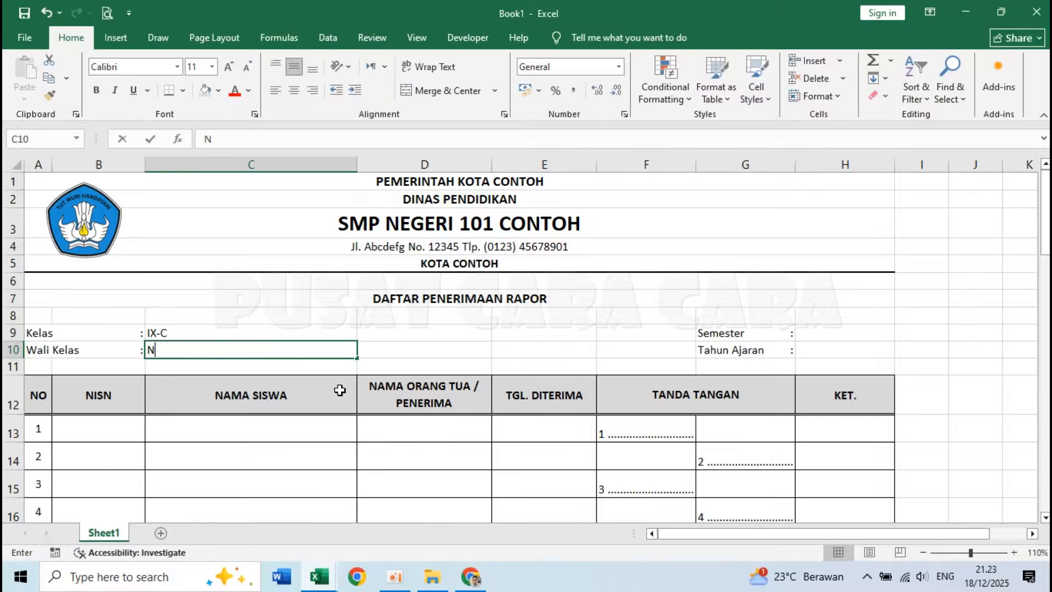
text(Nama Wa )
text(i Kelas, S.Pd.)
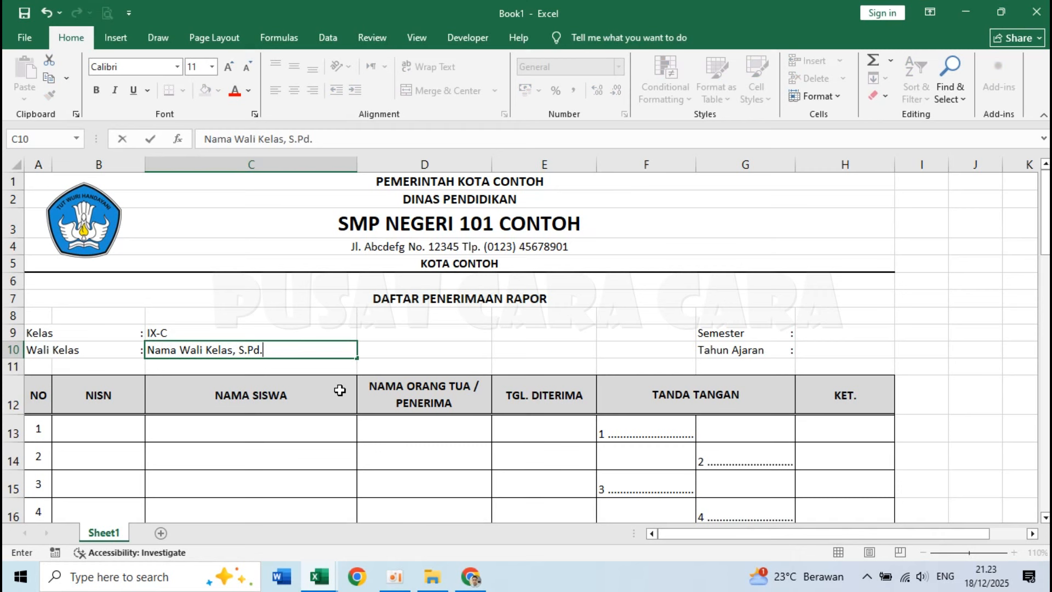
key(Return)
Enter 5 (Ganjil) as the Semester value in H9 and 2025/2026 as the Tahun Ajaran value in H10.
click(856, 335)
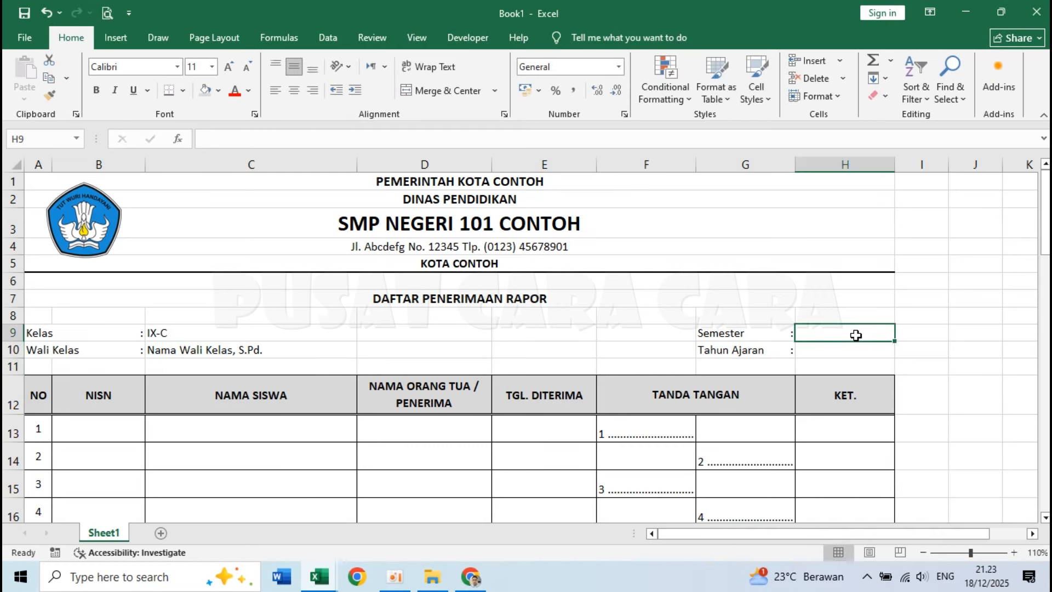
text(Ganjil)
key(BackSpace)
key(BackSpace)
key(BackSpace)
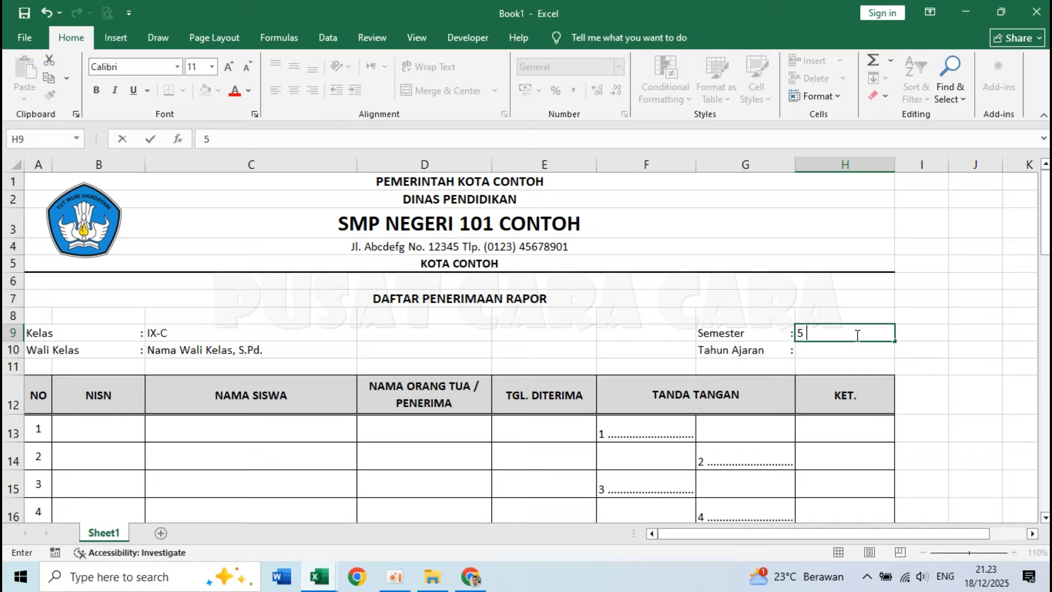
text(5 (Ganjil))
key(Return)
text(T)
text(2025/2026)
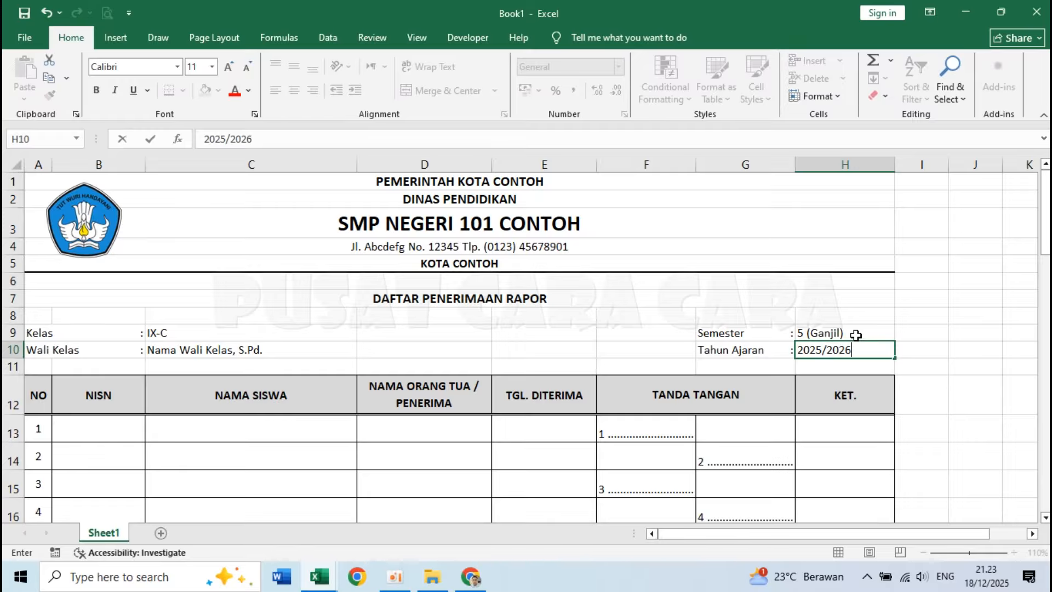
key(Return)
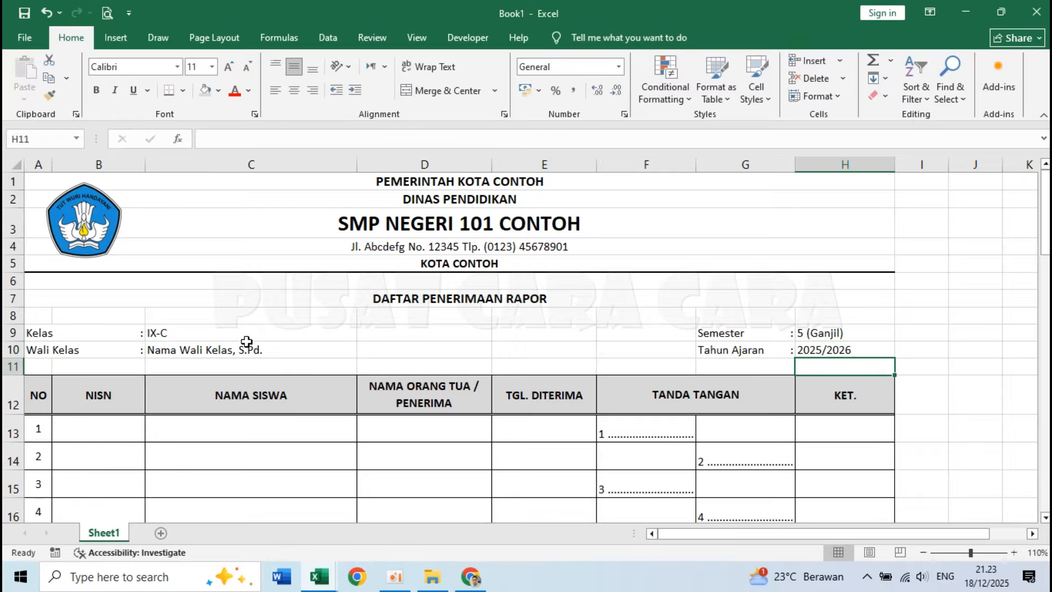
Make the class and homeroom teacher values in C9:C10 and the semester and year values in H9:H10 bold.
mouse_move(191, 336)
mouse_down()
mouse_move(180, 332)
mouse_move(181, 346)
mouse_up()
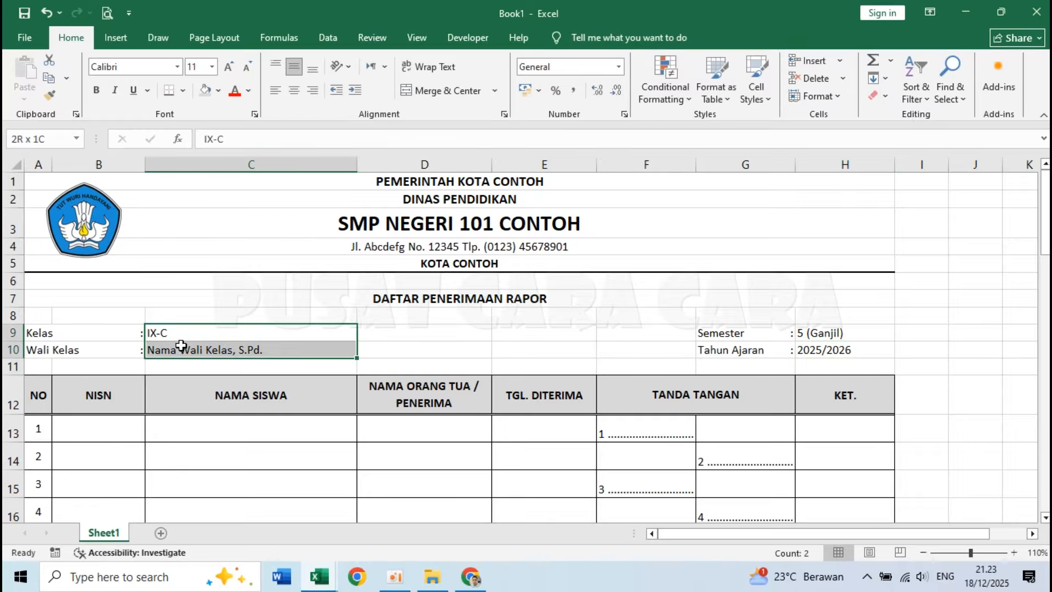
click(98, 91)
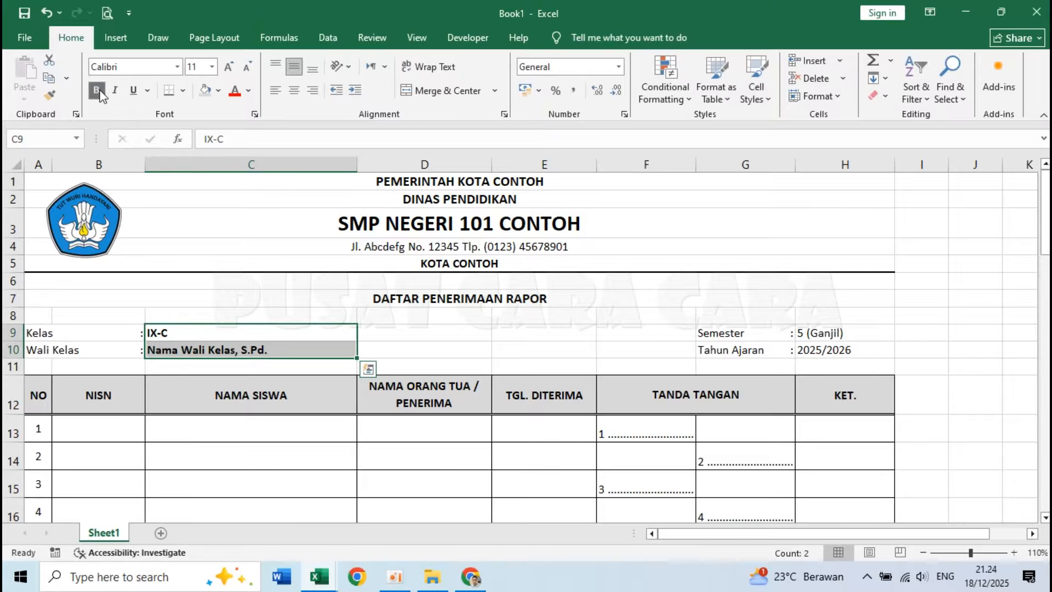
click(826, 337)
drag(827, 341, 827, 351)
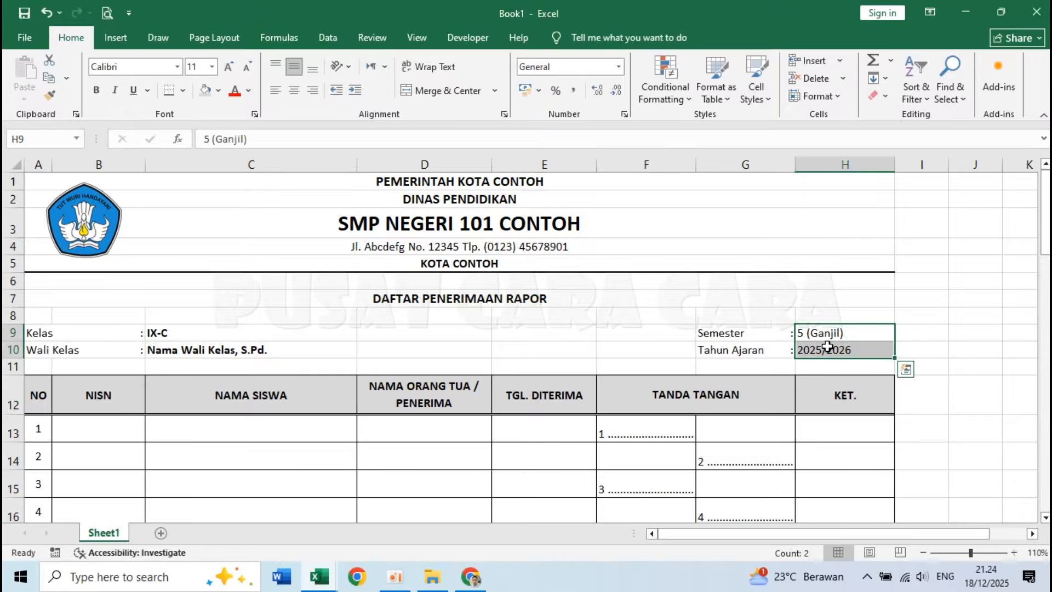
click(96, 90)
Merge and center the empty row 6 across A6:H6 below the letterhead.
drag(33, 280, 844, 281)
click(442, 91)
scroll(630, 395, down, 3)
scroll(630, 396, up, 3)
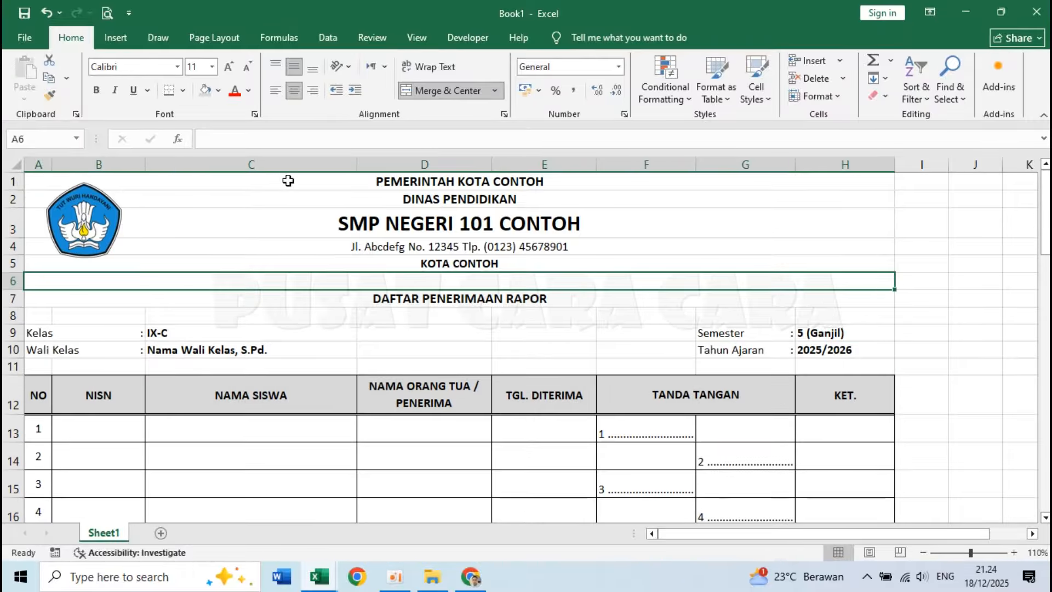
scroll(376, 337, down, 6)
scroll(376, 337, down, 8)
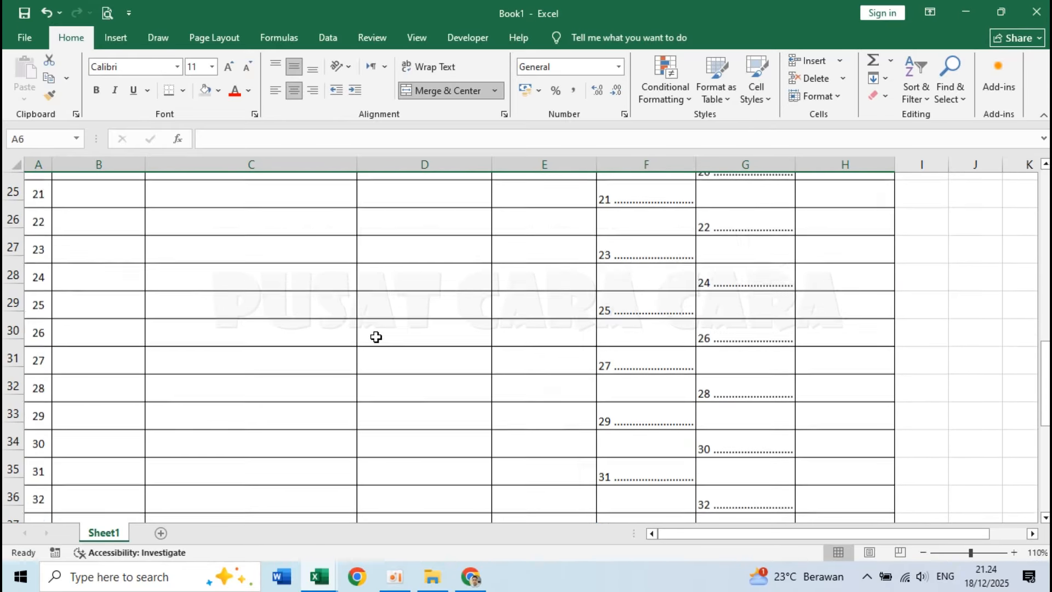
scroll(376, 336, up, 14)
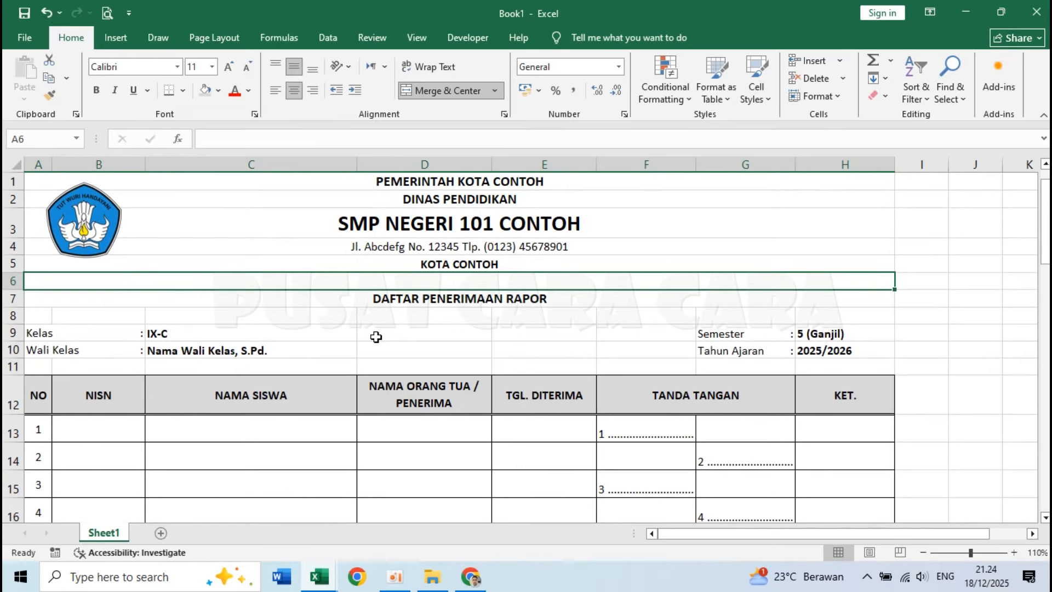
Set the table header row $12:$12 as the row to repeat at the top of every printed page.
click(203, 39)
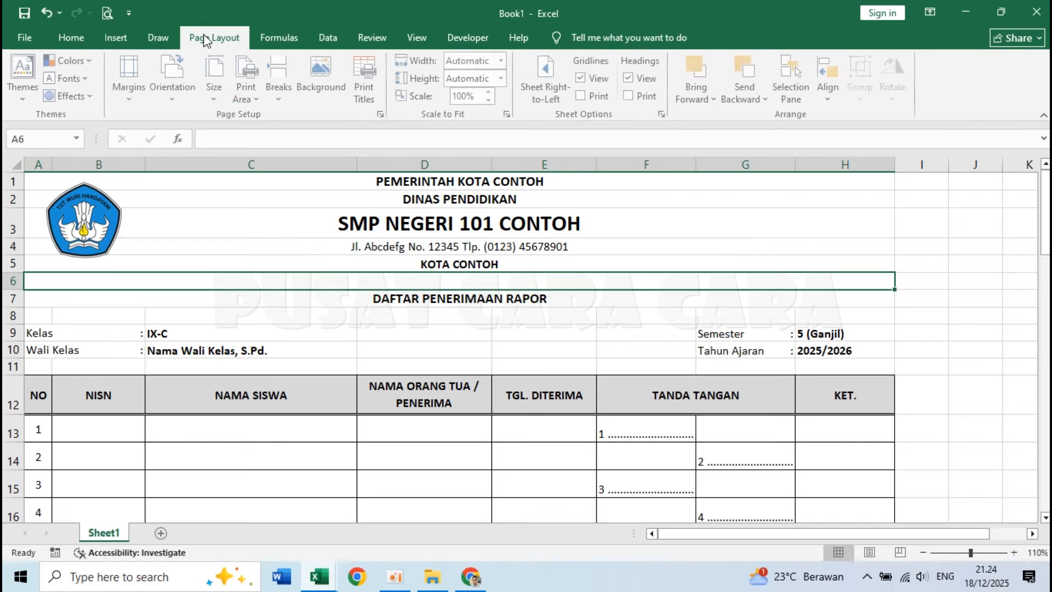
click(212, 76)
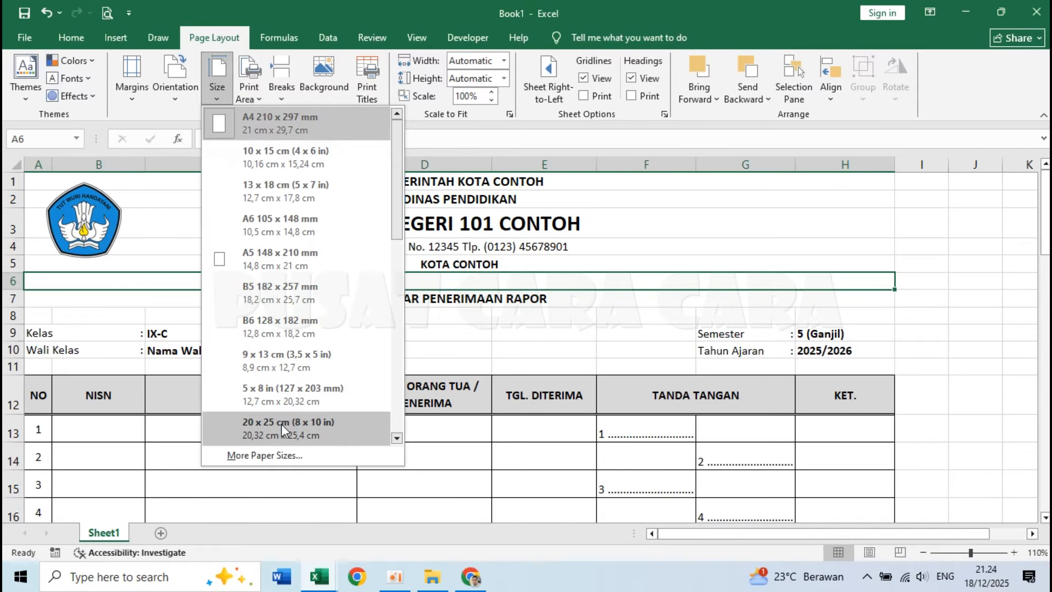
click(284, 456)
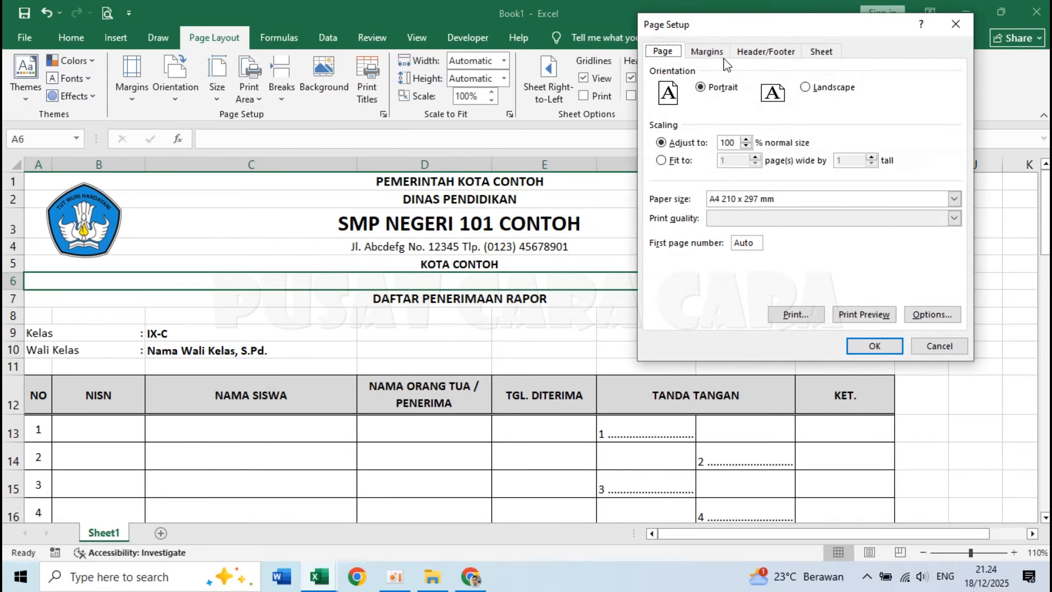
click(825, 55)
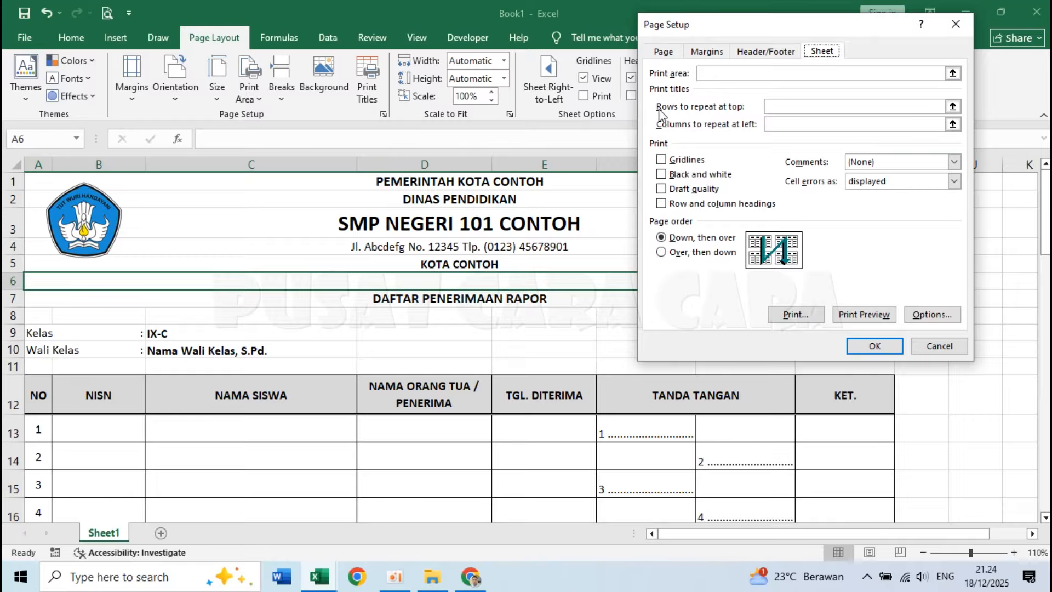
click(953, 107)
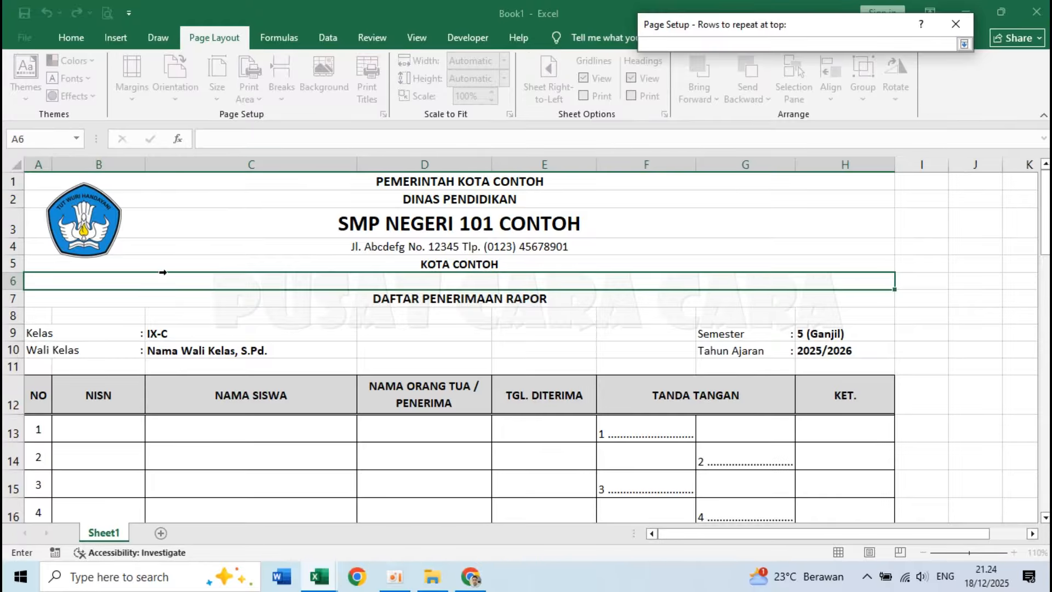
click(13, 396)
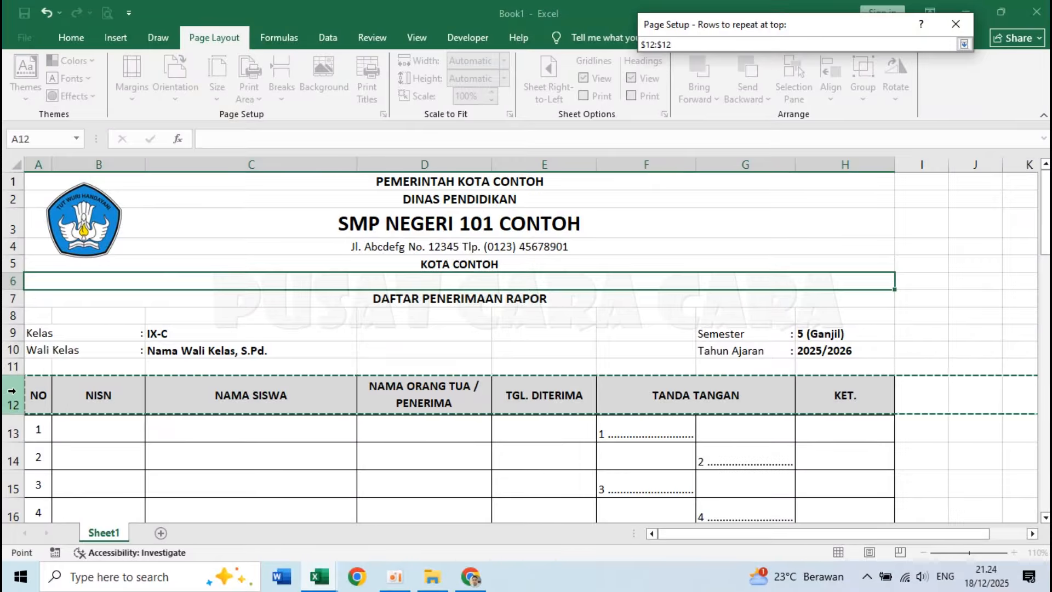
click(964, 44)
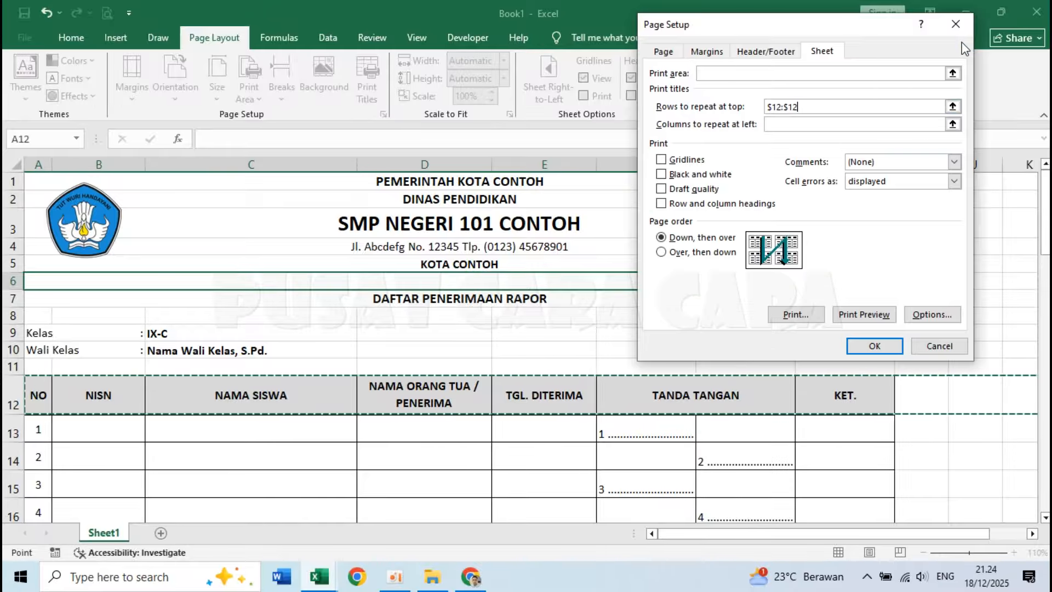
click(875, 347)
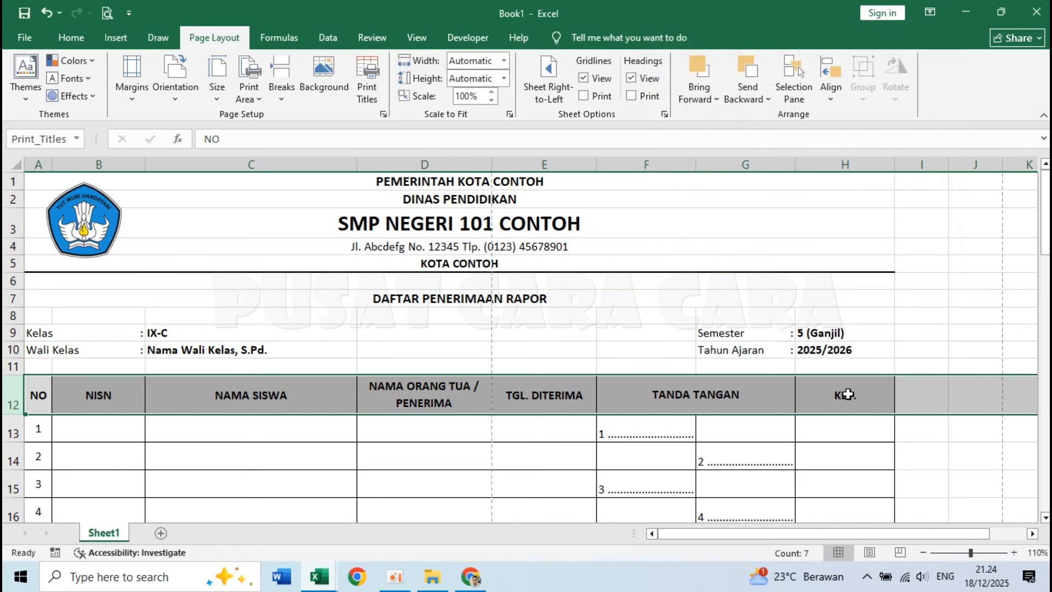
click(569, 310)
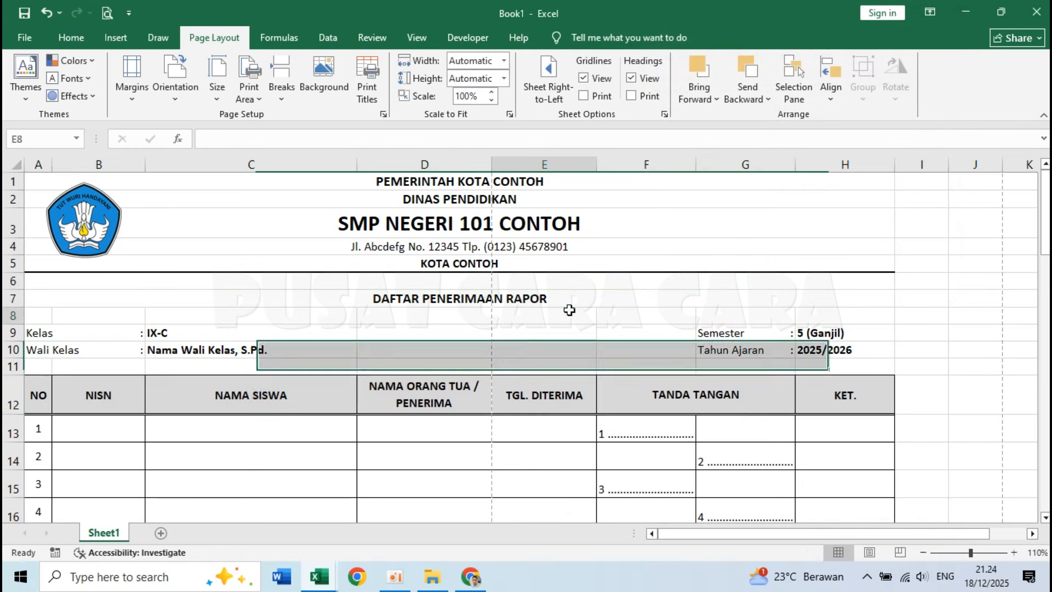
click(313, 242)
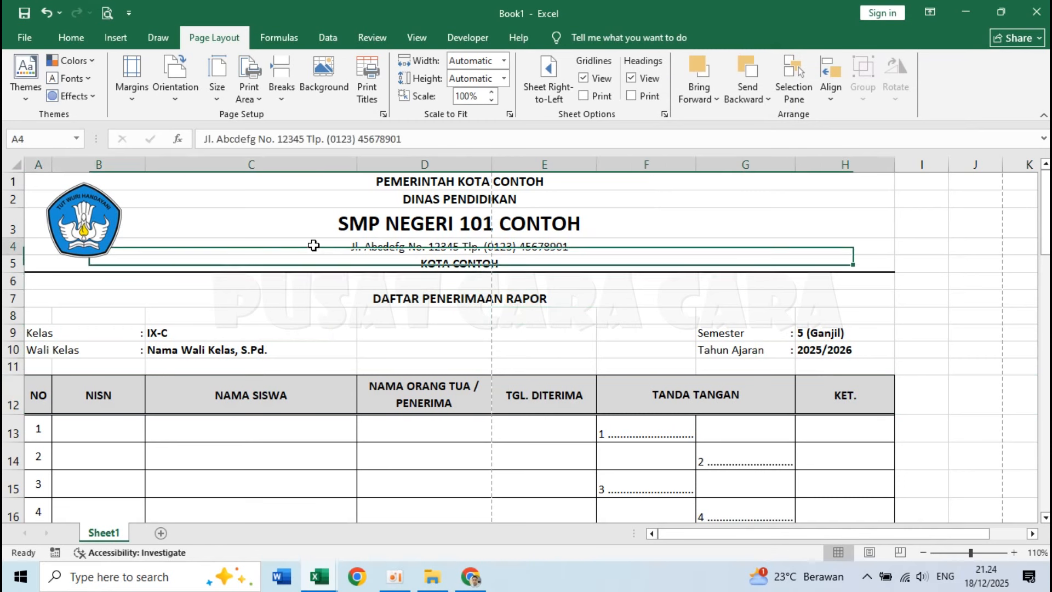
Set the print area to A1:H48, from the letterhead through table row number 36.
click(298, 180)
drag(299, 179, 856, 417)
scroll(652, 369, down, 1)
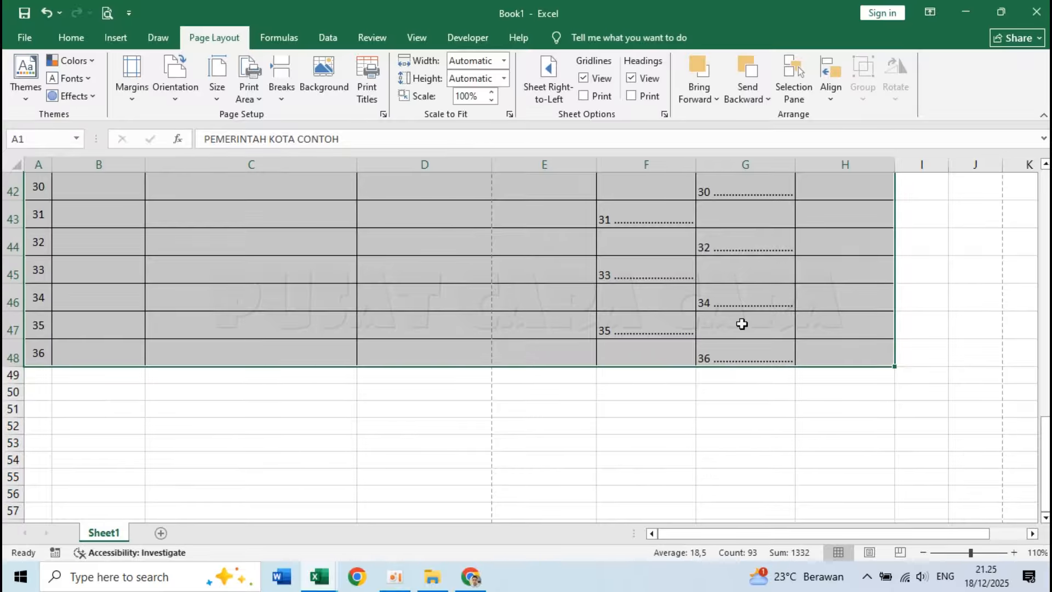
scroll(742, 324, up, 14)
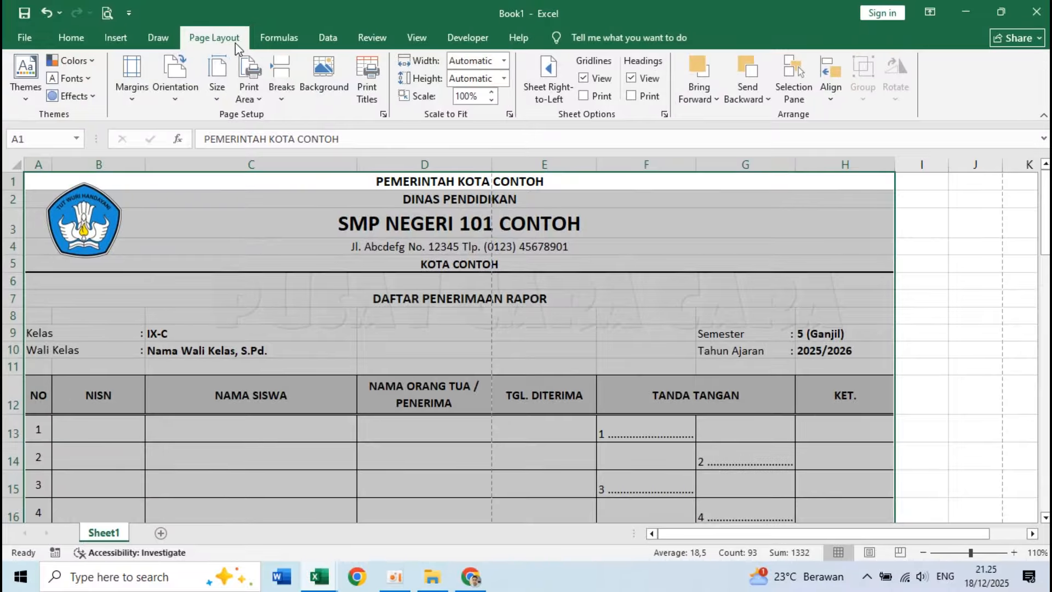
click(258, 87)
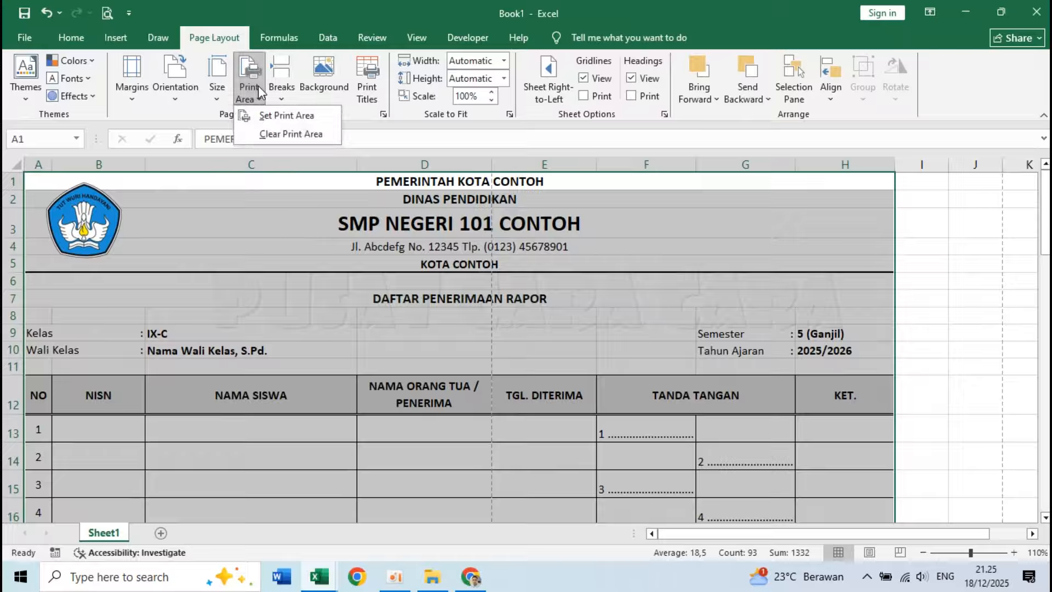
click(275, 114)
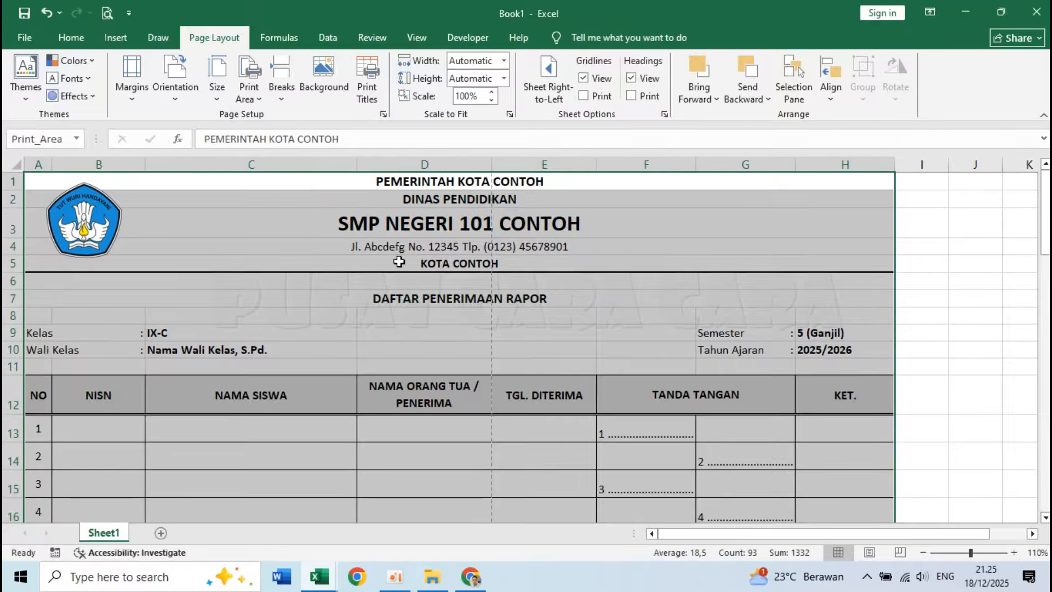
click(263, 216)
Set the sheet's paper size to 8.5 x 13 in (21,59 cm x 33,02 cm).
click(221, 74)
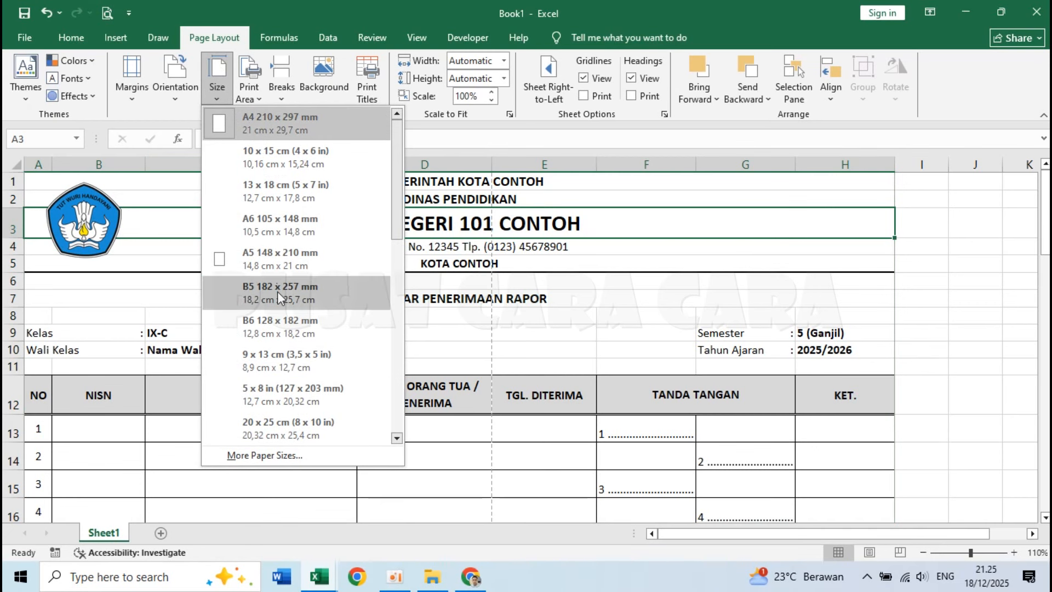
scroll(278, 296, down, 2)
scroll(278, 296, down, 3)
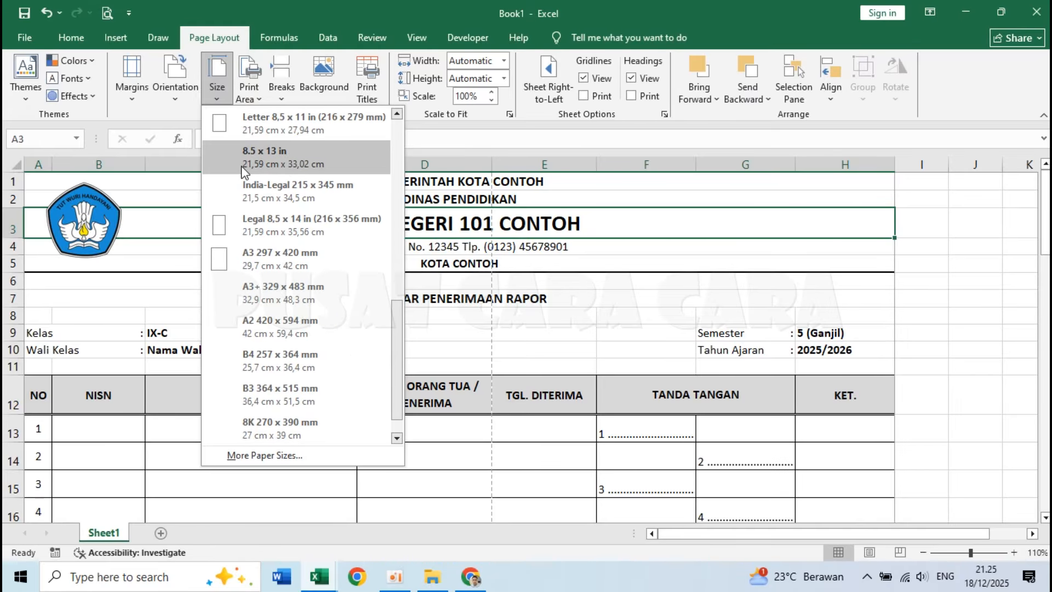
click(326, 163)
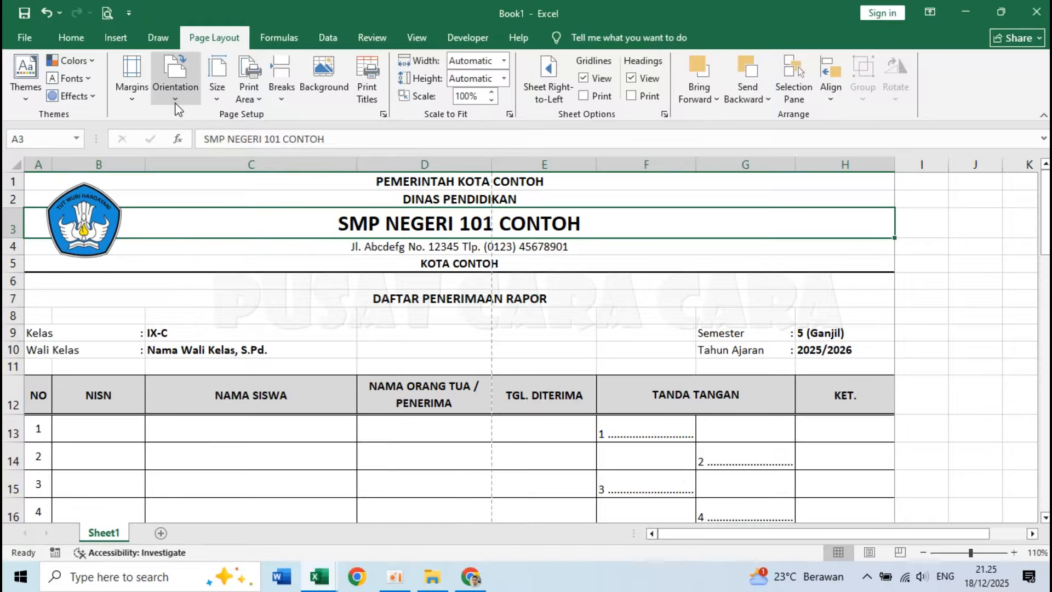
Change the sheet's page orientation to Landscape.
click(170, 87)
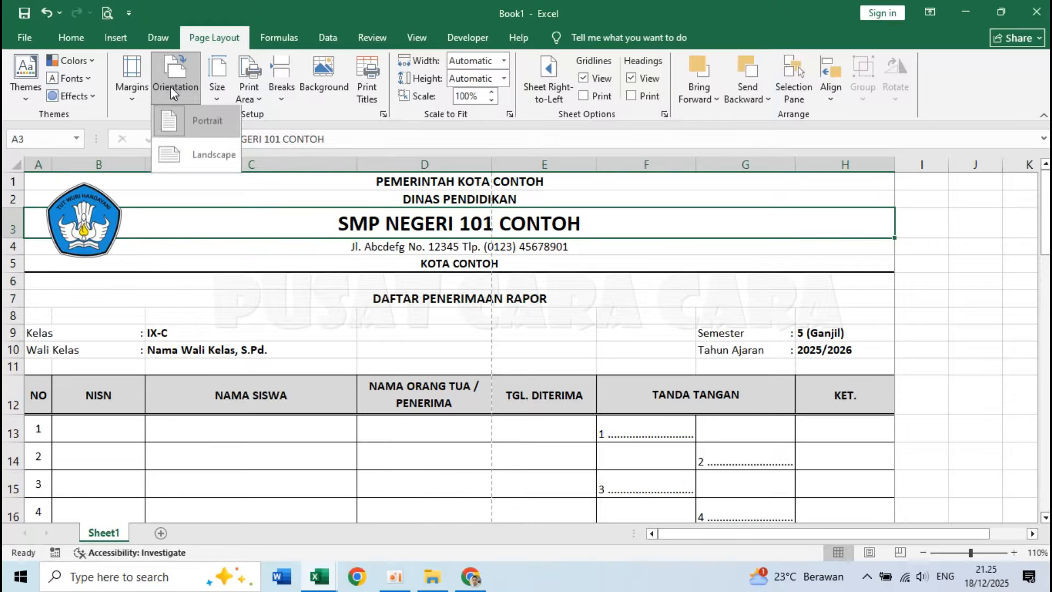
click(212, 155)
click(341, 310)
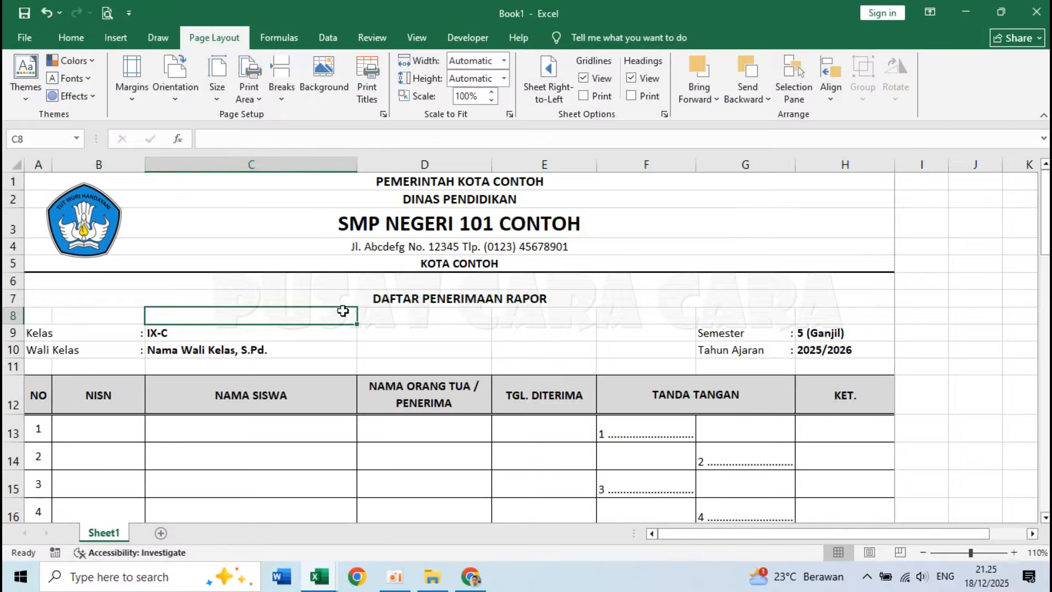
Open the print preview and check the page layout on the first and second pages.
click(130, 15)
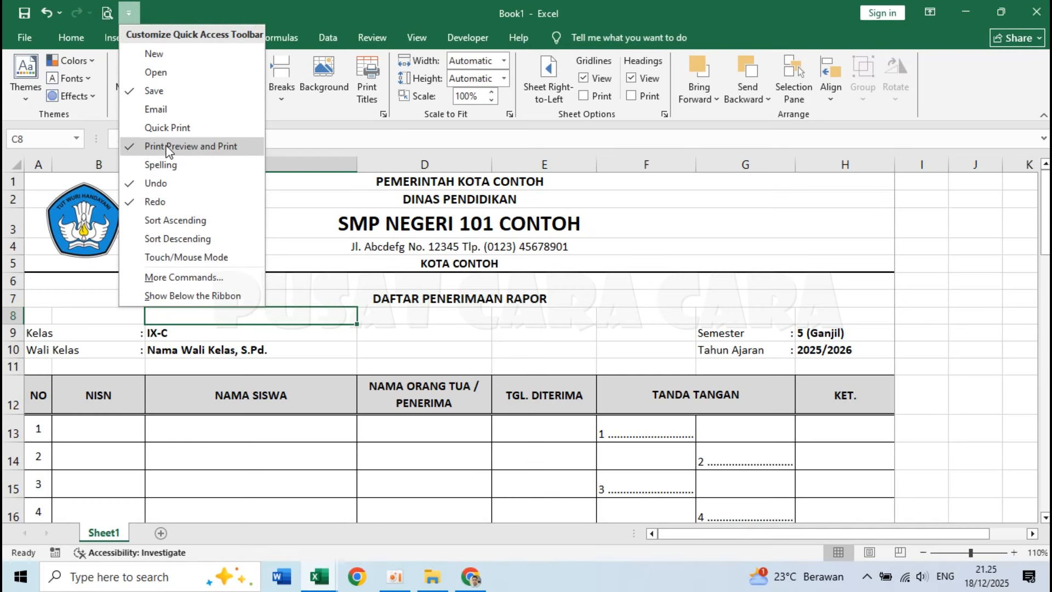
click(107, 14)
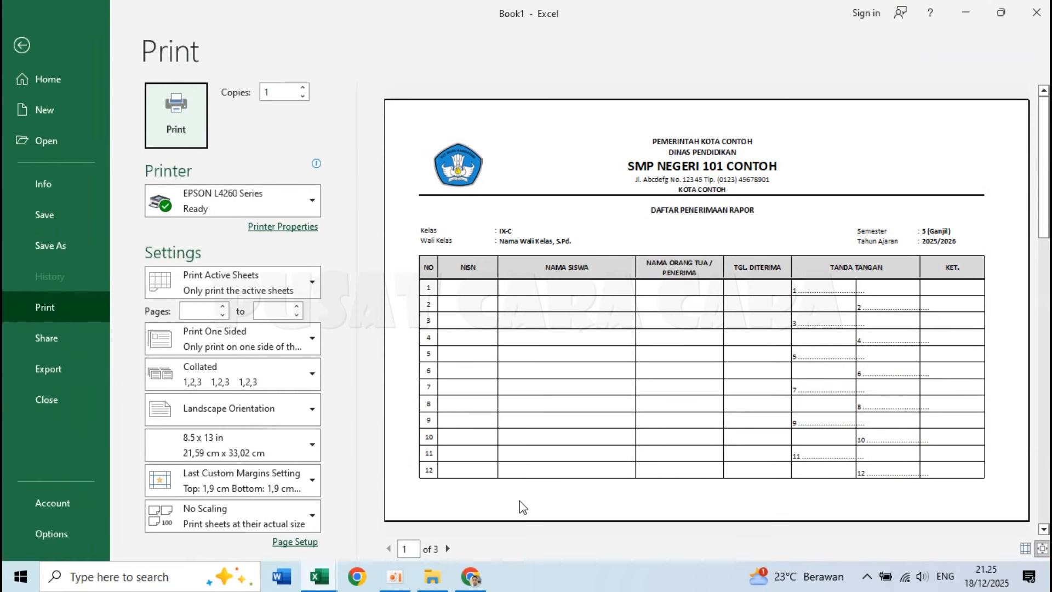
click(448, 548)
click(389, 549)
Set the page margins to 2 cm at the top, 0,5 cm left and right, and 1 cm at the bottom.
click(280, 543)
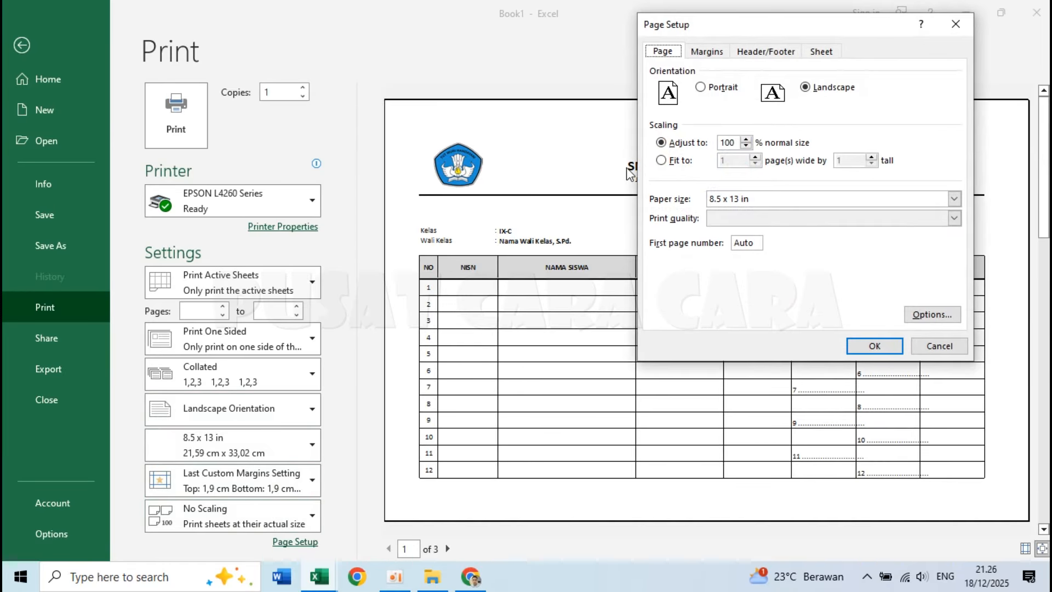
click(702, 53)
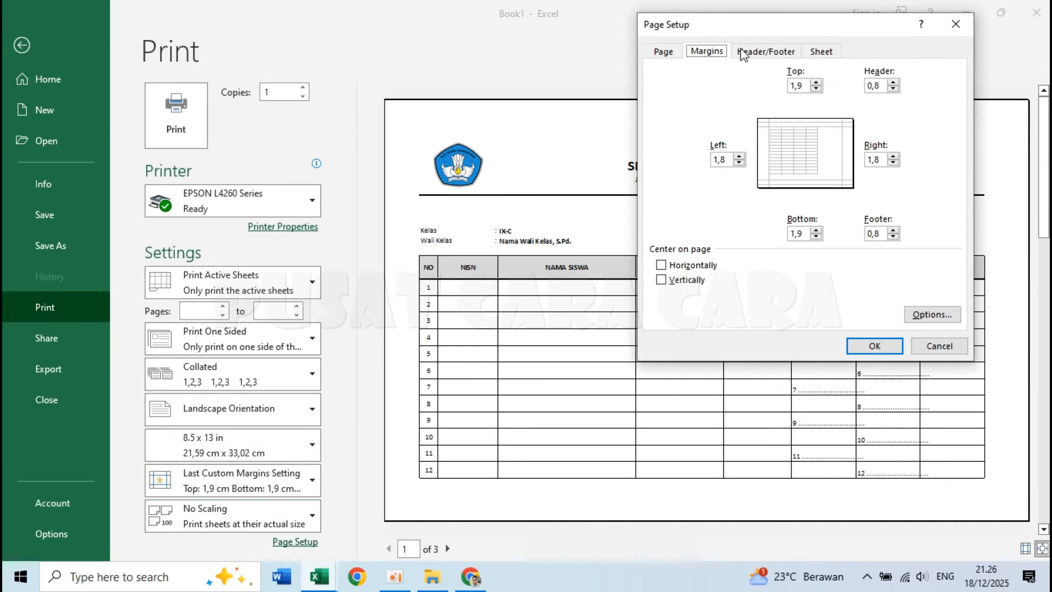
key(Tab)
text(2)
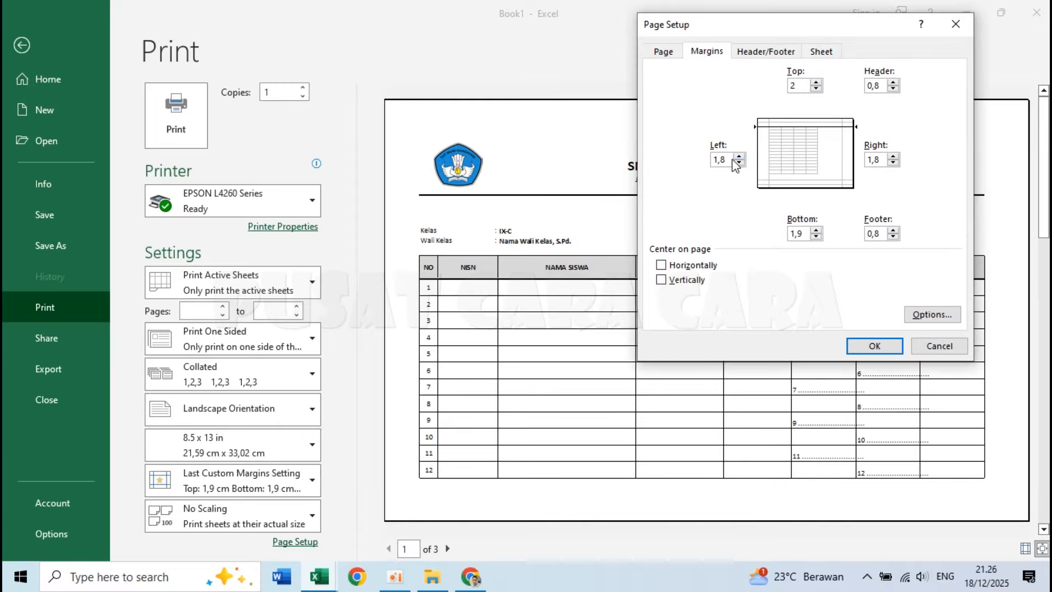
key(Tab)
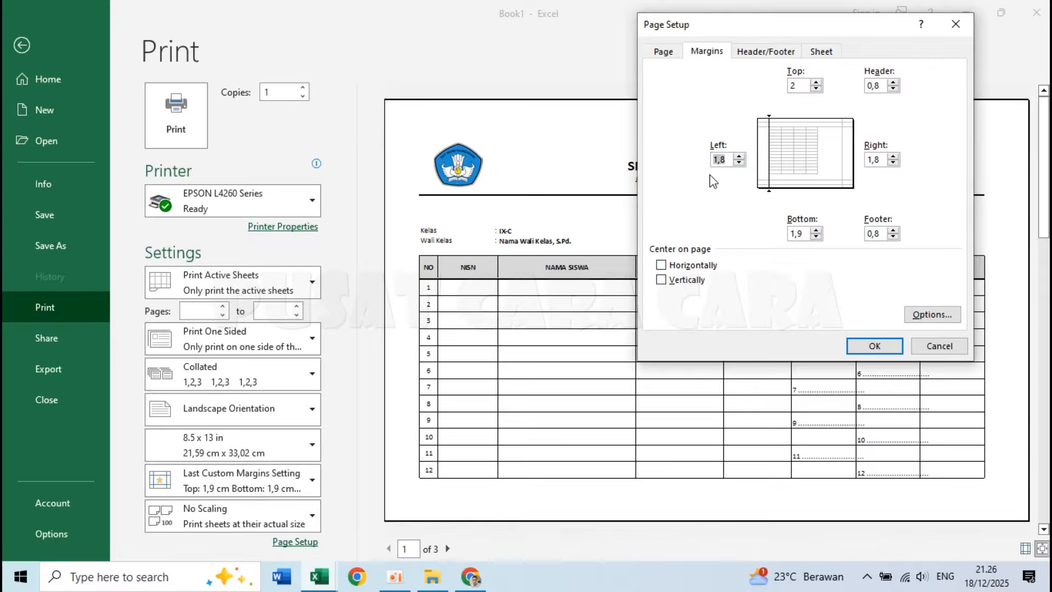
text(1)
key(Tab)
text(1)
key(BackSpace)
text(0,5)
key(Tab)
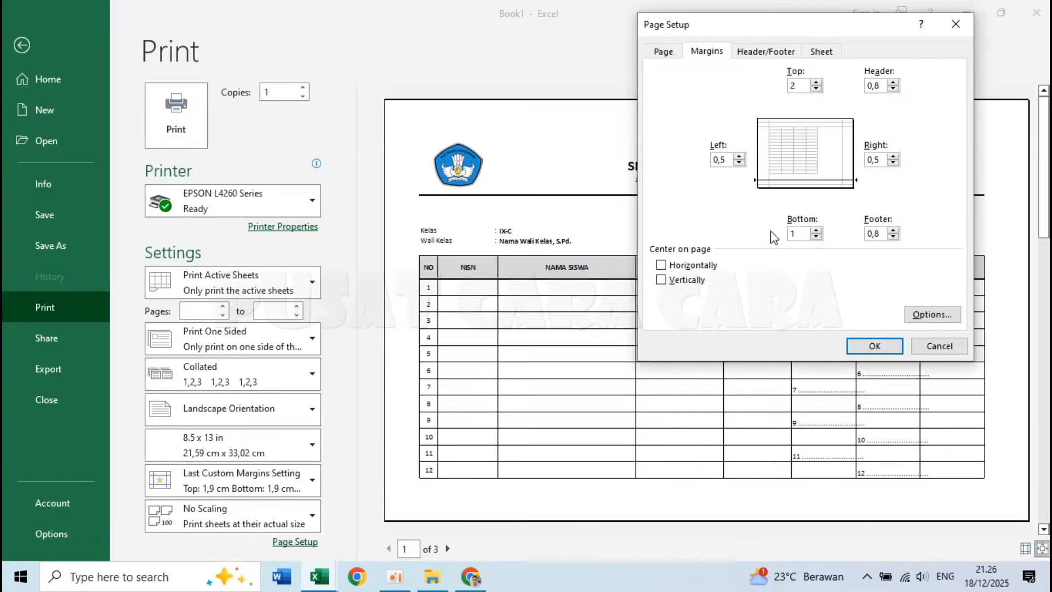
click(806, 82)
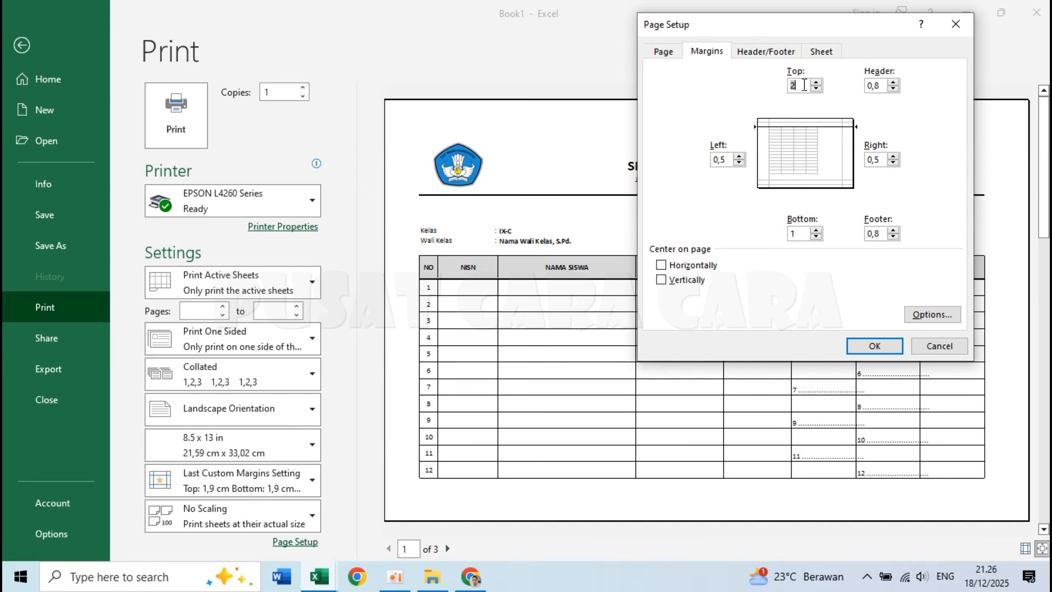
click(801, 235)
click(727, 160)
click(884, 159)
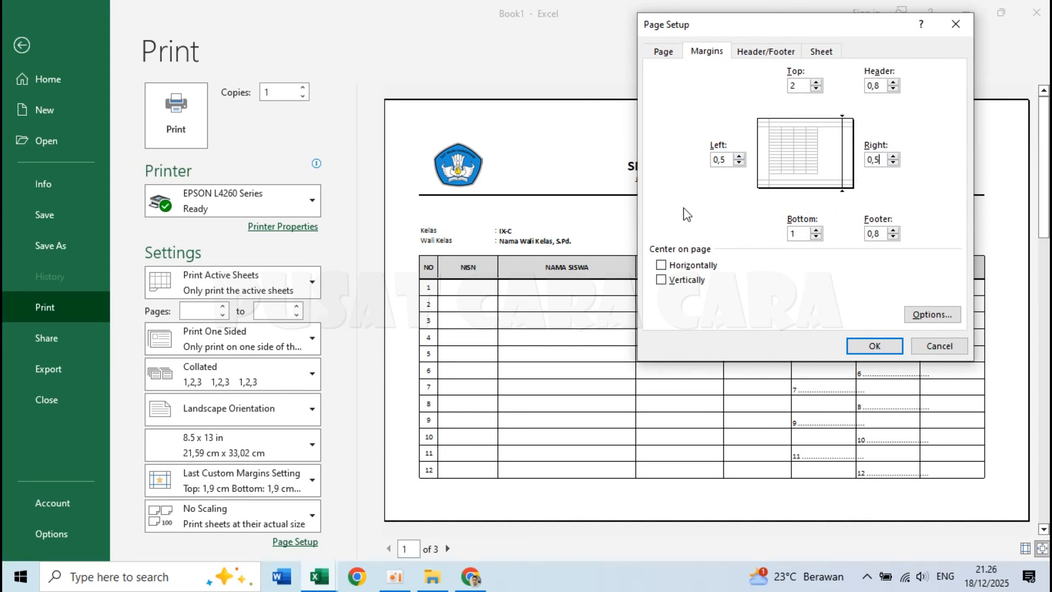
Center the printout horizontally on the page and apply the page setup.
click(661, 265)
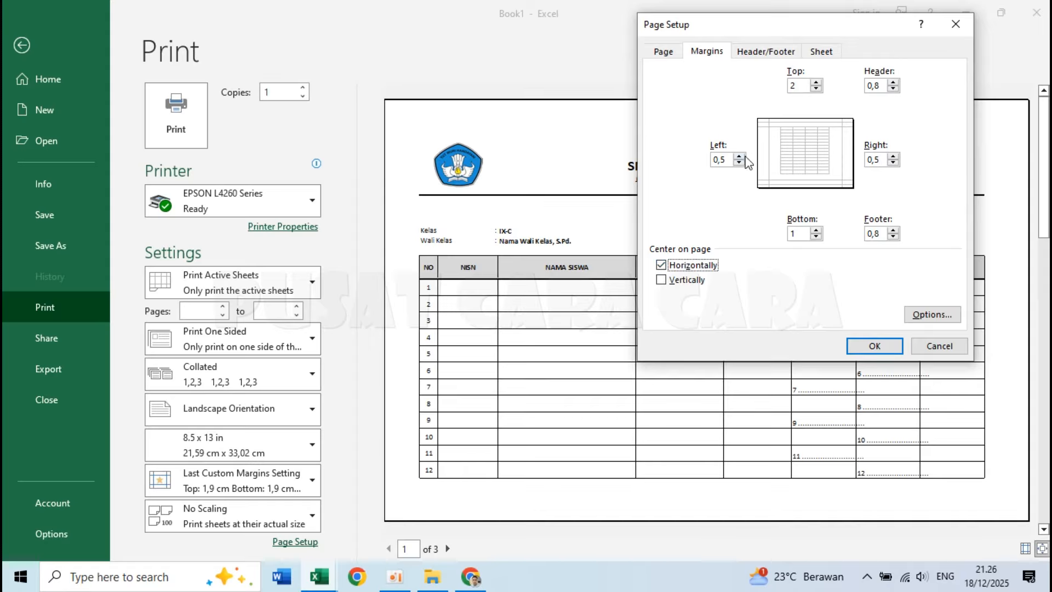
click(662, 266)
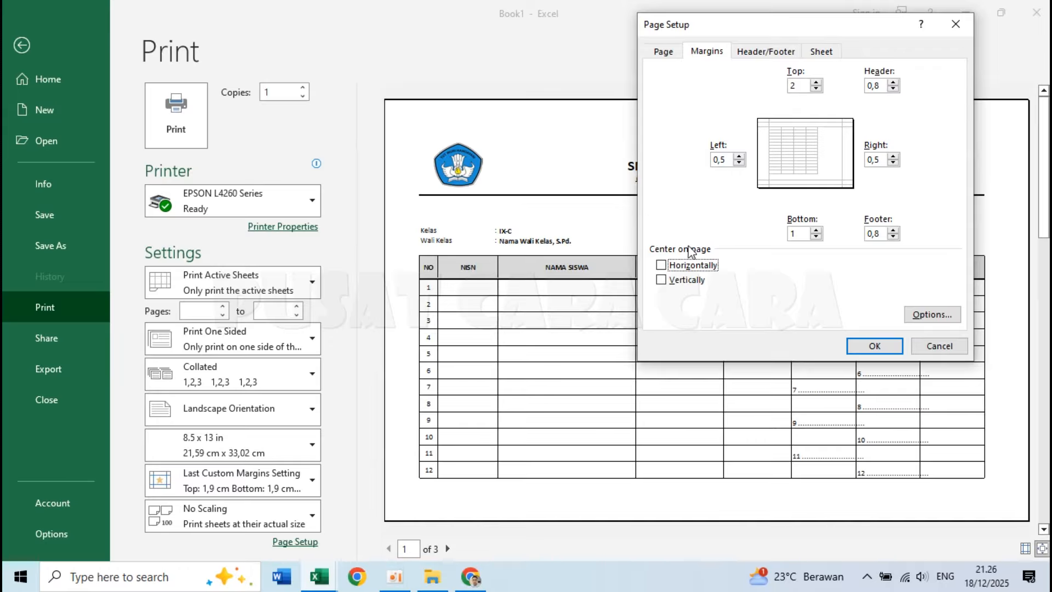
click(662, 265)
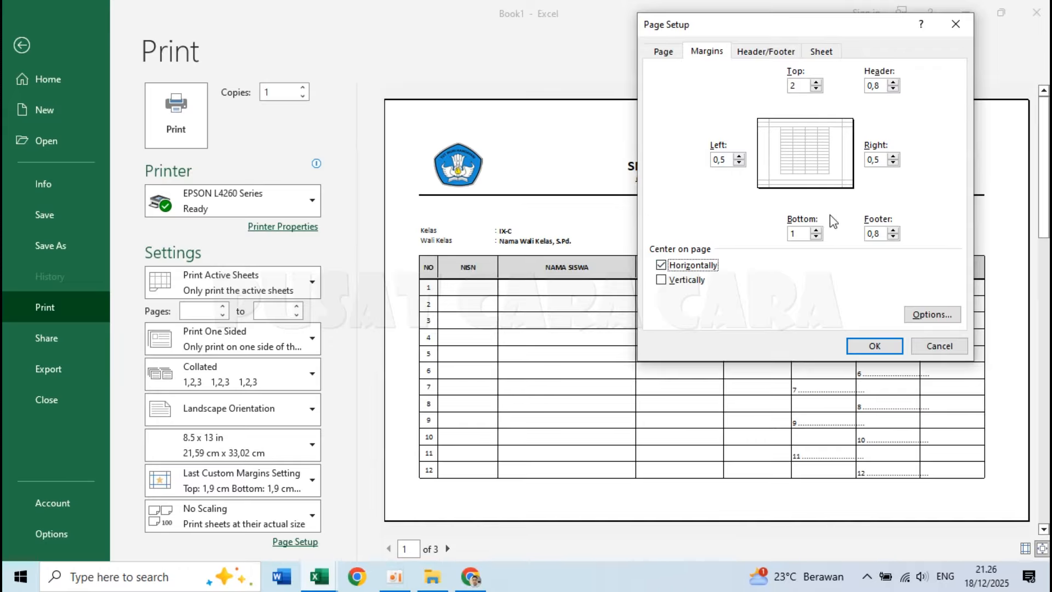
click(874, 345)
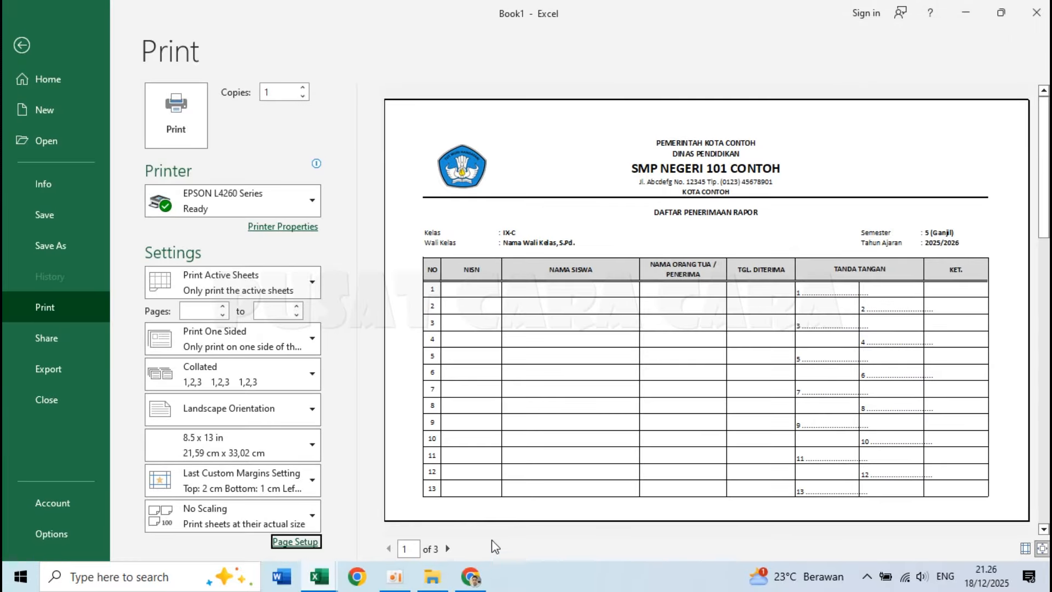
Page through the three preview pages to check the repeated header row and row distribution, and return to the sheet.
click(448, 549)
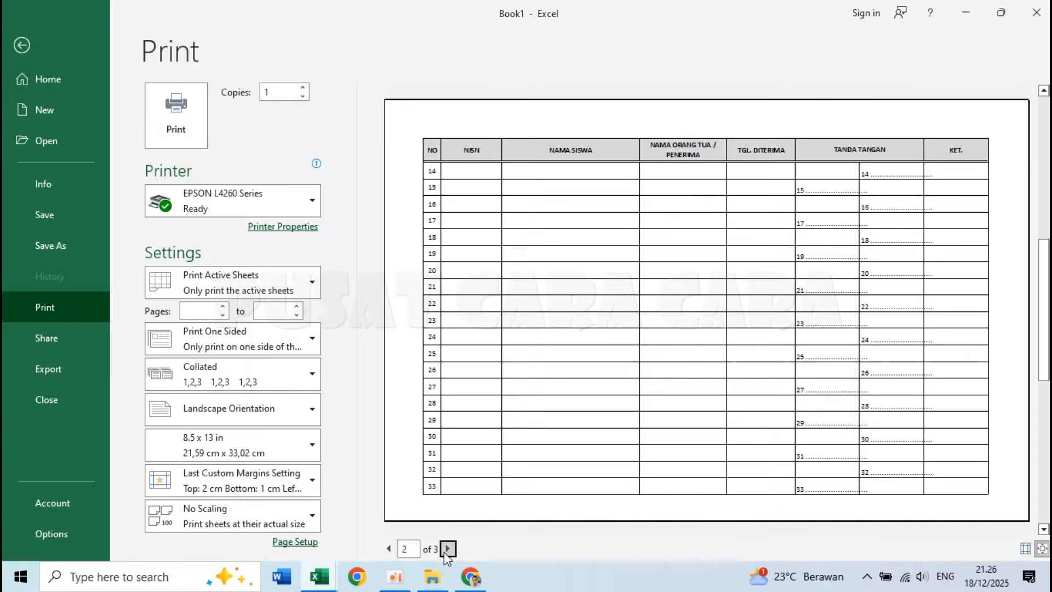
click(388, 548)
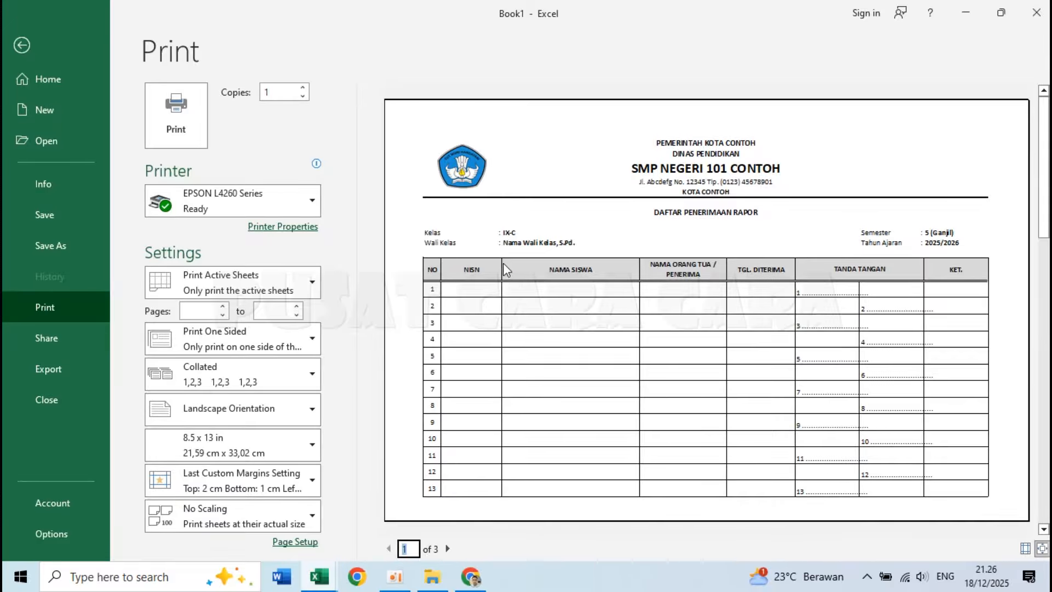
click(448, 549)
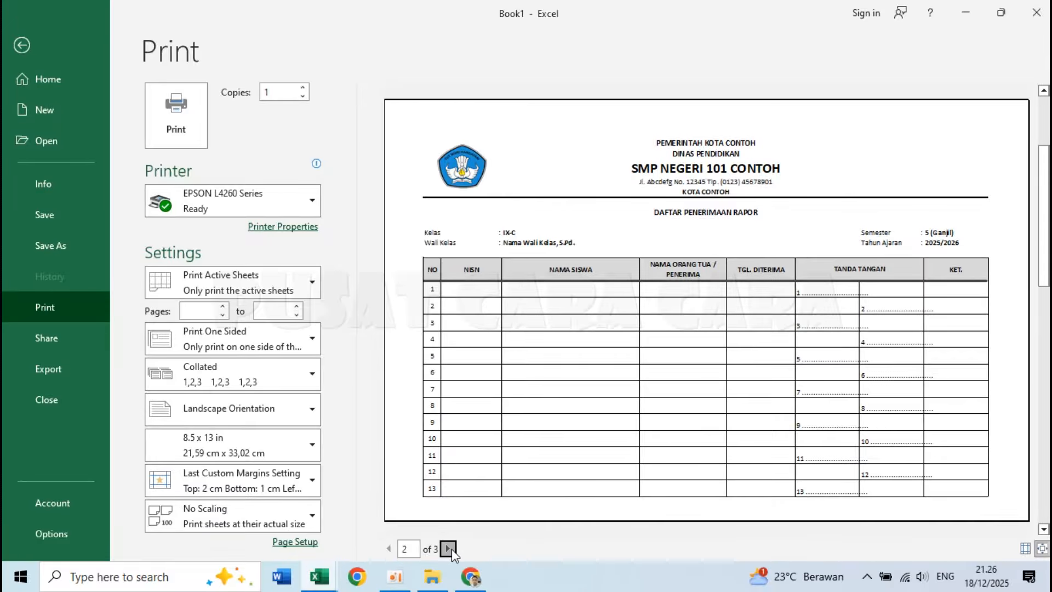
click(448, 548)
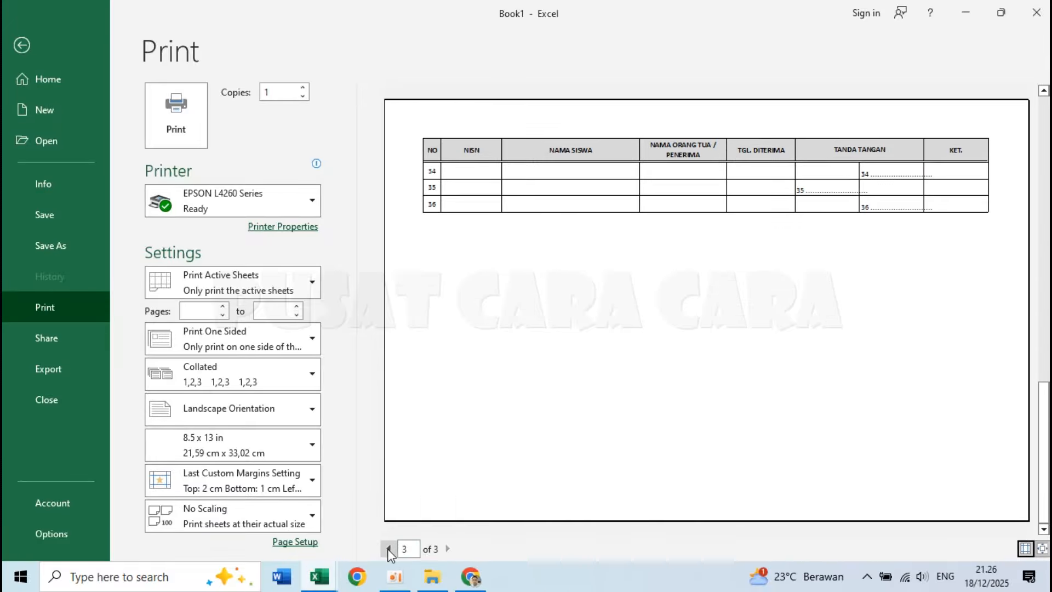
click(388, 548)
click(388, 548)
click(448, 548)
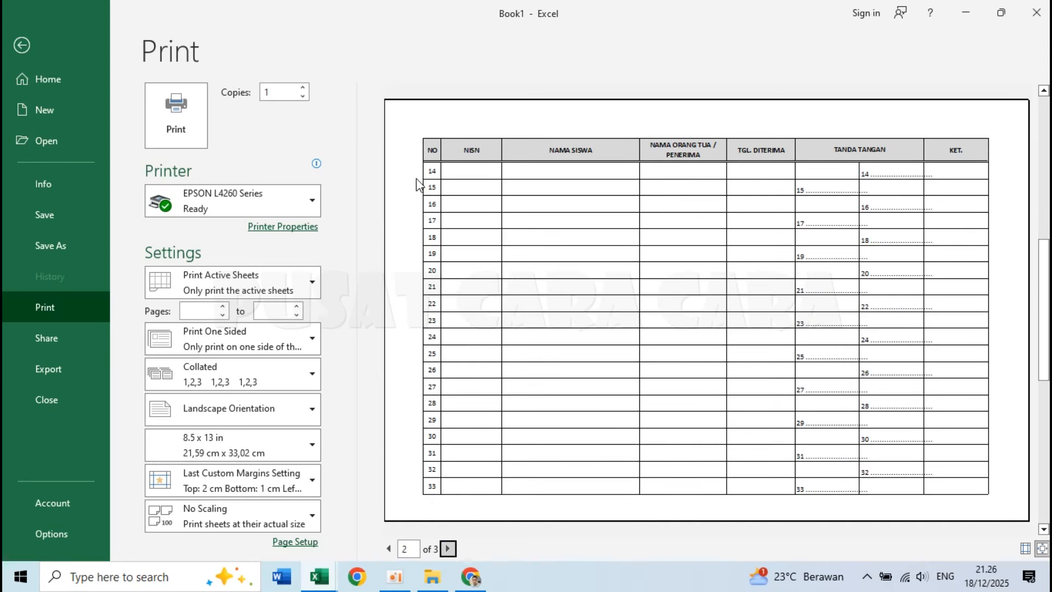
click(448, 549)
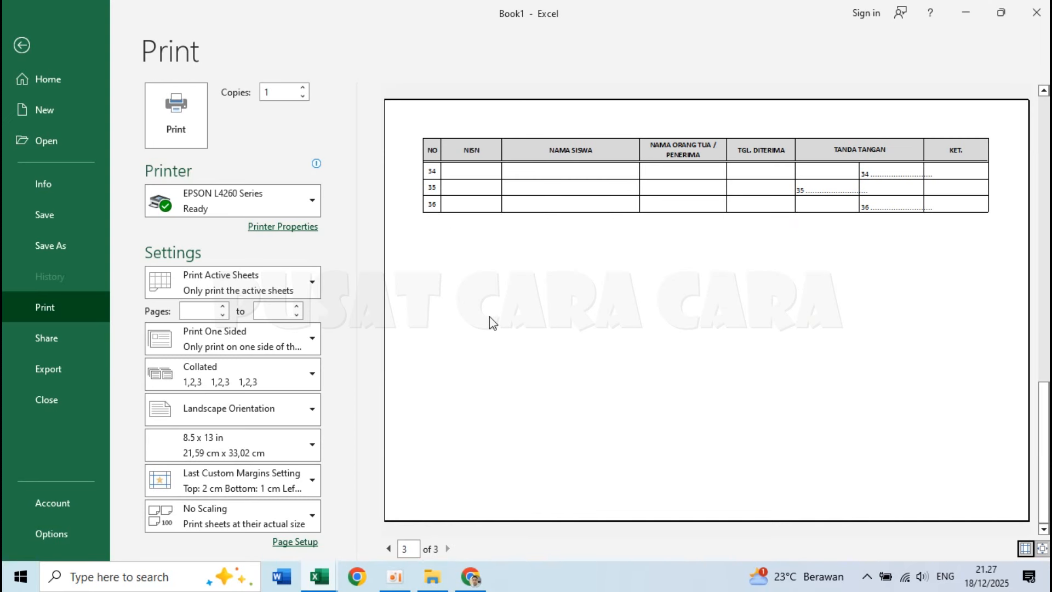
key(Escape)
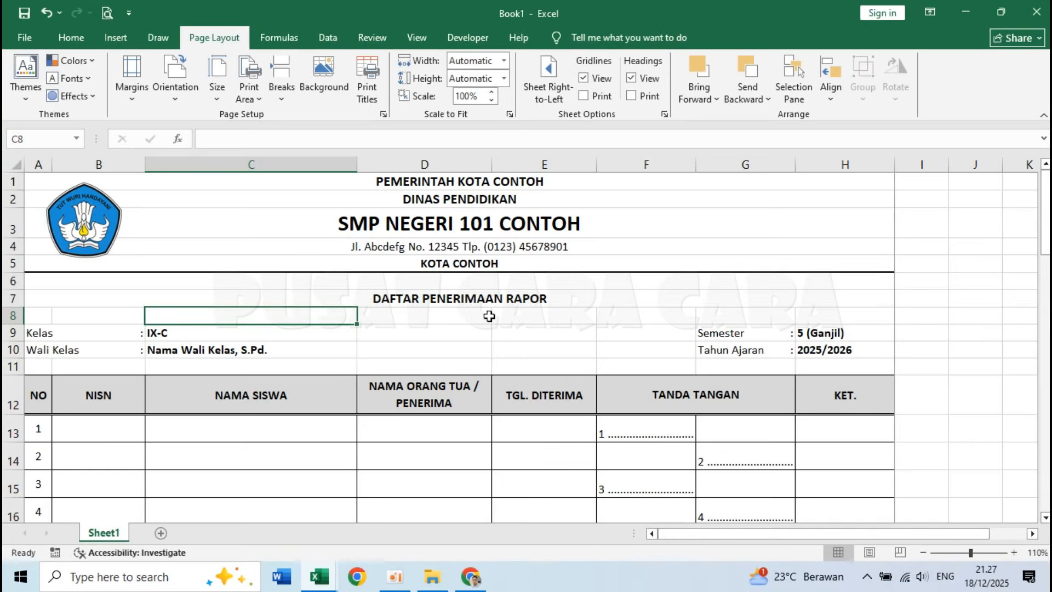
Display the sheet in Page Break Preview, examine where the pages divide, and return to cell A1.
click(908, 554)
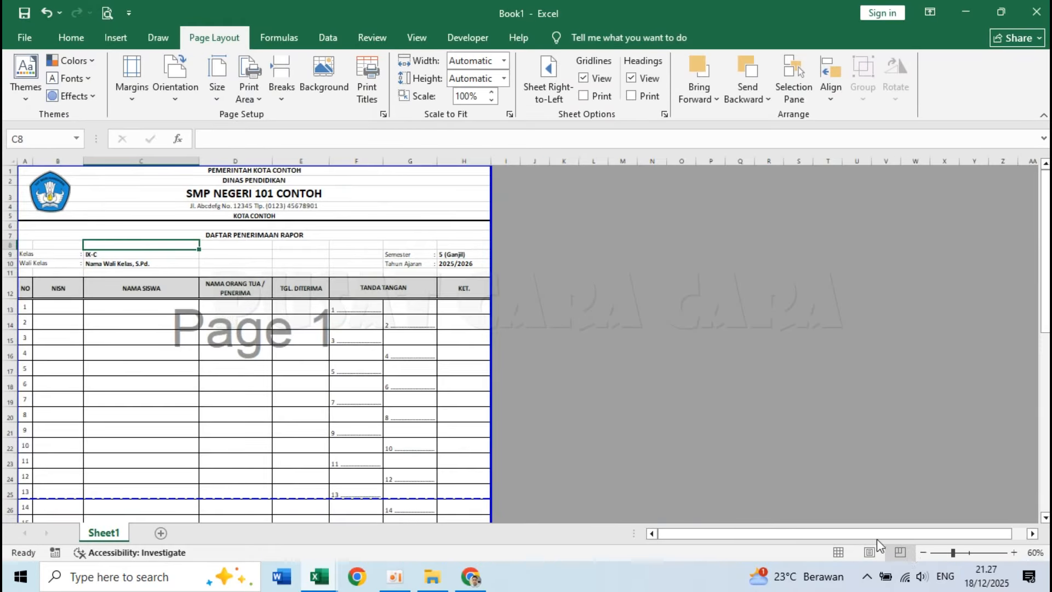
scroll(350, 388, down, 5)
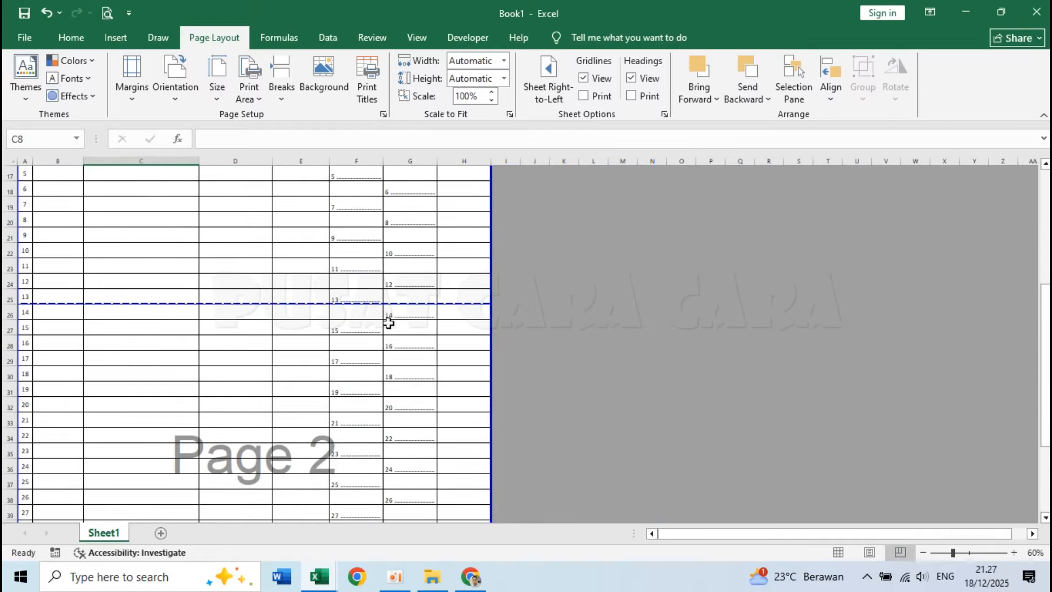
scroll(399, 362, down, 4)
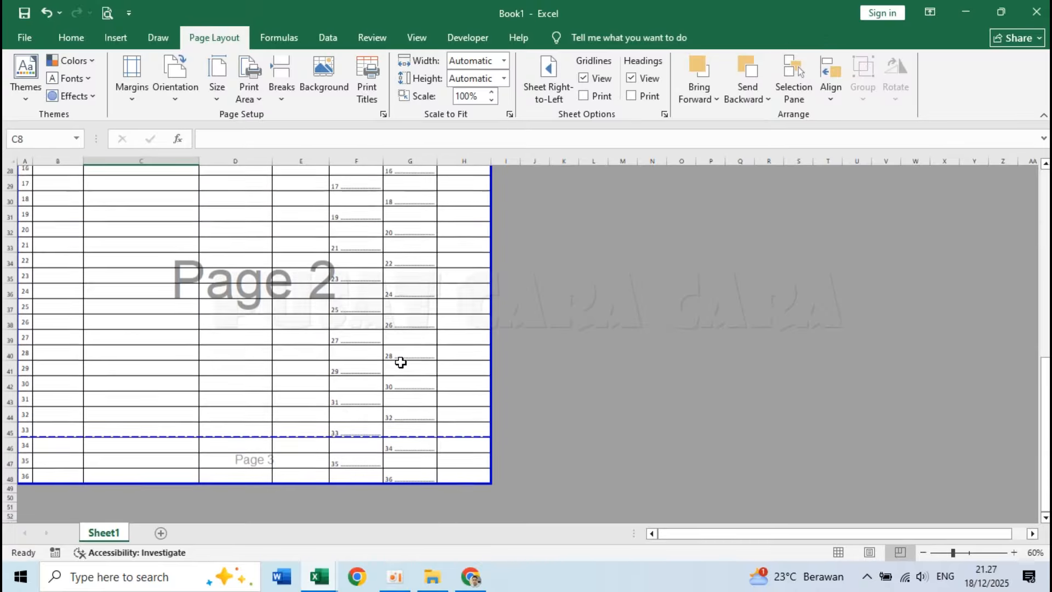
scroll(400, 362, up, 3)
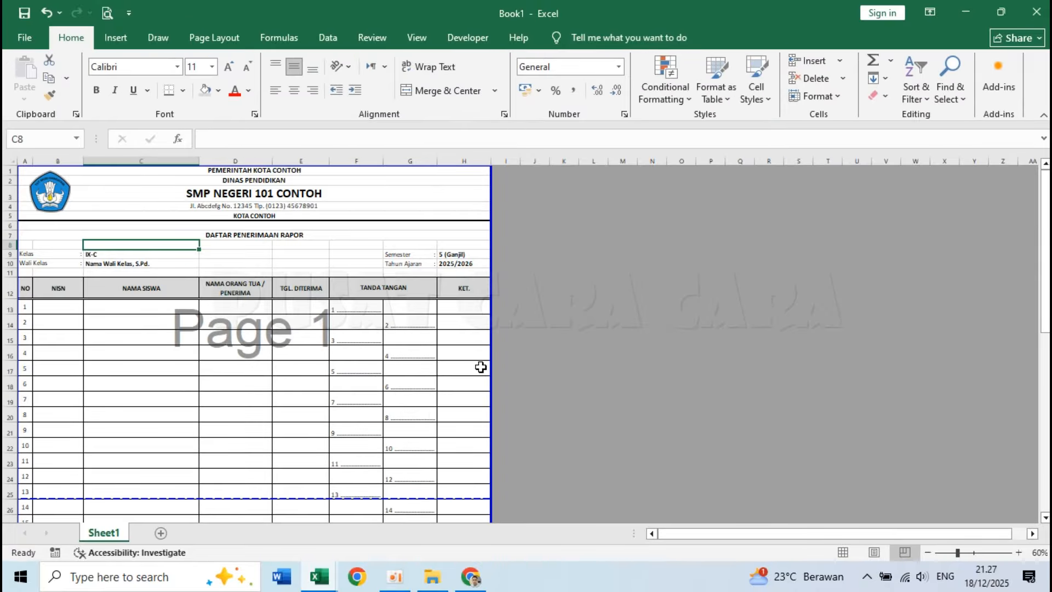
scroll(482, 367, up, 1)
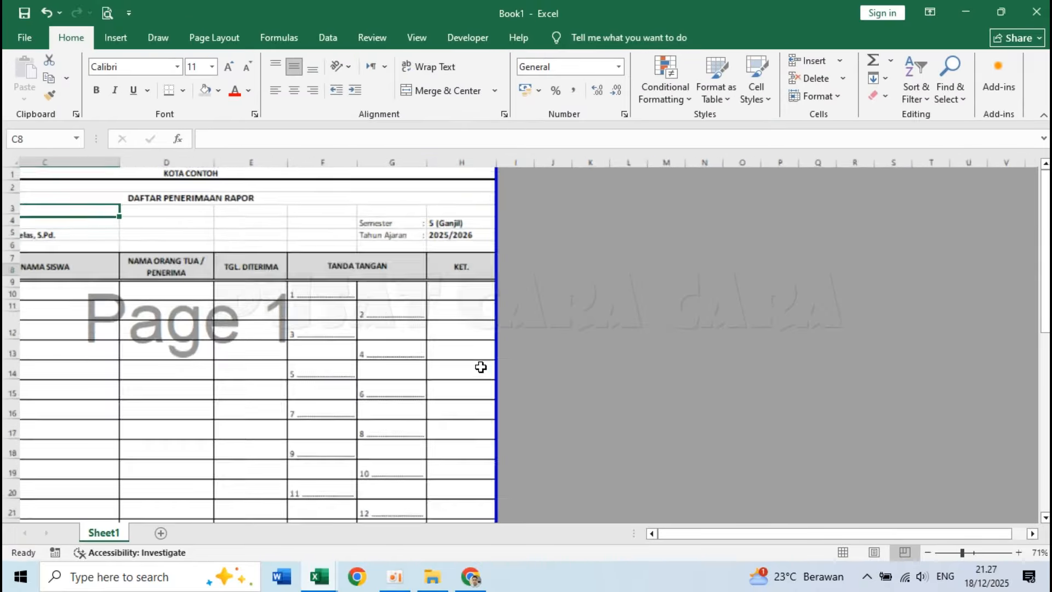
key(ctrl+Home)
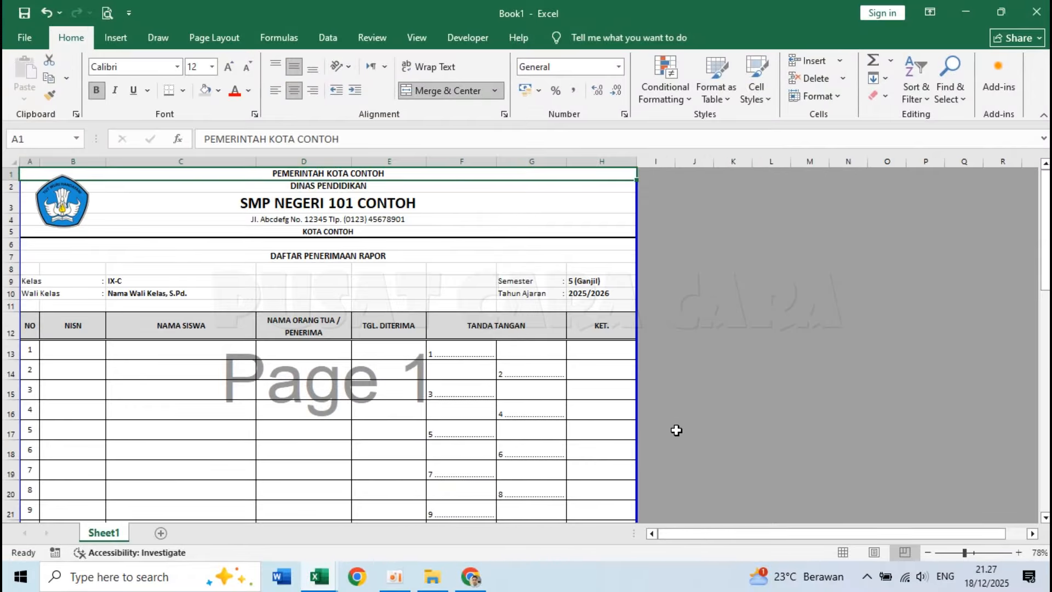